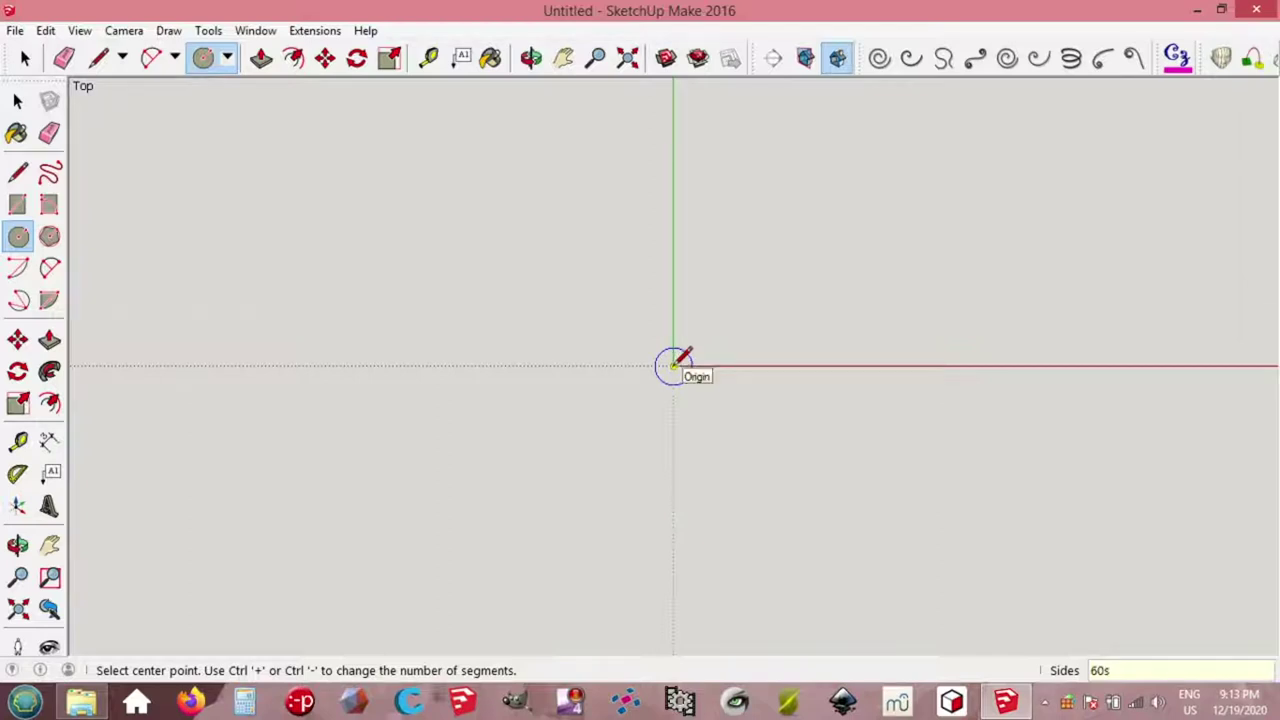
Step: Draw a circle of 300 mm radius centred on the origin and delete its face, keeping only the outline
{"action": "left_click", "coordinate": [674, 365]}
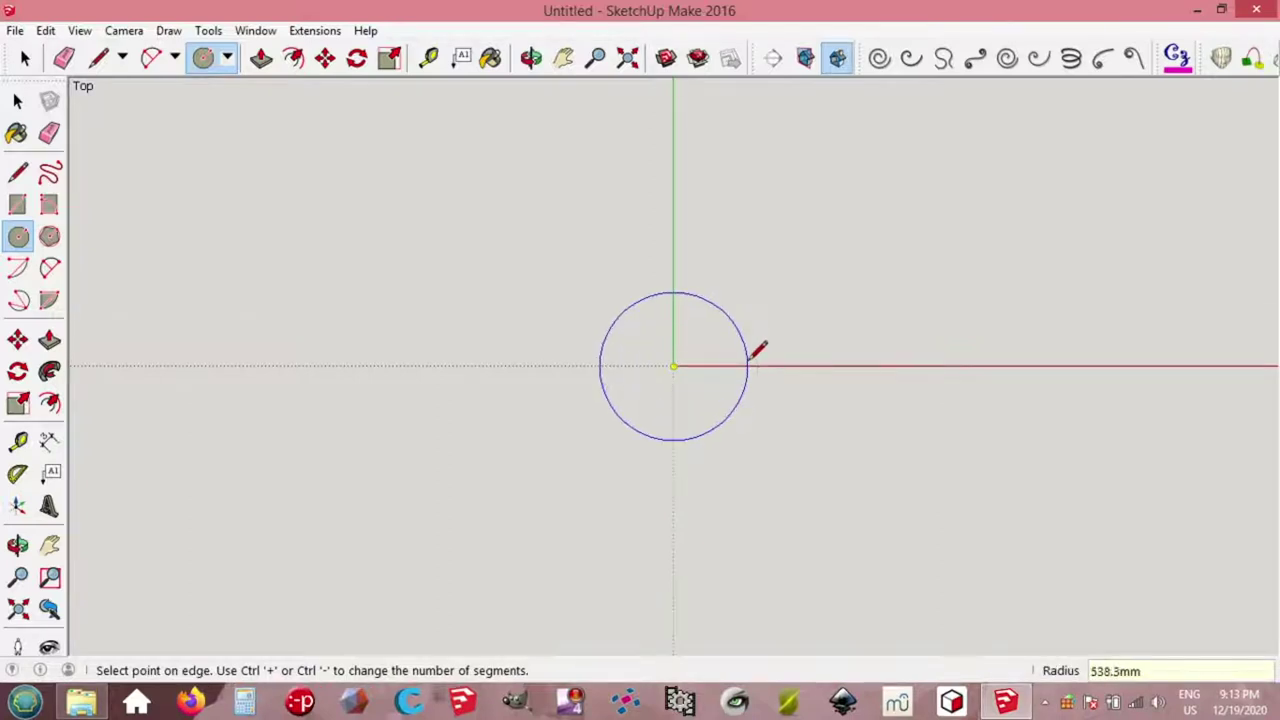
{"action": "type", "text": "3"}
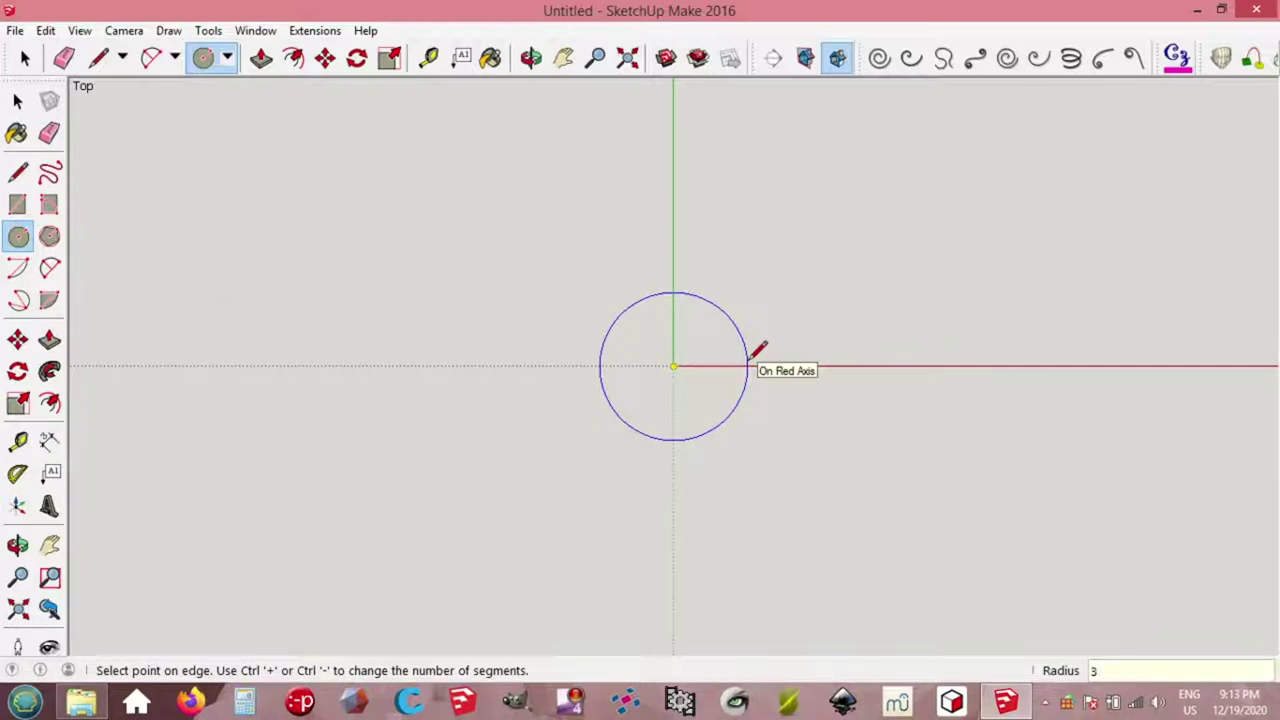
{"action": "type", "text": "00"}
{"action": "key", "text": "Return"}
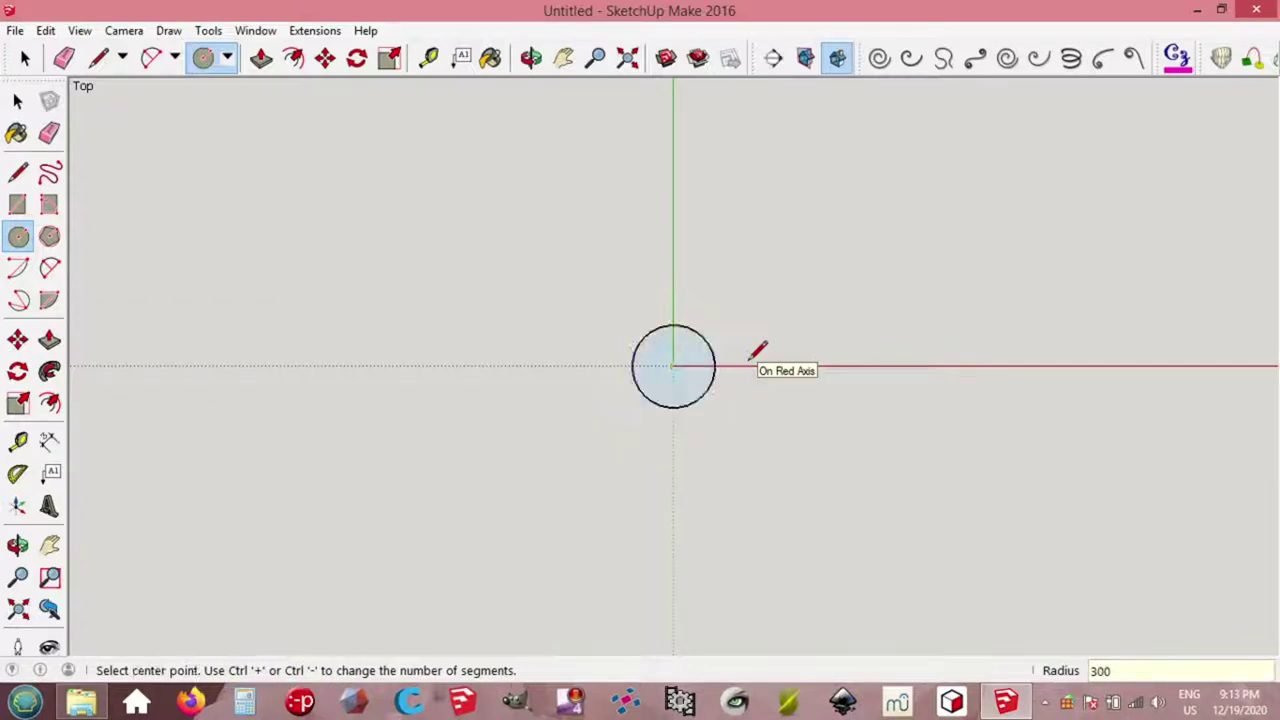
{"action": "key", "text": "space"}
{"action": "left_click", "coordinate": [672, 378]}
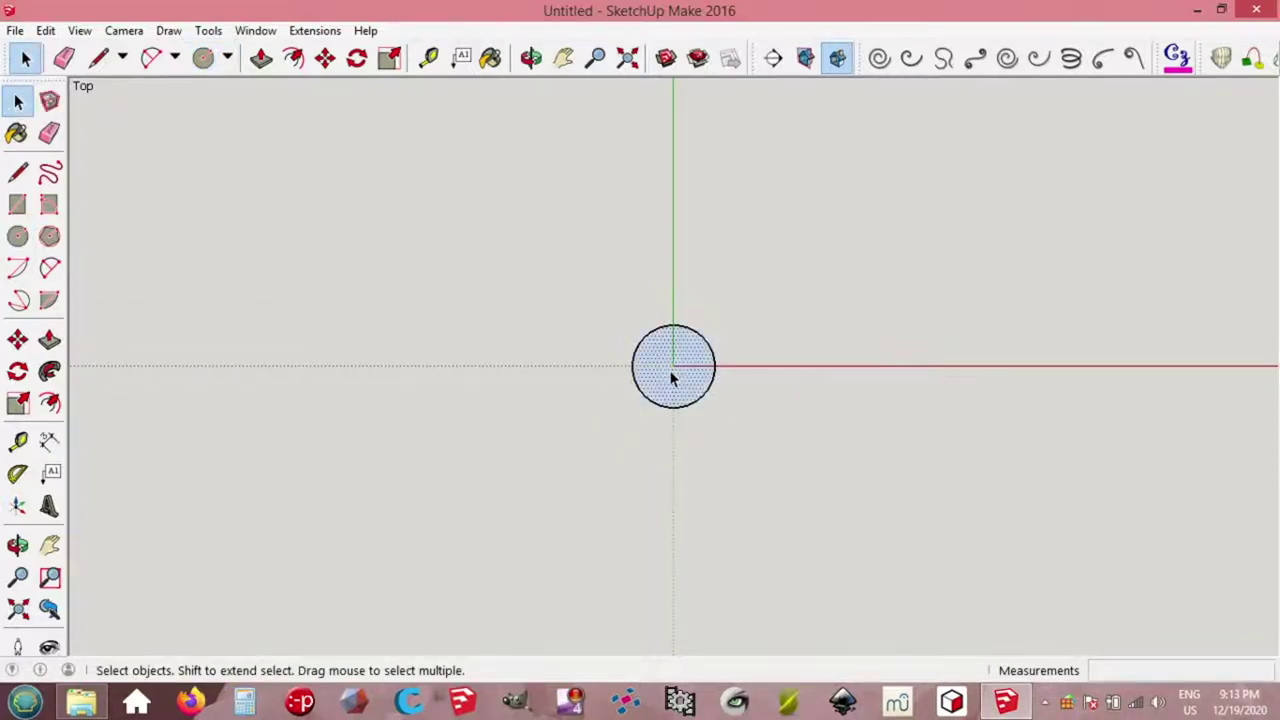
{"action": "key", "text": "Delete"}
Step: Turn the circle outline into a group
{"action": "left_click_drag", "start_coordinate": [590, 318], "coordinate": [749, 437]}
{"action": "scroll", "coordinate": [749, 437], "scroll_direction": "up", "scroll_amount": 2}
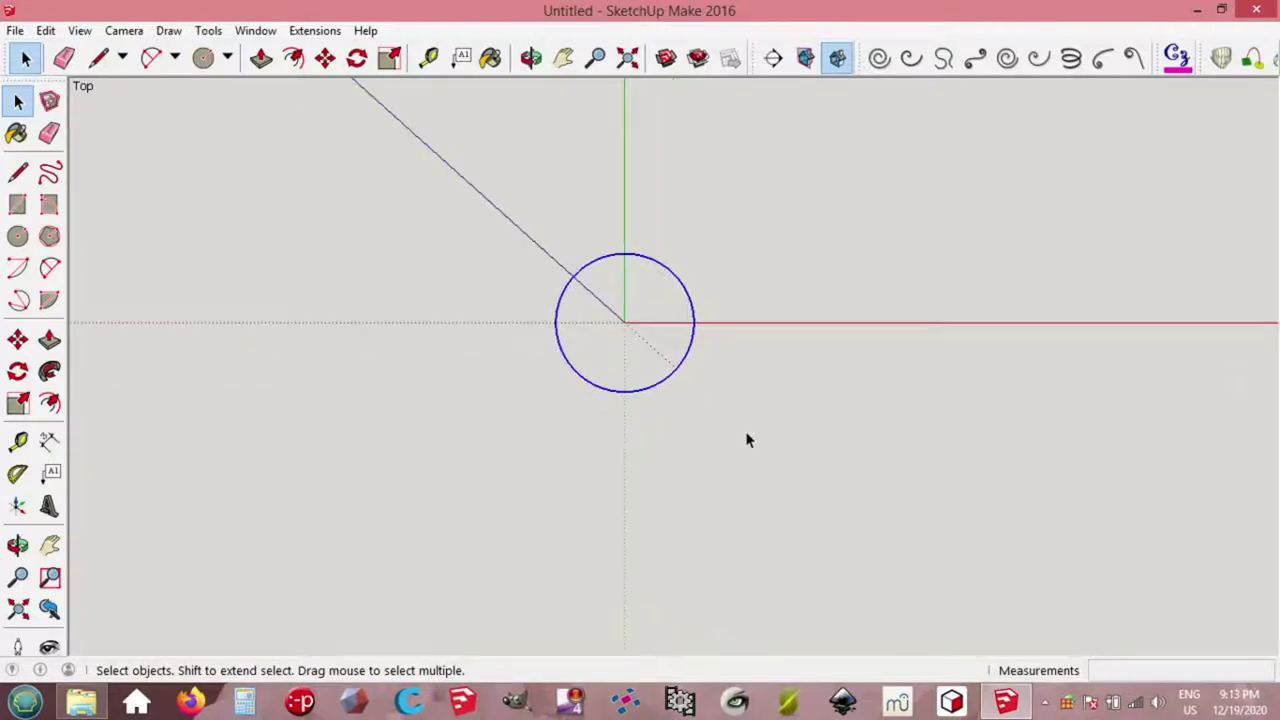
{"action": "scroll", "coordinate": [724, 418], "scroll_direction": "down", "scroll_amount": 1}
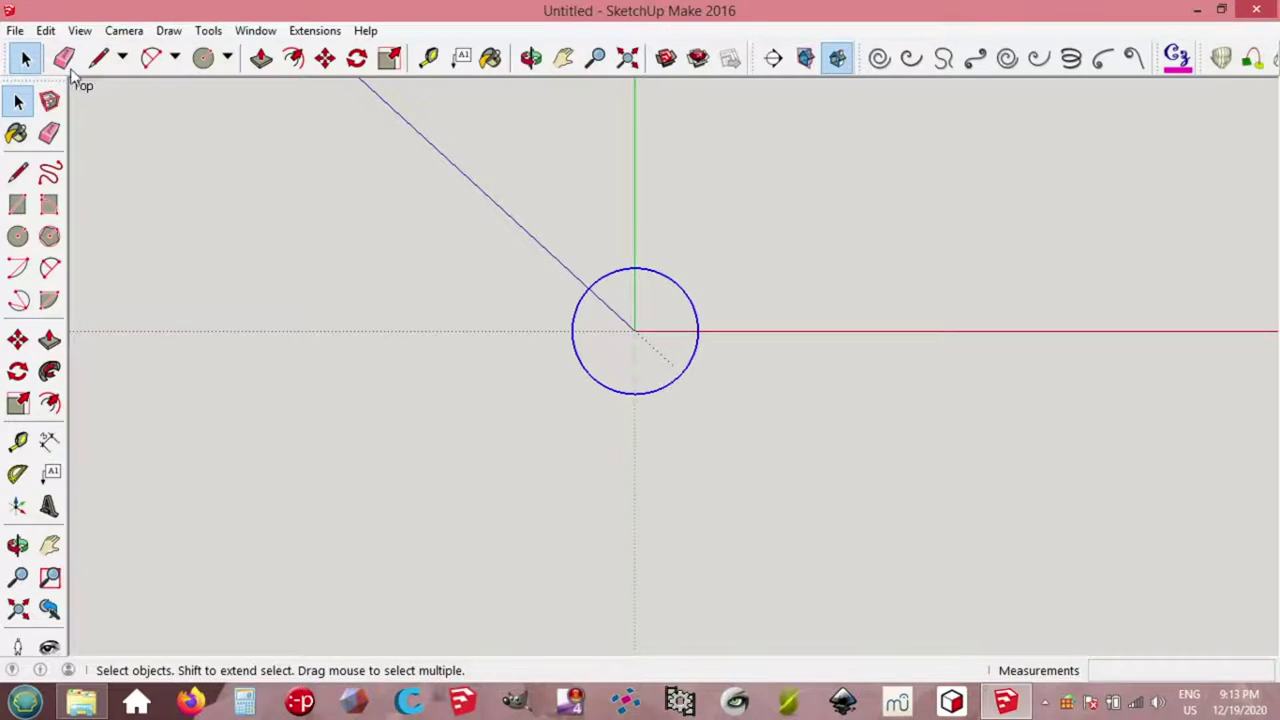
{"action": "left_click", "coordinate": [45, 30]}
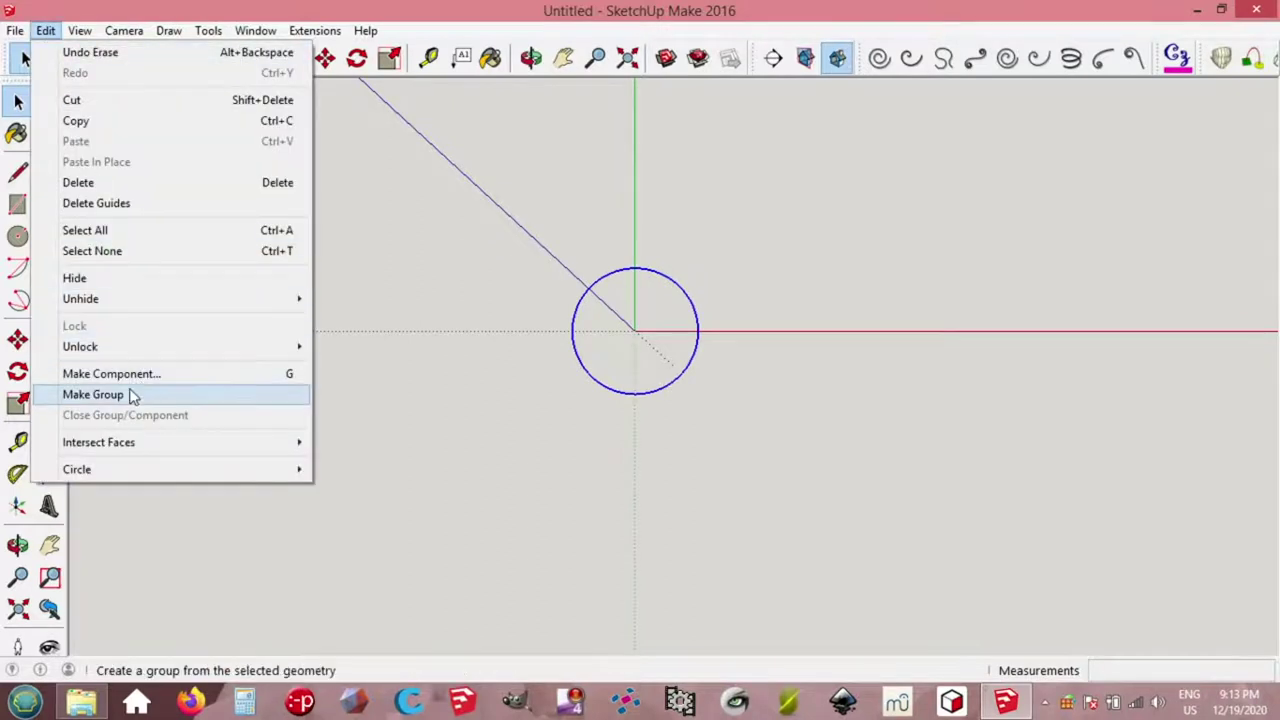
{"action": "left_click", "coordinate": [92, 394]}
Step: Copy the circle group 300 mm up along the green axis from its centre
{"action": "key", "text": "m"}
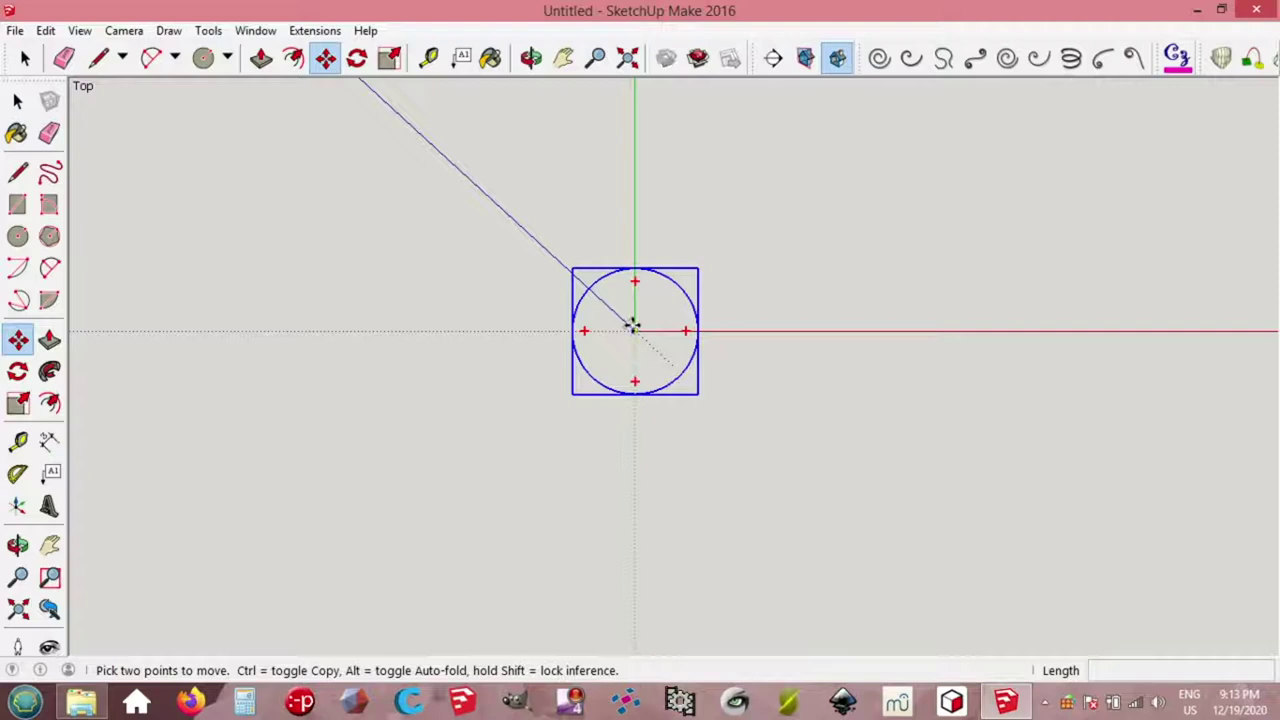
{"action": "key", "text": "ctrl"}
{"action": "left_click", "coordinate": [632, 325]}
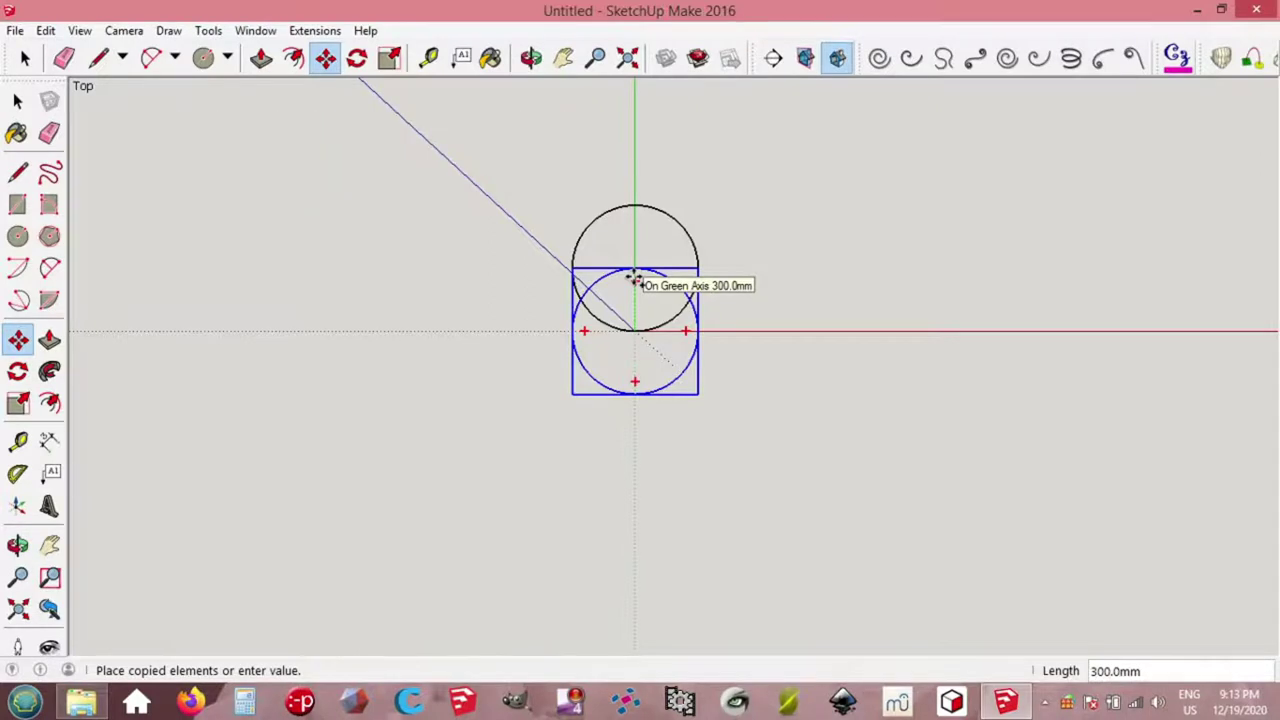
{"action": "left_click", "coordinate": [634, 278]}
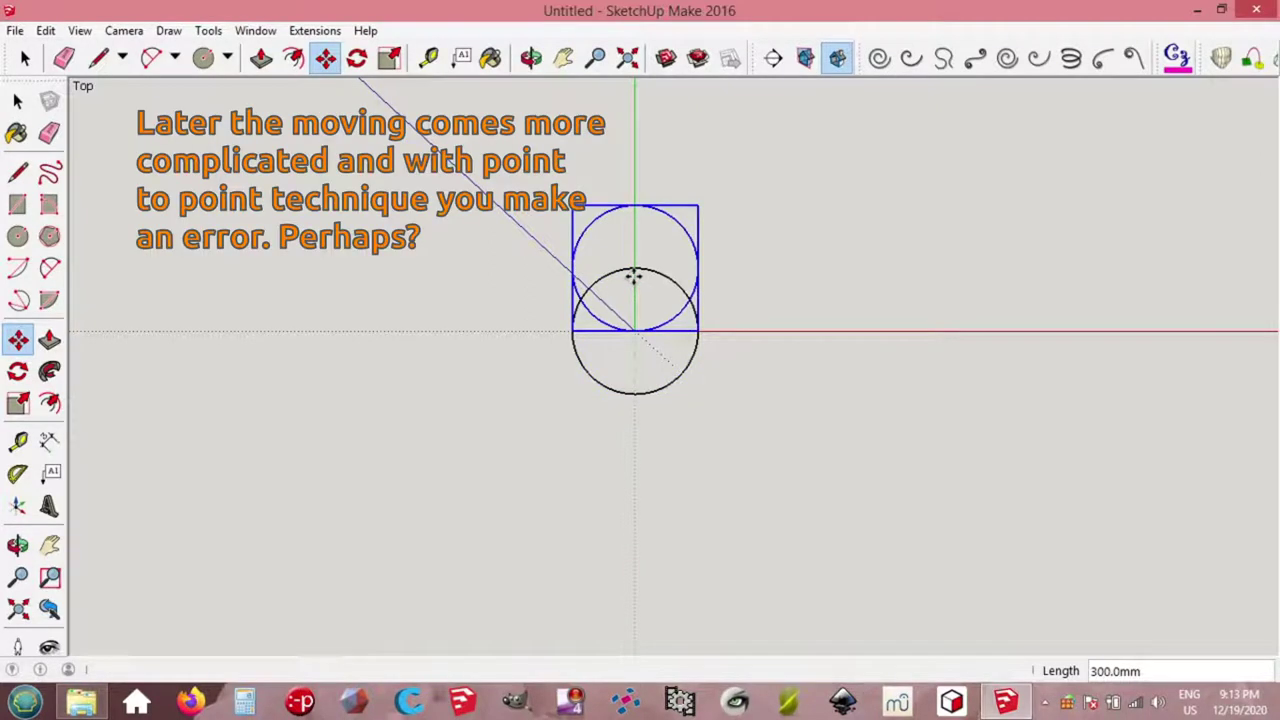
Step: Rotate-copy the upper circle about the origin by 60 degrees and repeat the copy five times around the centre
{"action": "key", "text": "q"}
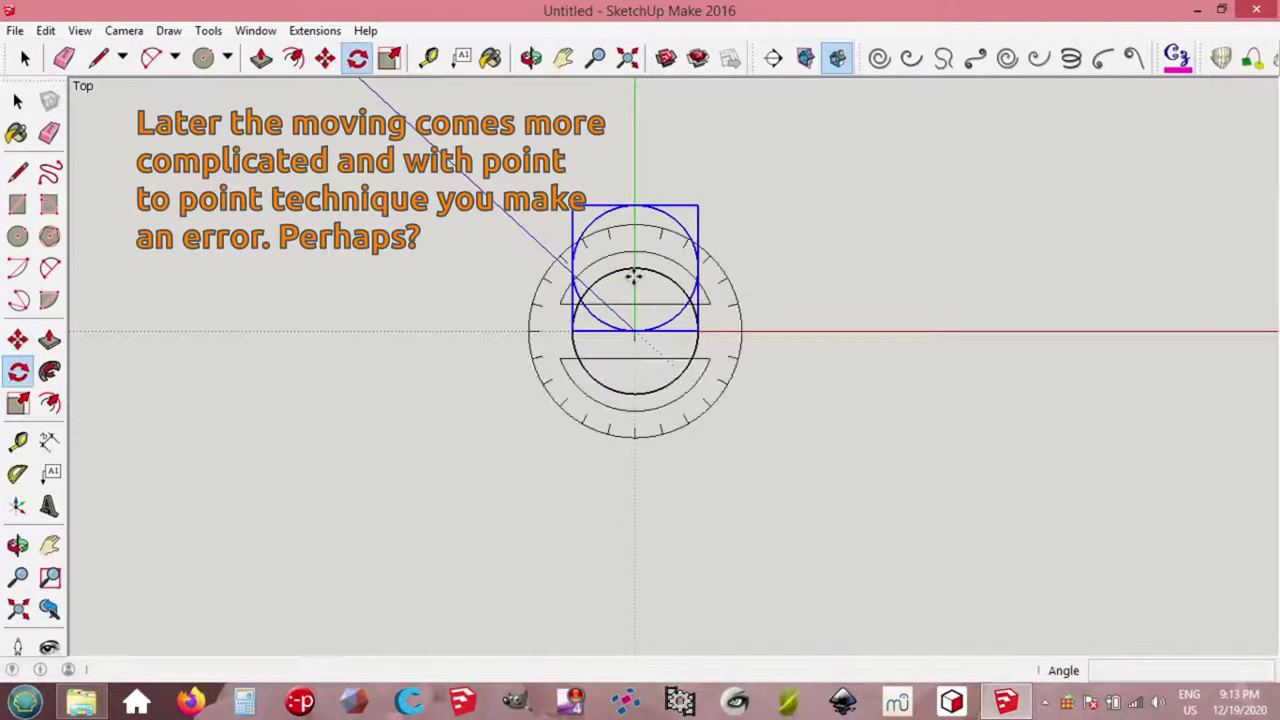
{"action": "left_click", "coordinate": [634, 328]}
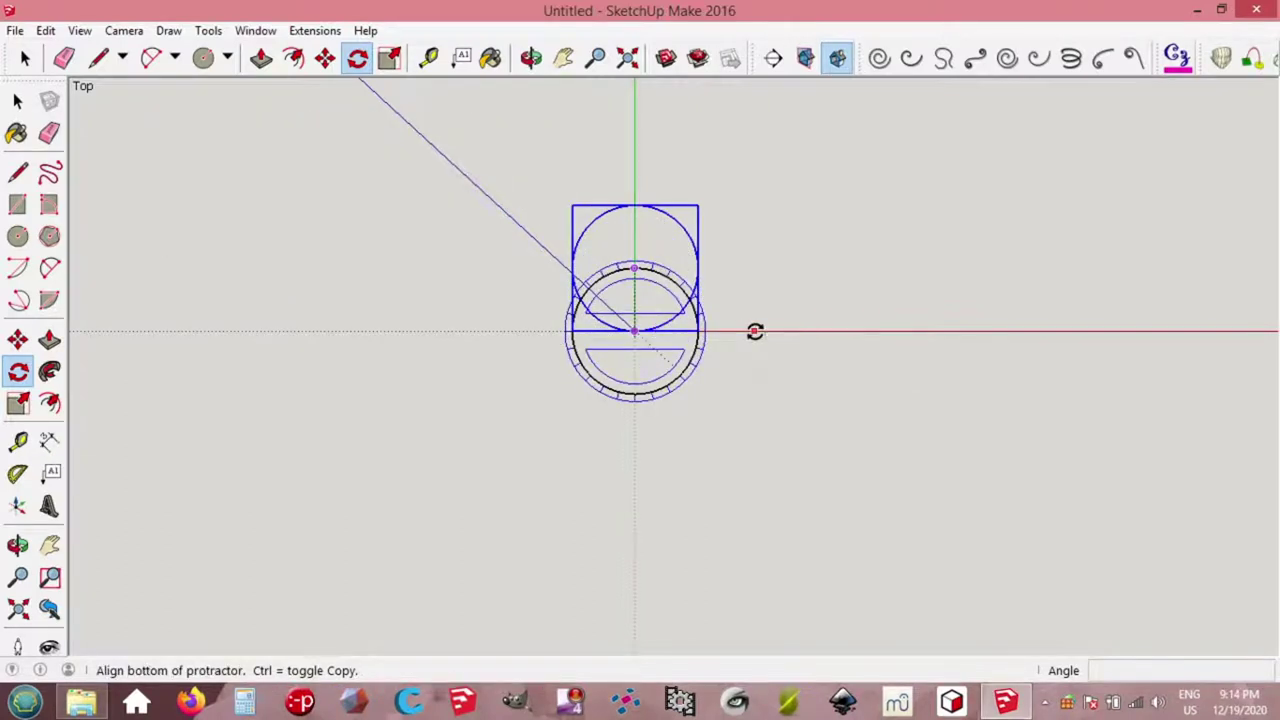
{"action": "left_click", "coordinate": [755, 332]}
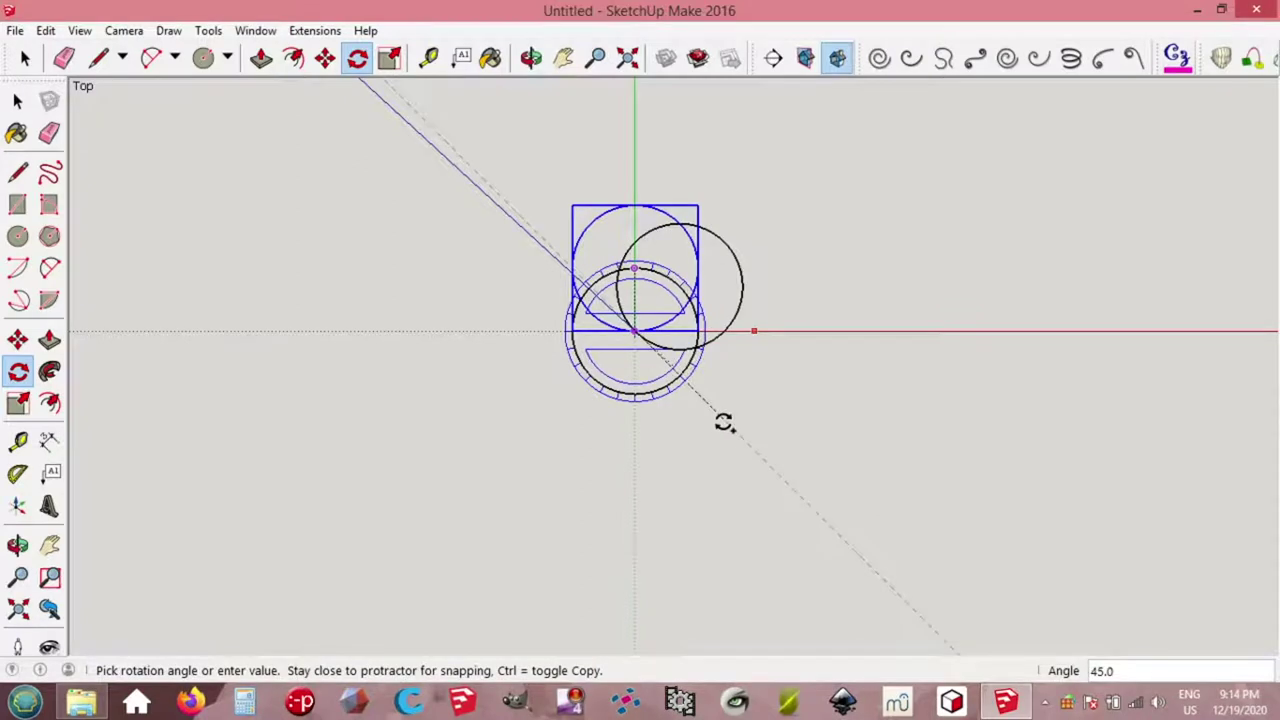
{"action": "type", "text": "60"}
{"action": "key", "text": "Return"}
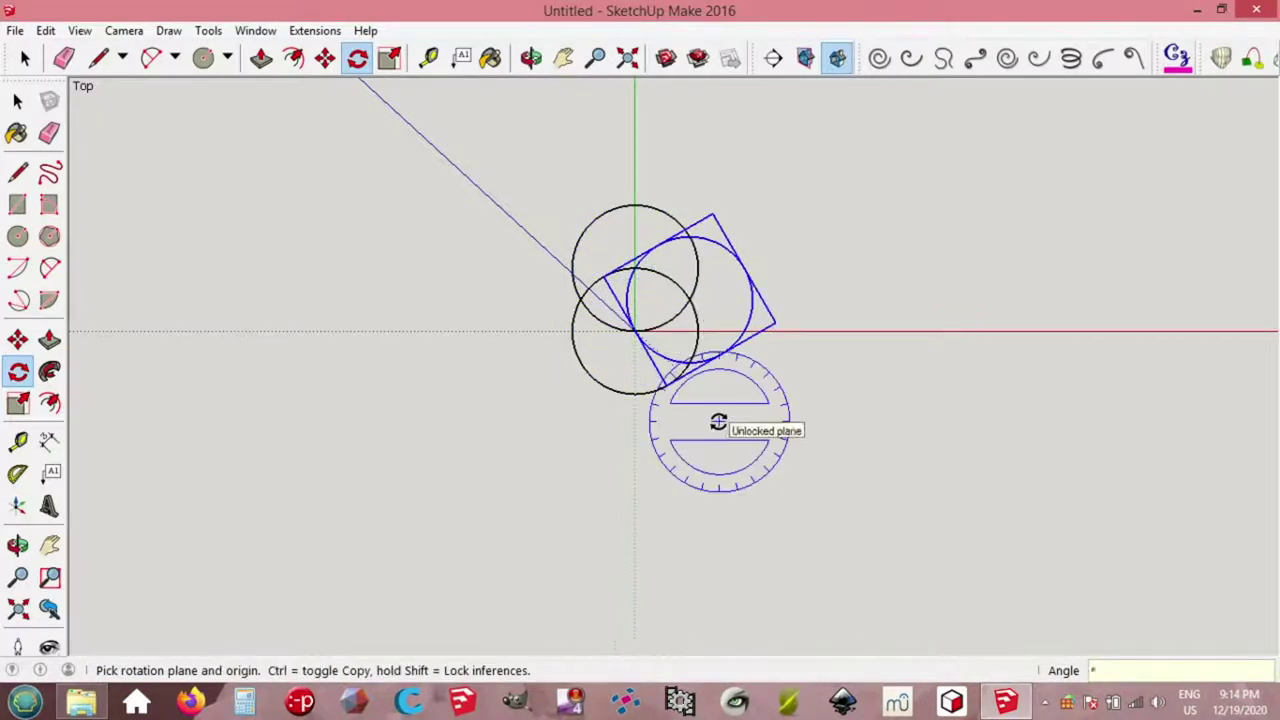
{"action": "key", "text": "Return"}
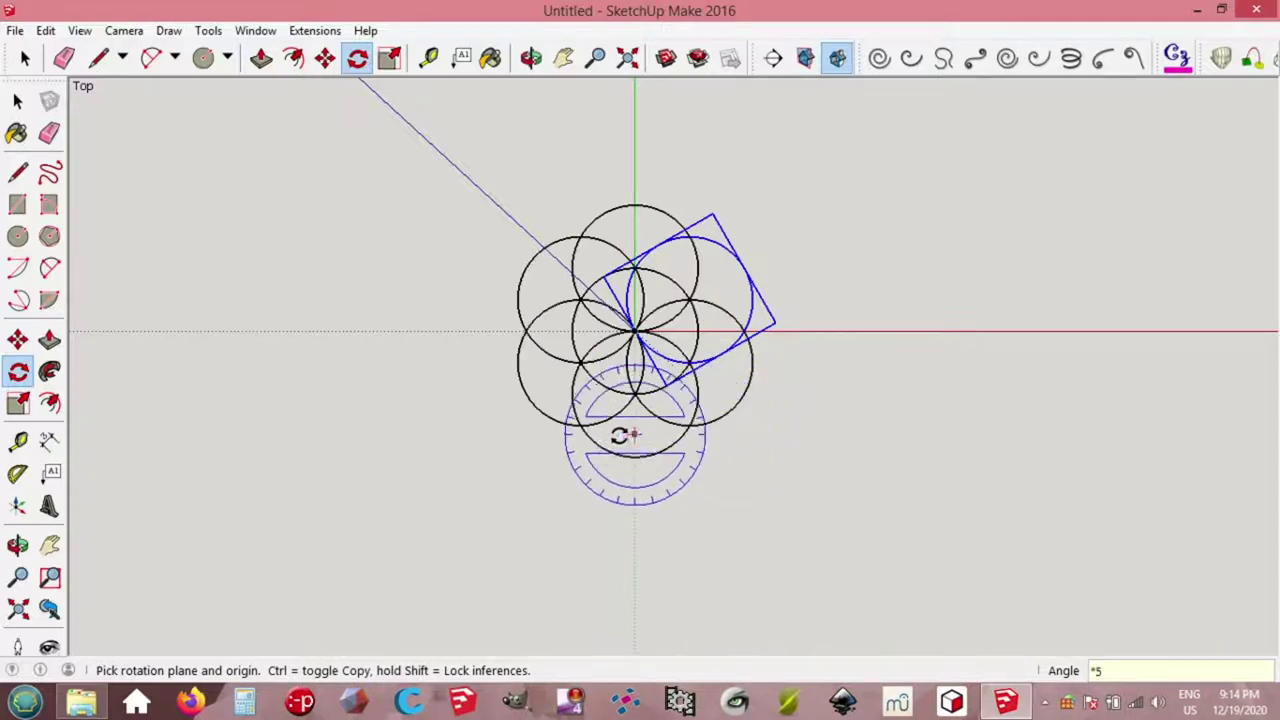
{"action": "key", "text": "space"}
{"action": "left_click", "coordinate": [551, 451]}
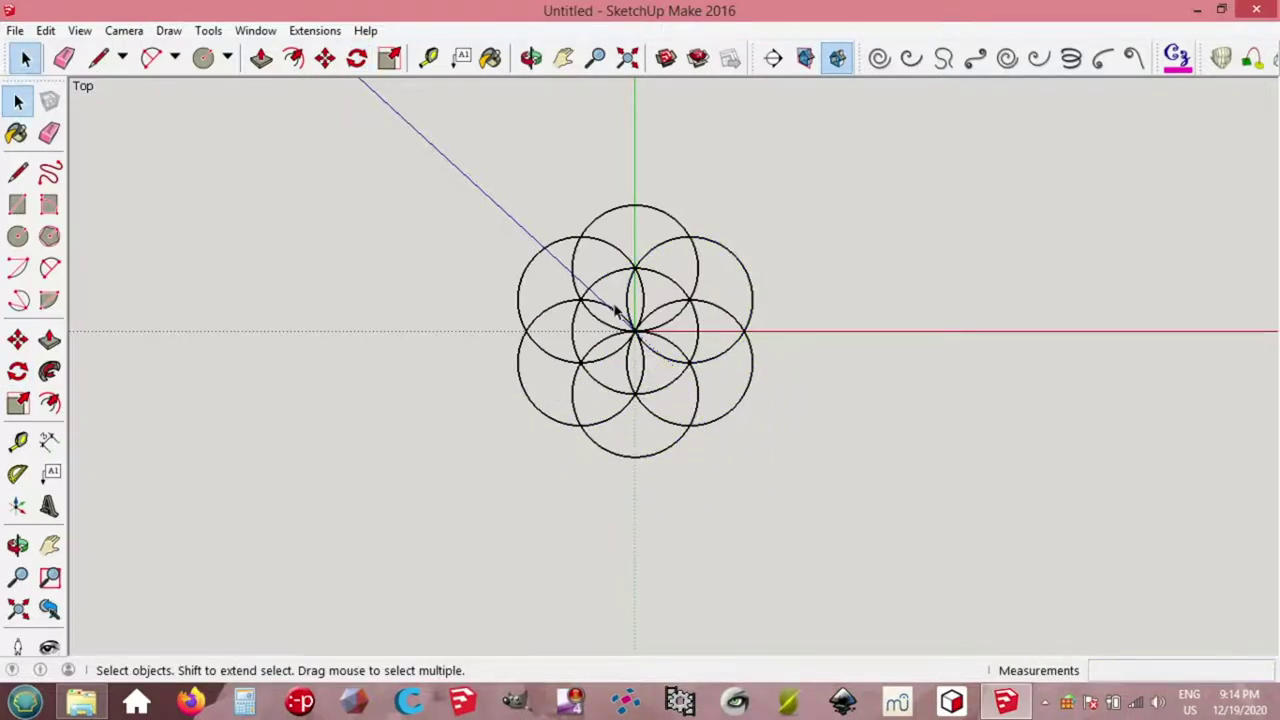
Step: Explode all the overlapping circle groups into loose, intersecting arcs
{"action": "scroll", "coordinate": [659, 248], "scroll_direction": "up", "scroll_amount": 2}
{"action": "mouse_move", "coordinate": [391, 176]}
{"action": "left_mouse_down"}
{"action": "mouse_move", "coordinate": [700, 400]}
{"action": "mouse_move", "coordinate": [796, 554]}
{"action": "left_mouse_up"}
{"action": "right_click", "coordinate": [629, 368]}
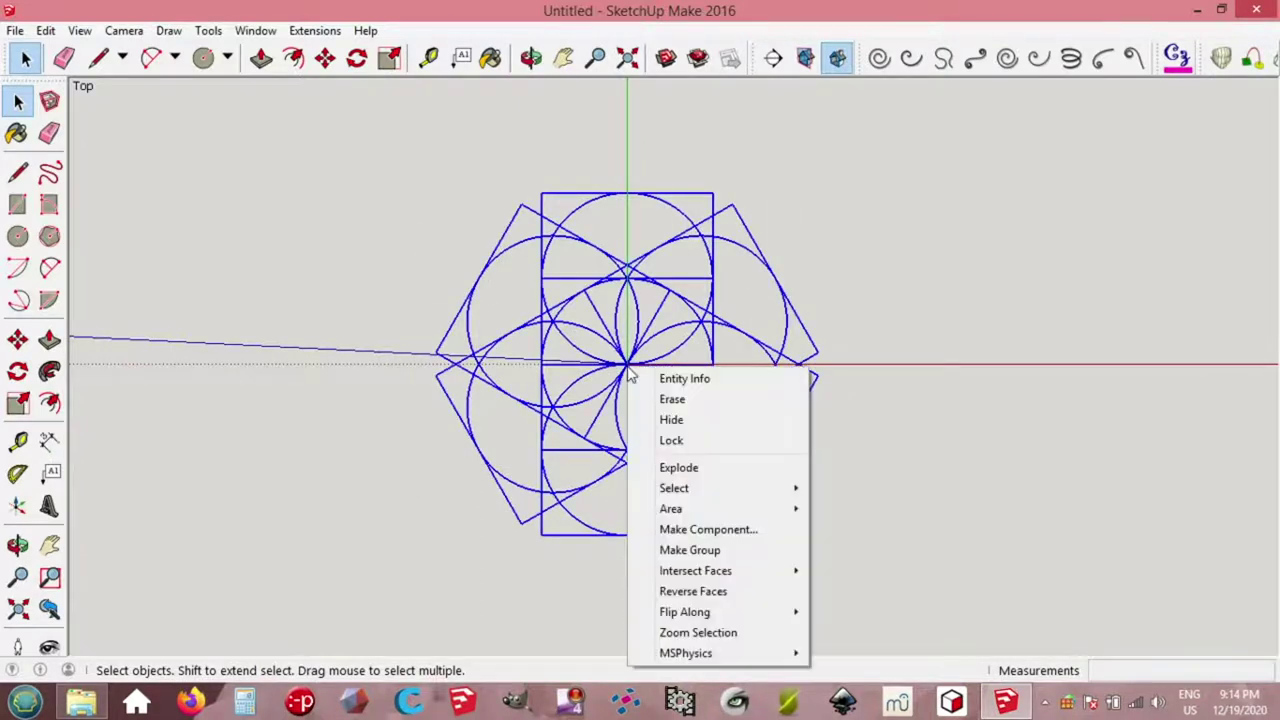
{"action": "left_click", "coordinate": [680, 468]}
{"action": "scroll", "coordinate": [636, 346], "scroll_direction": "up", "scroll_amount": 2}
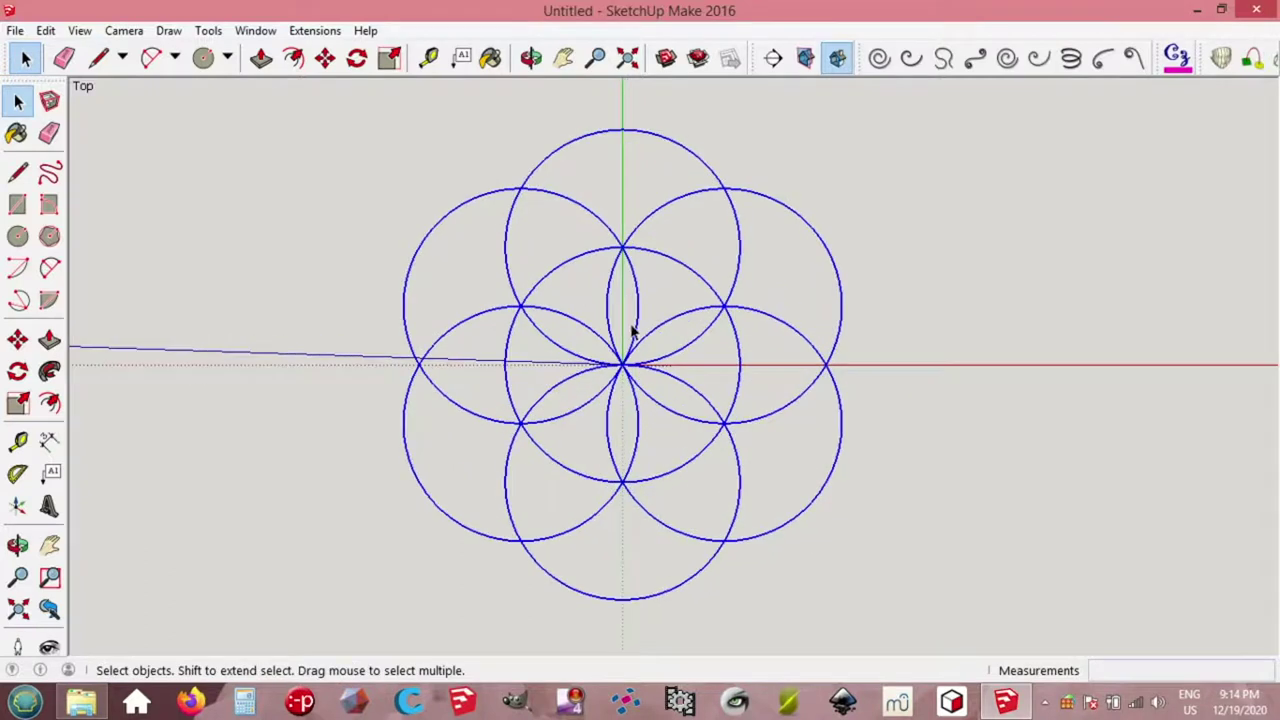
{"action": "scroll", "coordinate": [621, 293], "scroll_direction": "up", "scroll_amount": 1}
Step: Delete the outer arcs and the central circle's rim segments, keeping only the six petals around the origin
{"action": "left_click", "coordinate": [863, 157]}
{"action": "left_click_drag", "start_coordinate": [940, 150], "coordinate": [810, 417]}
{"action": "left_click_drag", "start_coordinate": [806, 548], "coordinate": [787, 606]}
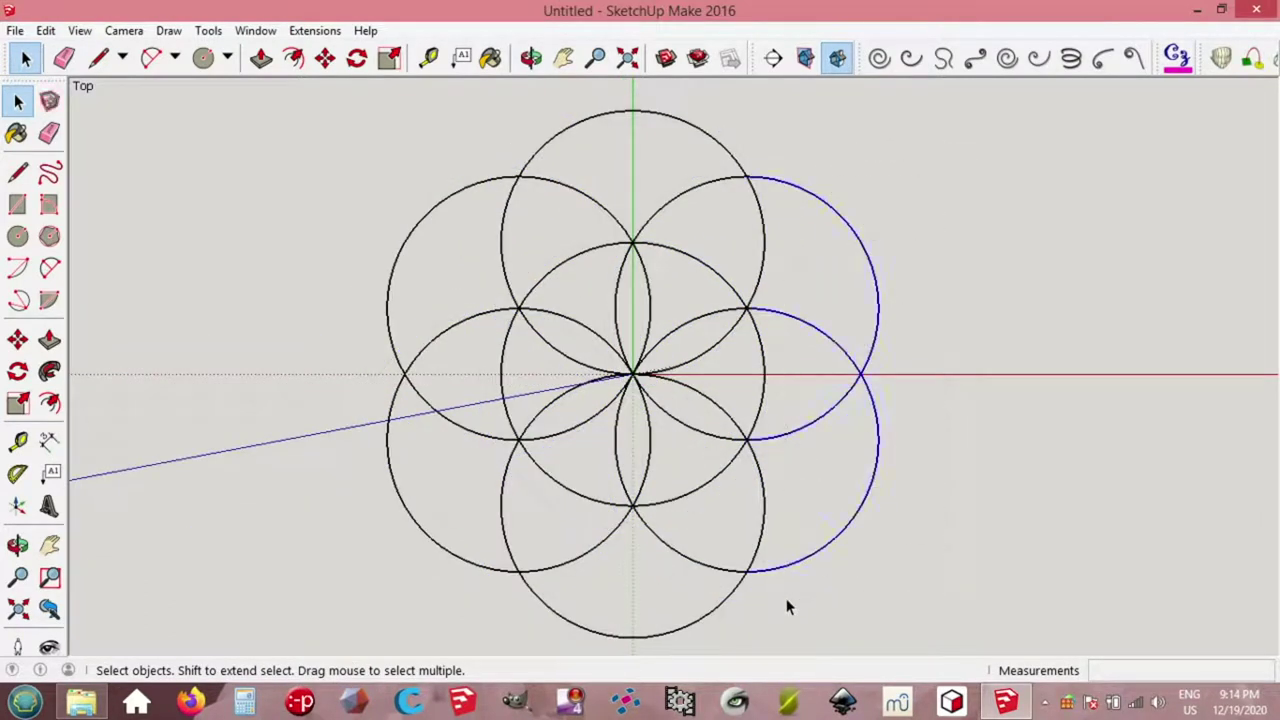
{"action": "key", "text": "Delete"}
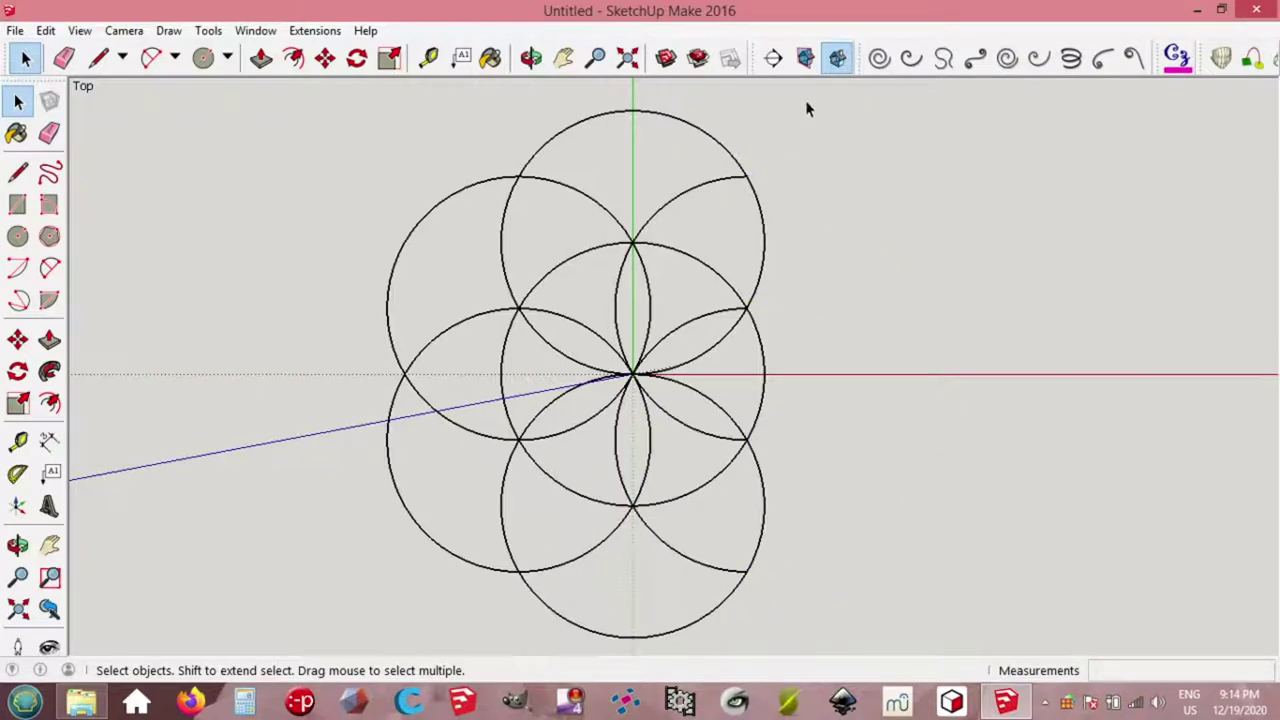
{"action": "left_click_drag", "start_coordinate": [413, 232], "coordinate": [413, 232]}
{"action": "key", "text": "Delete"}
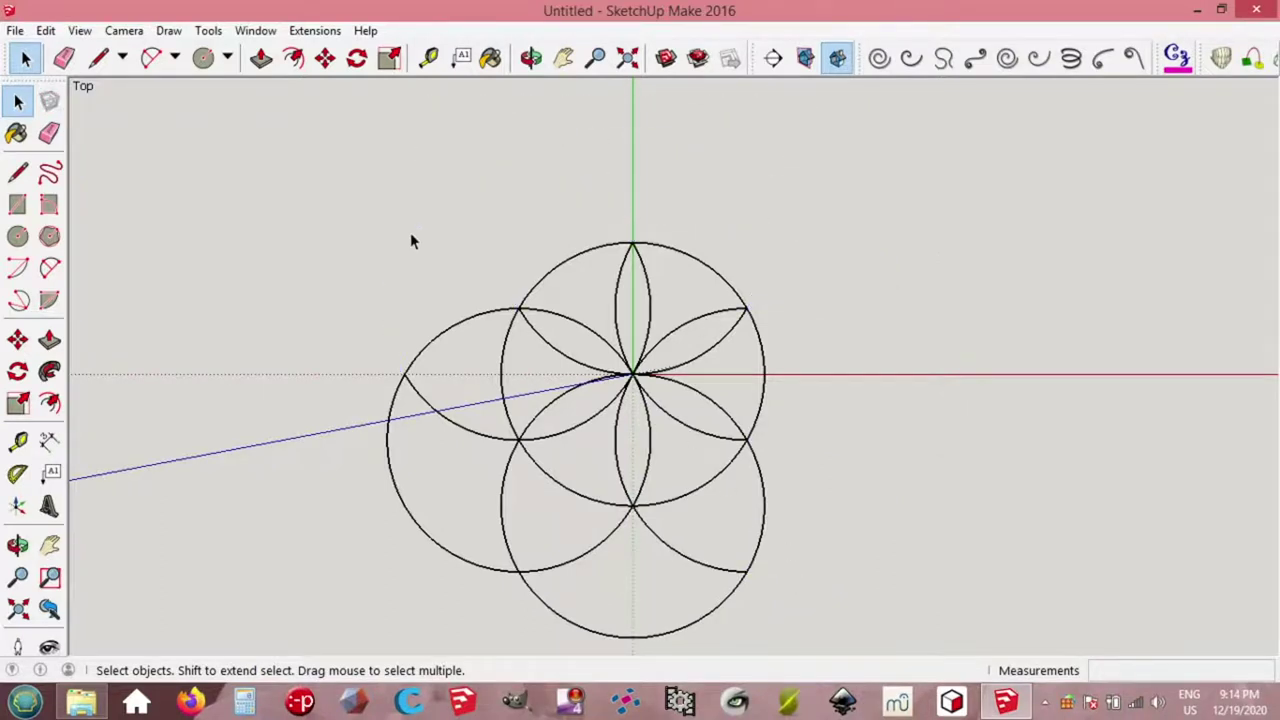
{"action": "left_click_drag", "start_coordinate": [381, 628], "coordinate": [381, 628]}
{"action": "key", "text": "Delete"}
{"action": "left_click_drag", "start_coordinate": [809, 525], "coordinate": [433, 653]}
{"action": "key", "text": "Delete"}
{"action": "key", "text": "e"}
{"action": "mouse_move", "coordinate": [566, 524]}
{"action": "left_mouse_down"}
{"action": "mouse_move", "coordinate": [575, 535]}
{"action": "mouse_move", "coordinate": [609, 570]}
{"action": "mouse_move", "coordinate": [680, 519]}
{"action": "mouse_move", "coordinate": [694, 492]}
{"action": "mouse_move", "coordinate": [761, 477]}
{"action": "mouse_move", "coordinate": [790, 375]}
{"action": "mouse_move", "coordinate": [758, 363]}
{"action": "mouse_move", "coordinate": [791, 298]}
{"action": "mouse_move", "coordinate": [757, 237]}
{"action": "left_mouse_up"}
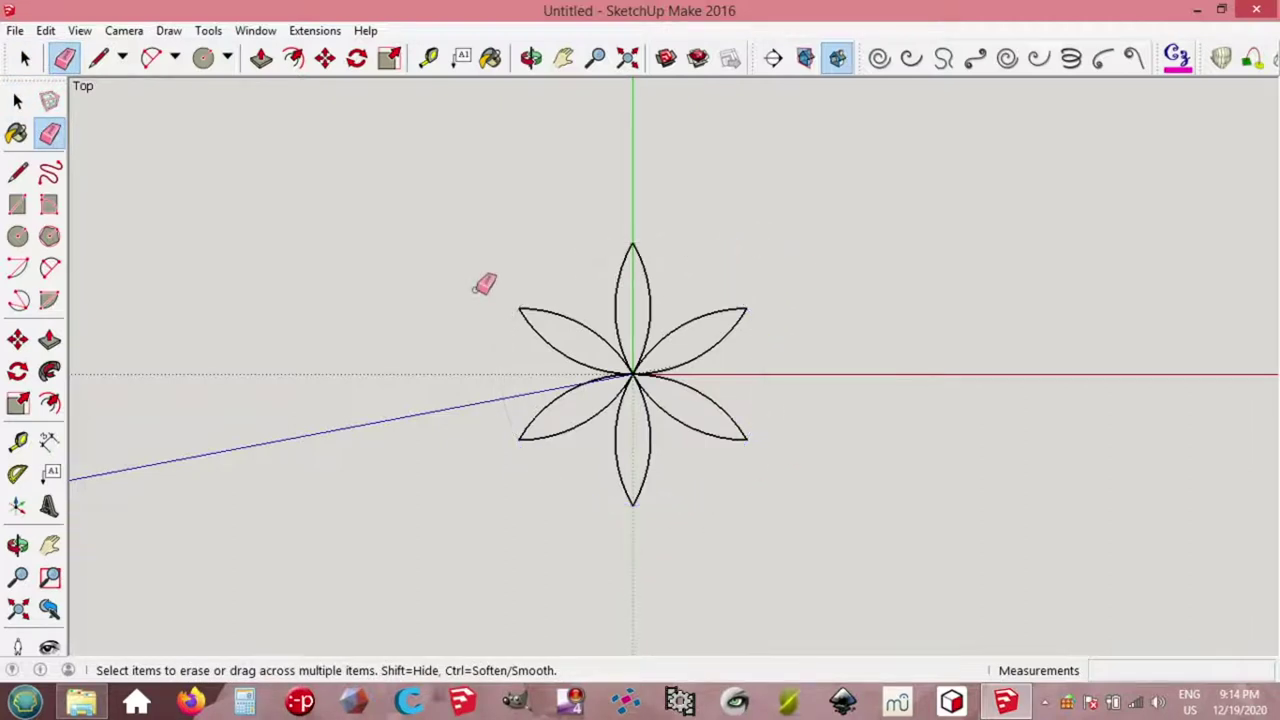
Step: Group all the arcs of the six-petal flower
{"action": "key", "text": "space"}
{"action": "left_click_drag", "start_coordinate": [479, 244], "coordinate": [791, 511]}
{"action": "left_click_drag", "start_coordinate": [491, 217], "coordinate": [782, 523]}
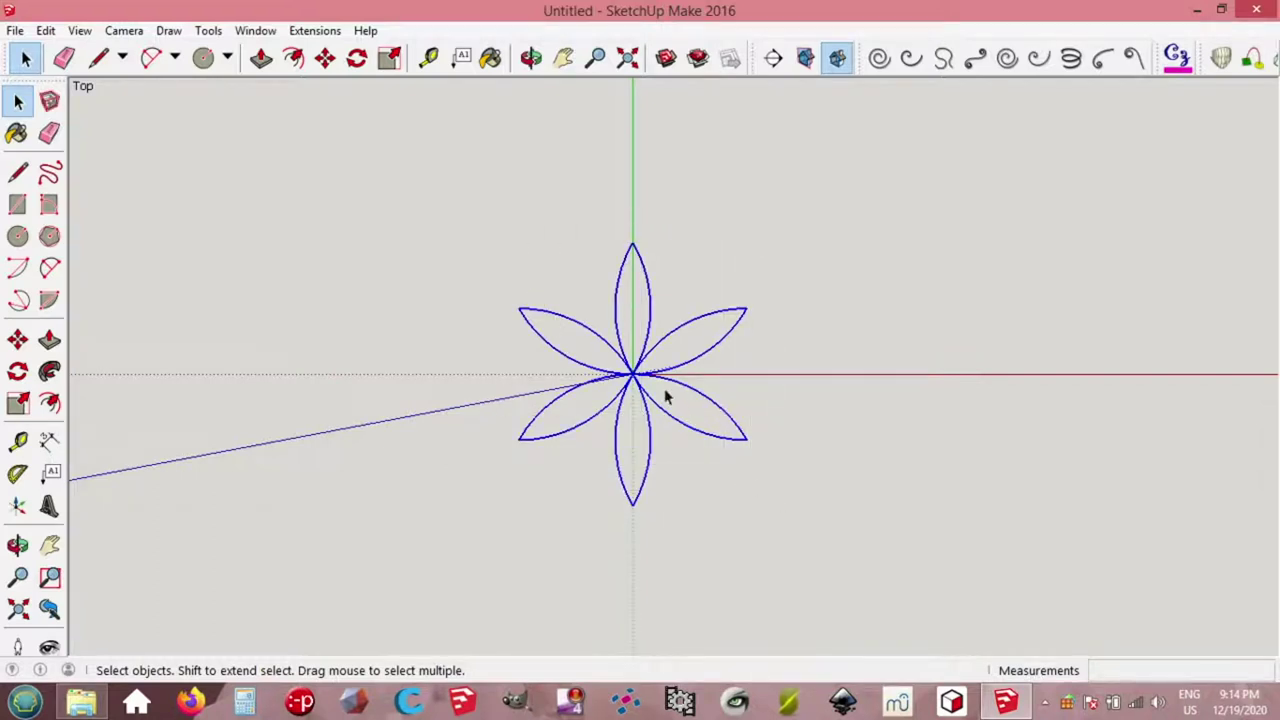
{"action": "right_click", "coordinate": [630, 374]}
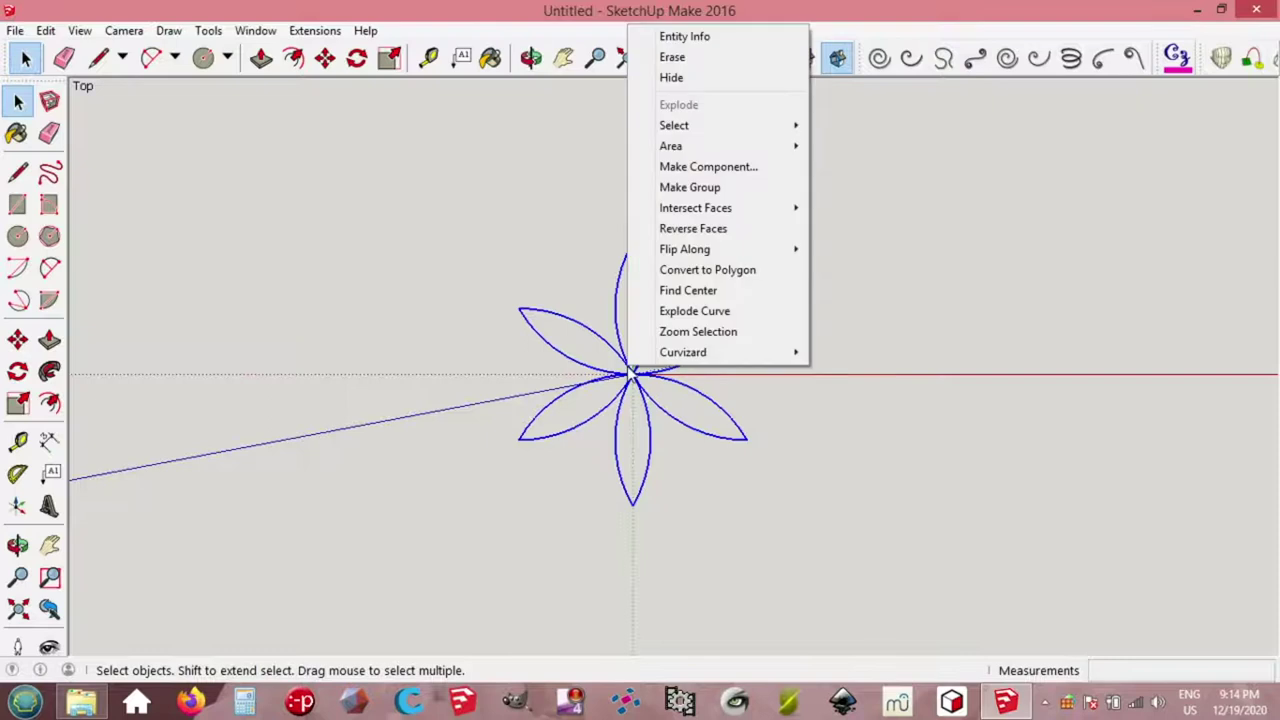
{"action": "left_click", "coordinate": [684, 188]}
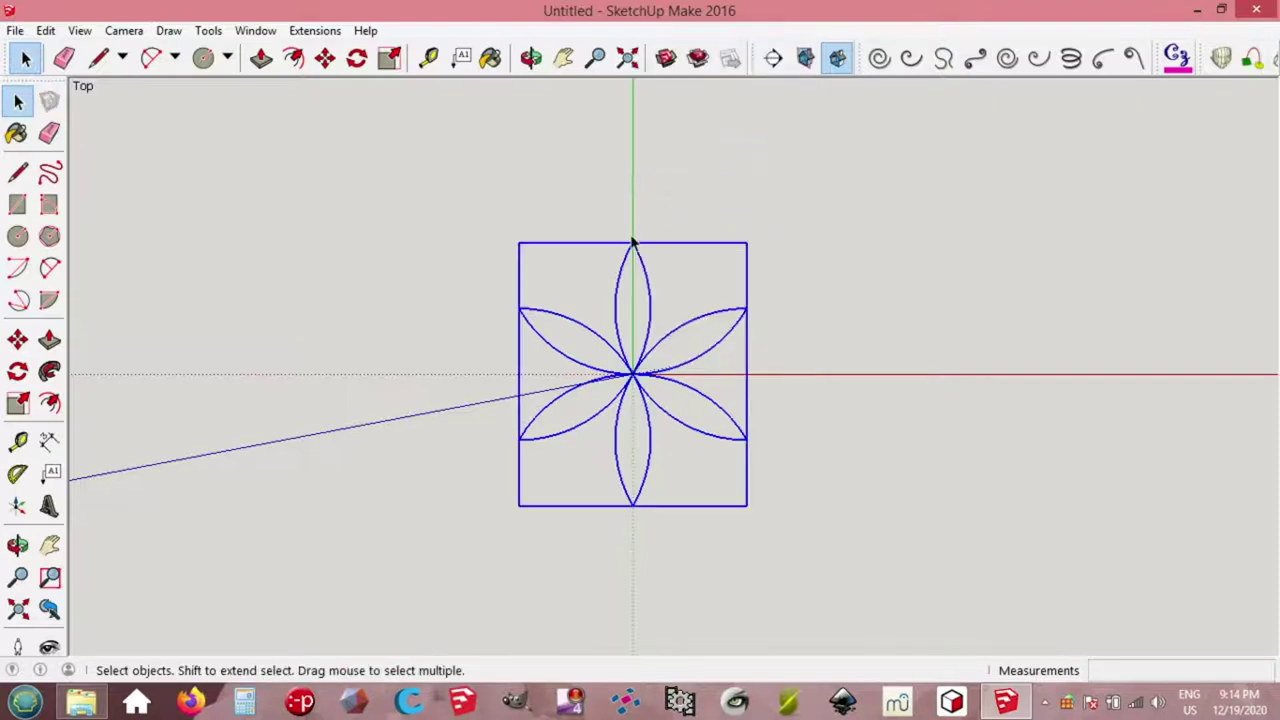
Step: Copy the flower group from its centre 300 mm up along the green axis
{"action": "scroll", "coordinate": [628, 245], "scroll_direction": "up", "scroll_amount": 2}
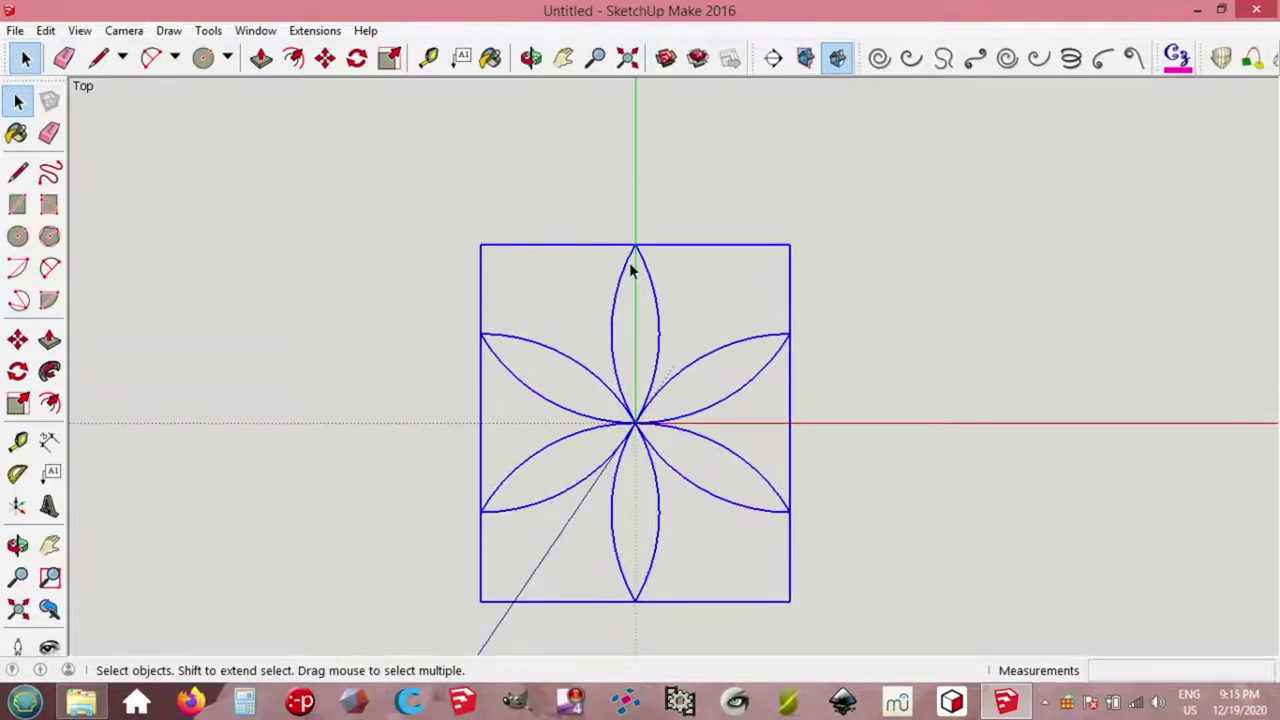
{"action": "key", "text": "m"}
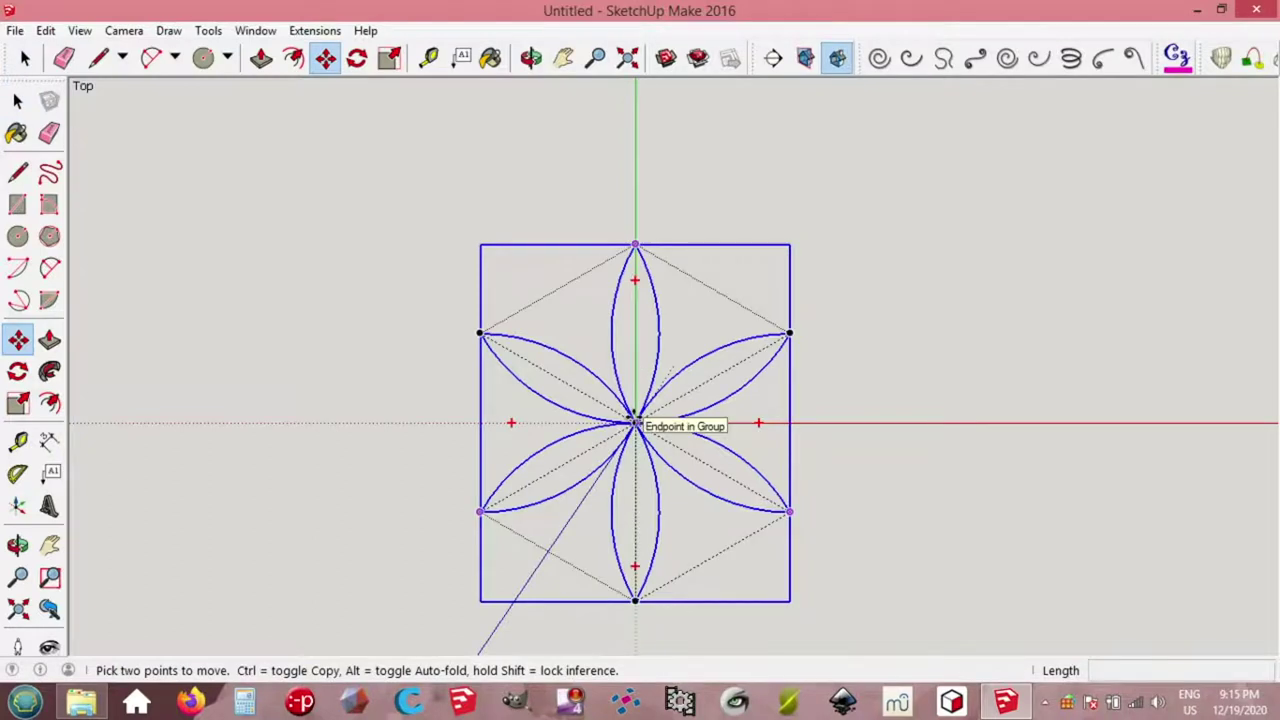
{"action": "left_click", "coordinate": [634, 422]}
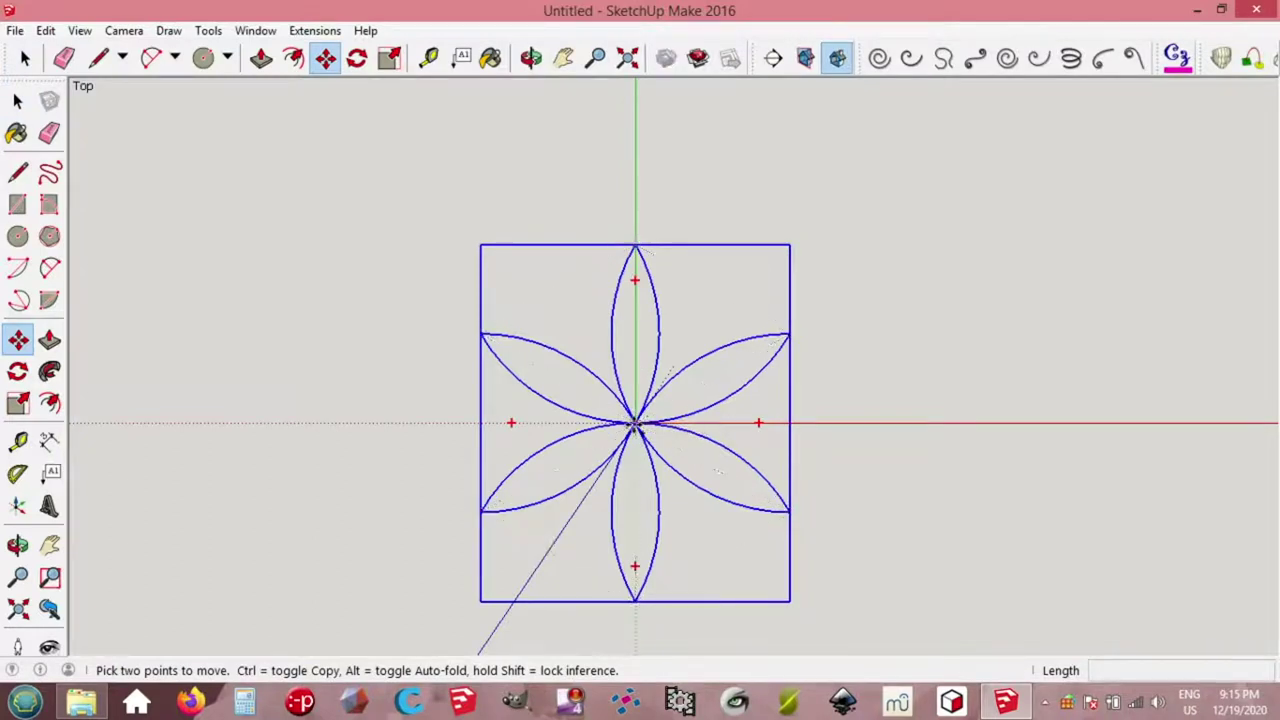
{"action": "key", "text": "ctrl"}
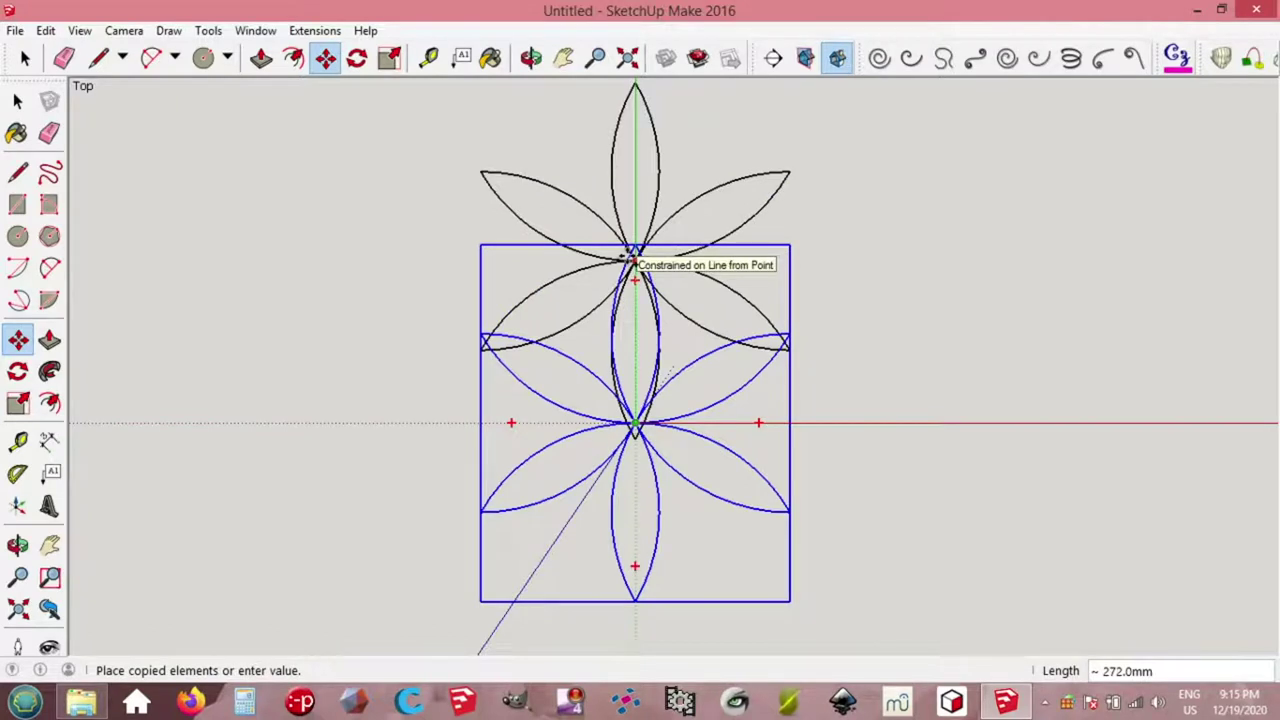
{"action": "type", "text": "300"}
{"action": "key", "text": "Return"}
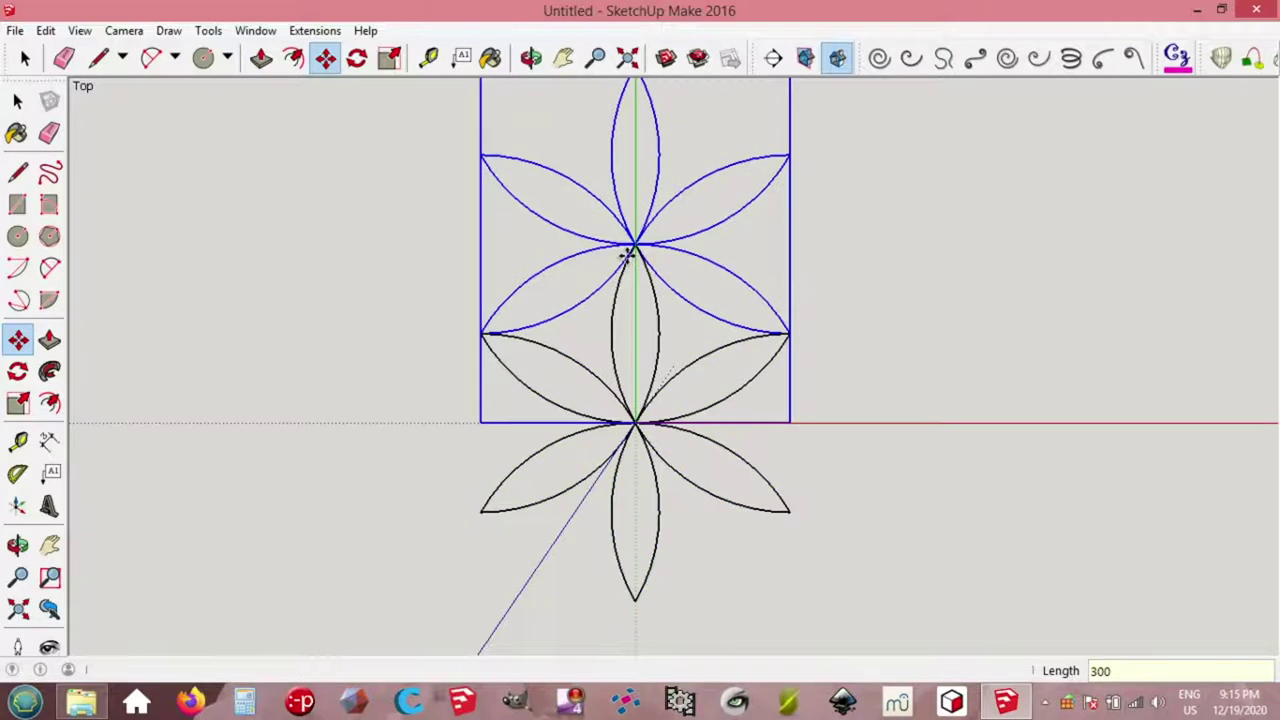
{"action": "key", "text": "space"}
Step: Rotate-copy the upper flower about the origin by 60 degrees and multiply the copy by five to surround the central flower
{"action": "key", "text": "q"}
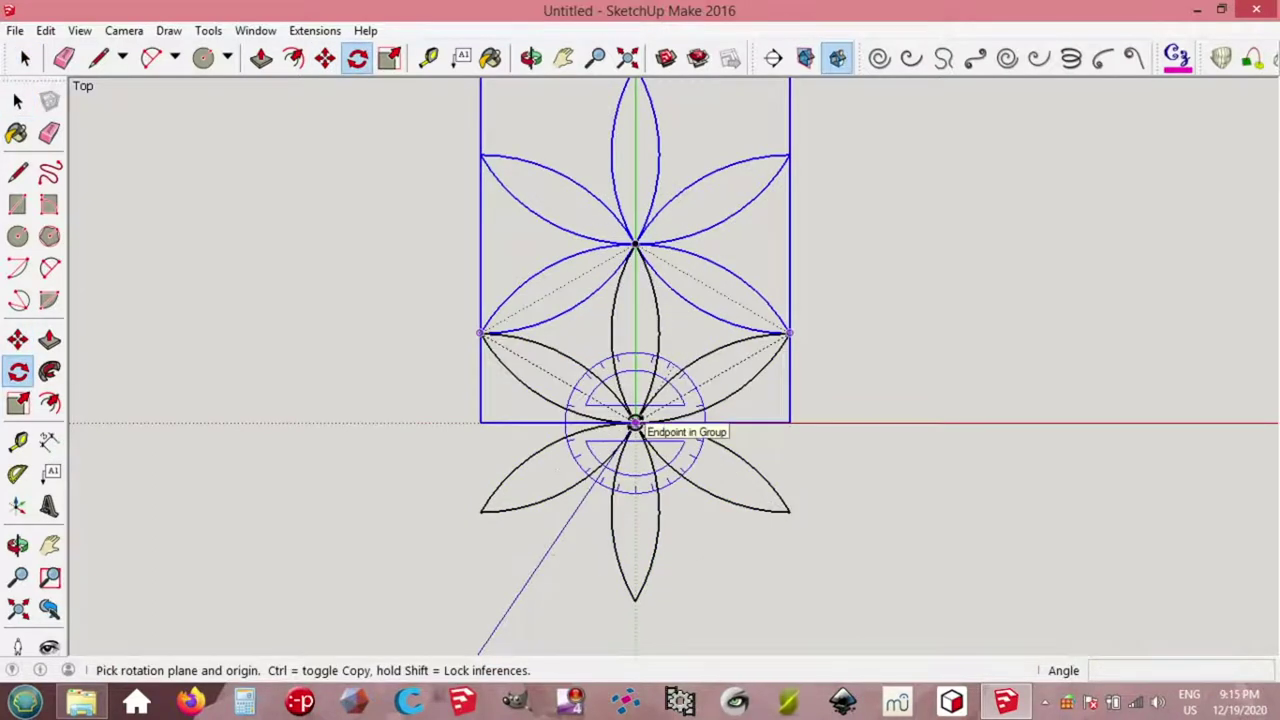
{"action": "left_click", "coordinate": [635, 423]}
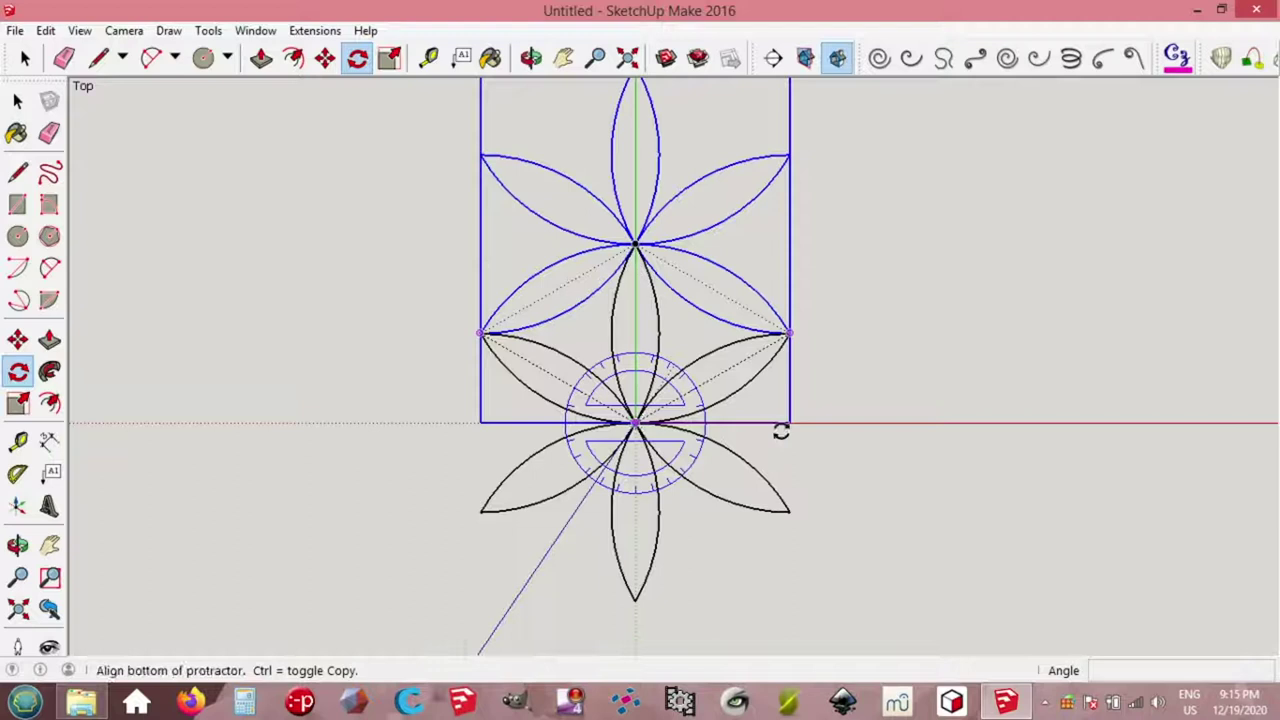
{"action": "left_click", "coordinate": [838, 433]}
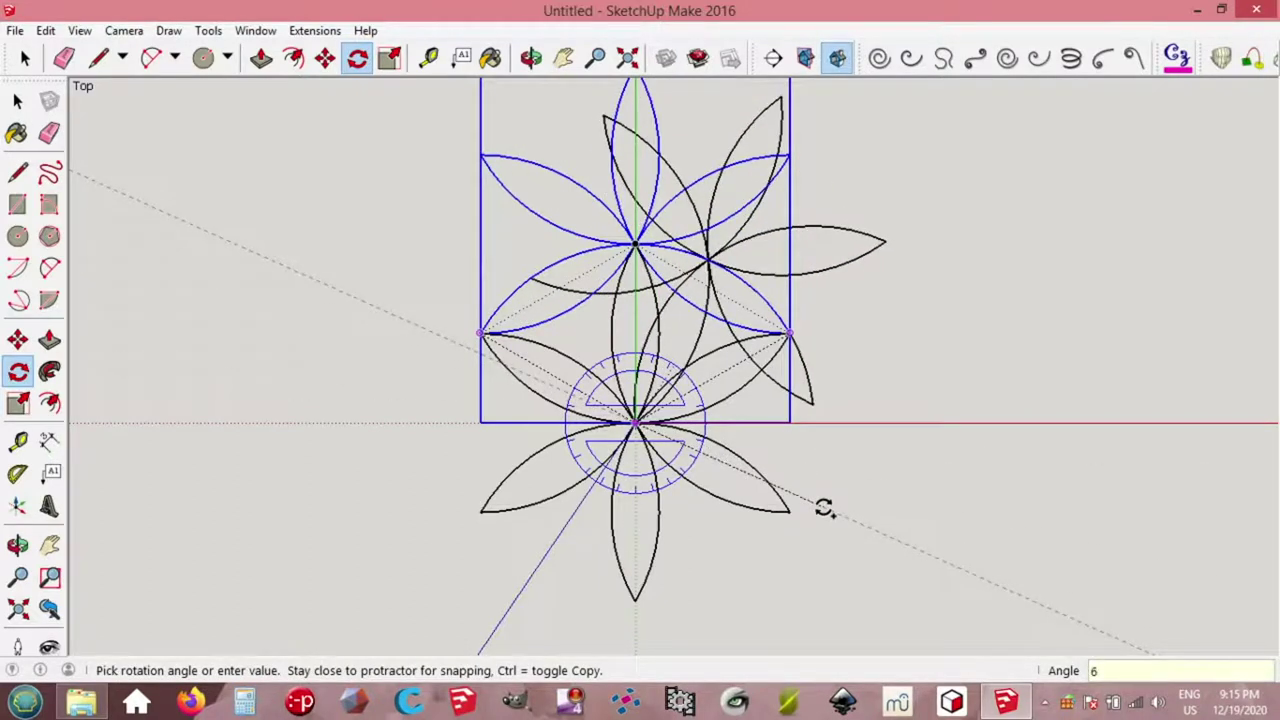
{"action": "type", "text": "60"}
{"action": "key", "text": "Return"}
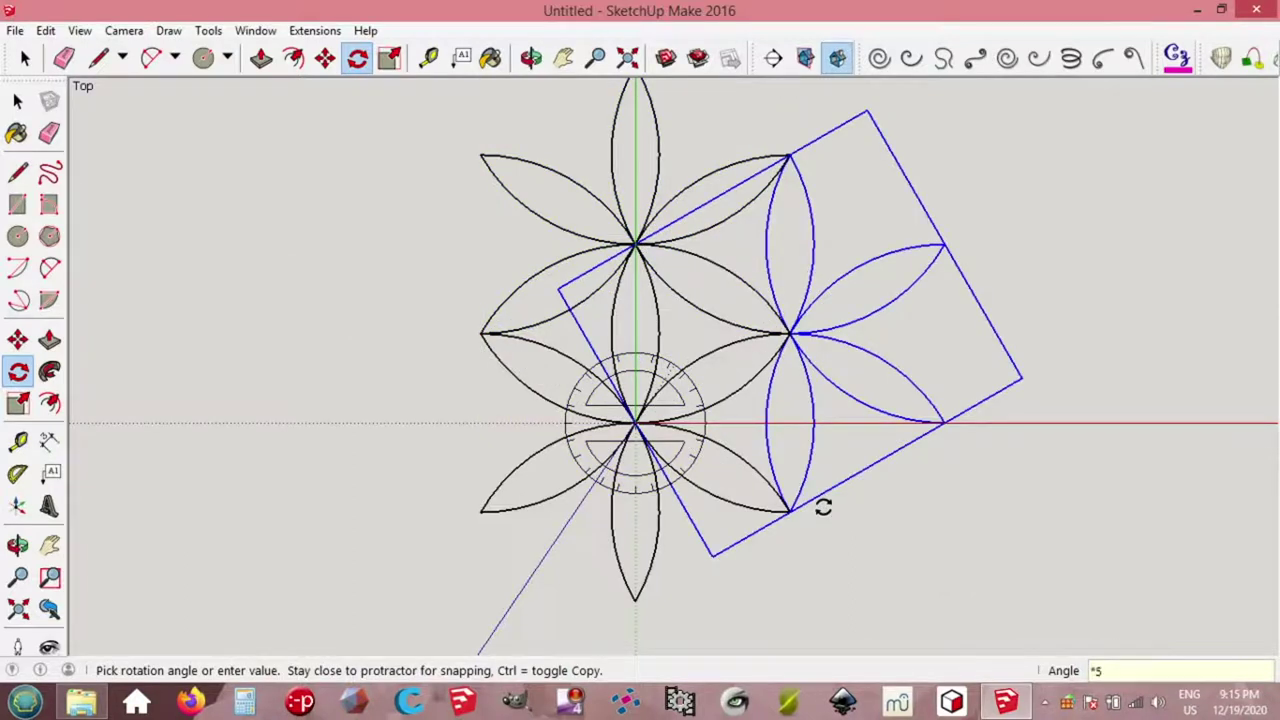
{"action": "type", "text": "*5"}
{"action": "key", "text": "Return"}
{"action": "key", "text": "space"}
{"action": "left_click", "coordinate": [940, 486]}
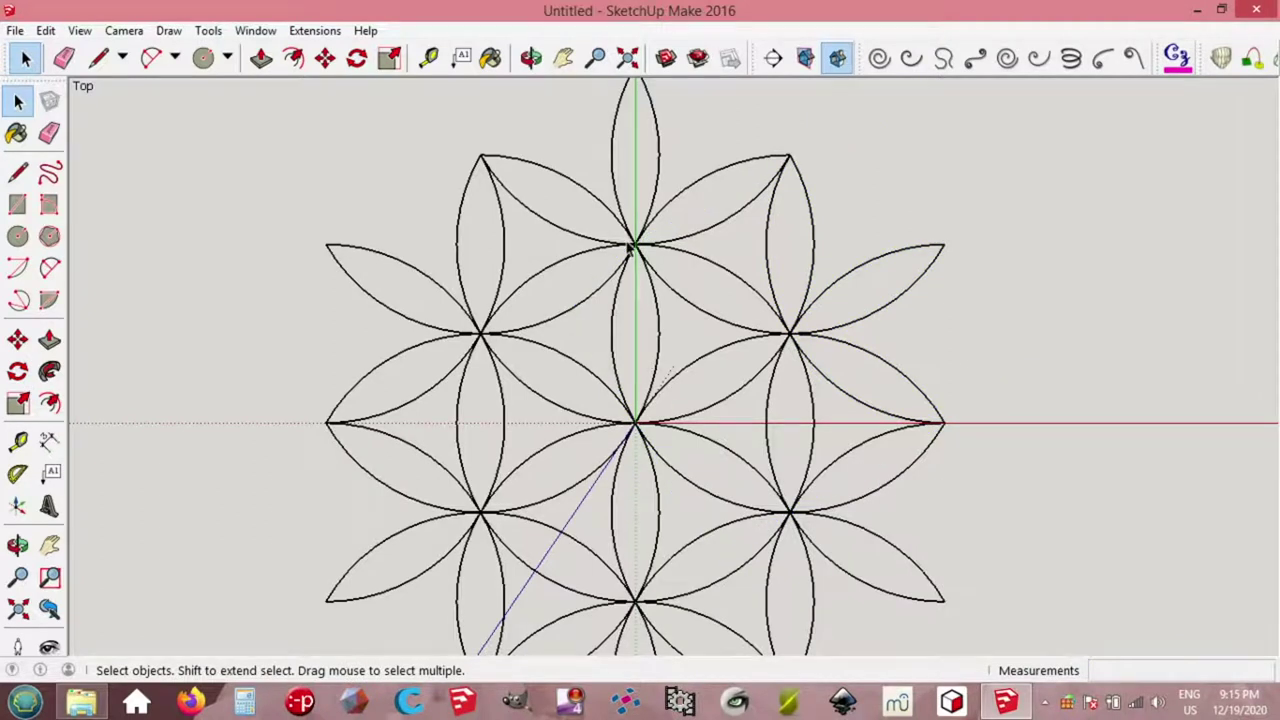
Step: Draw a small circumscribed hexagon centred on the upper flower's centre, with its flat sides facing the red axis direction
{"action": "scroll", "coordinate": [630, 248], "scroll_direction": "up", "scroll_amount": 3}
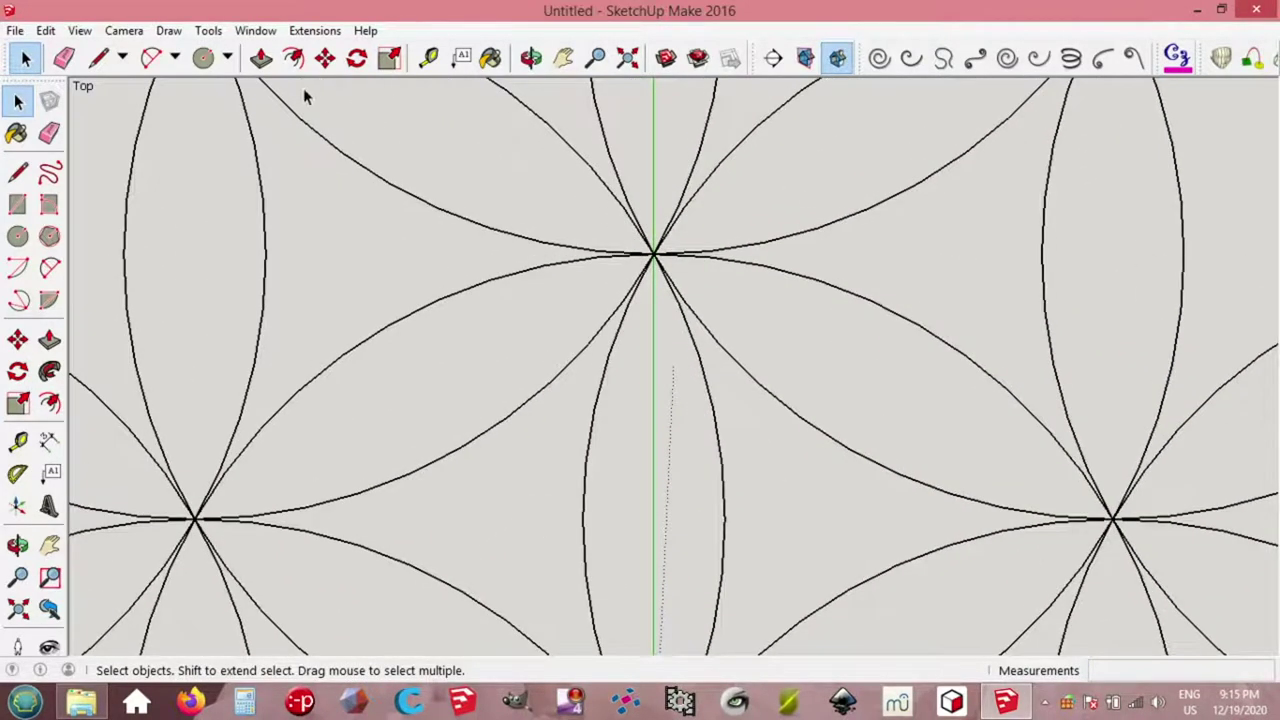
{"action": "left_click", "coordinate": [168, 30]}
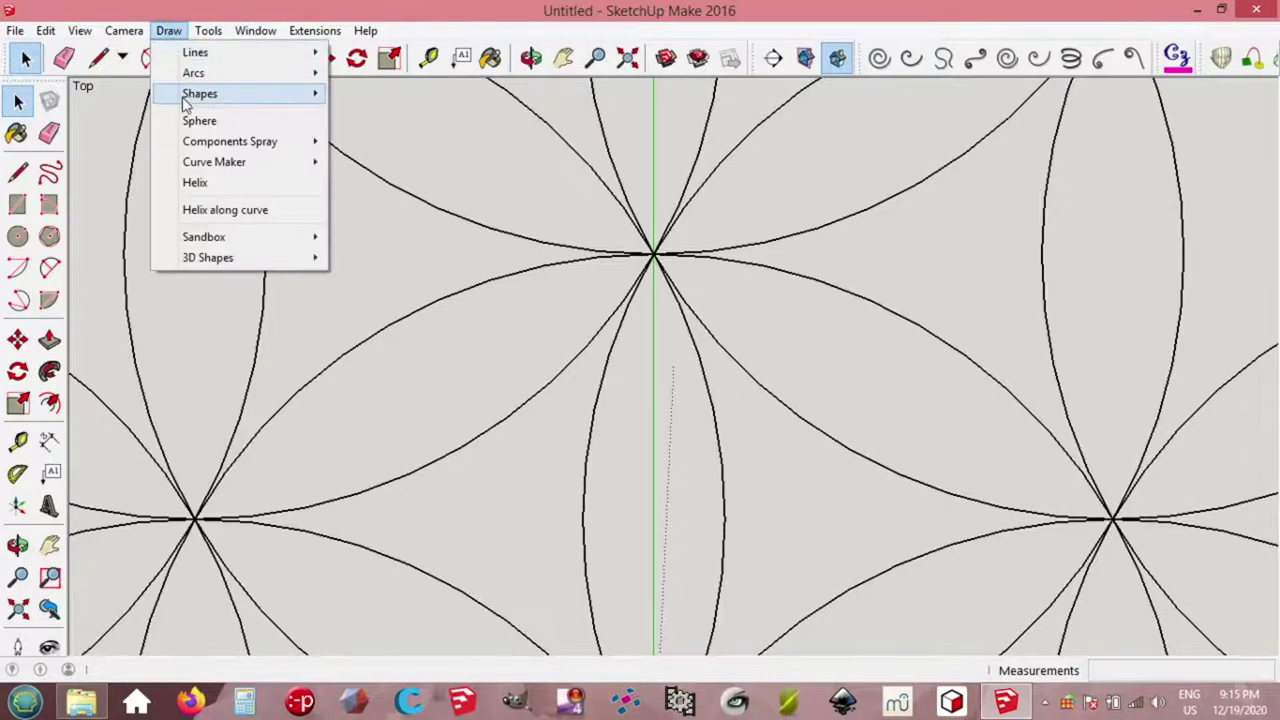
{"action": "mouse_move", "coordinate": [216, 101]}
{"action": "left_click", "coordinate": [374, 155]}
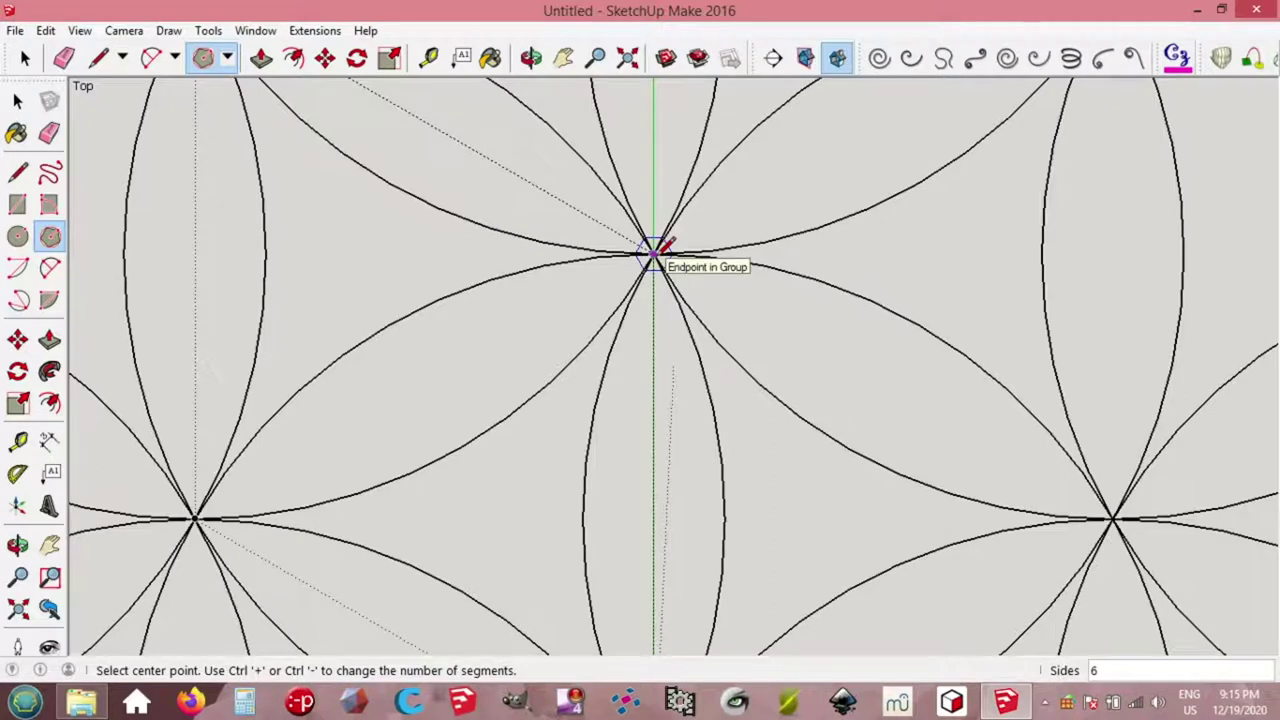
{"action": "left_click", "coordinate": [652, 253]}
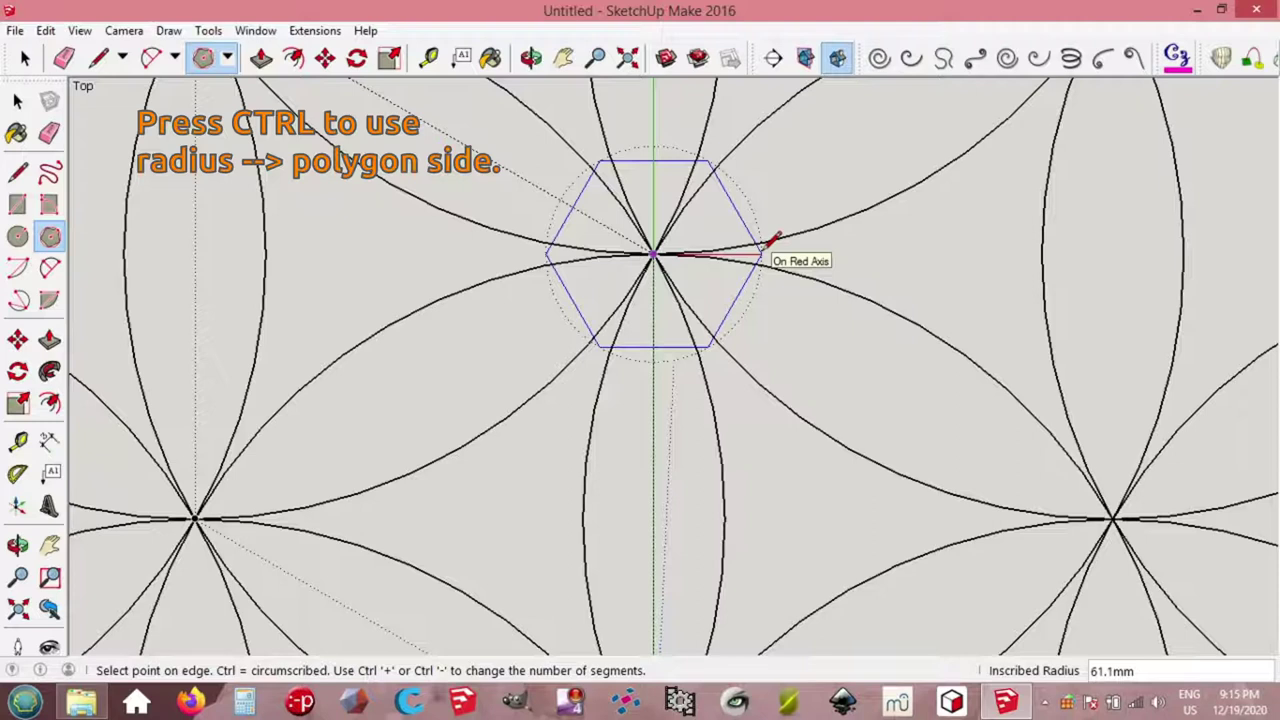
{"action": "key", "text": "ctrl"}
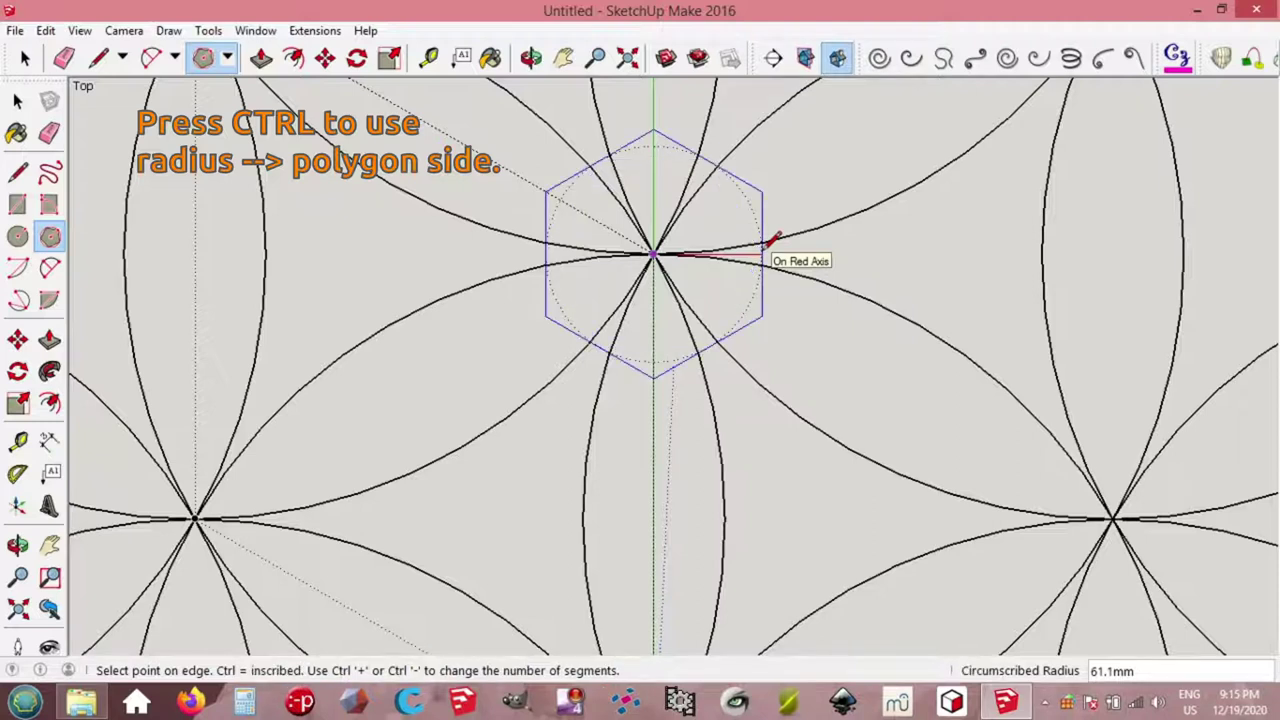
{"action": "key", "text": "Return"}
{"action": "scroll", "coordinate": [661, 292], "scroll_direction": "up", "scroll_amount": 4}
{"action": "key", "text": "e"}
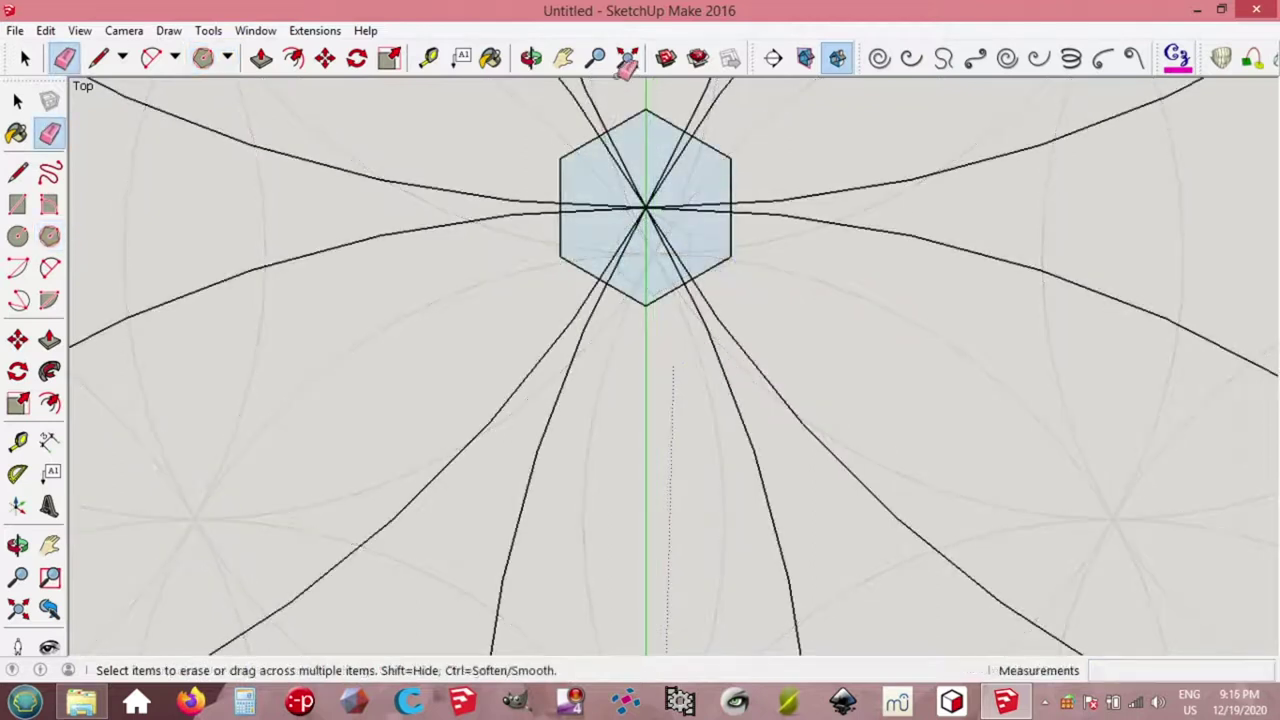
{"action": "left_click", "coordinate": [627, 58]}
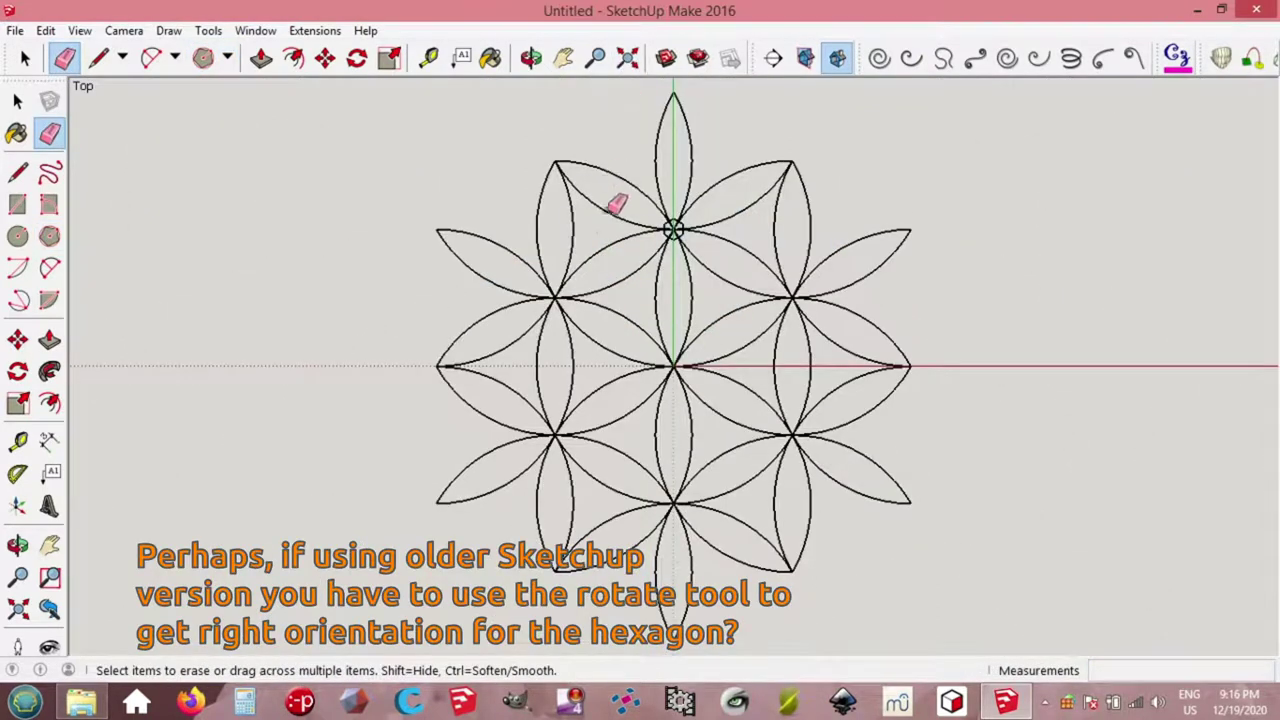
Step: Draw a circumscribed hexagon with a 20 mm radius centred on the origin, oriented like the upper one
{"action": "scroll", "coordinate": [605, 245], "scroll_direction": "up", "scroll_amount": 1}
{"action": "scroll", "coordinate": [650, 350], "scroll_direction": "up", "scroll_amount": 7}
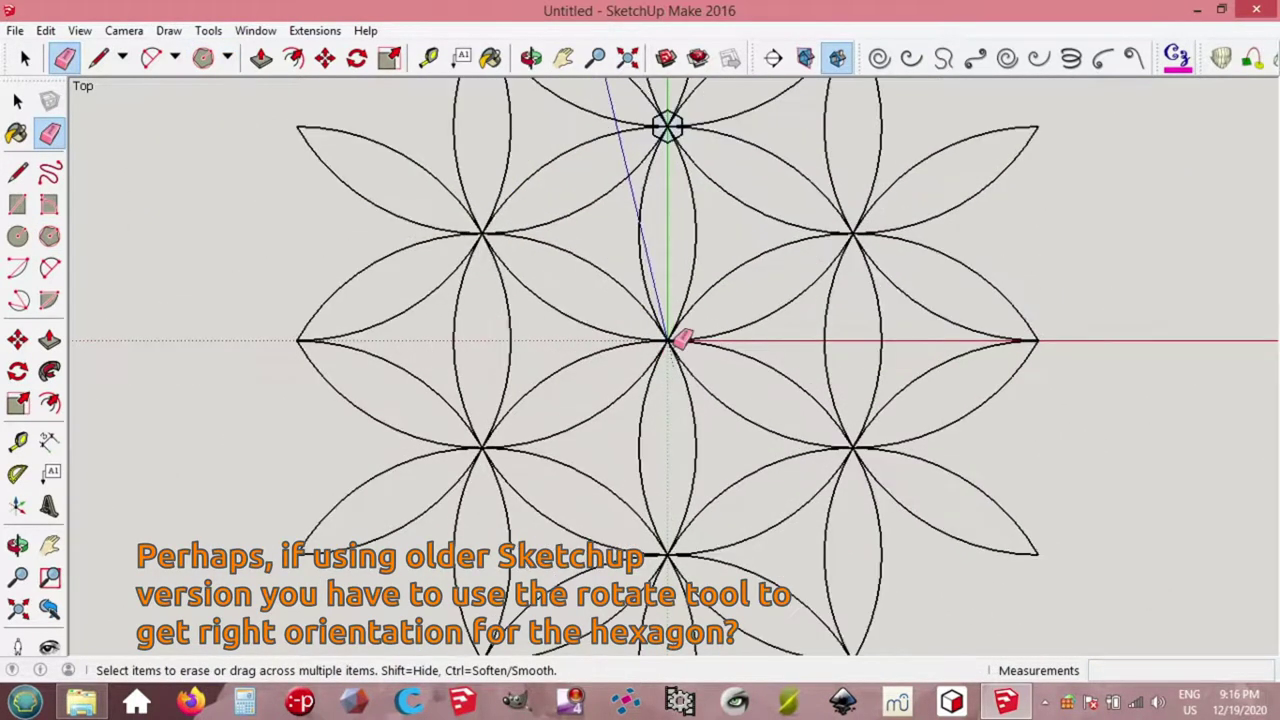
{"action": "left_click", "coordinate": [166, 32]}
{"action": "mouse_move", "coordinate": [206, 96]}
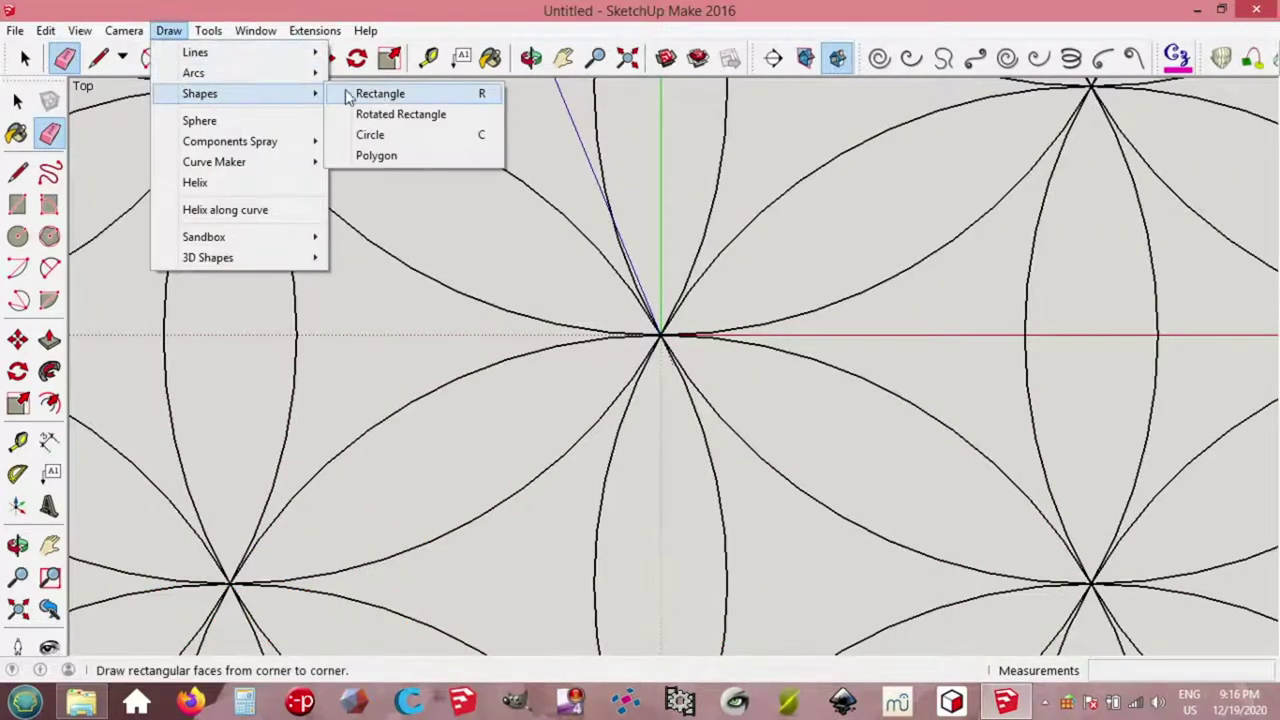
{"action": "left_click", "coordinate": [385, 156]}
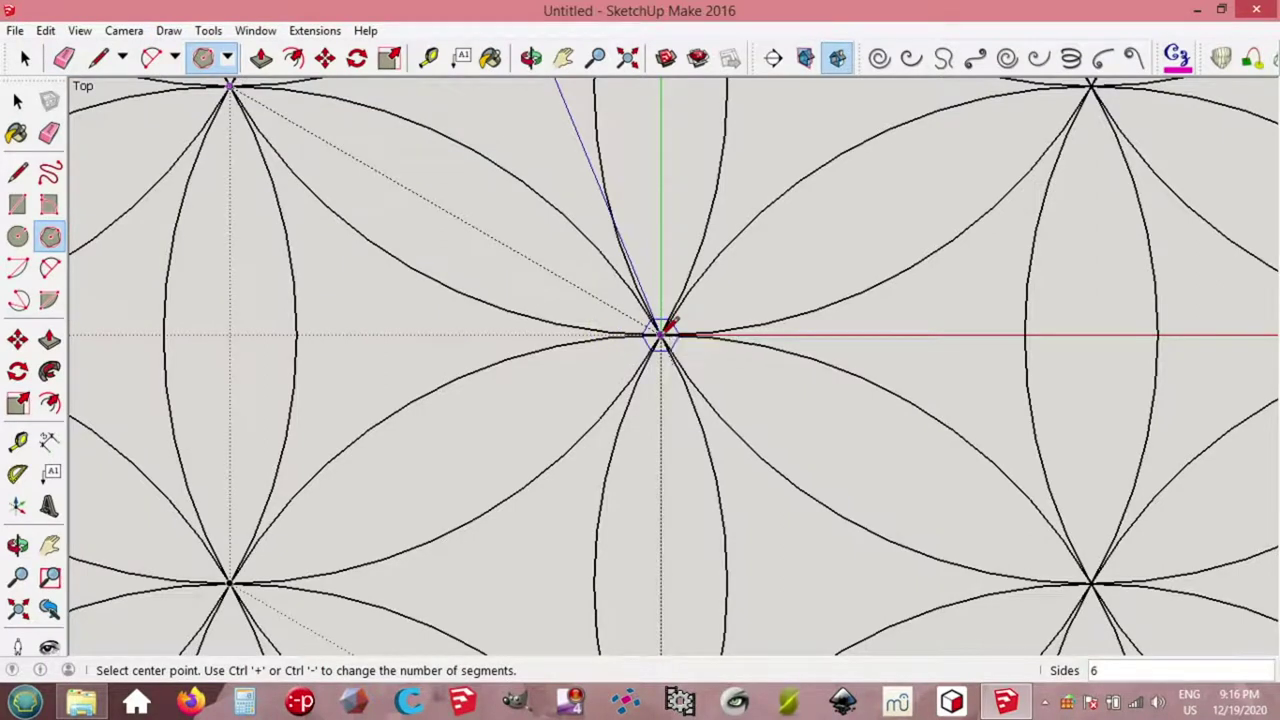
{"action": "left_click", "coordinate": [660, 332]}
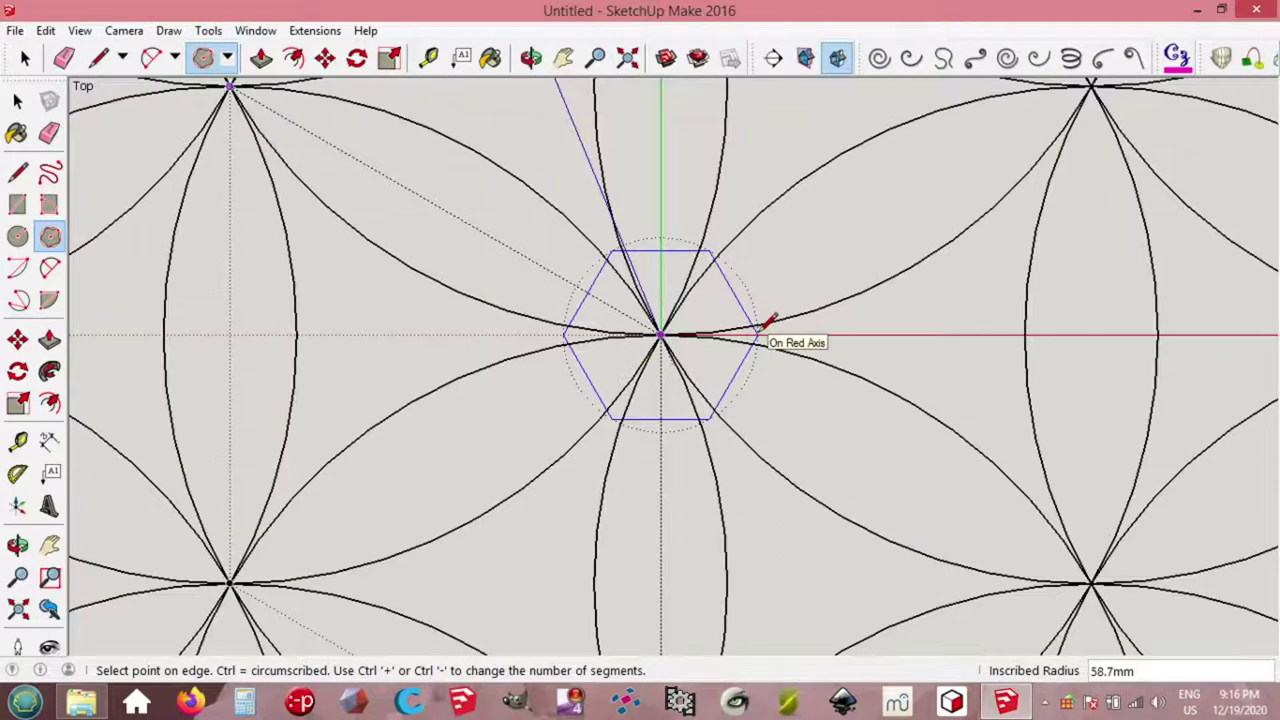
{"action": "key", "text": "ctrl"}
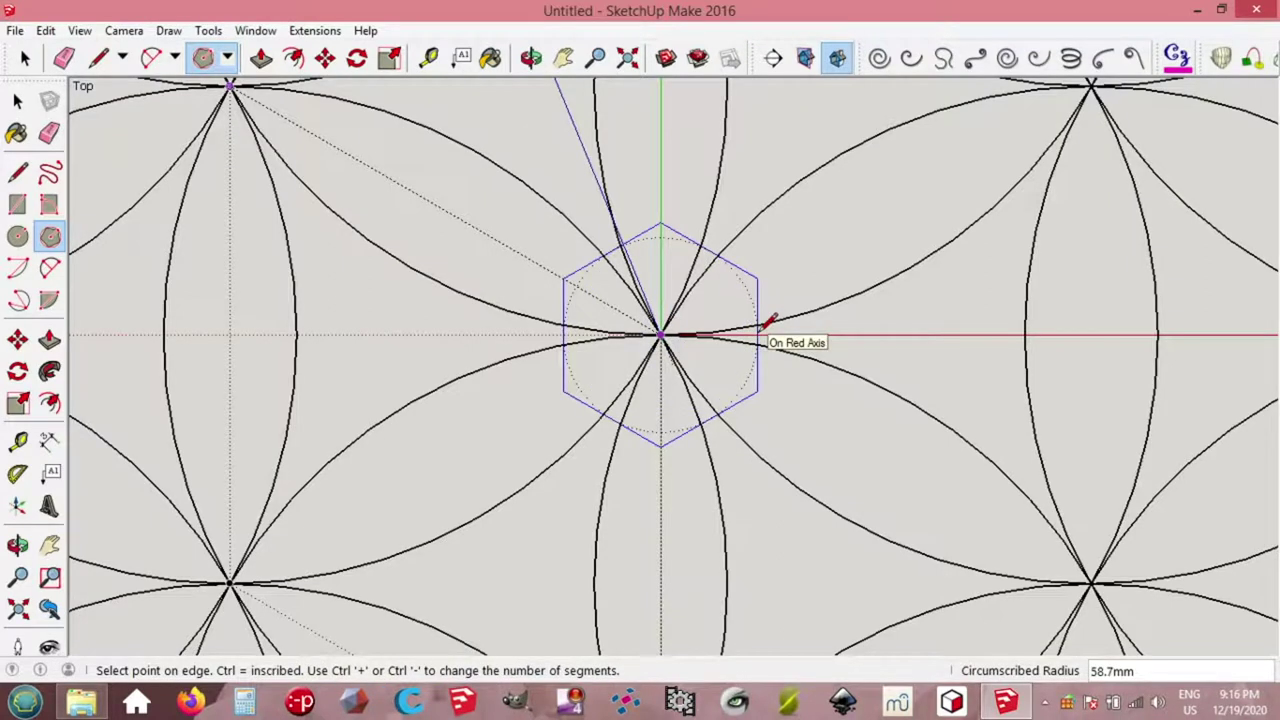
{"action": "type", "text": "20"}
{"action": "key", "text": "Return"}
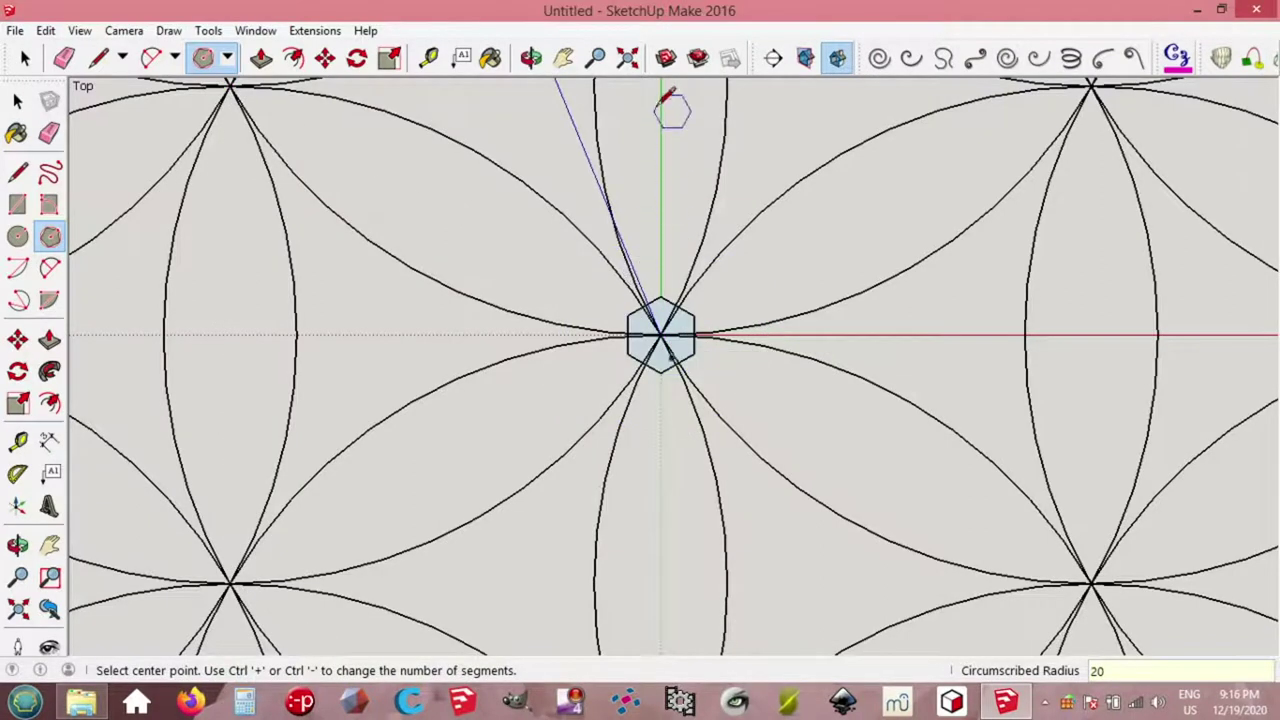
{"action": "left_click", "coordinate": [627, 57]}
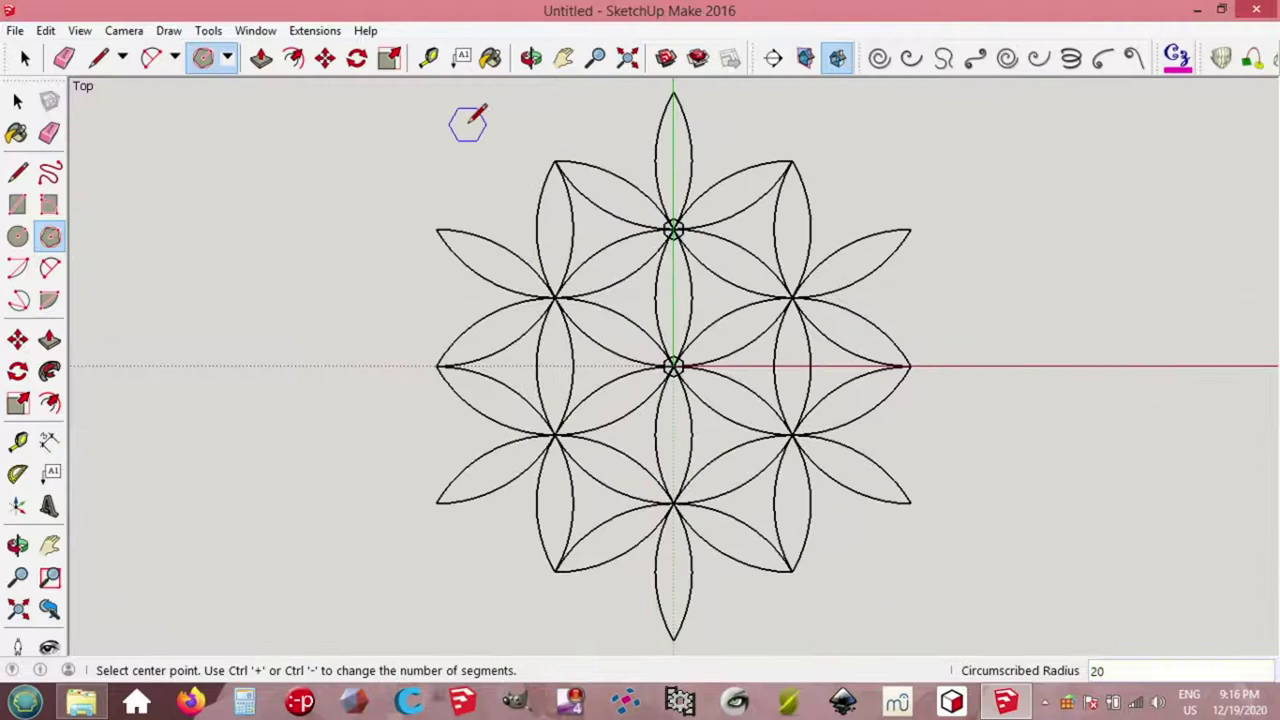
Step: Explode all the flower groups together with the two hexagons into loose geometry
{"action": "key", "text": "space"}
{"action": "mouse_move", "coordinate": [361, 88]}
{"action": "left_mouse_down"}
{"action": "mouse_move", "coordinate": [371, 166]}
{"action": "mouse_move", "coordinate": [849, 634]}
{"action": "mouse_move", "coordinate": [947, 656]}
{"action": "left_mouse_up"}
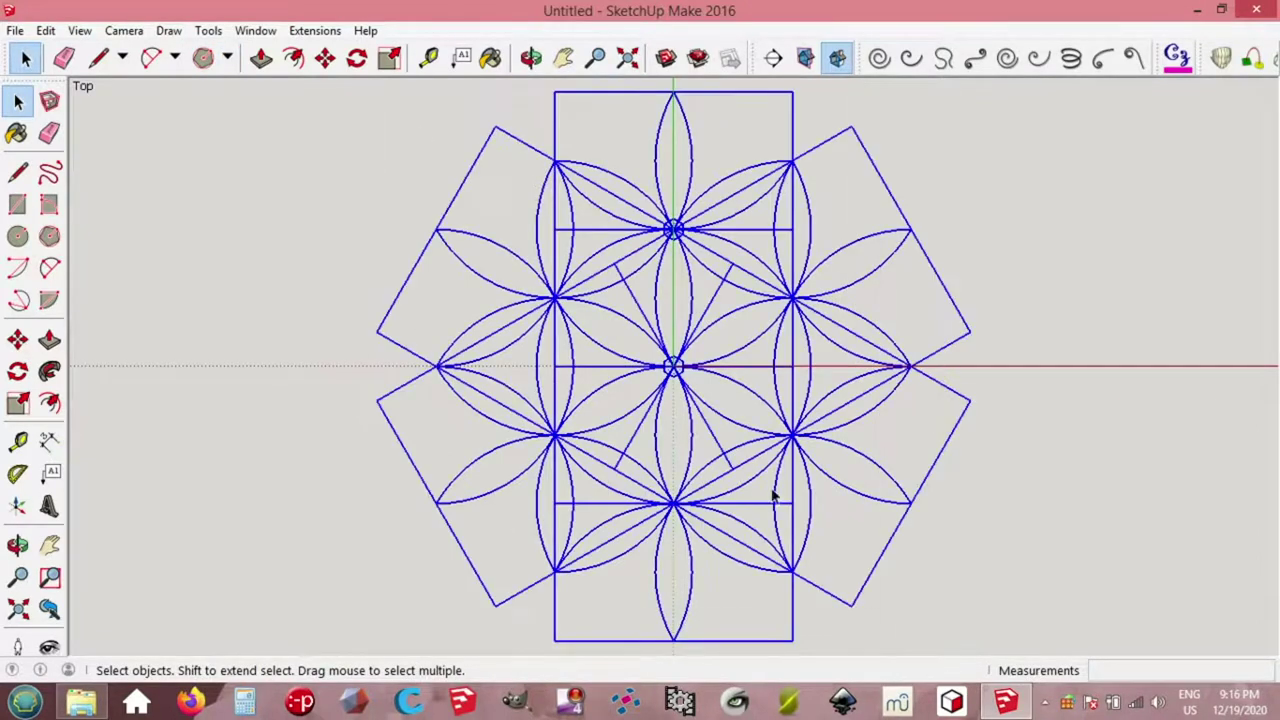
{"action": "right_click", "coordinate": [678, 370]}
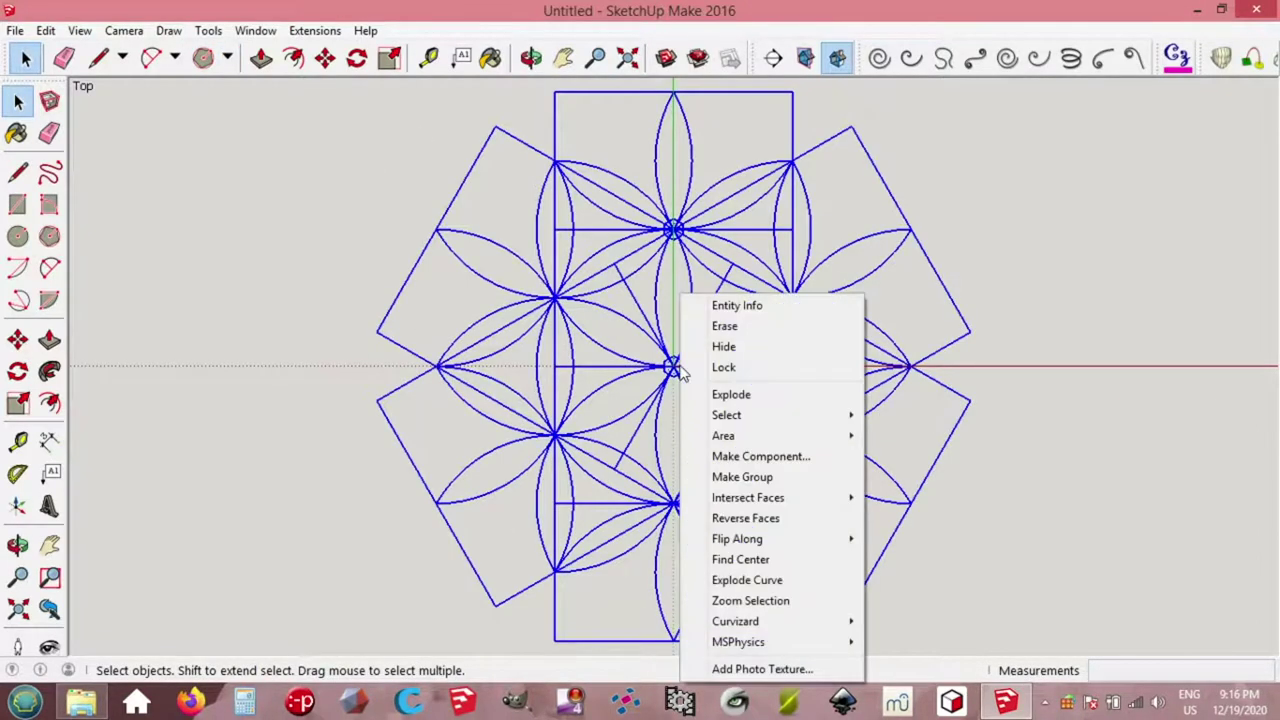
{"action": "left_click", "coordinate": [742, 396]}
{"action": "left_click", "coordinate": [635, 300]}
Step: Erase the arc ends and hexagon edges around the origin, leaving the lower end of the petal above it open
{"action": "scroll", "coordinate": [635, 293], "scroll_direction": "up", "scroll_amount": 2}
{"action": "scroll", "coordinate": [635, 289], "scroll_direction": "down", "scroll_amount": 3}
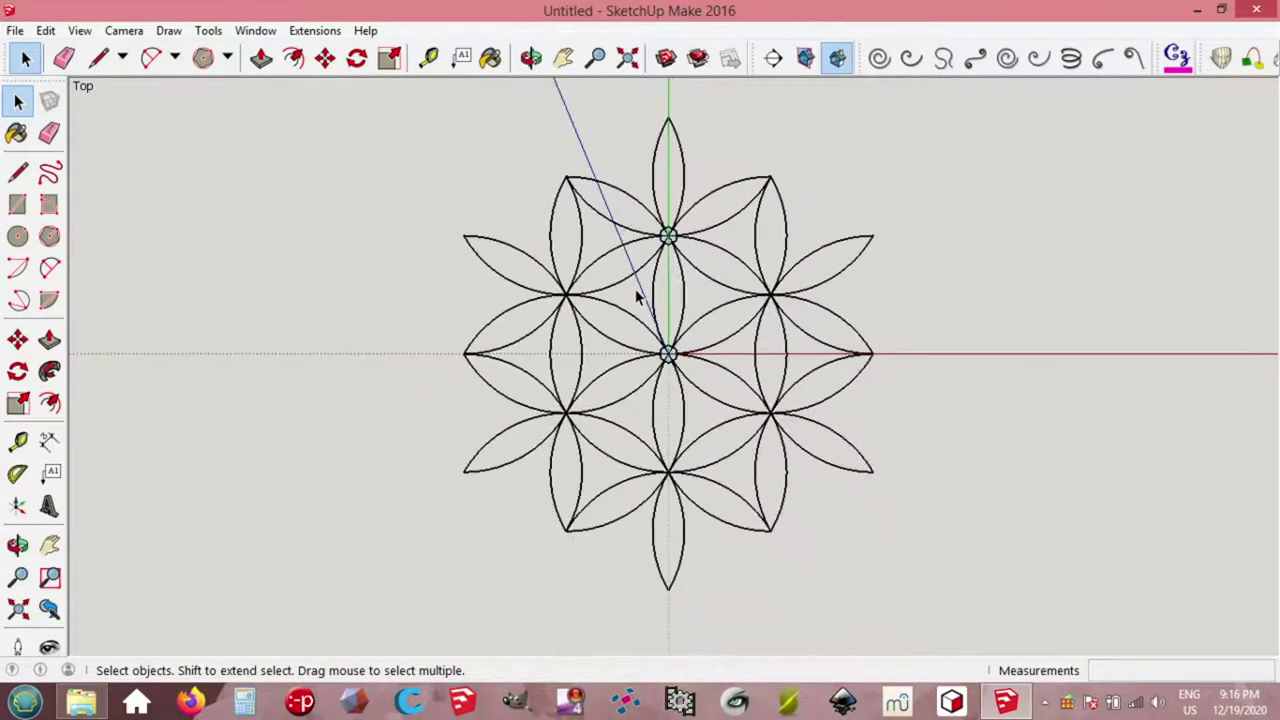
{"action": "scroll", "coordinate": [662, 362], "scroll_direction": "up", "scroll_amount": 4}
{"action": "scroll", "coordinate": [685, 362], "scroll_direction": "up", "scroll_amount": 6}
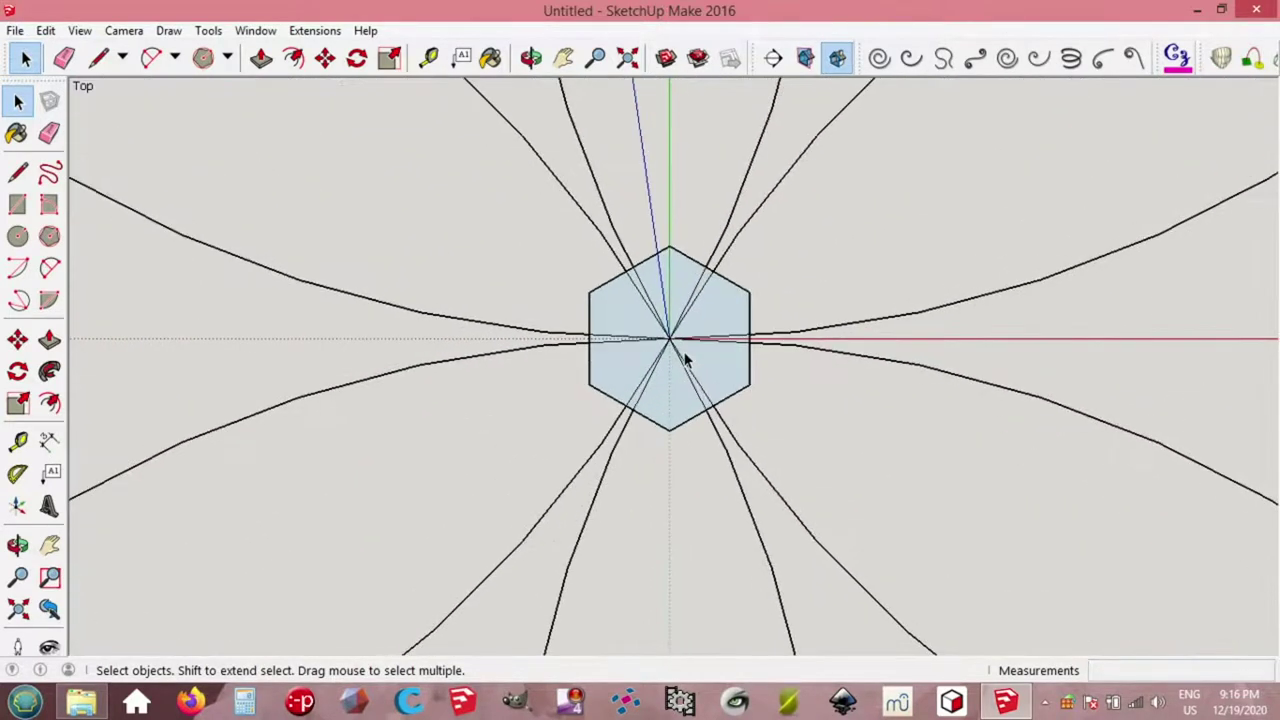
{"action": "scroll", "coordinate": [685, 360], "scroll_direction": "up", "scroll_amount": 1}
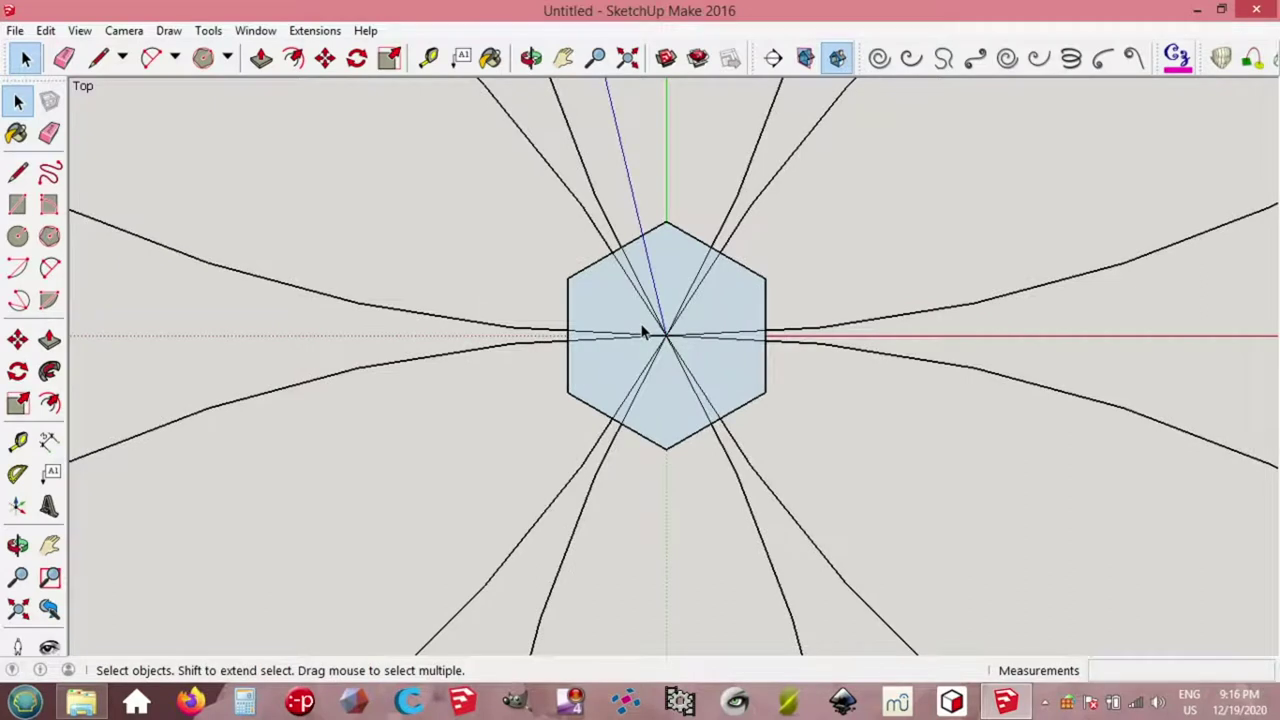
{"action": "key", "text": "e"}
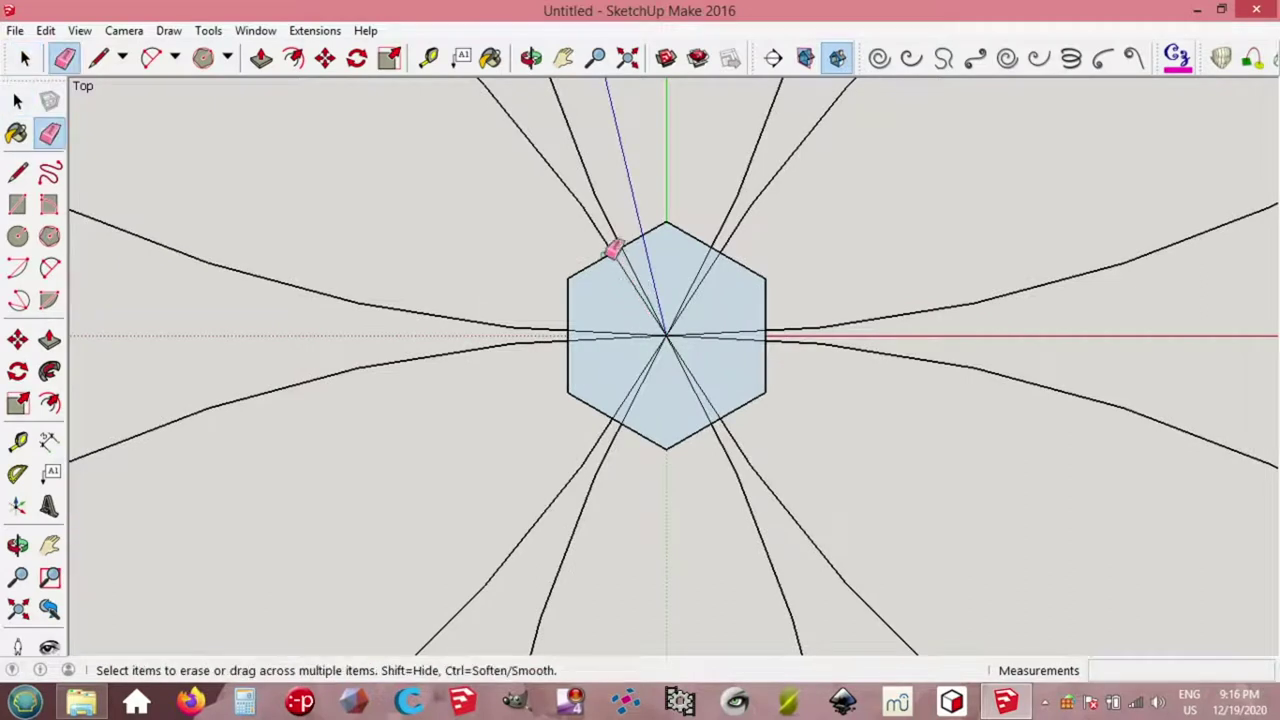
{"action": "mouse_move", "coordinate": [606, 240]}
{"action": "left_mouse_down"}
{"action": "mouse_move", "coordinate": [574, 350]}
{"action": "mouse_move", "coordinate": [610, 413]}
{"action": "mouse_move", "coordinate": [715, 422]}
{"action": "left_mouse_up"}
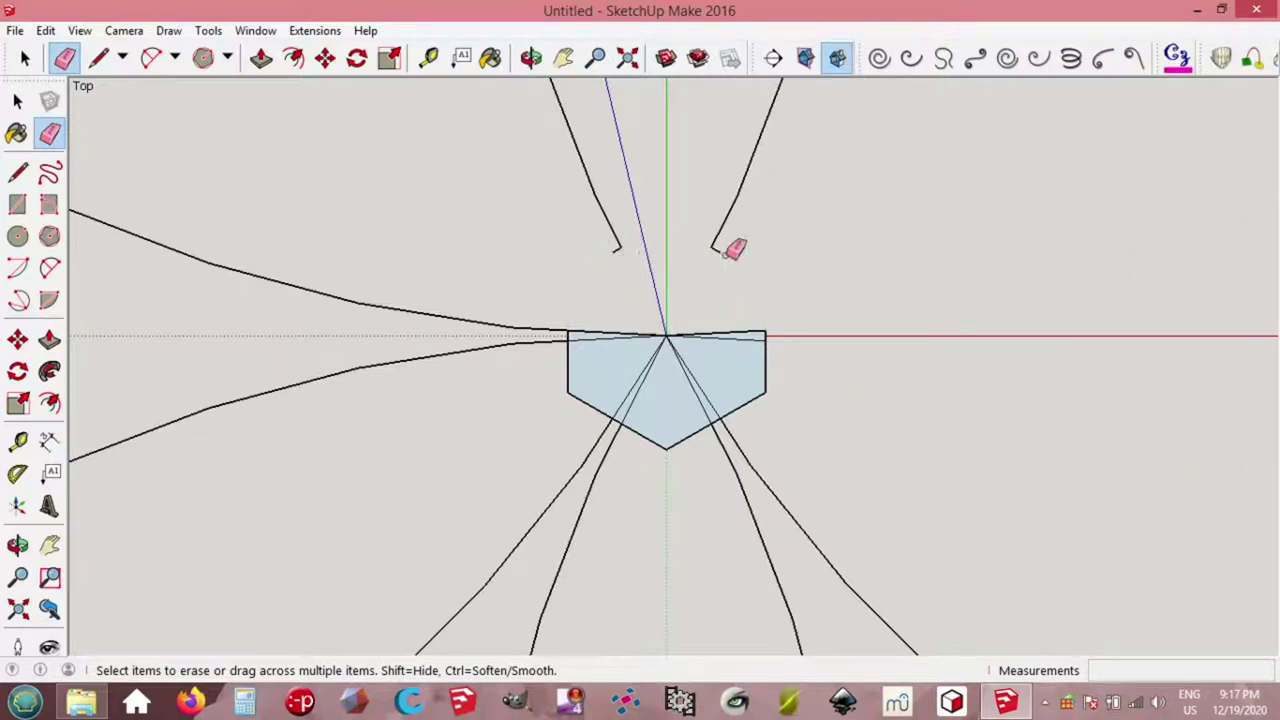
{"action": "mouse_move", "coordinate": [680, 309]}
{"action": "left_mouse_down"}
{"action": "mouse_move", "coordinate": [648, 358]}
{"action": "mouse_move", "coordinate": [662, 356]}
{"action": "left_mouse_up"}
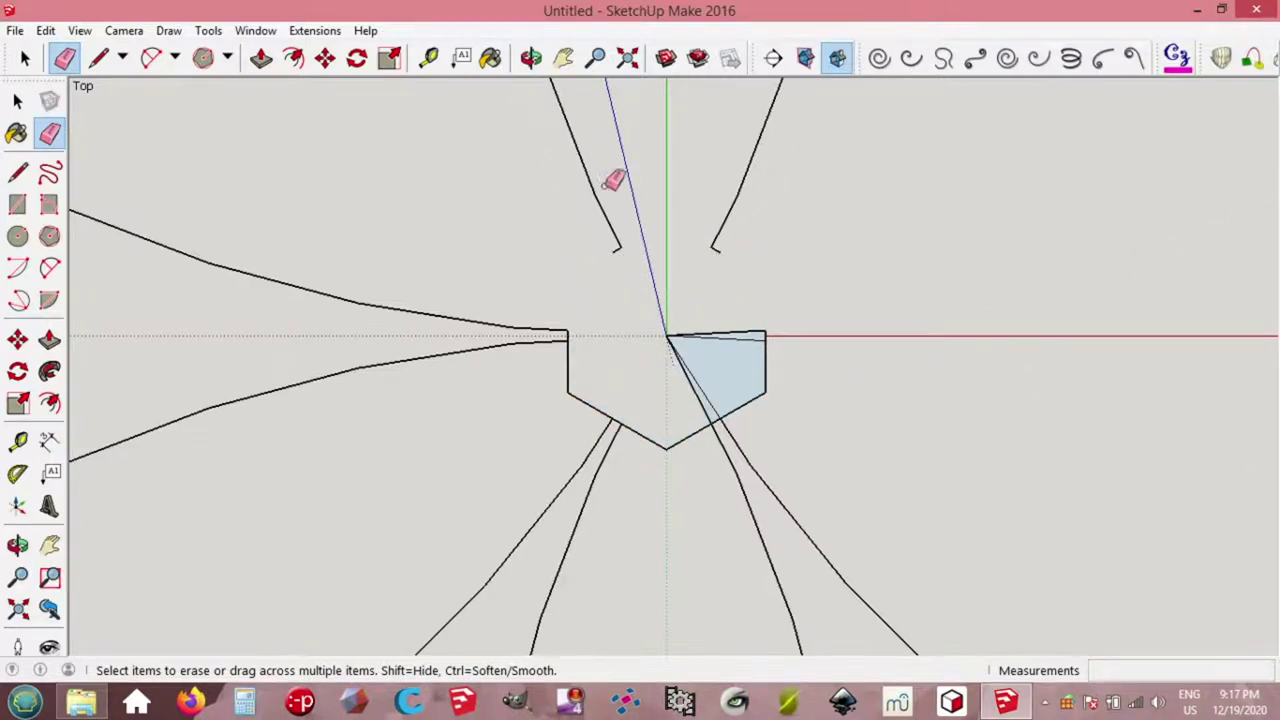
{"action": "left_click", "coordinate": [628, 58]}
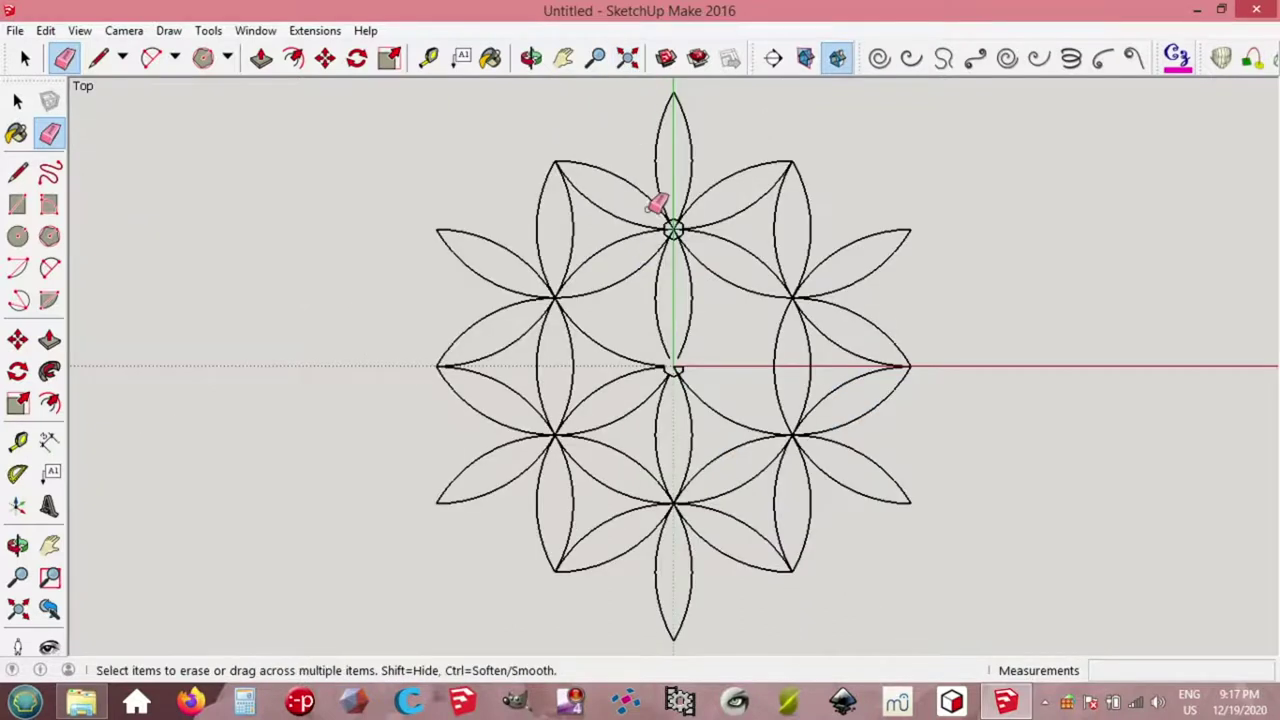
Step: Erase the arcs and hexagon pieces around the upper flower's centre, leaving the upper end of the vertical petal open
{"action": "scroll", "coordinate": [660, 209], "scroll_direction": "up", "scroll_amount": 4}
{"action": "scroll", "coordinate": [681, 214], "scroll_direction": "up", "scroll_amount": 6}
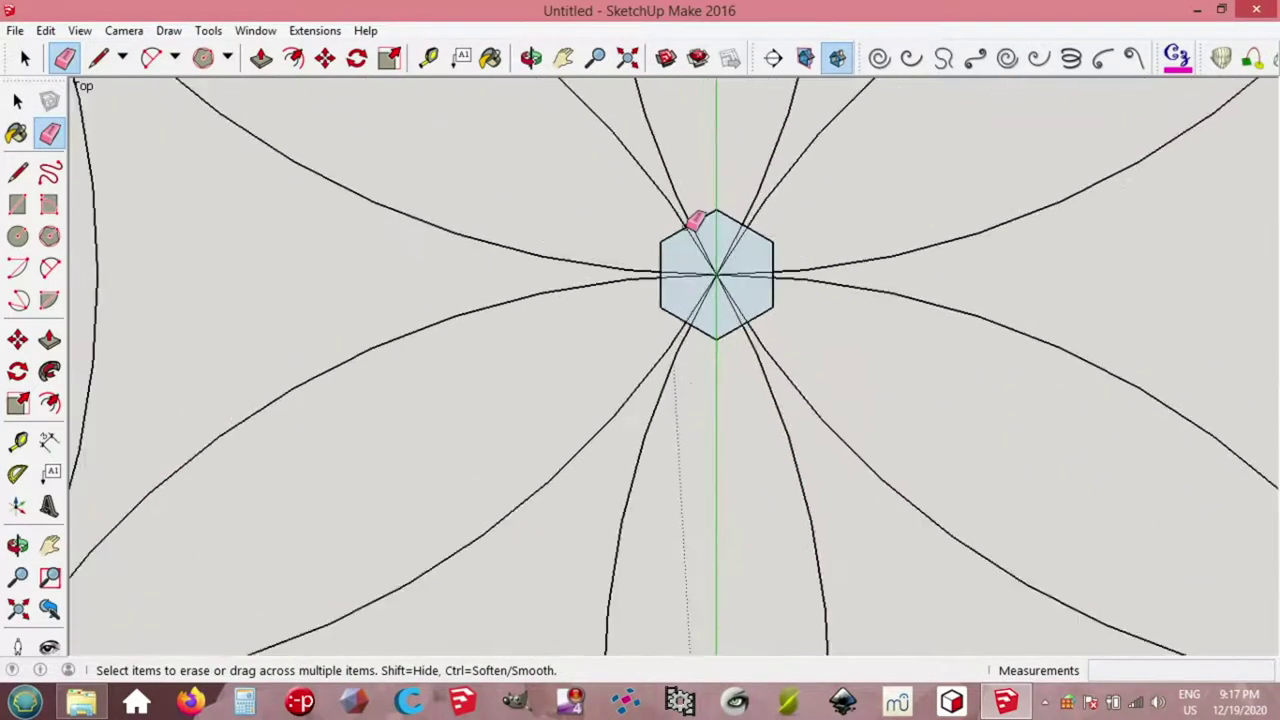
{"action": "mouse_move", "coordinate": [674, 374]}
{"action": "left_mouse_down"}
{"action": "mouse_move", "coordinate": [651, 344]}
{"action": "mouse_move", "coordinate": [669, 273]}
{"action": "mouse_move", "coordinate": [707, 240]}
{"action": "mouse_move", "coordinate": [810, 230]}
{"action": "mouse_move", "coordinate": [844, 280]}
{"action": "mouse_move", "coordinate": [773, 259]}
{"action": "left_mouse_up"}
{"action": "key", "text": "space"}
{"action": "mouse_move", "coordinate": [586, 176]}
{"action": "left_mouse_down"}
{"action": "mouse_move", "coordinate": [625, 252]}
{"action": "mouse_move", "coordinate": [875, 327]}
{"action": "left_mouse_up"}
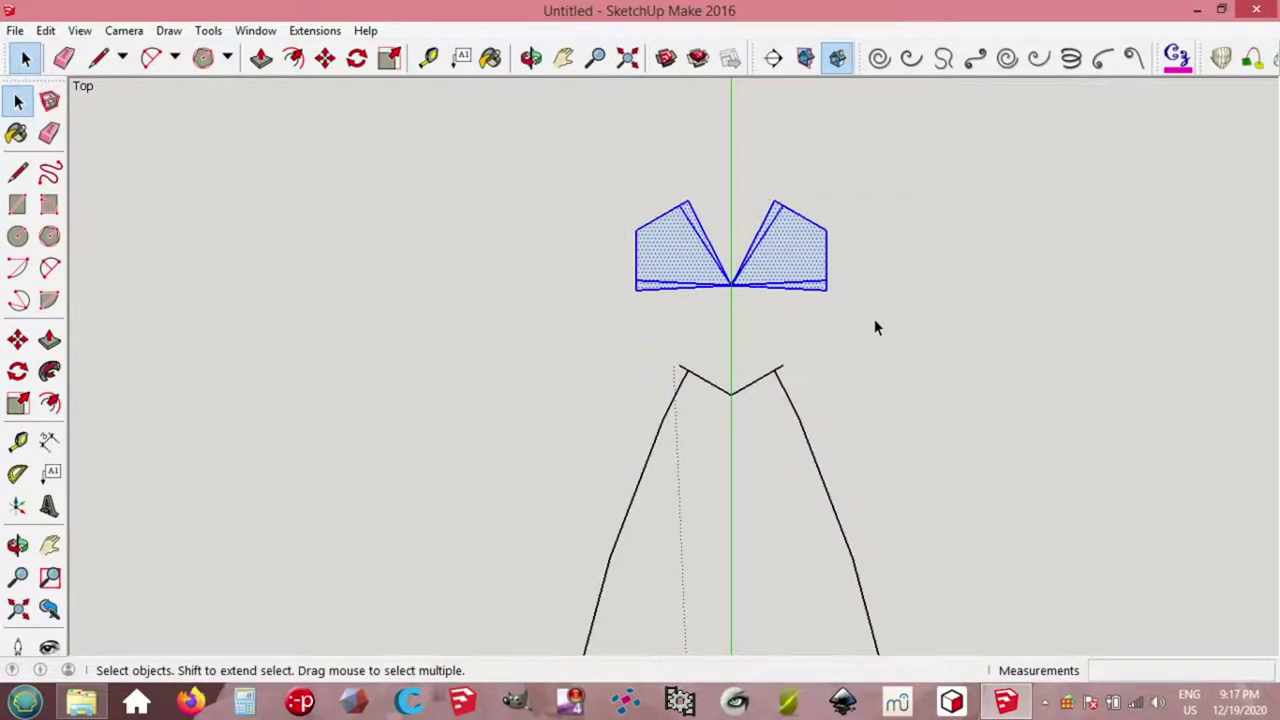
{"action": "key", "text": "Delete"}
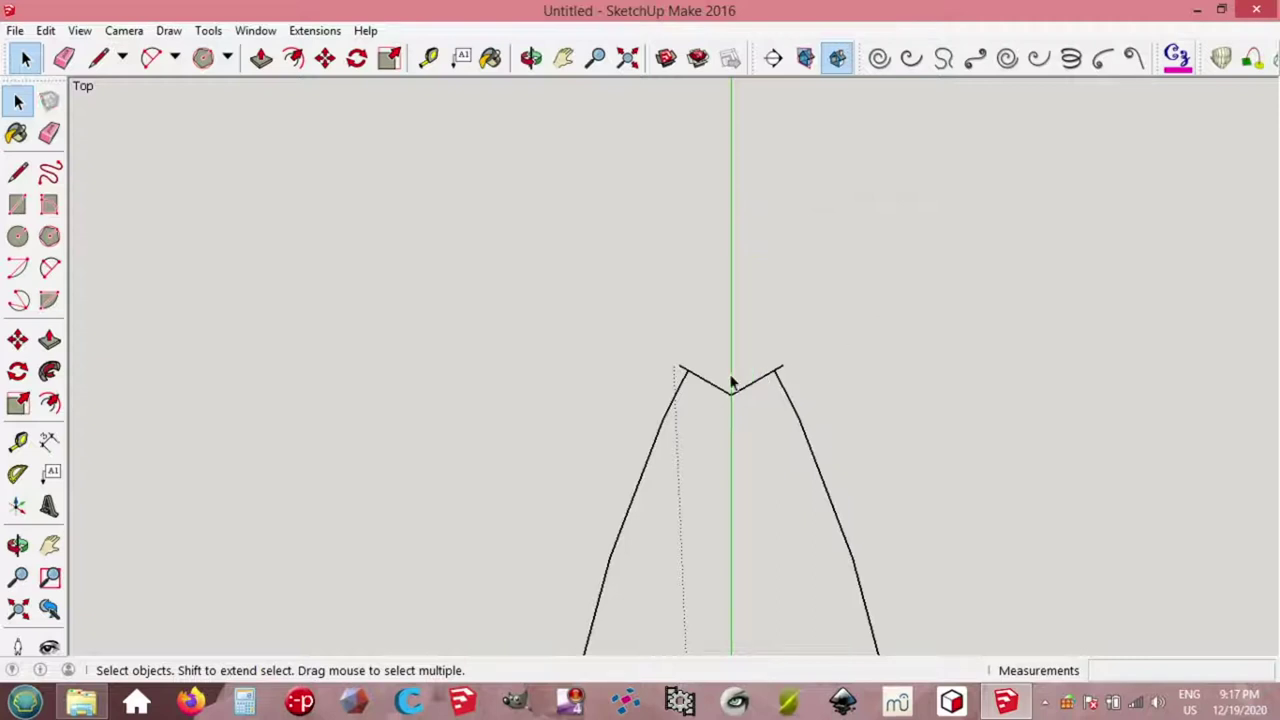
{"action": "key", "text": "e"}
{"action": "left_click_drag", "start_coordinate": [731, 385], "coordinate": [741, 388]}
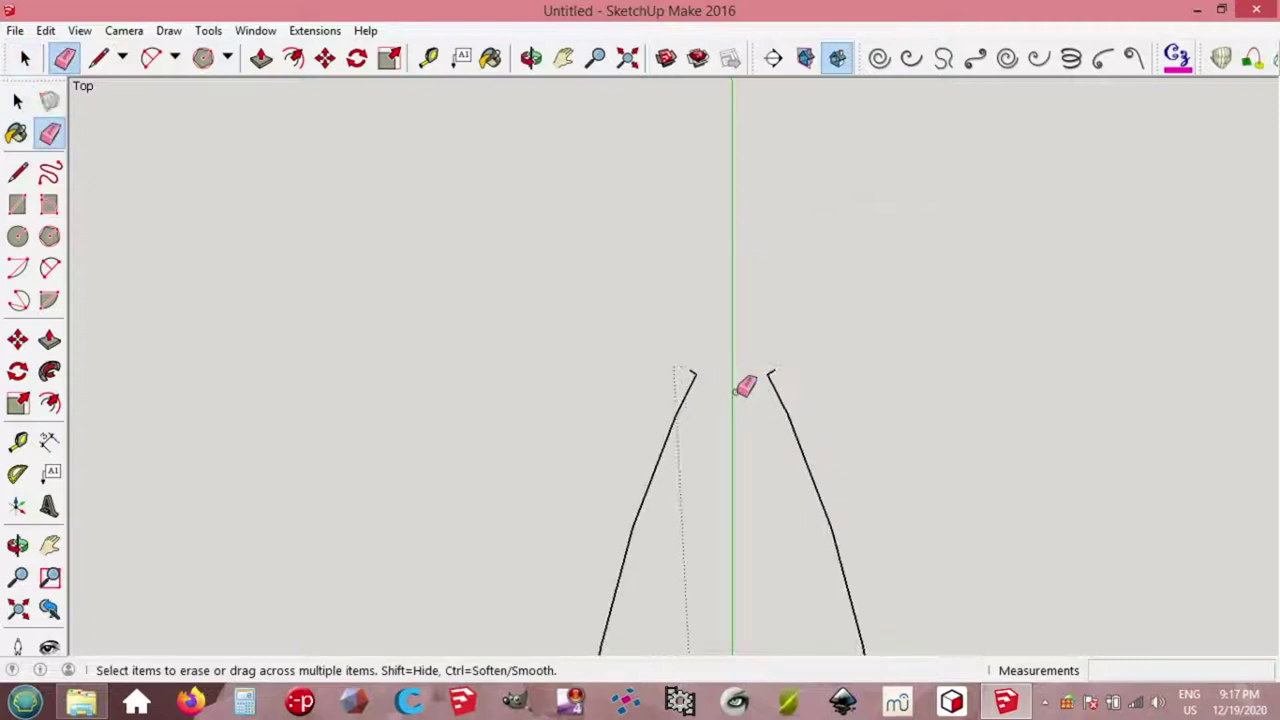
{"action": "left_click", "coordinate": [627, 57]}
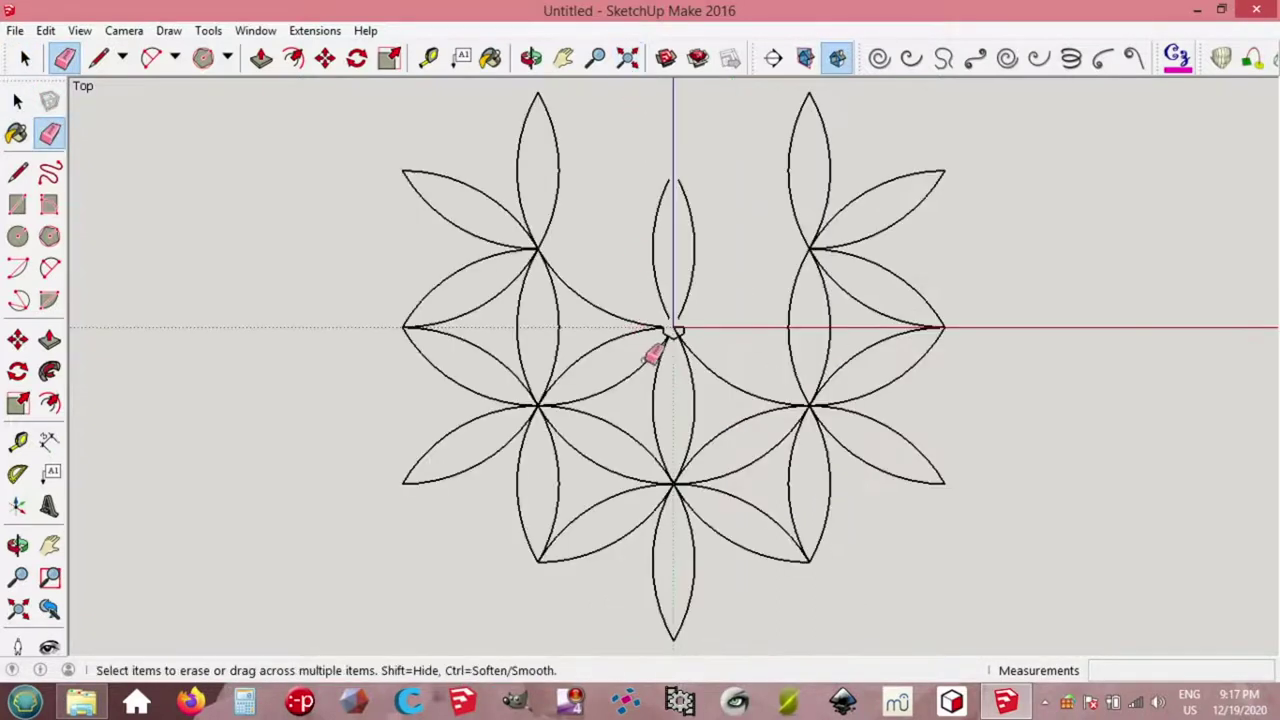
Step: Delete all remaining petals and hexagon leftovers, keeping only the open-ended vertical petal above the origin
{"action": "key", "text": "space"}
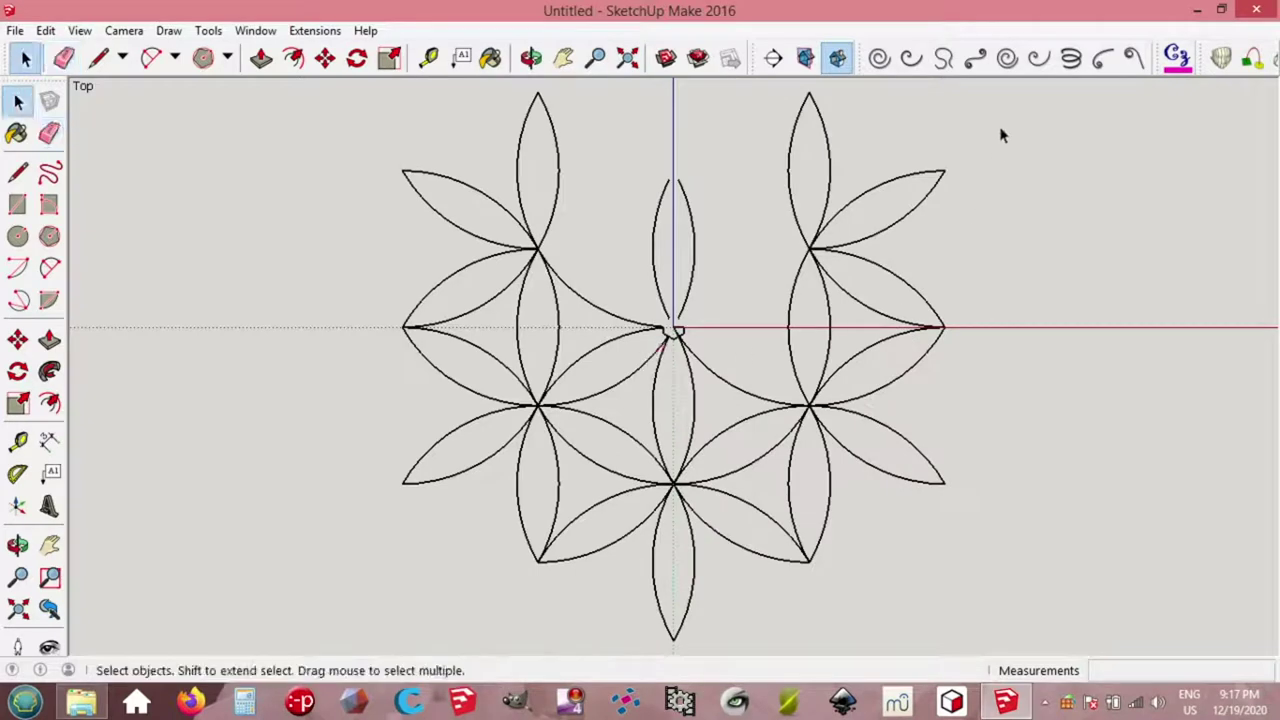
{"action": "left_click_drag", "start_coordinate": [1003, 123], "coordinate": [768, 473]}
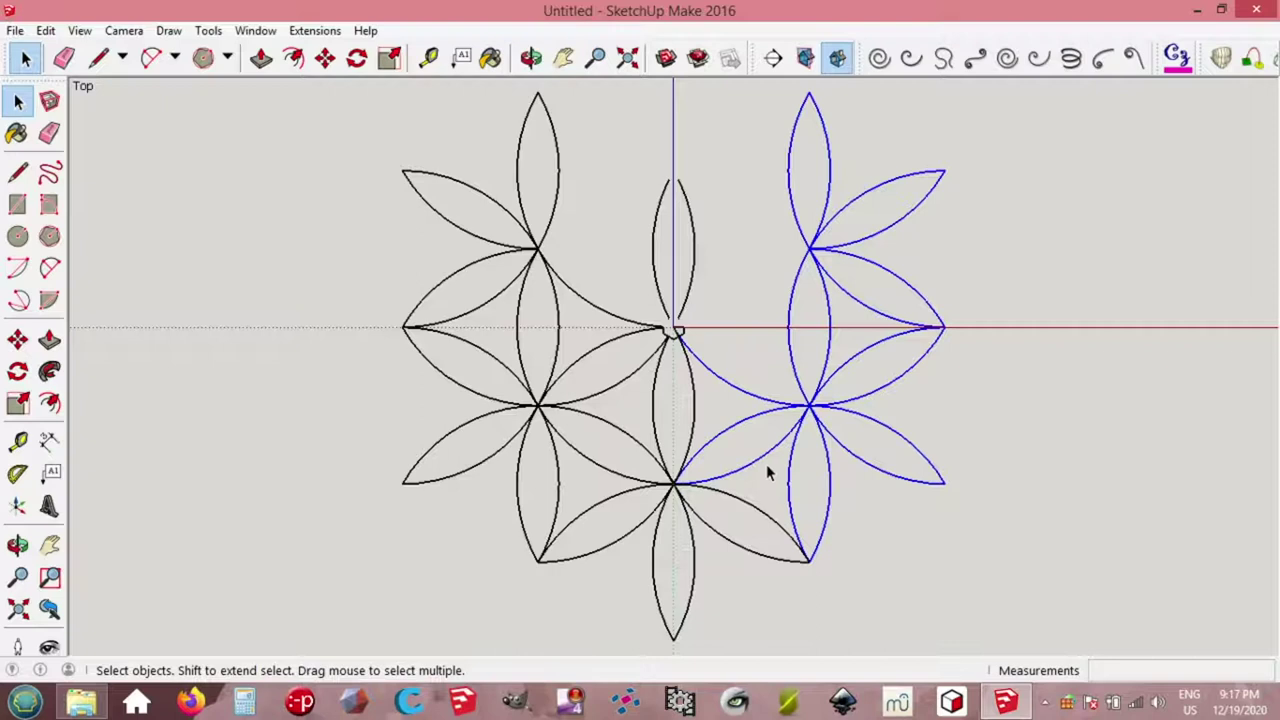
{"action": "key", "text": "Delete"}
{"action": "left_click_drag", "start_coordinate": [737, 384], "coordinate": [544, 564]}
{"action": "left_click_drag", "start_coordinate": [469, 613], "coordinate": [469, 613]}
{"action": "key", "text": "Delete"}
{"action": "left_click_drag", "start_coordinate": [743, 321], "coordinate": [616, 363]}
{"action": "key", "text": "Delete"}
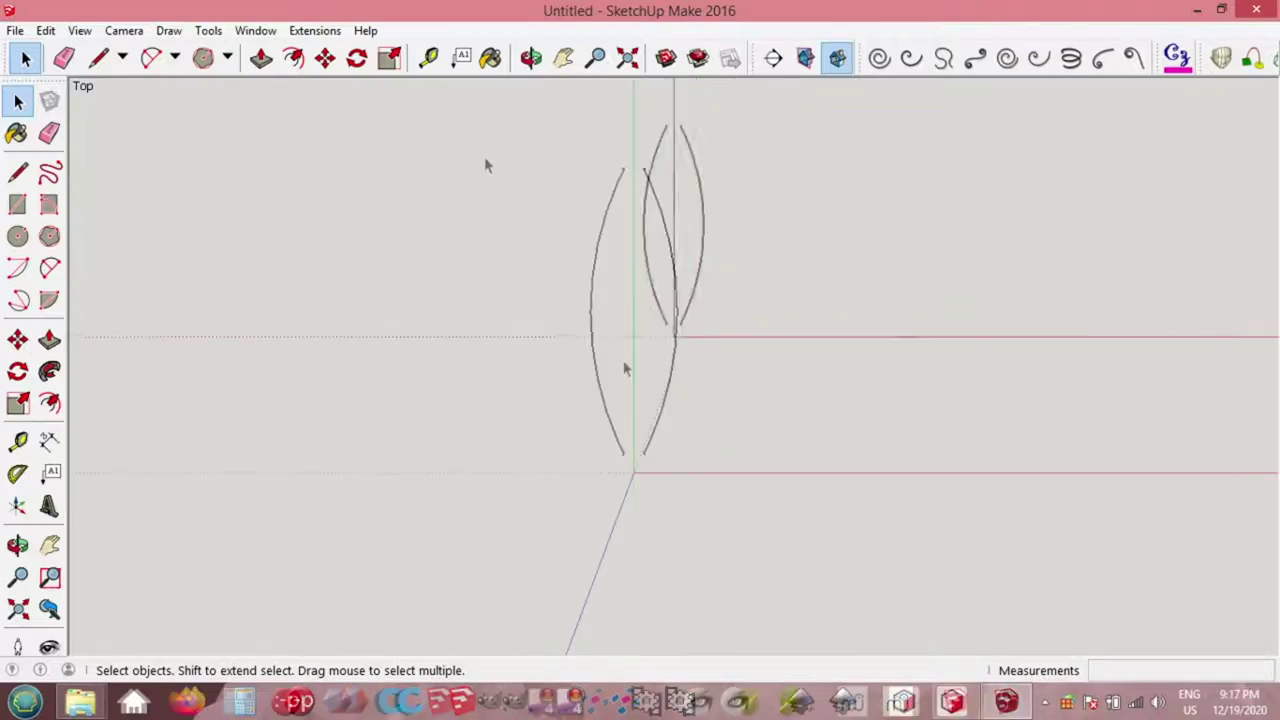
Step: Group the two arcs of the open-ended petal
{"action": "left_click_drag", "start_coordinate": [484, 156], "coordinate": [737, 505]}
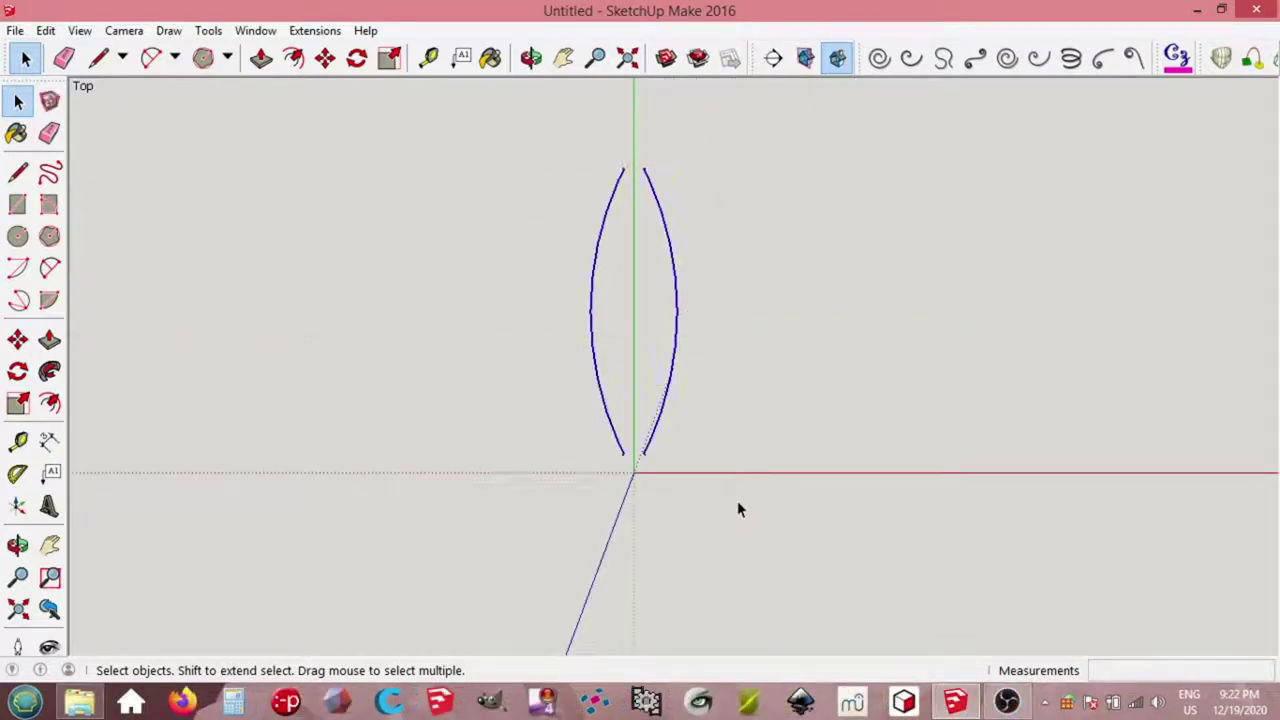
{"action": "left_click", "coordinate": [46, 30]}
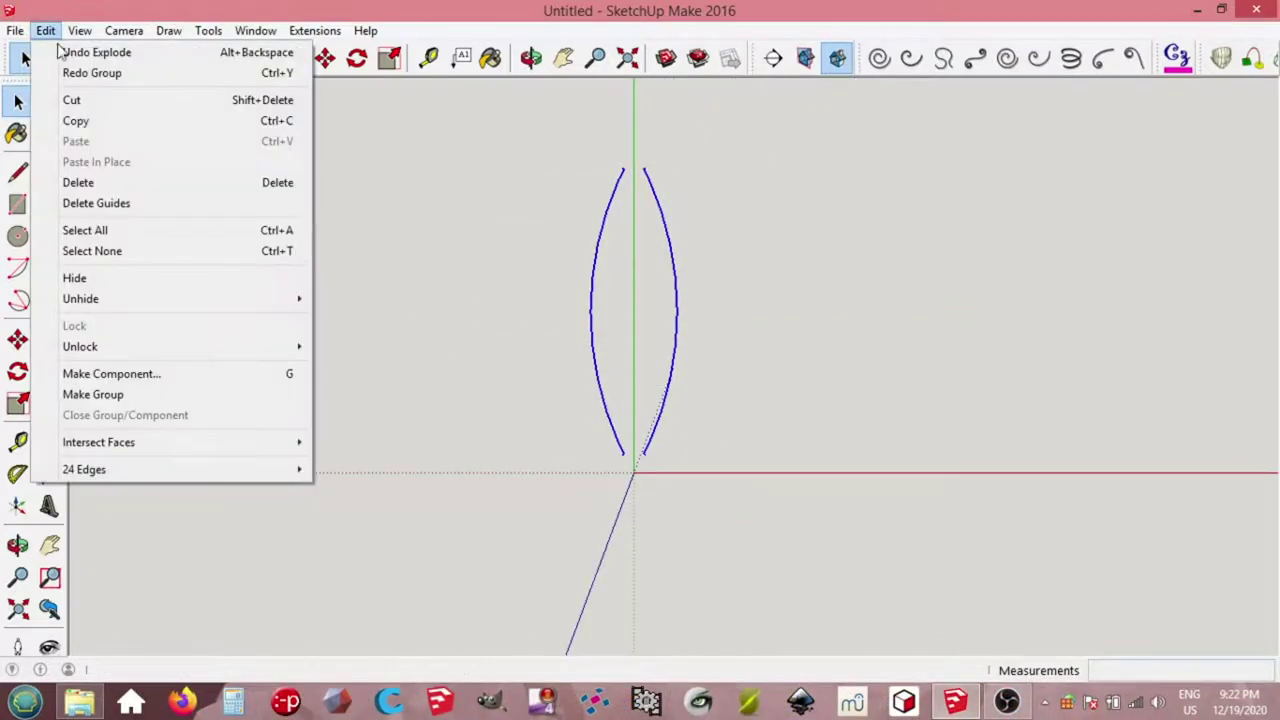
{"action": "left_click", "coordinate": [127, 395]}
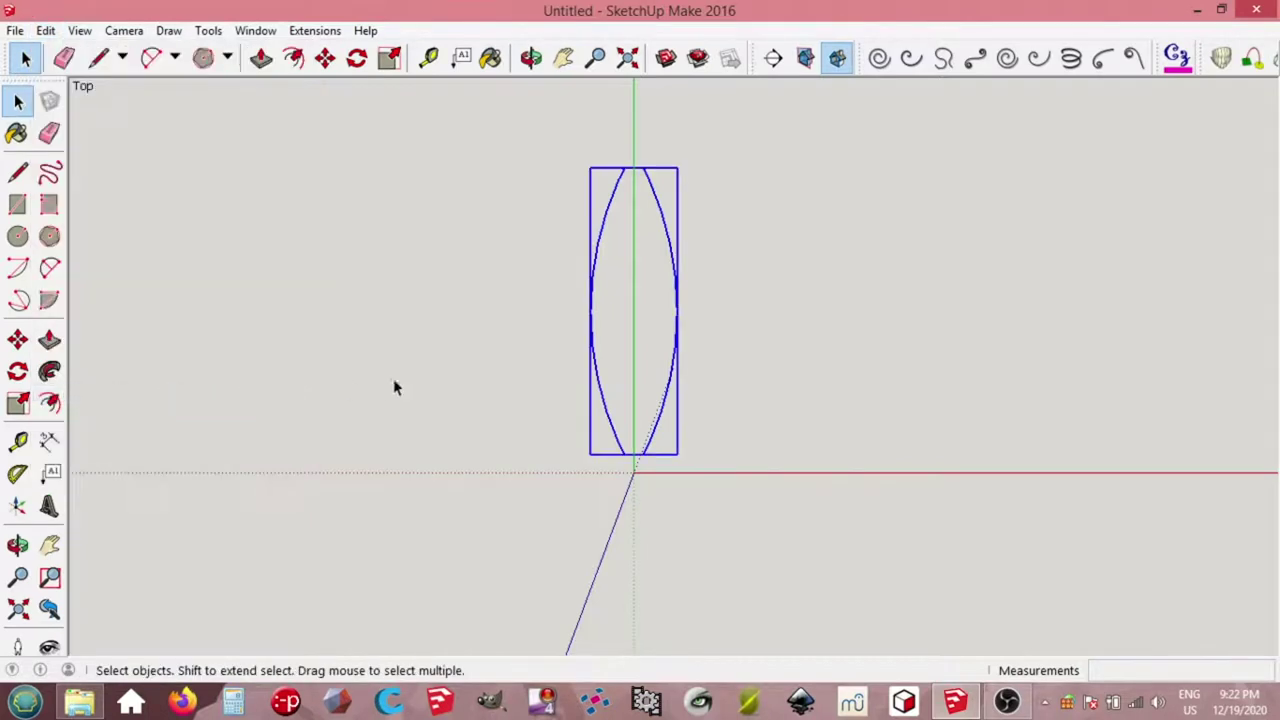
Step: Rotate-copy the petal group 60° clockwise around the origin and multiply the copy by *5
{"action": "key", "text": "q"}
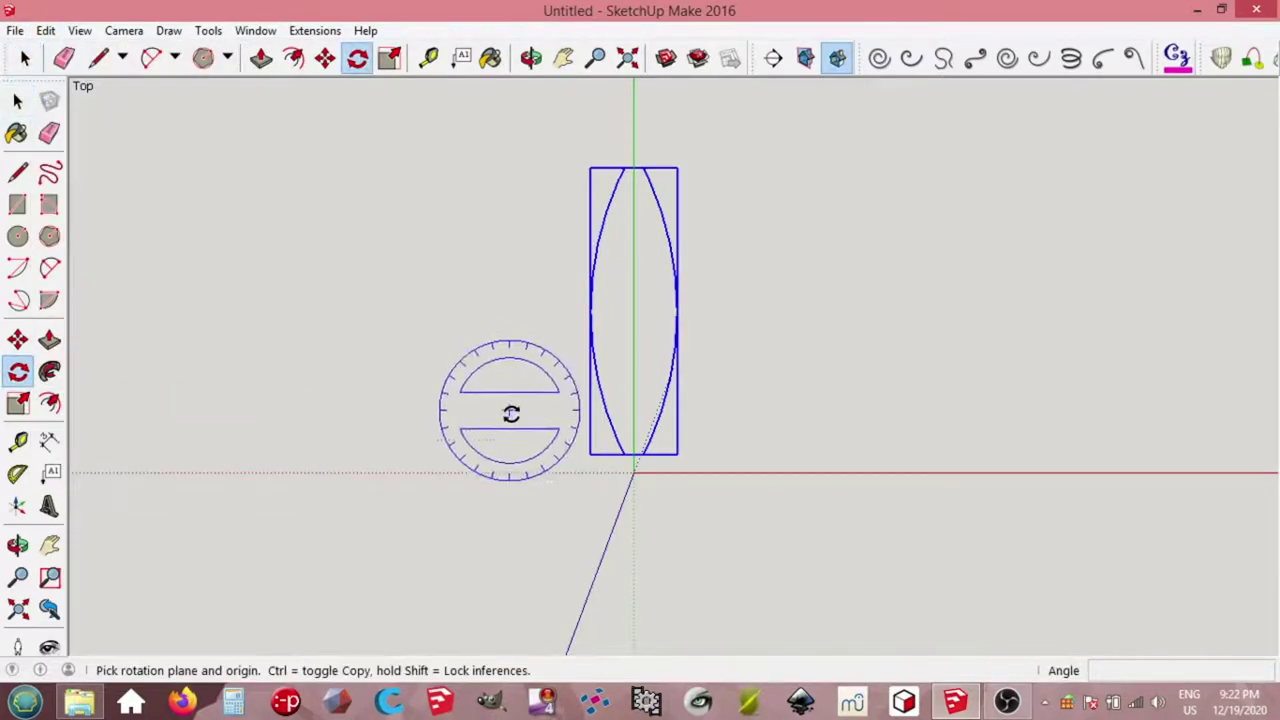
{"action": "left_click", "coordinate": [633, 472]}
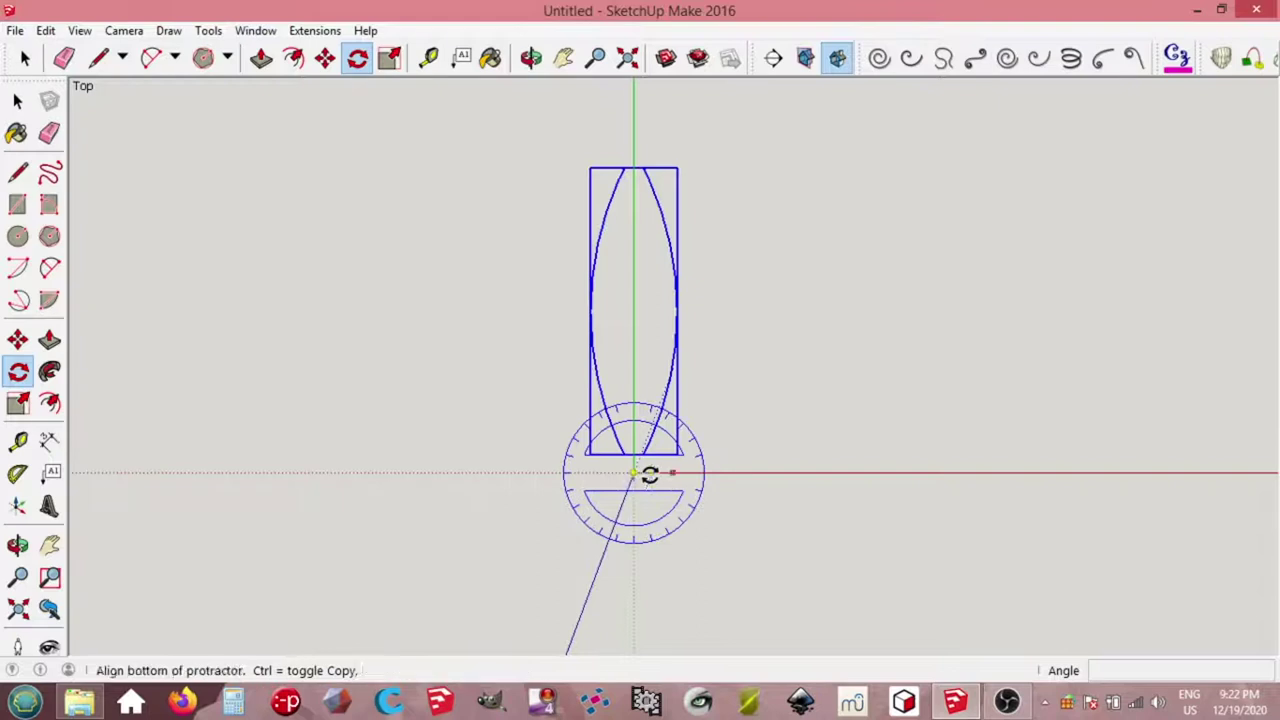
{"action": "left_click", "coordinate": [743, 472]}
{"action": "type", "text": "60"}
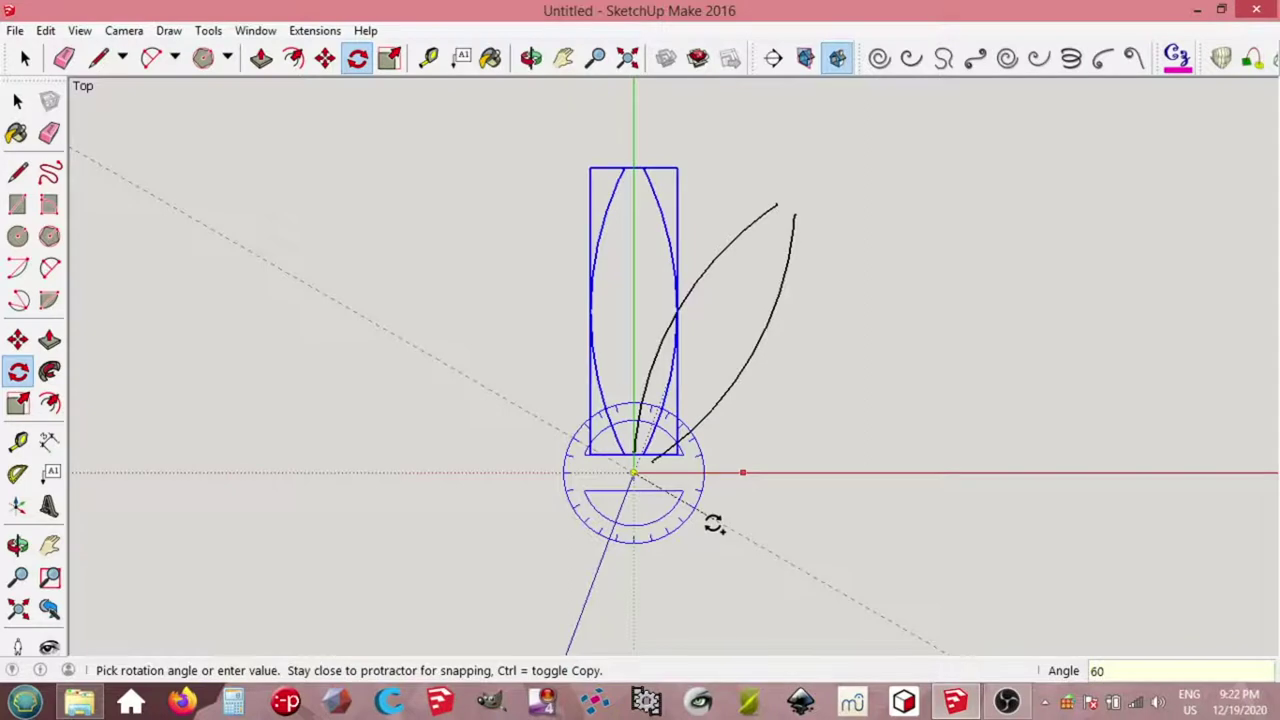
{"action": "key", "text": "Return"}
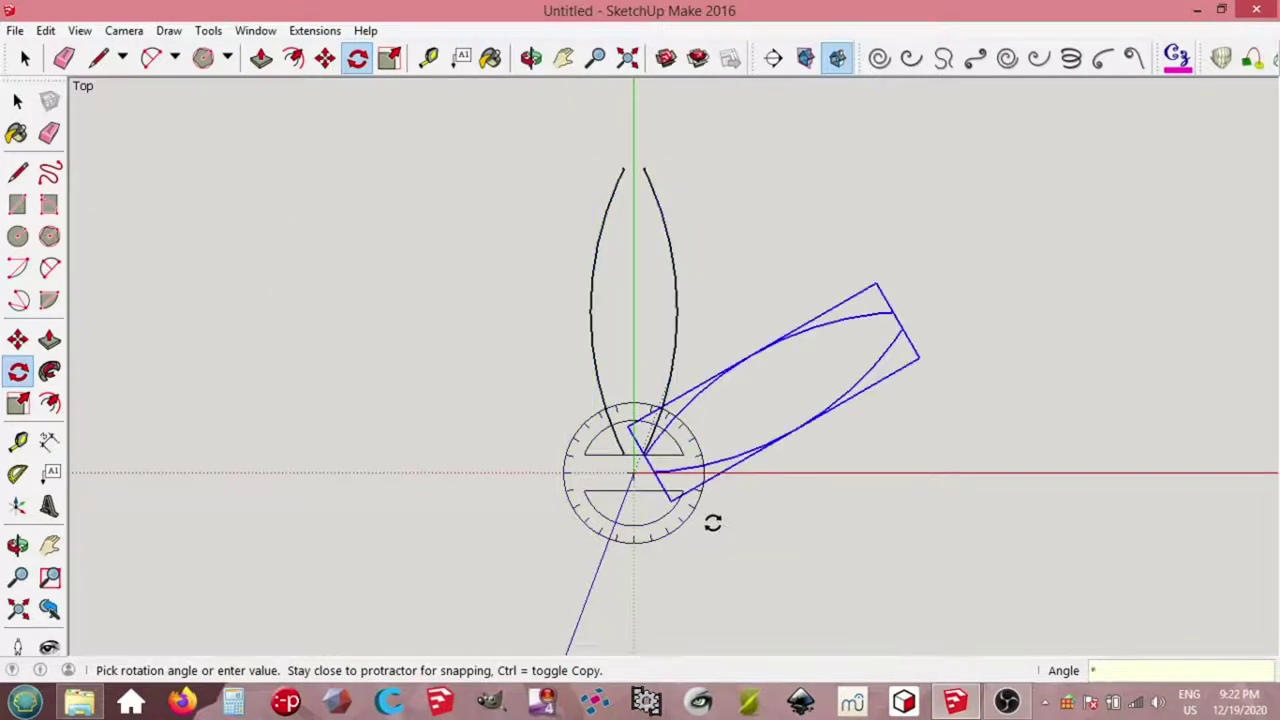
{"action": "key", "text": "Return"}
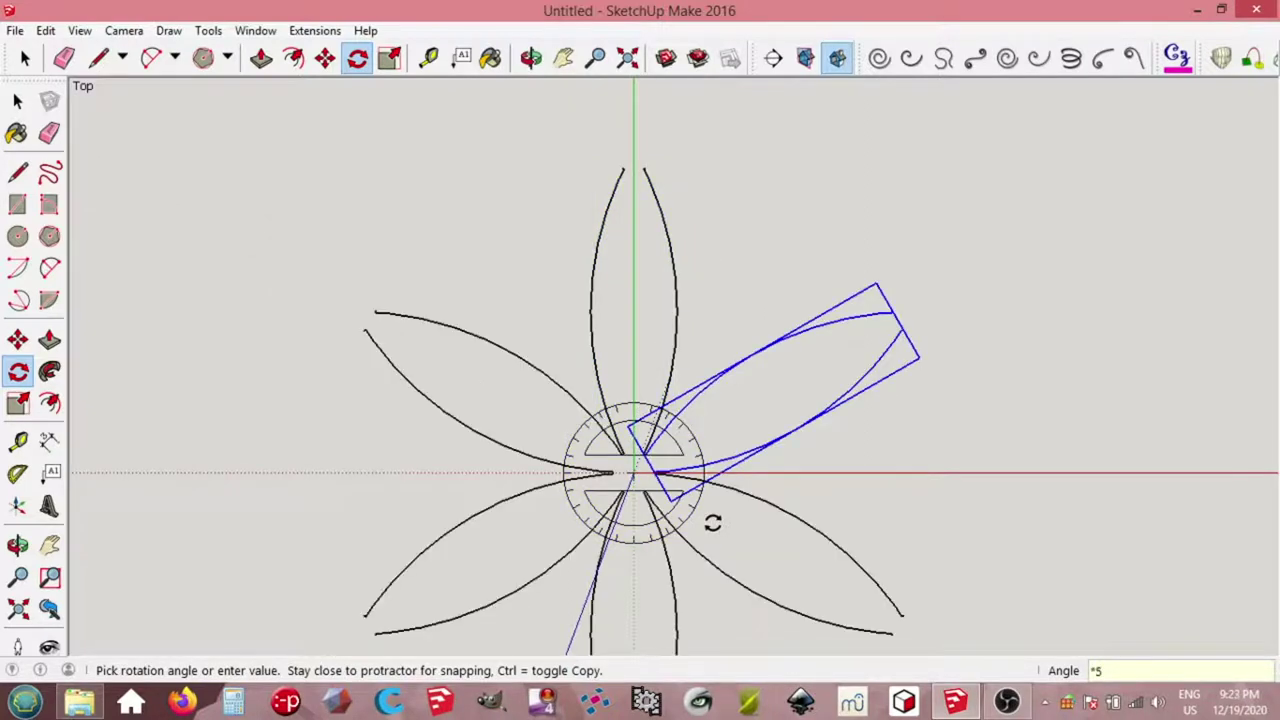
Step: Combine all six petals around the origin into a single flower group
{"action": "key", "text": "space"}
{"action": "left_click", "coordinate": [450, 462]}
{"action": "scroll", "coordinate": [446, 438], "scroll_direction": "down", "scroll_amount": 1}
{"action": "middle_click_drag", "start_coordinate": [458, 484], "coordinate": [473, 426]}
{"action": "left_click_drag", "start_coordinate": [310, 127], "coordinate": [868, 630]}
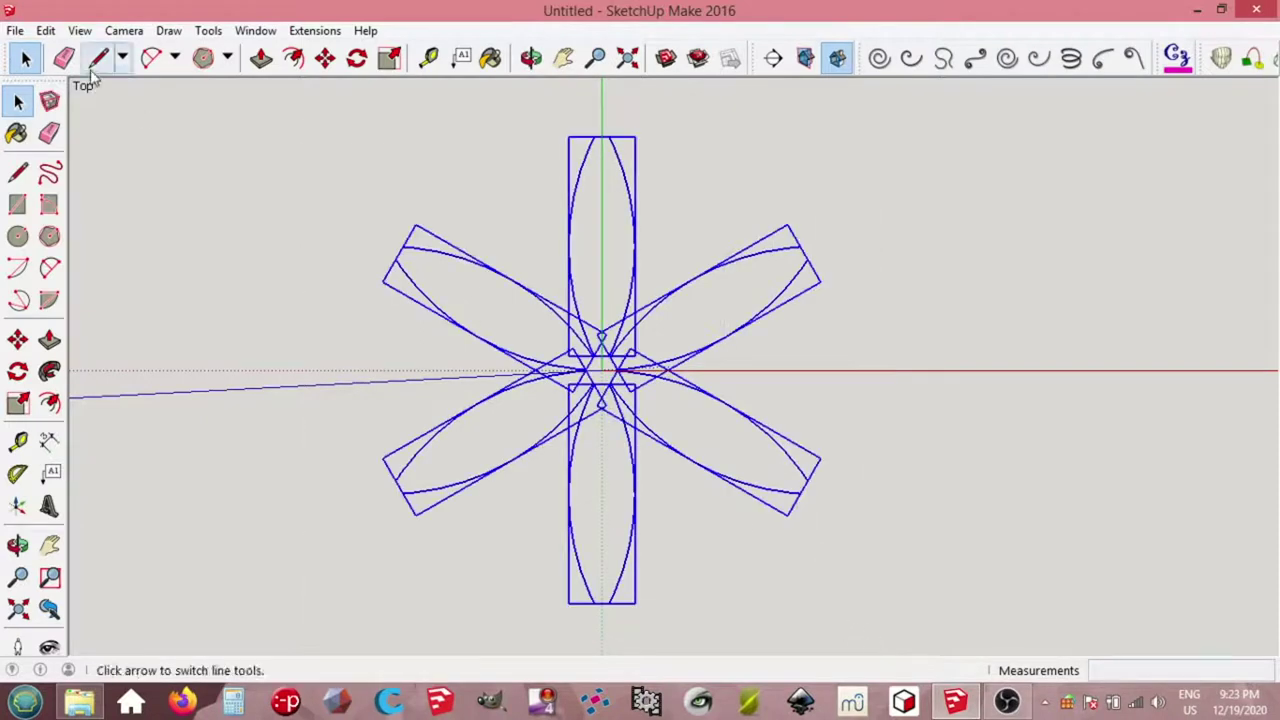
{"action": "left_click", "coordinate": [46, 30]}
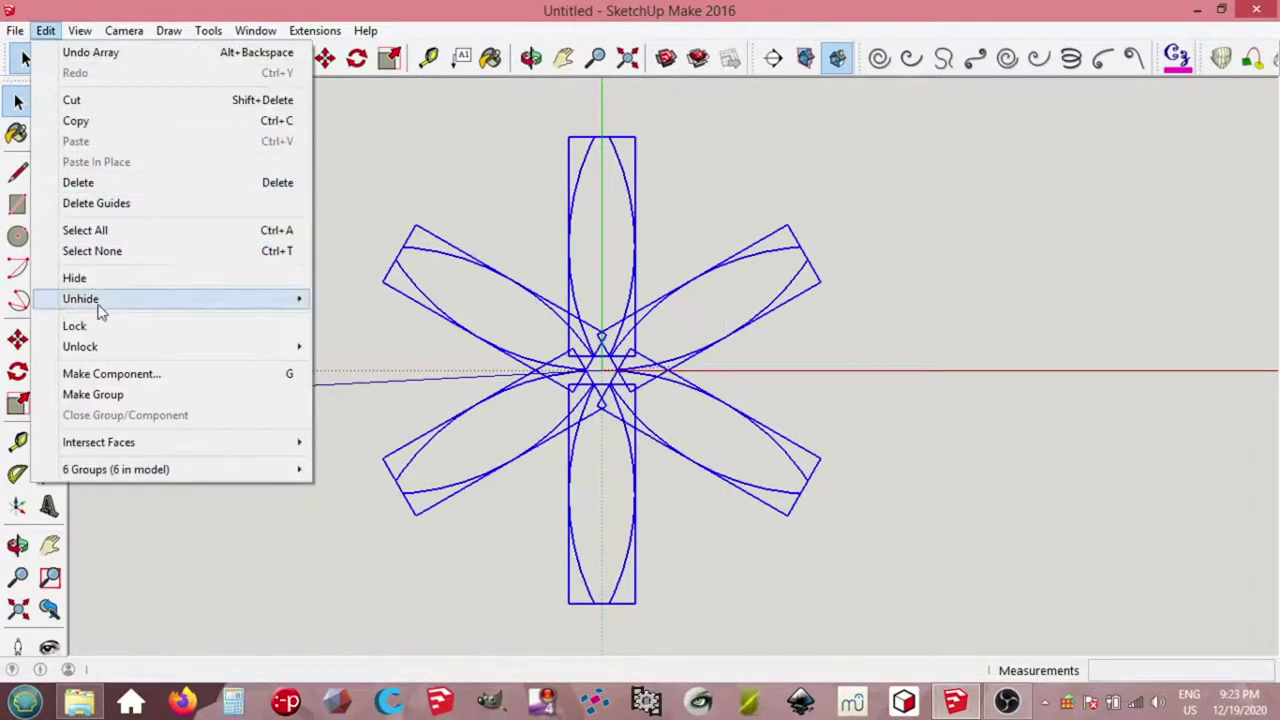
{"action": "left_click", "coordinate": [88, 394]}
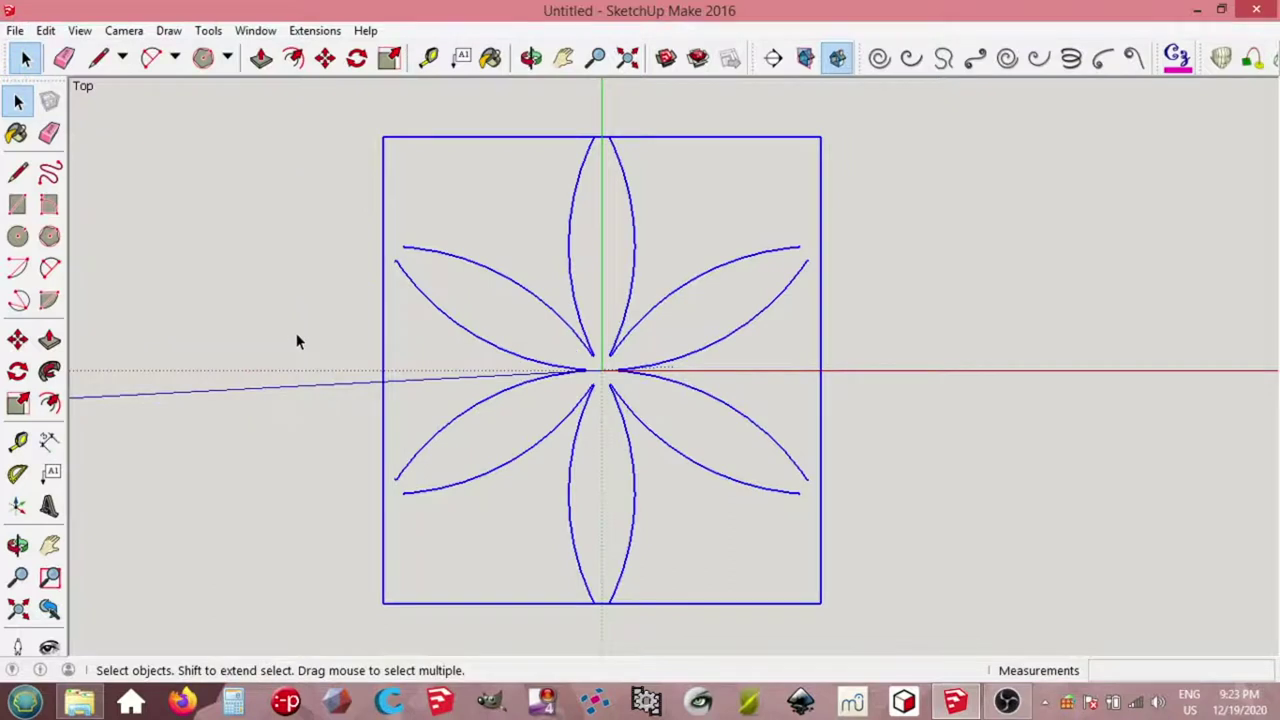
Step: Copy the flower group 300 mm upward from the origin along the green axis
{"action": "key", "text": "m"}
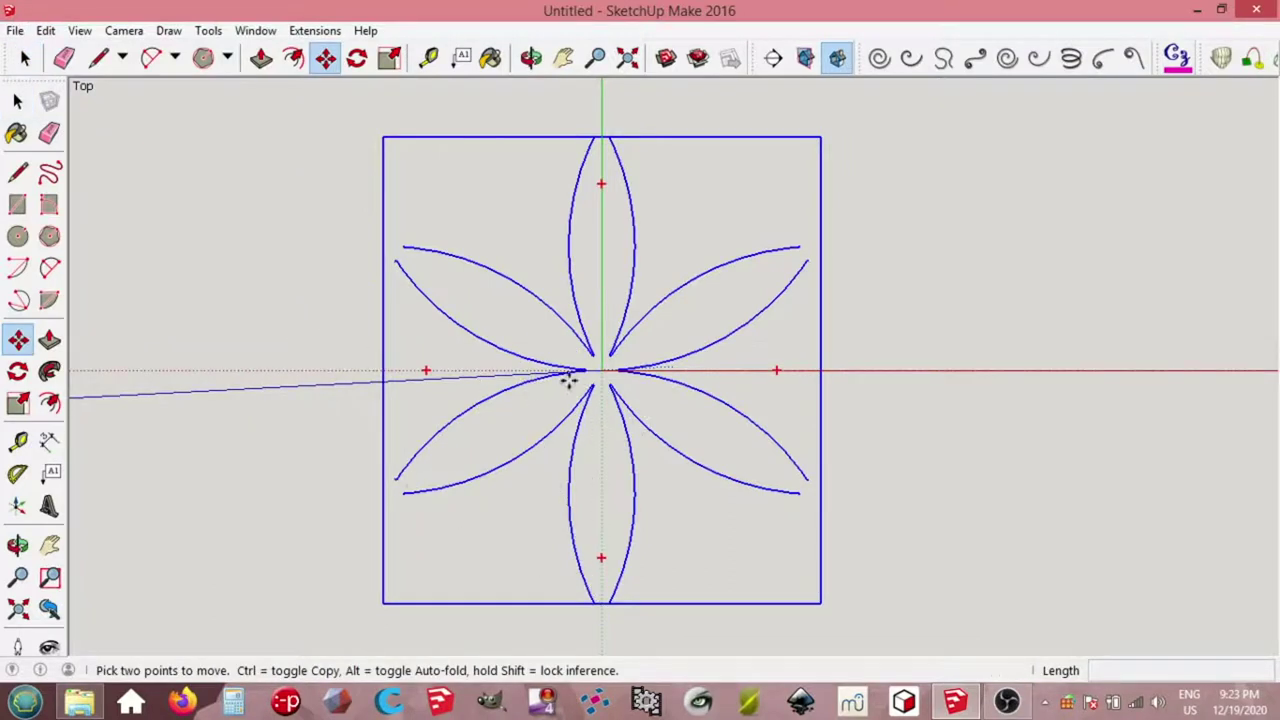
{"action": "key", "text": "ctrl"}
{"action": "left_click", "coordinate": [605, 370]}
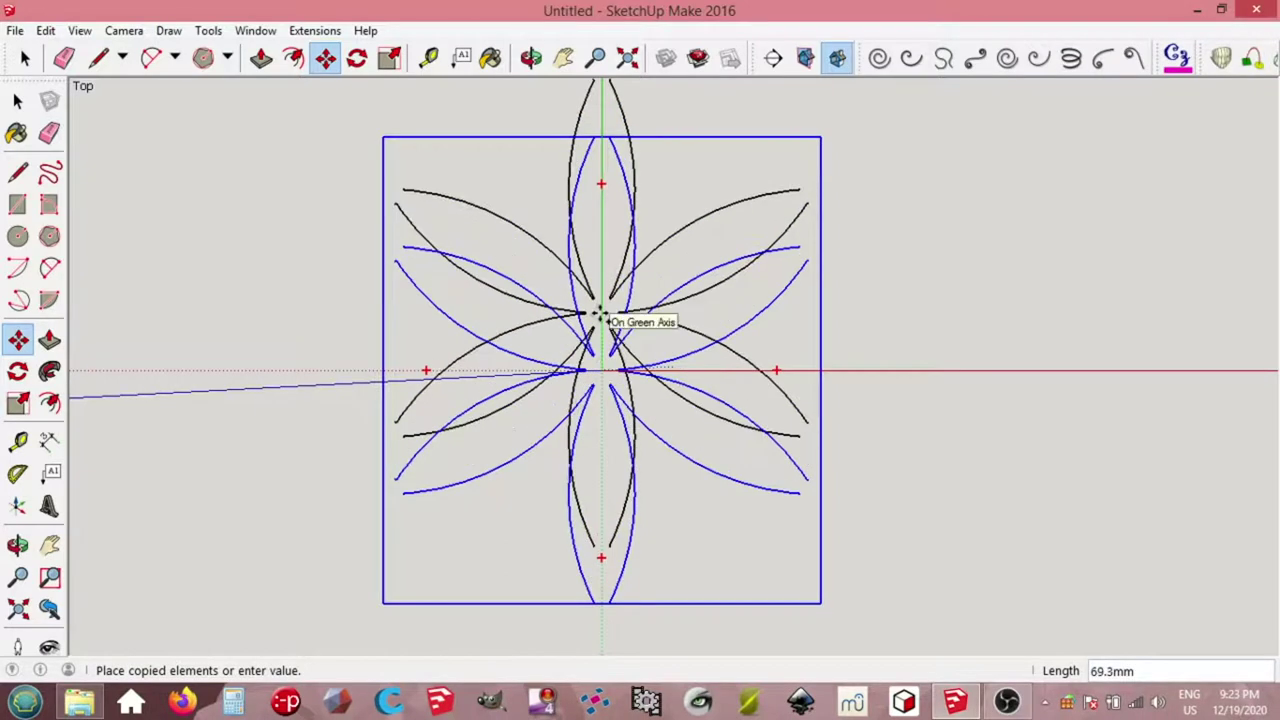
{"action": "type", "text": "300"}
{"action": "key", "text": "Return"}
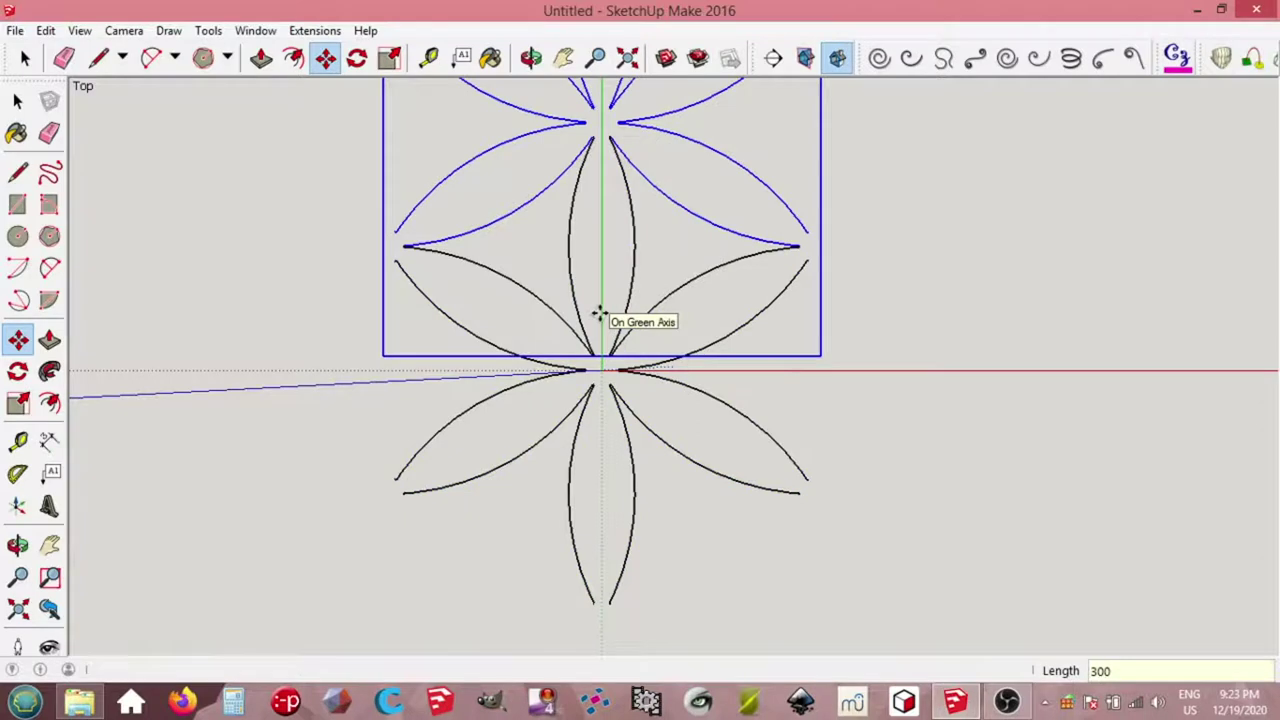
{"action": "left_click", "coordinate": [627, 58]}
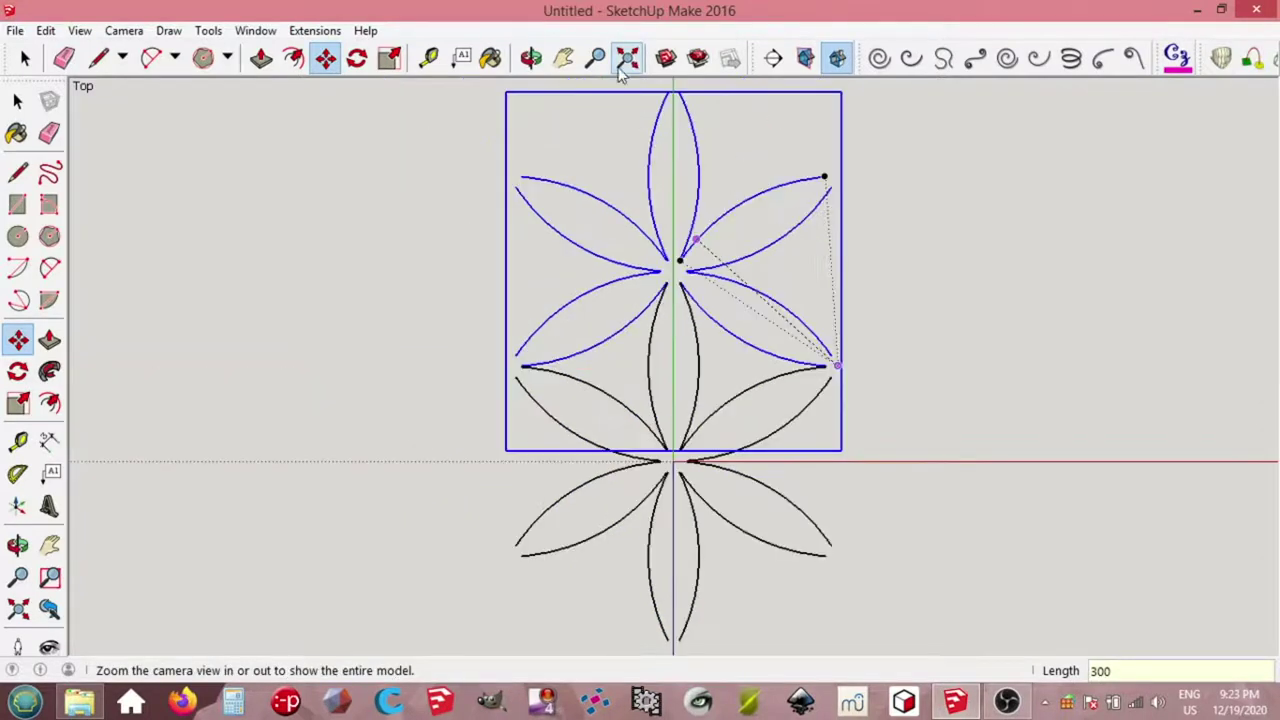
Step: Edit the copied flower group and delete its lower vertical petal, which overlaps the centre flower
{"action": "key", "text": "space"}
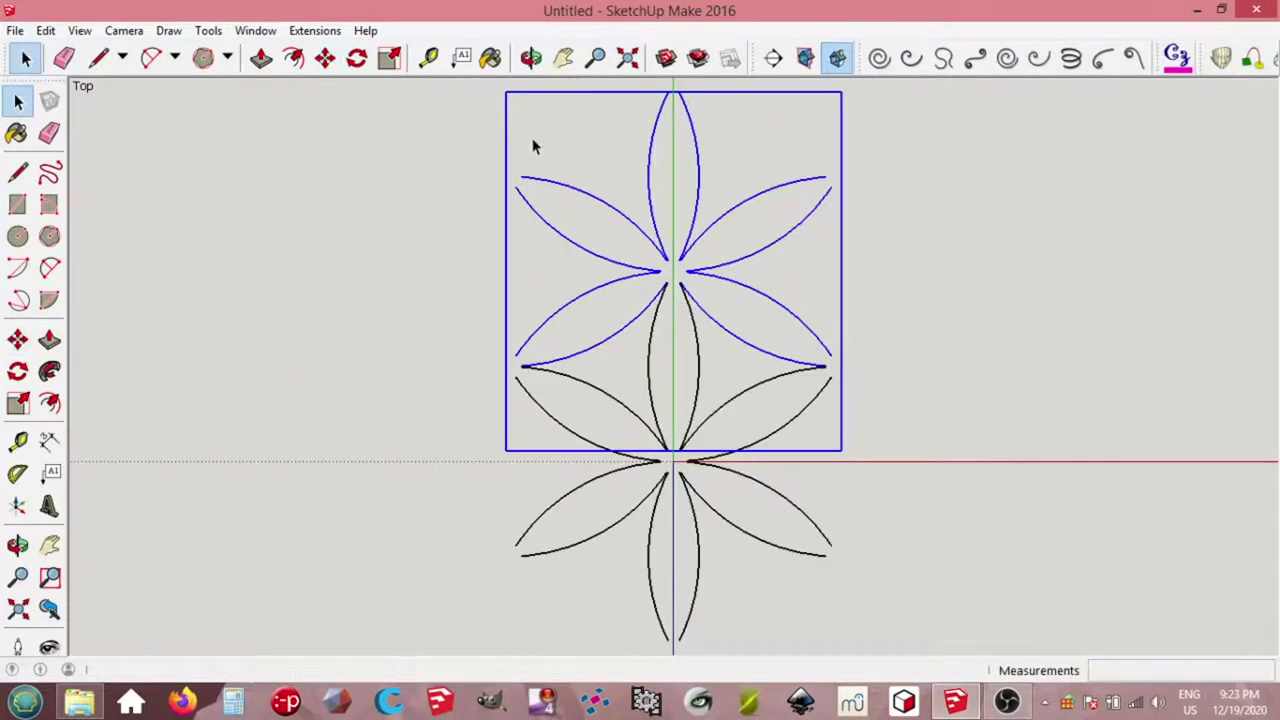
{"action": "right_click", "coordinate": [657, 250]}
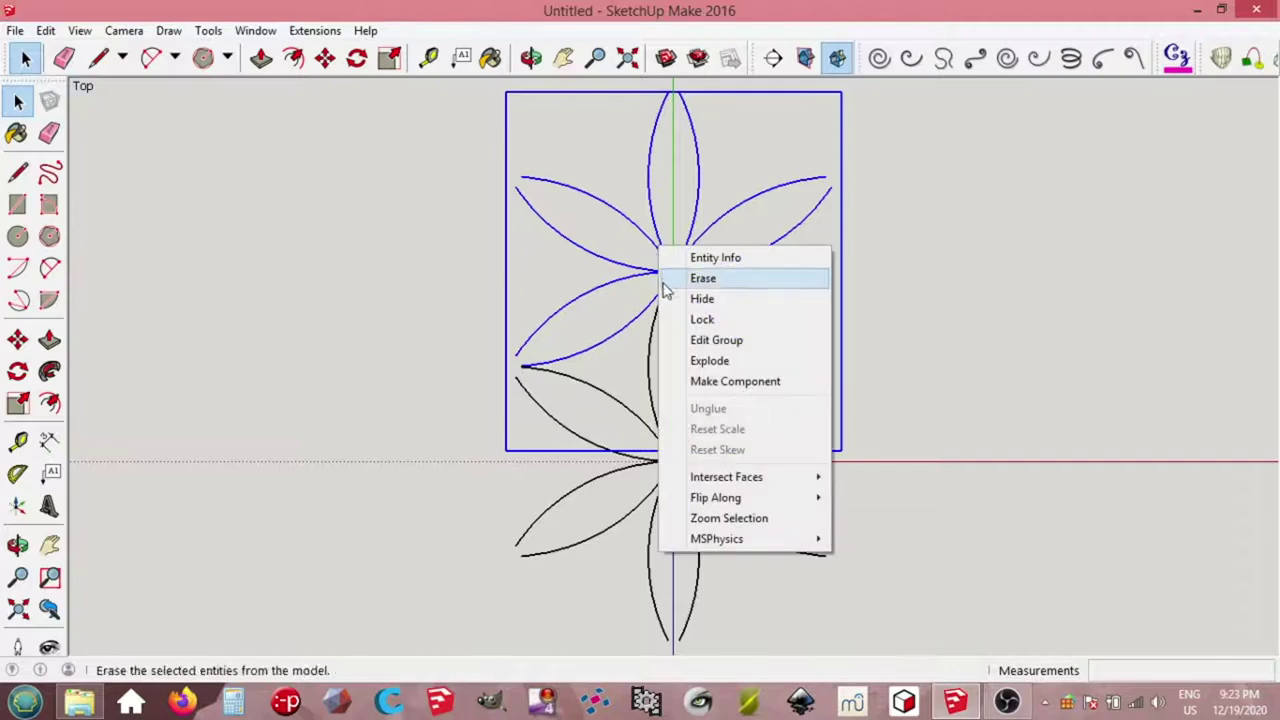
{"action": "left_click", "coordinate": [697, 342]}
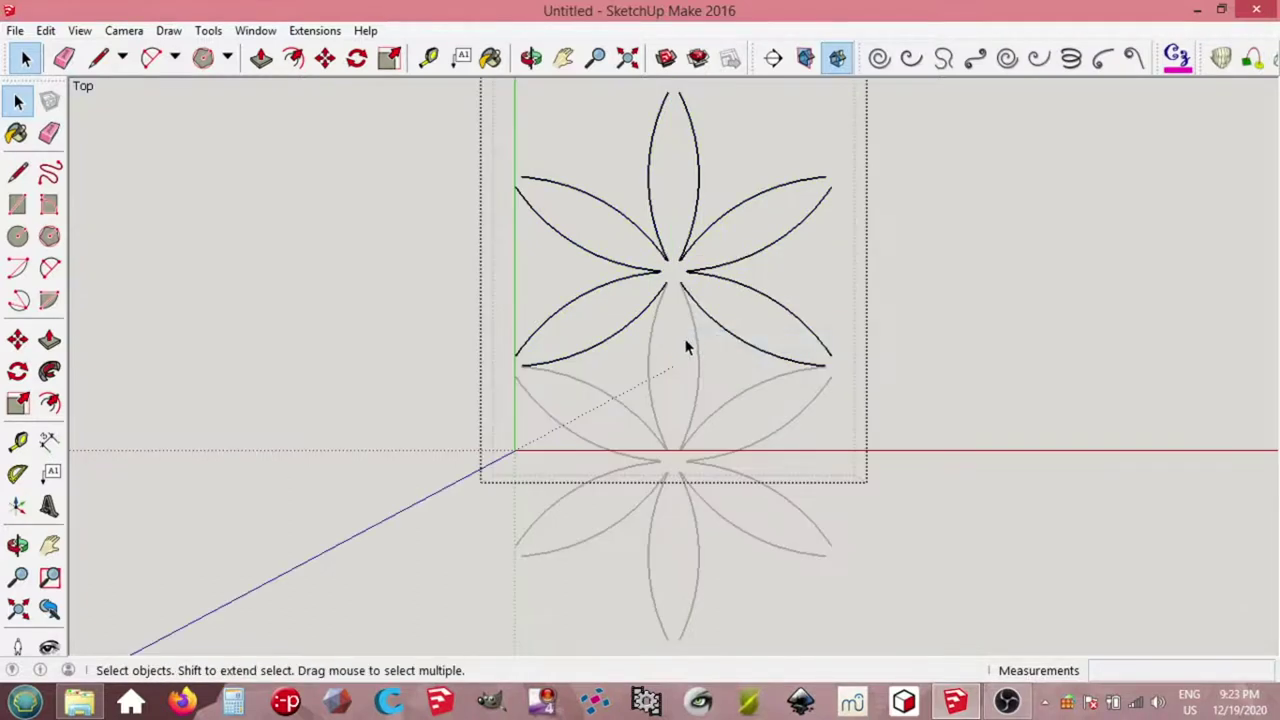
{"action": "left_click", "coordinate": [697, 348]}
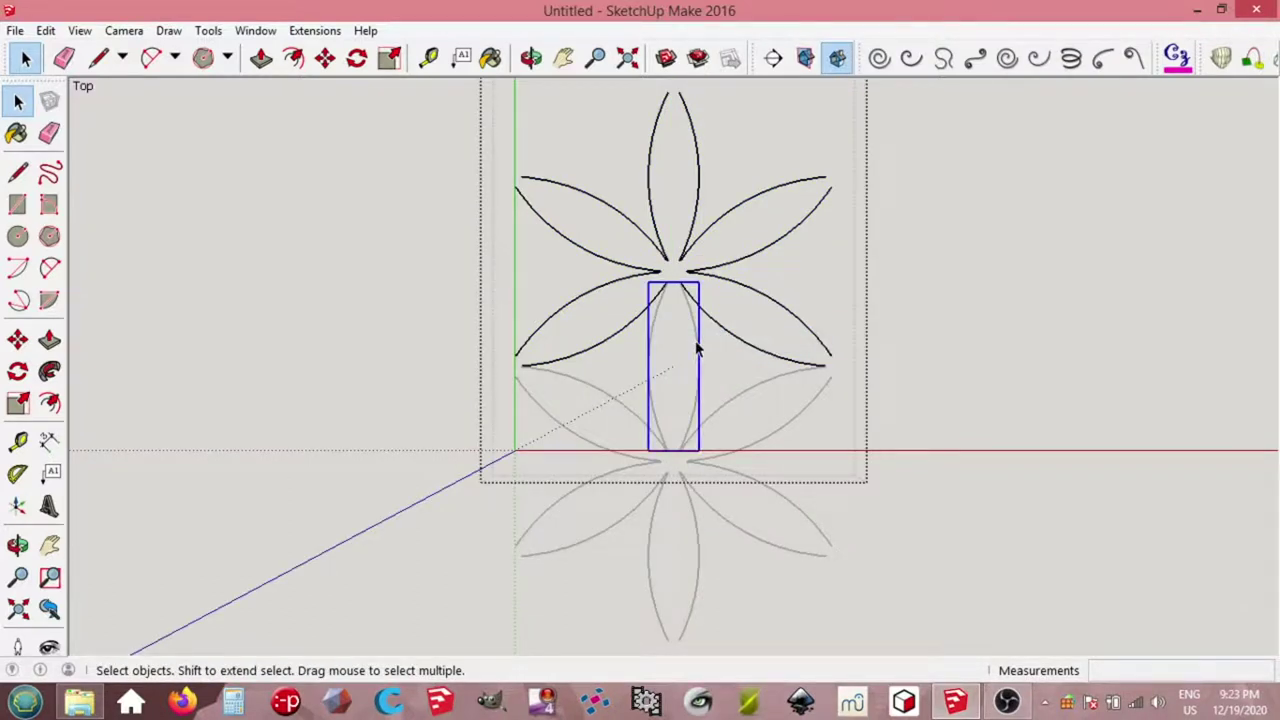
{"action": "key", "text": "Delete"}
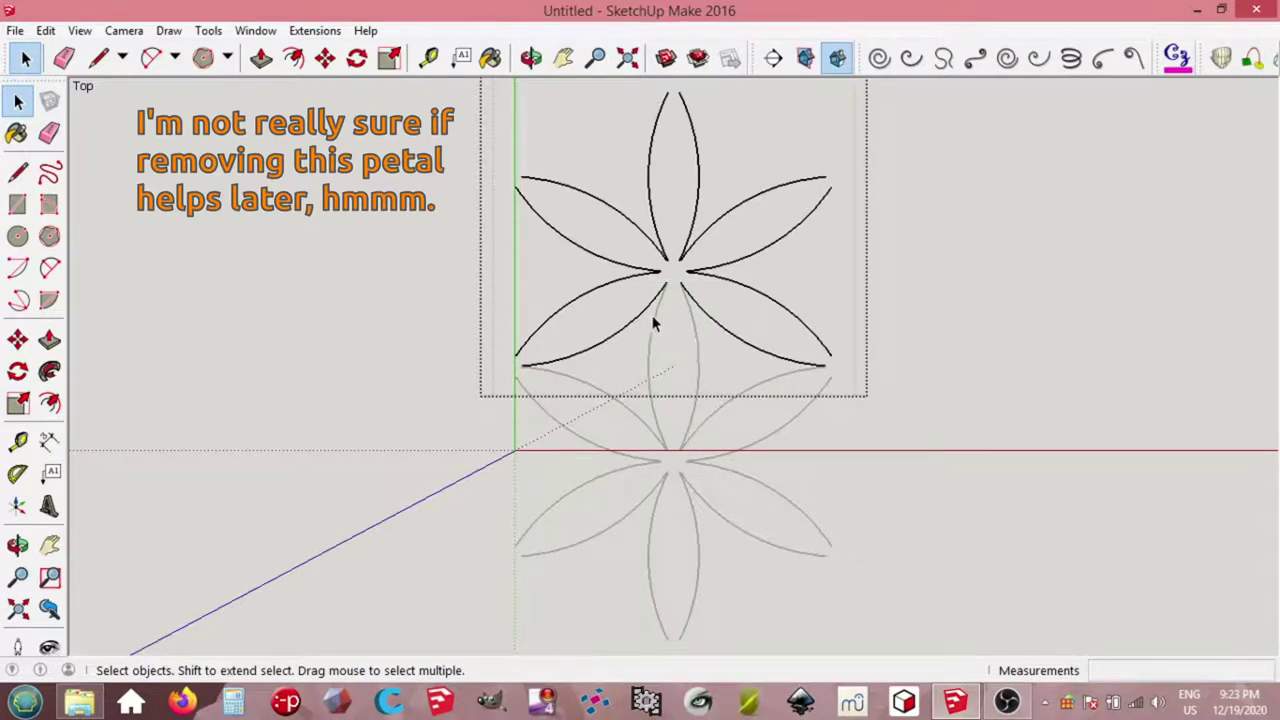
{"action": "left_click", "coordinate": [424, 188]}
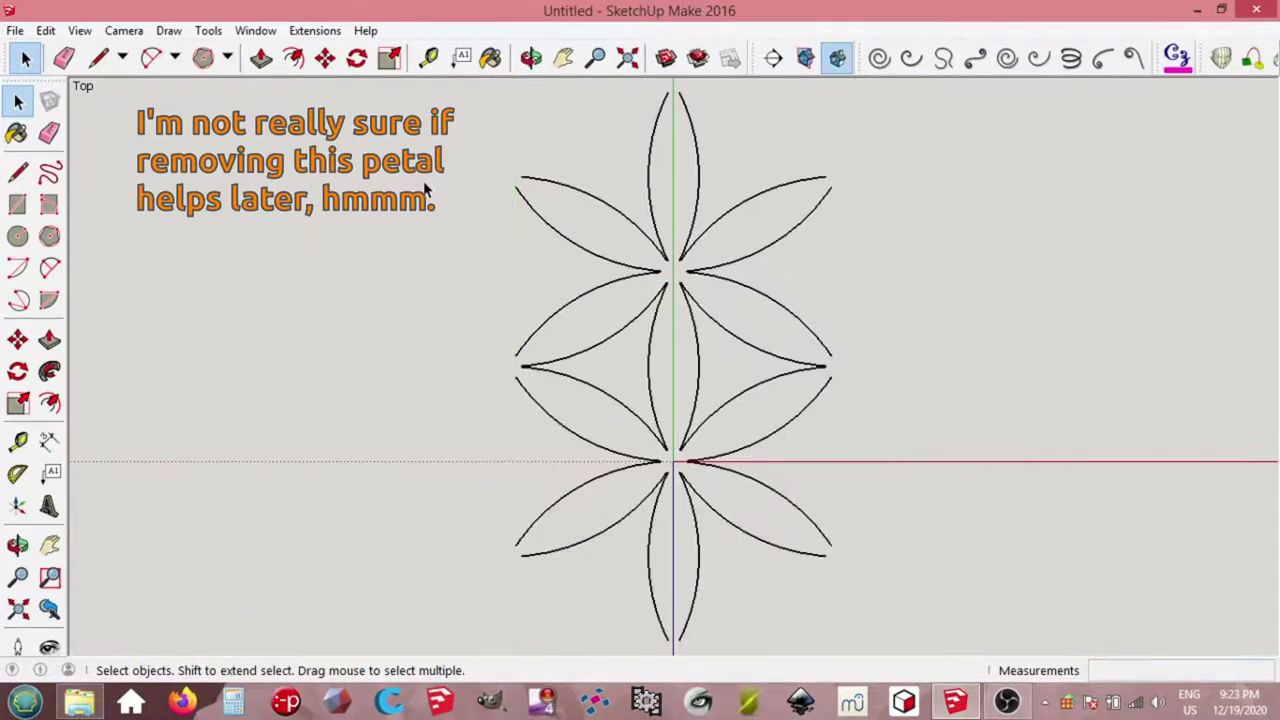
Step: Rotate-copy the five-petal flower 60° clockwise around the origin and multiply the copy by *5
{"action": "left_click", "coordinate": [658, 242]}
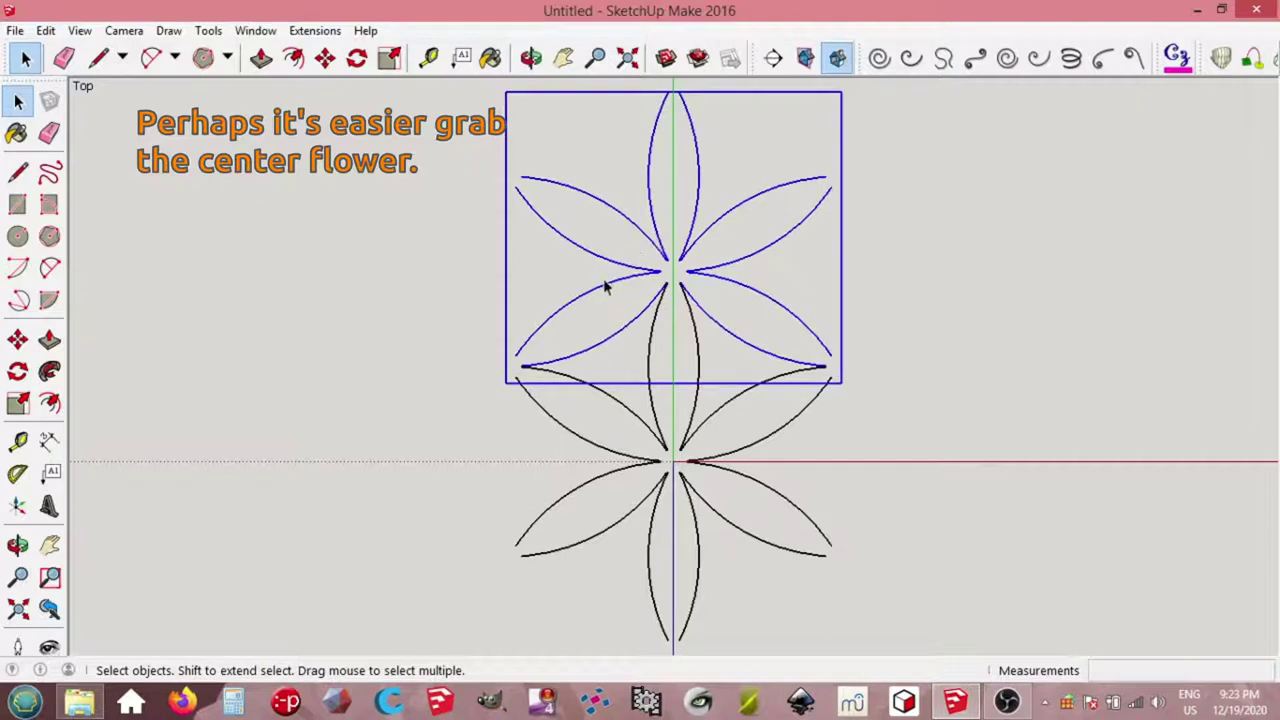
{"action": "key", "text": "q"}
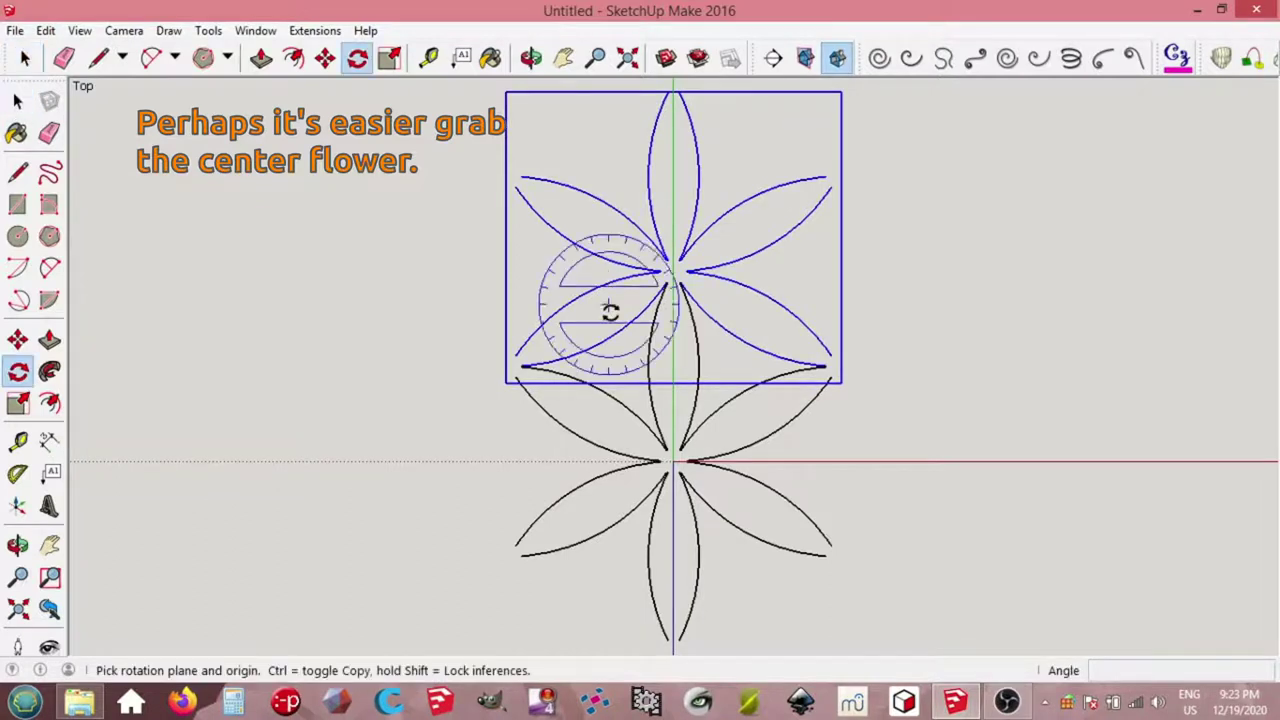
{"action": "left_click", "coordinate": [668, 458]}
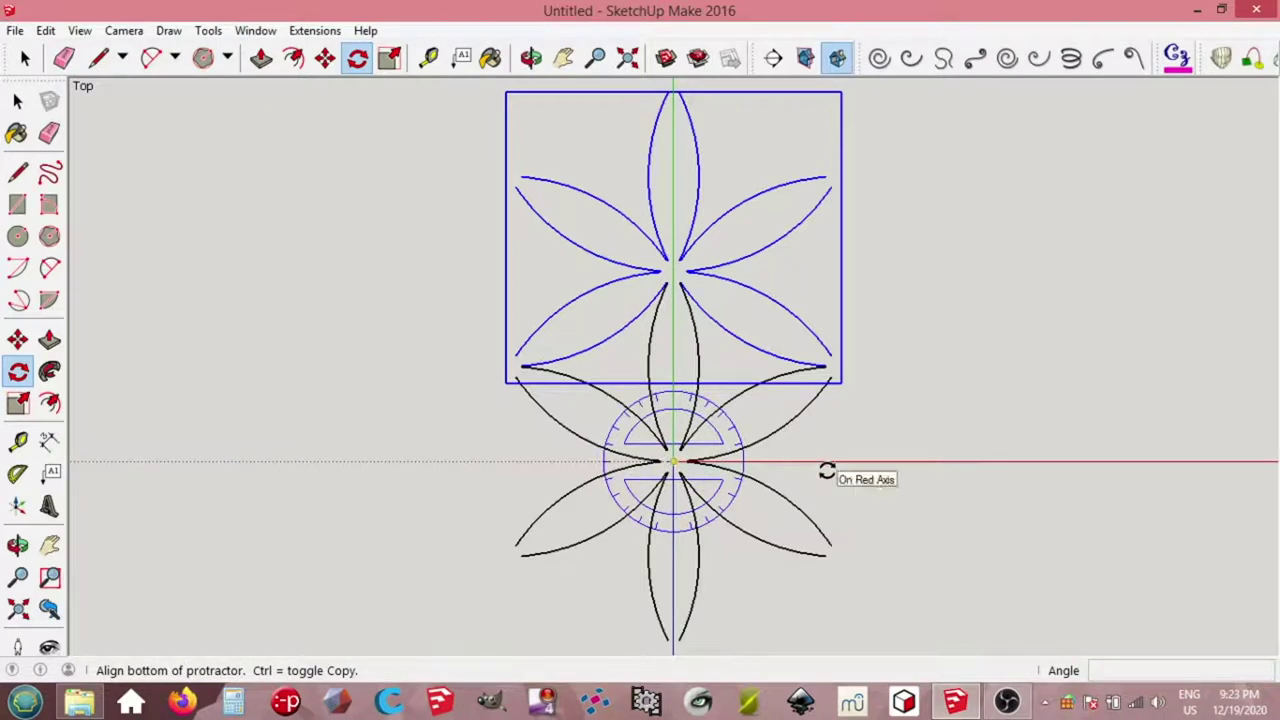
{"action": "left_click", "coordinate": [827, 466]}
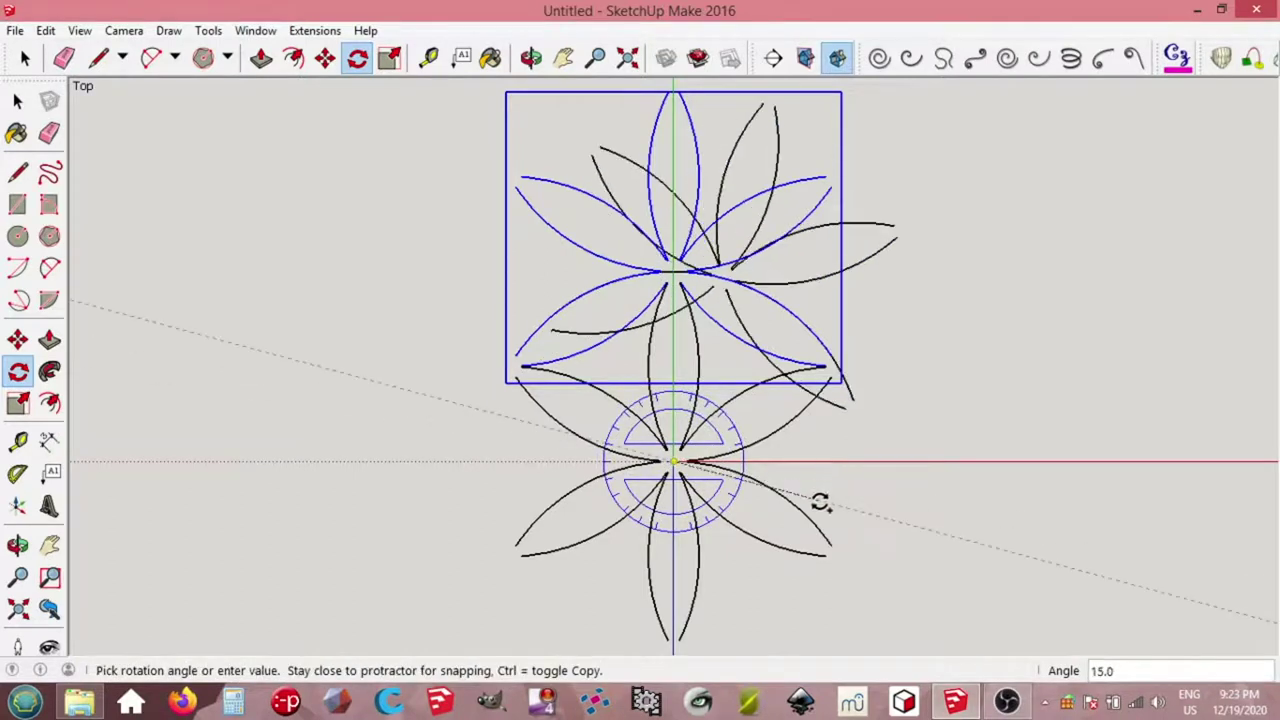
{"action": "type", "text": "60"}
{"action": "key", "text": "Return"}
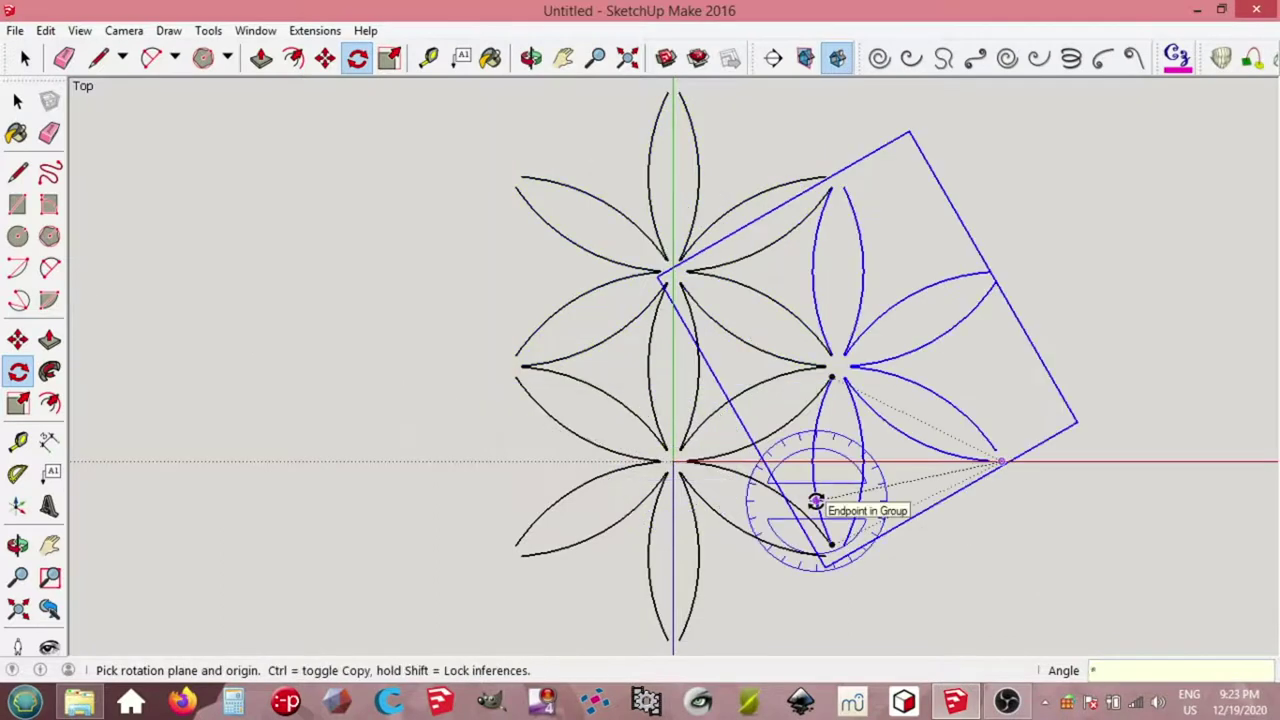
{"action": "key", "text": "Return"}
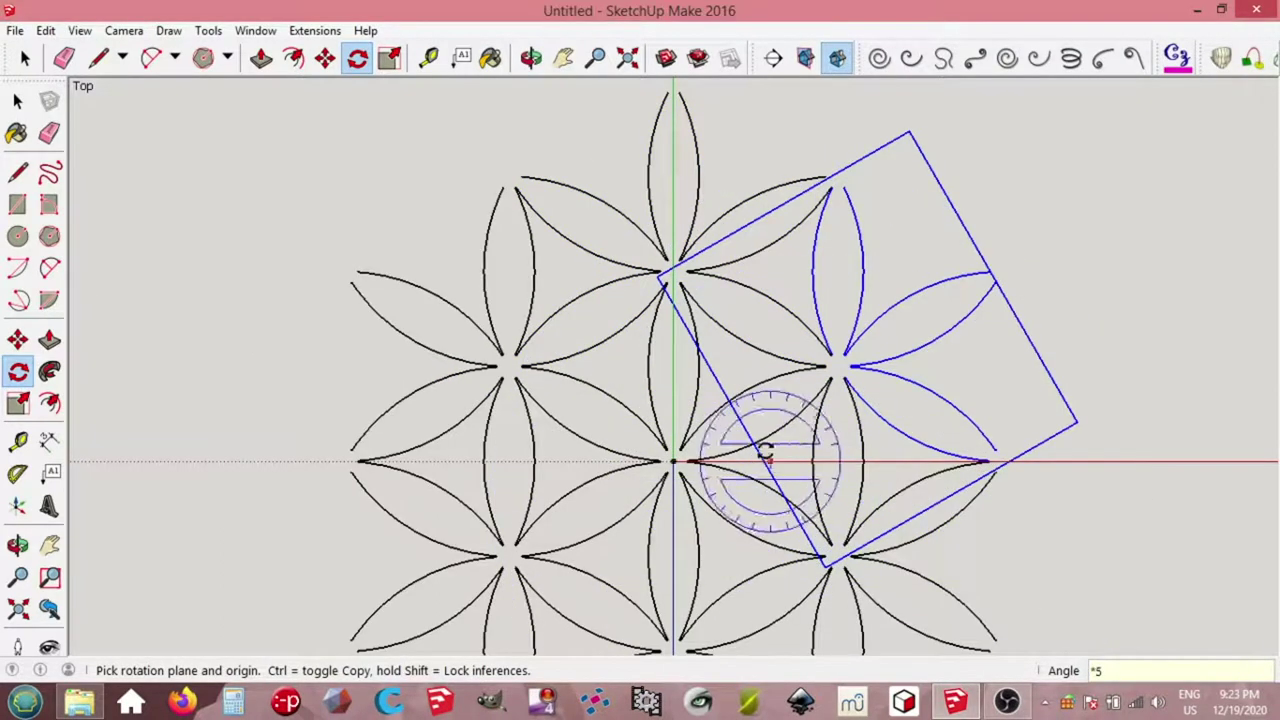
{"action": "left_click", "coordinate": [628, 62]}
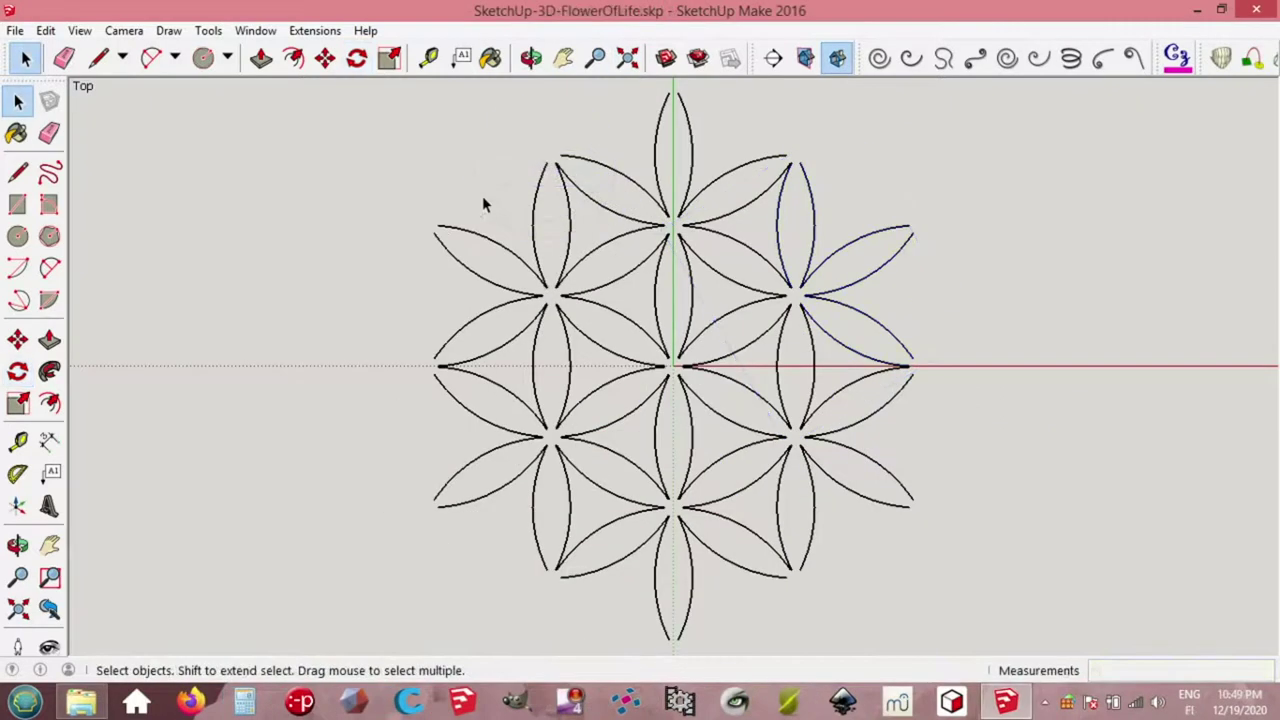
Step: Copy the five-petal flower at the upper left of the centre flower 300 mm upward along the green axis
{"action": "left_click", "coordinate": [498, 248]}
{"action": "key", "text": "m"}
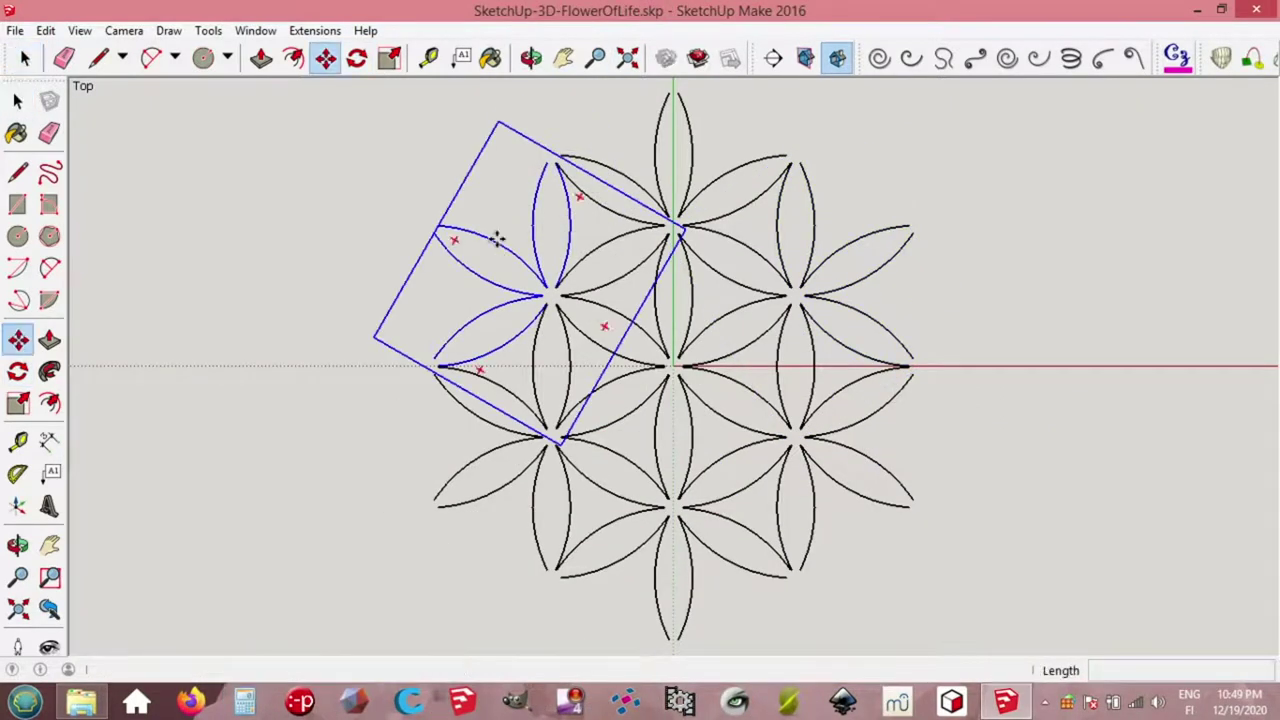
{"action": "key", "text": "ctrl"}
{"action": "left_click", "coordinate": [498, 240]}
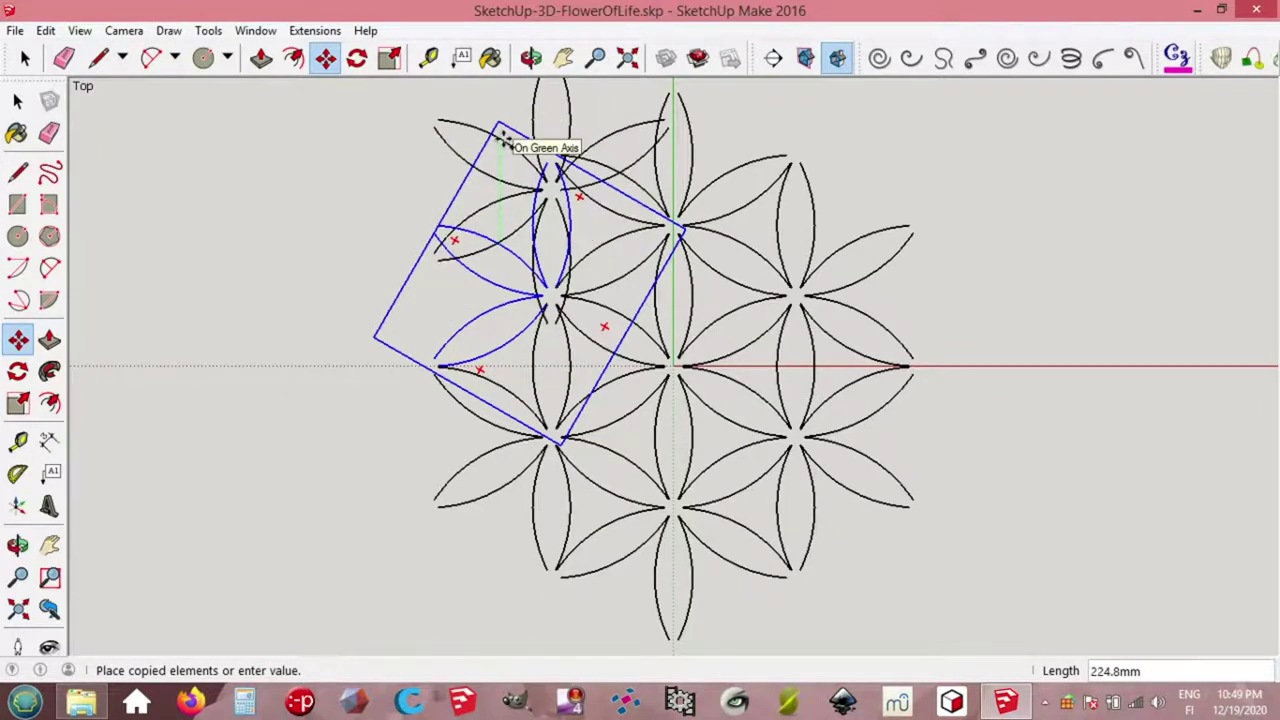
{"action": "type", "text": "300"}
{"action": "key", "text": "Return"}
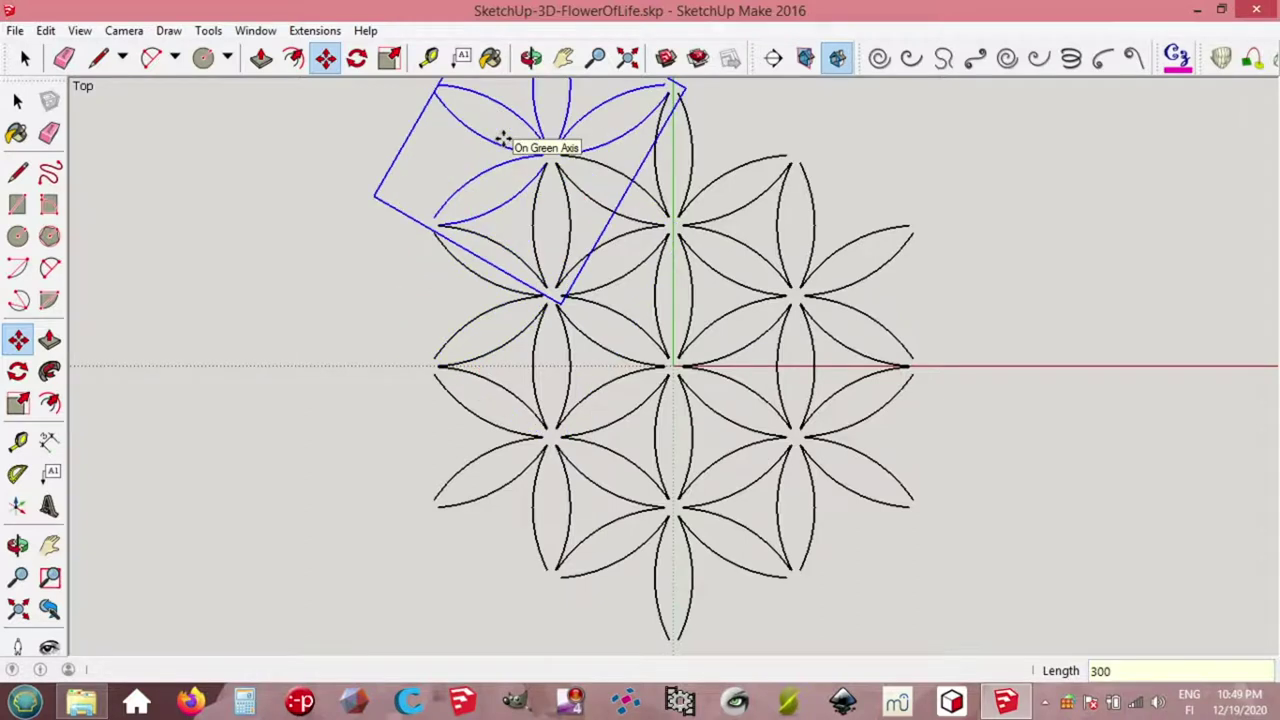
Step: Rotate-copy the new second-ring flower 60° clockwise around the origin and multiply the copy by *5
{"action": "key", "text": "q"}
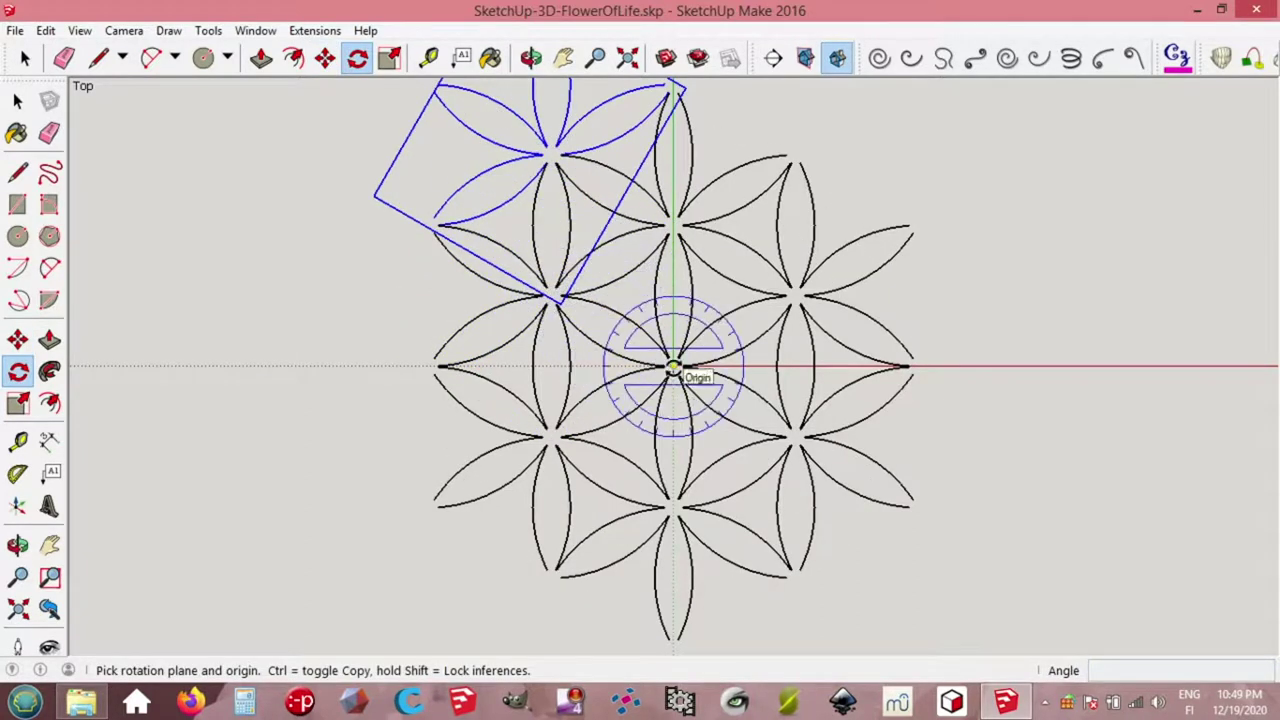
{"action": "left_click", "coordinate": [673, 369]}
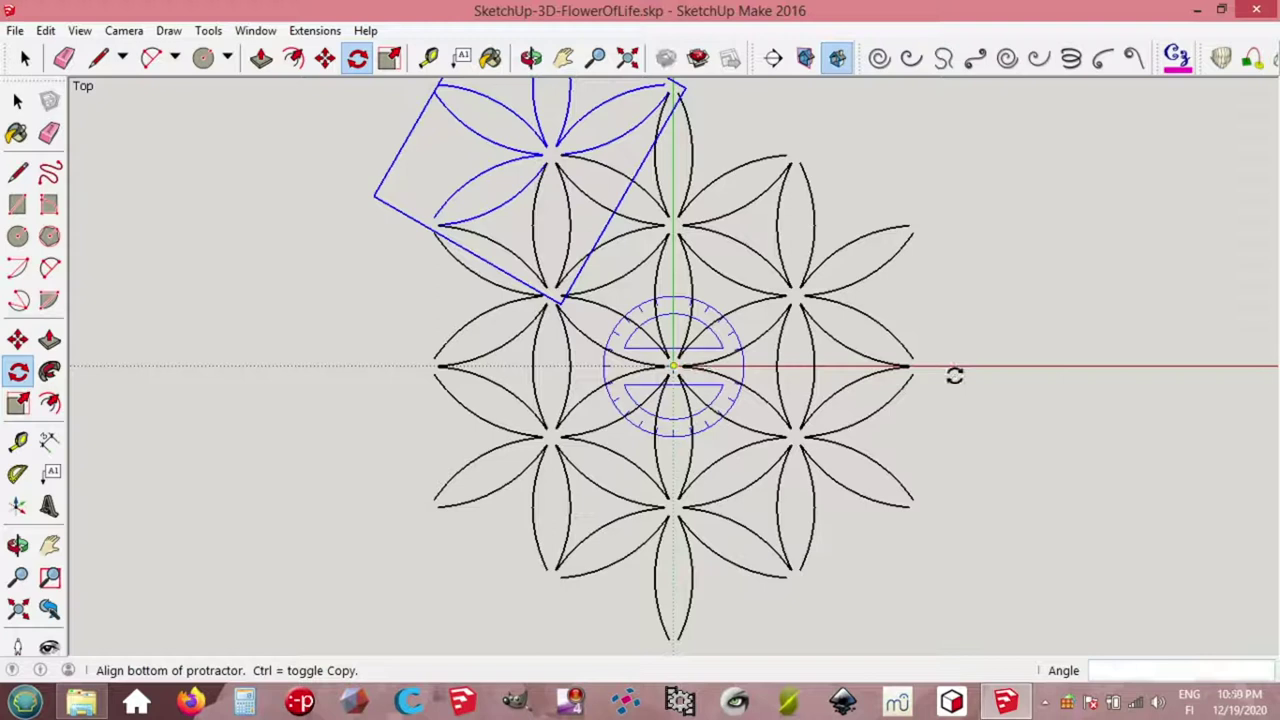
{"action": "left_click", "coordinate": [954, 375]}
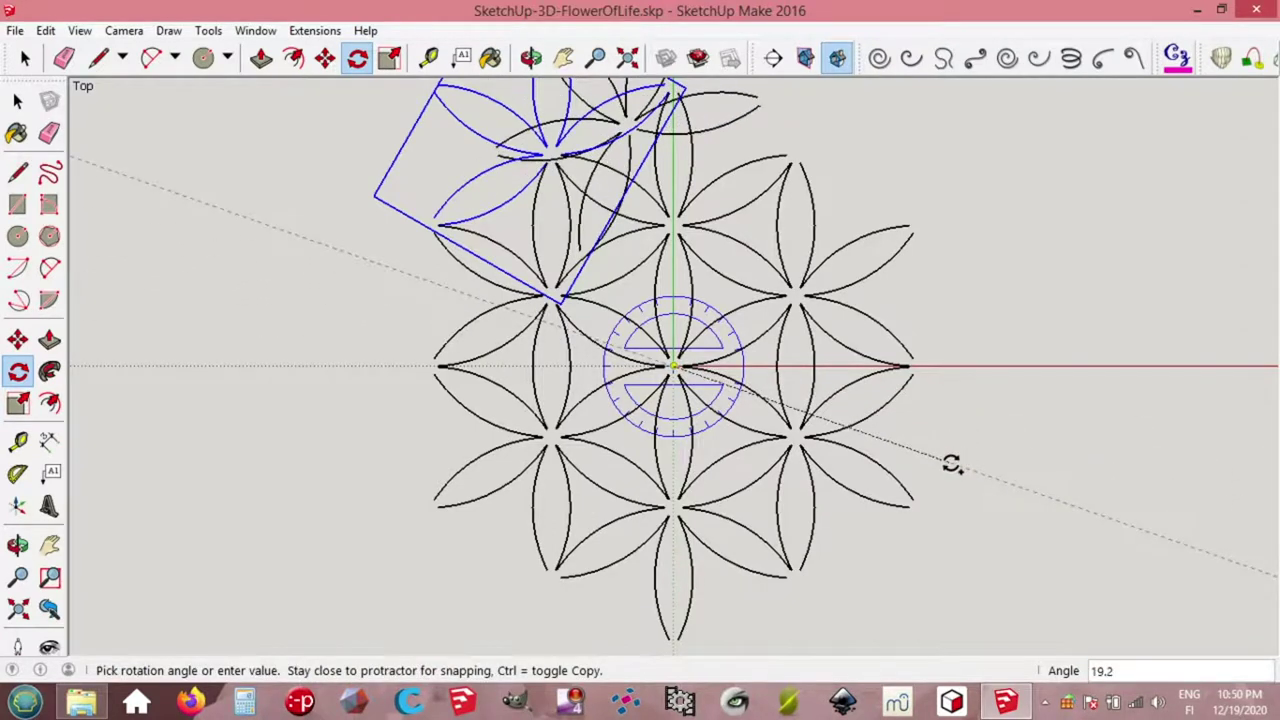
{"action": "type", "text": "60"}
{"action": "key", "text": "Return"}
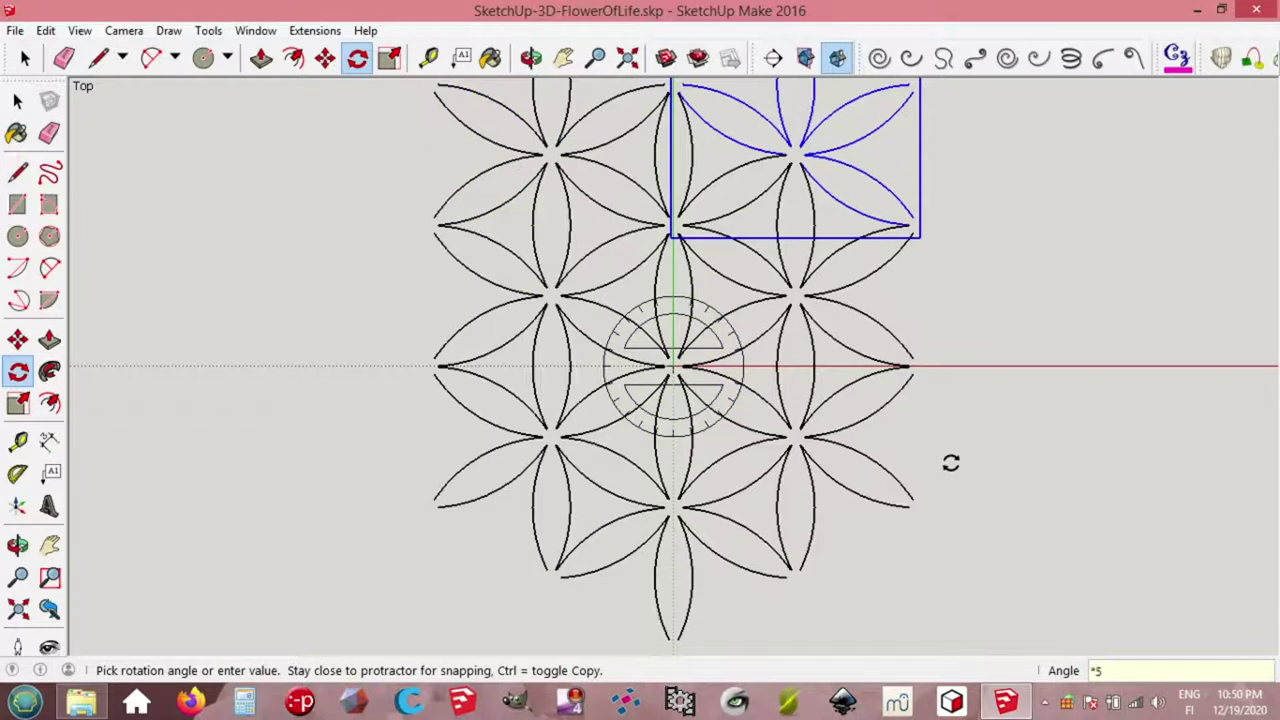
{"action": "type", "text": "*5"}
{"action": "key", "text": "Return"}
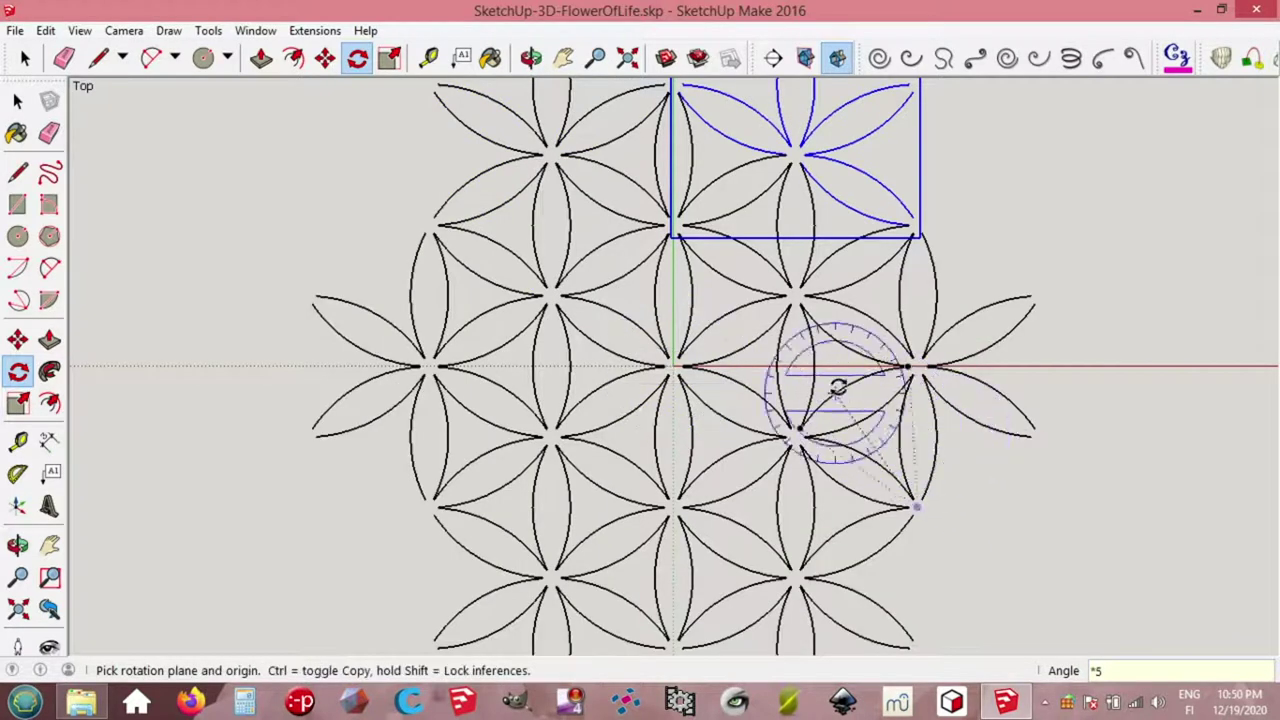
Step: Copy the flower at the left end of the red axis 300 mm upward along the green axis
{"action": "key", "text": "space"}
{"action": "left_click", "coordinate": [372, 318]}
{"action": "key", "text": "m"}
{"action": "key", "text": "ctrl"}
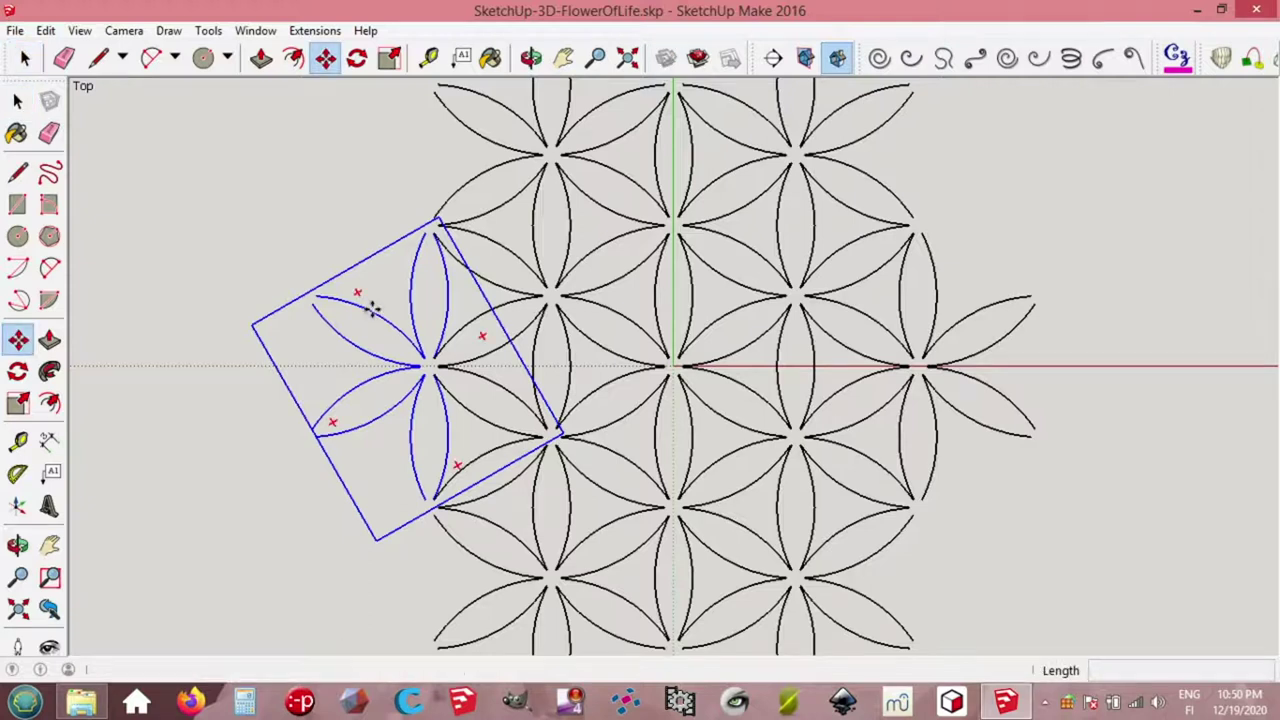
{"action": "left_click", "coordinate": [372, 311]}
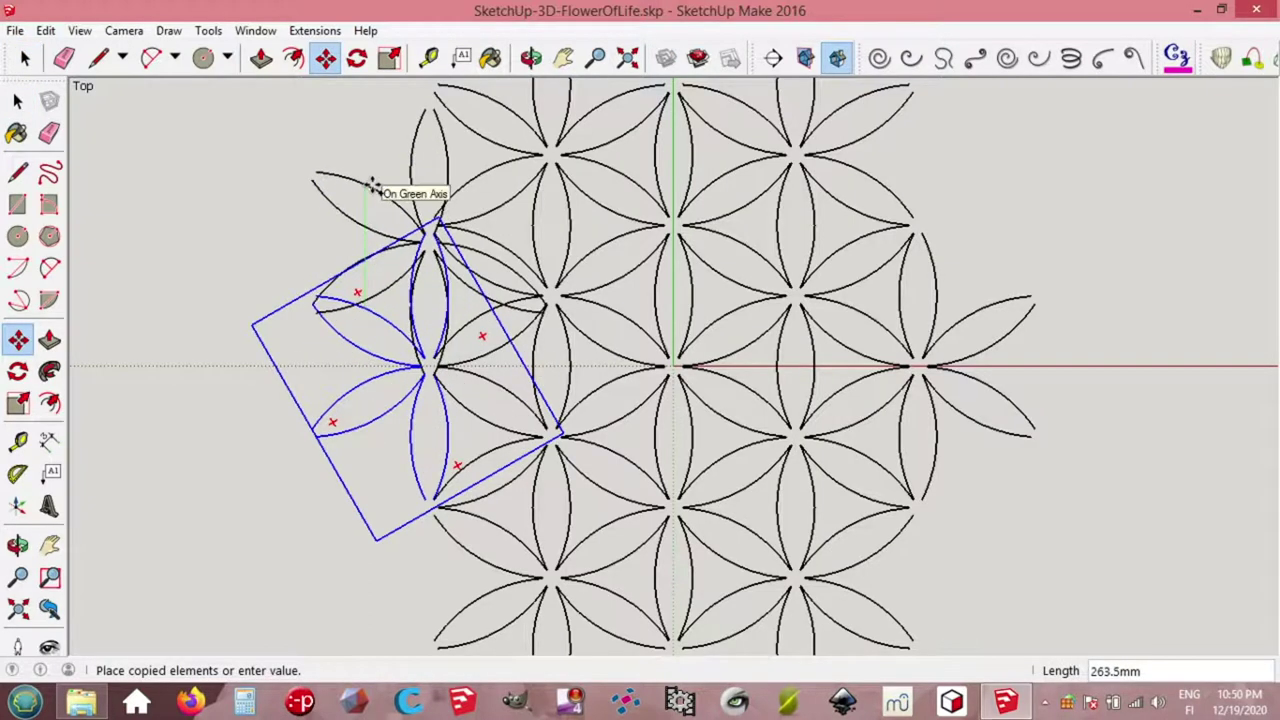
{"action": "type", "text": "300"}
{"action": "key", "text": "Return"}
{"action": "key", "text": "space"}
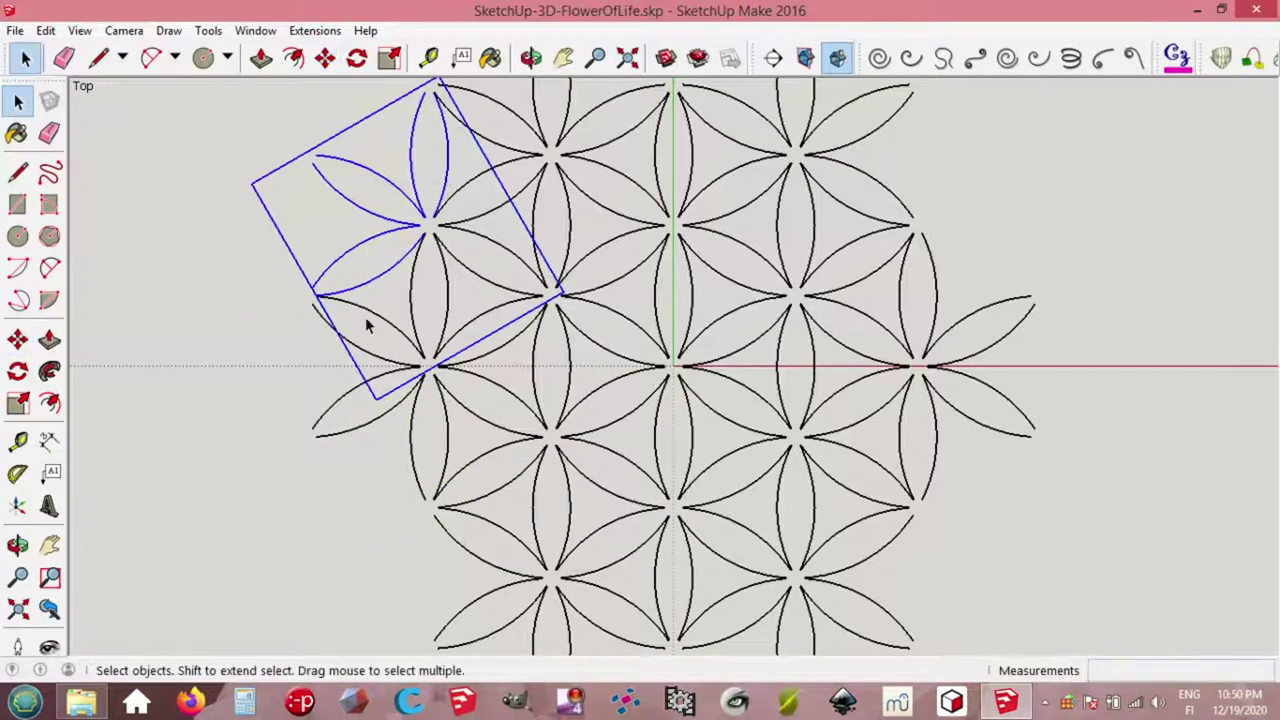
Step: Copy the same left-end flower on the red axis 300 mm downward along the green axis
{"action": "left_click", "coordinate": [390, 418]}
{"action": "key", "text": "m"}
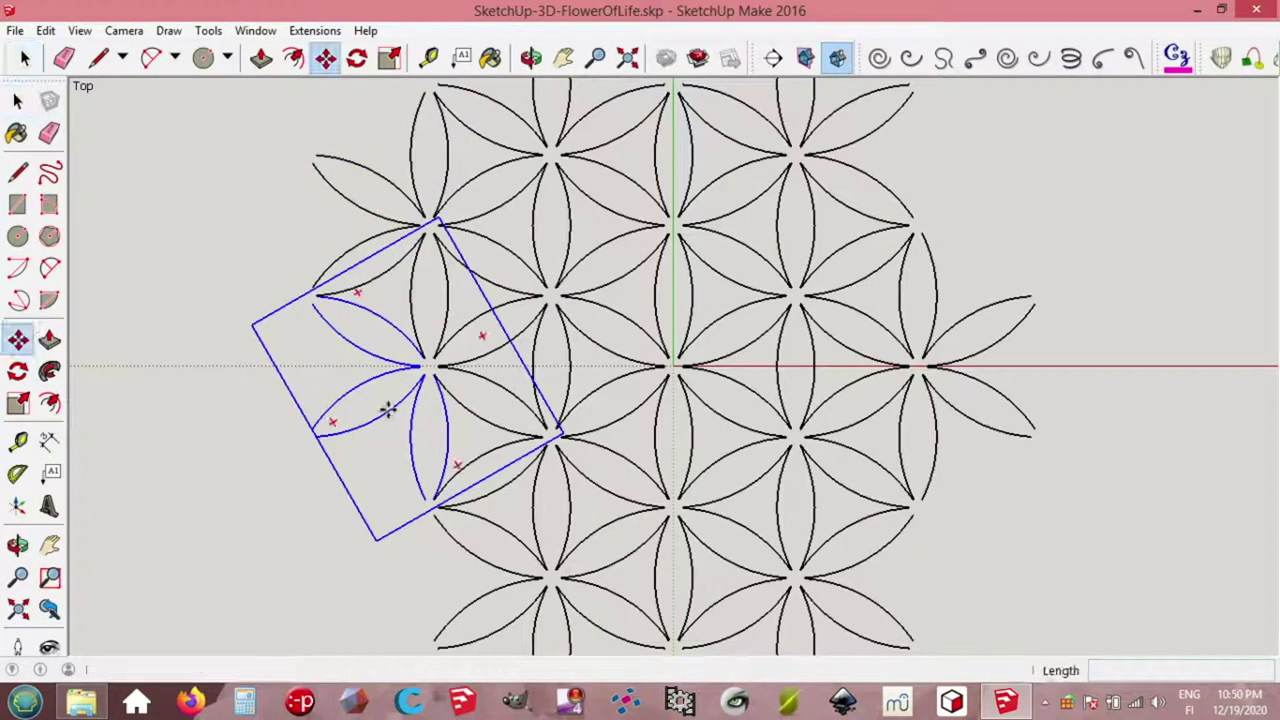
{"action": "key", "text": "ctrl"}
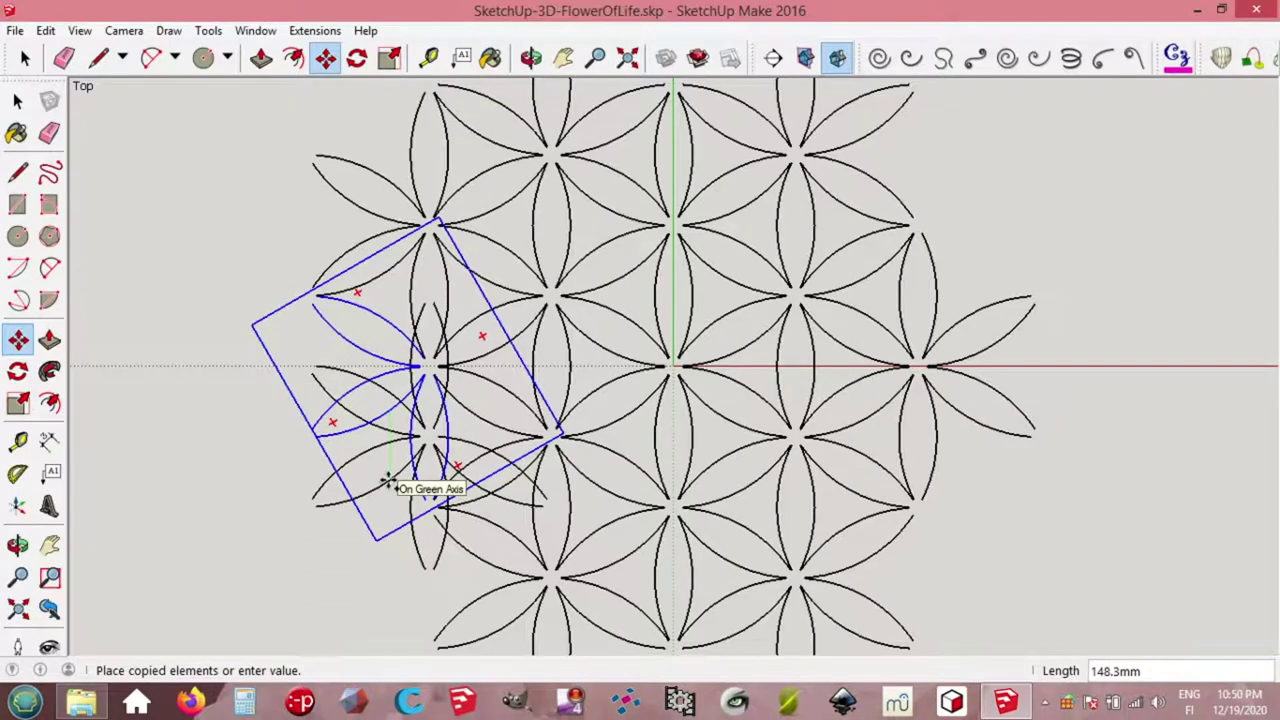
{"action": "type", "text": "300"}
{"action": "key", "text": "Return"}
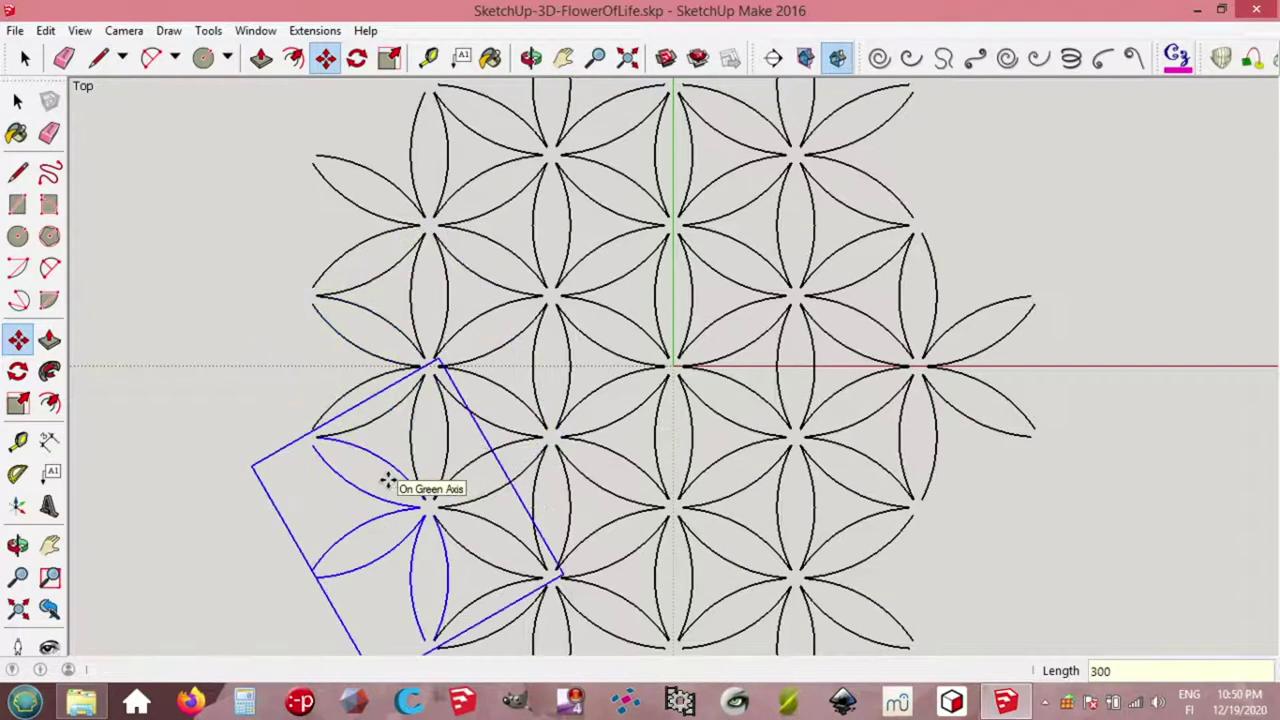
{"action": "key", "text": "space"}
Step: Copy the flower at the right end of the red axis 300 mm upward along the green axis
{"action": "left_click", "coordinate": [957, 328]}
{"action": "key", "text": "m"}
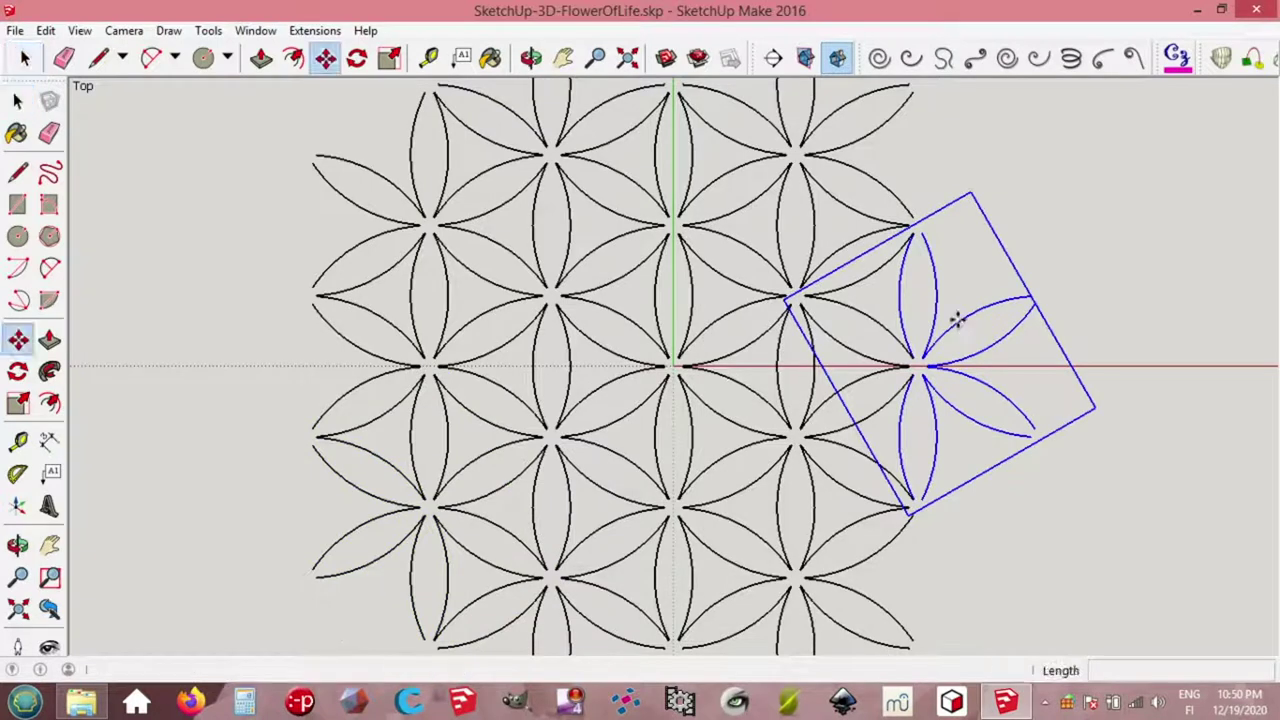
{"action": "key", "text": "ctrl"}
{"action": "left_click", "coordinate": [957, 322]}
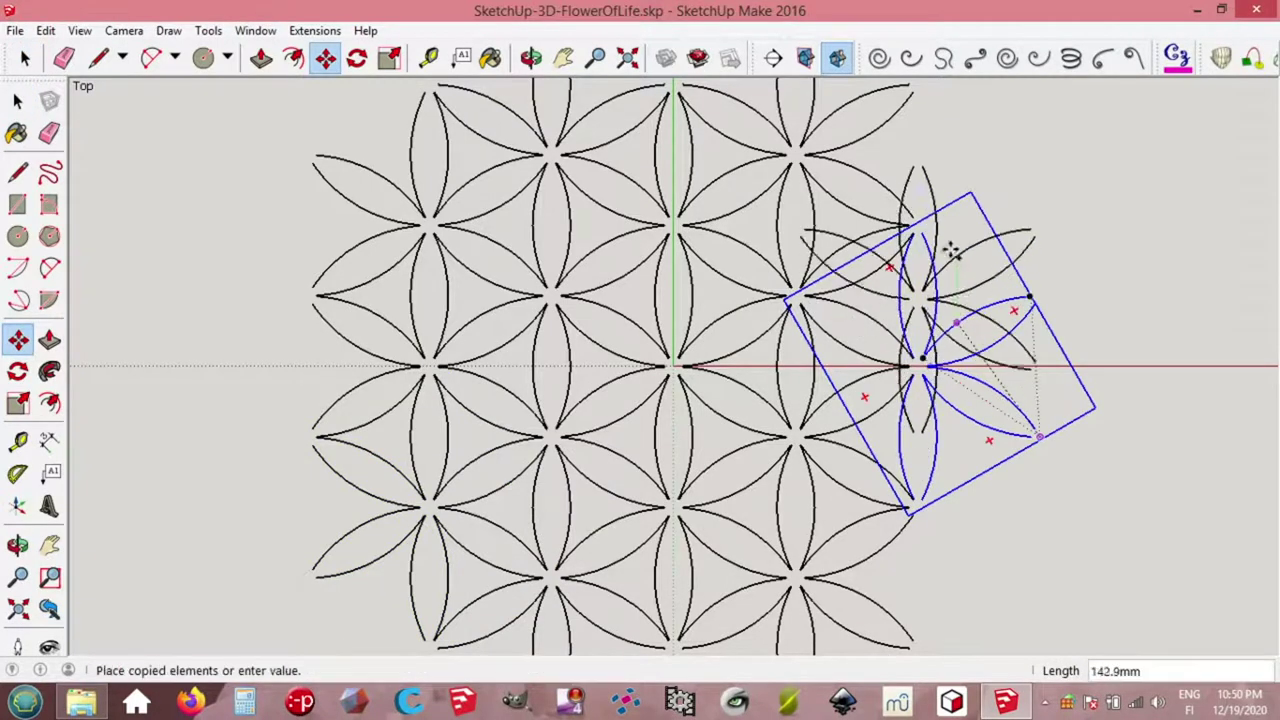
{"action": "type", "text": "3"}
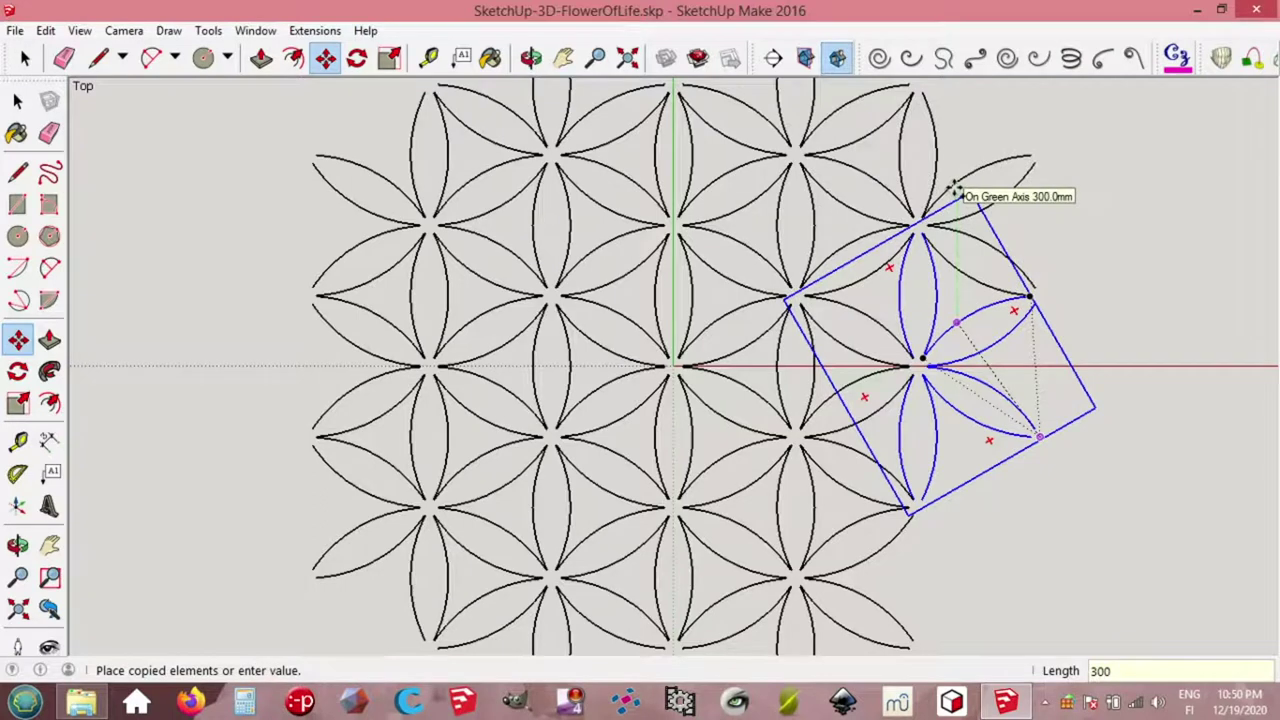
{"action": "type", "text": "00"}
{"action": "key", "text": "Return"}
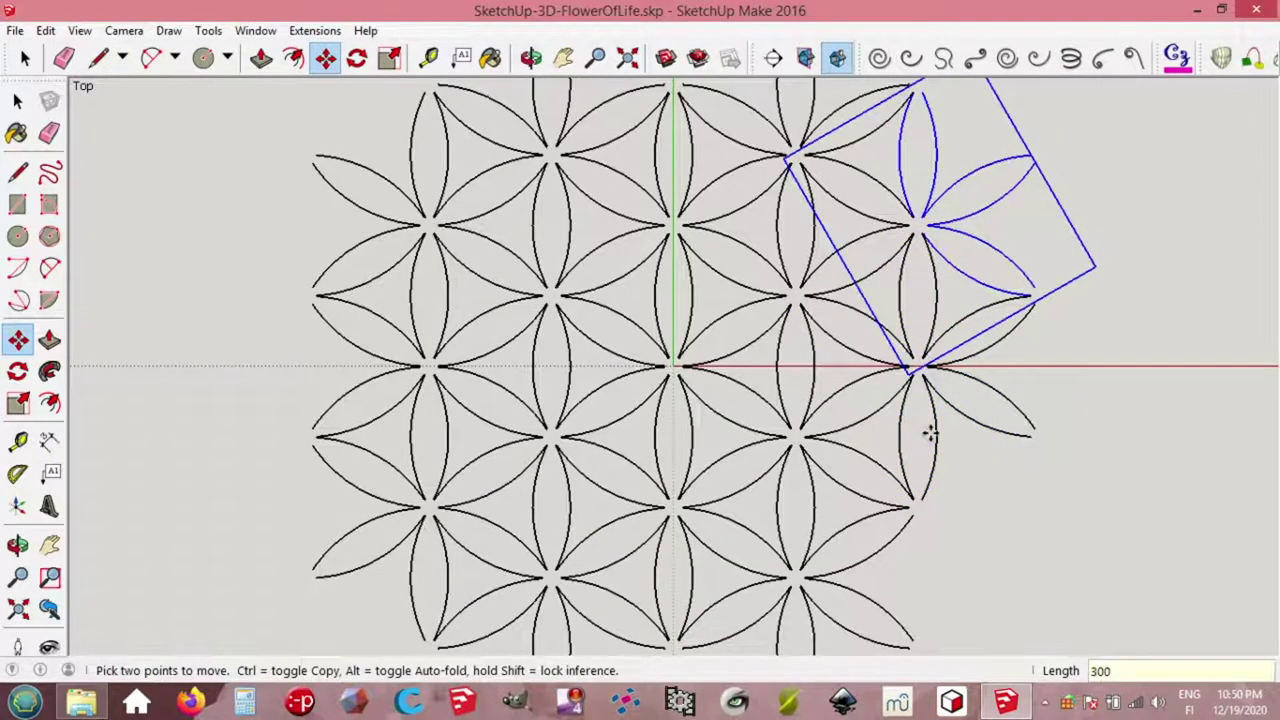
{"action": "key", "text": "space"}
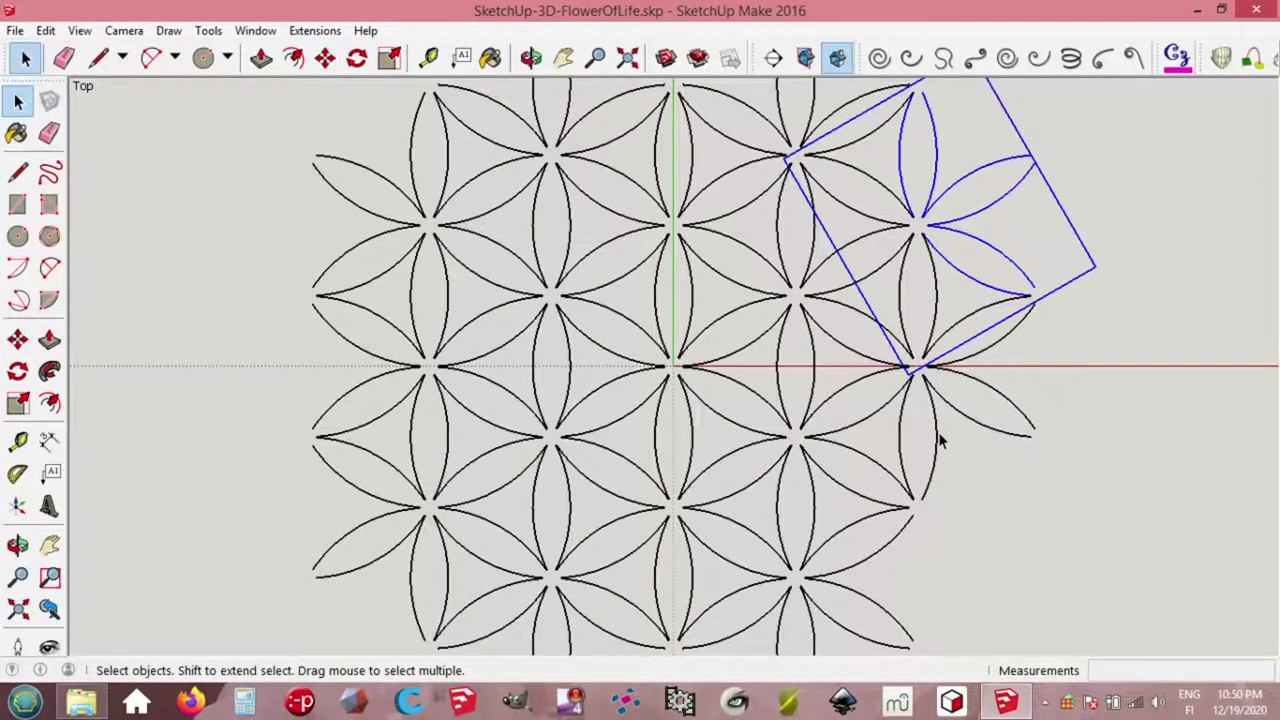
Step: Copy the same right-end flower on the red axis 300 mm downward along the green axis
{"action": "left_click", "coordinate": [937, 445]}
{"action": "key", "text": "m"}
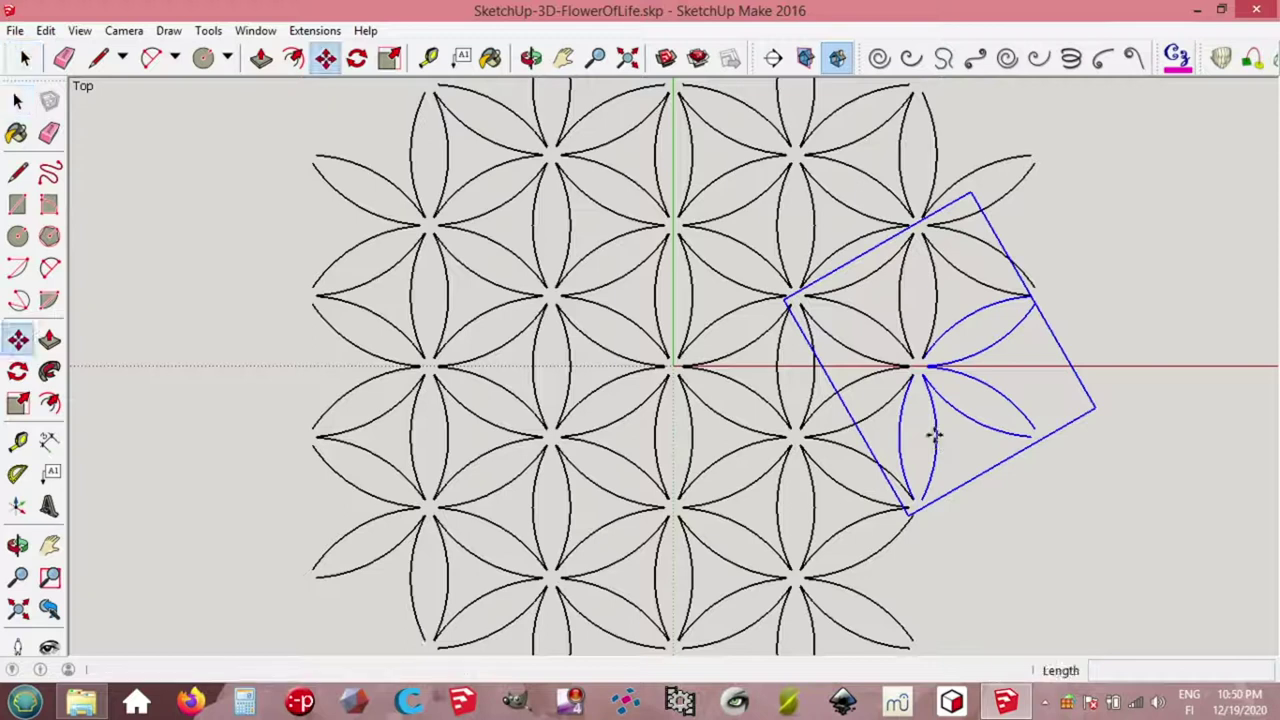
{"action": "key", "text": "ctrl"}
{"action": "left_click", "coordinate": [935, 440]}
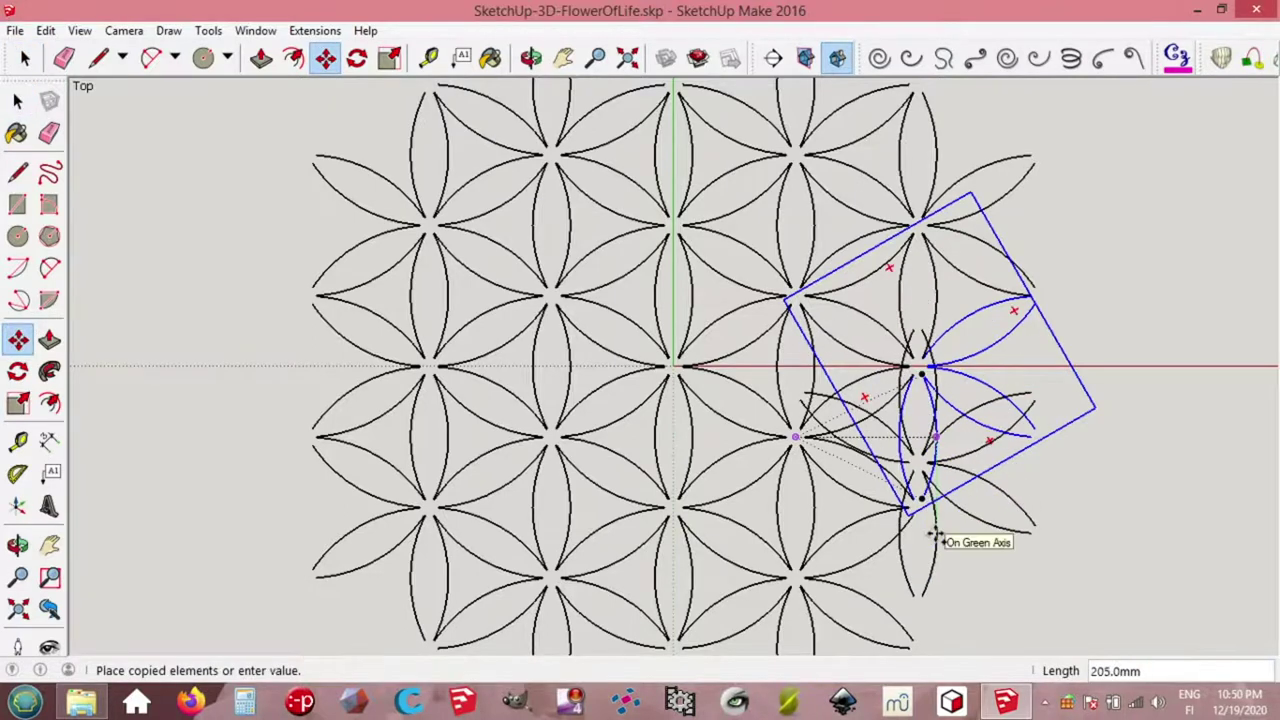
{"action": "type", "text": "3000"}
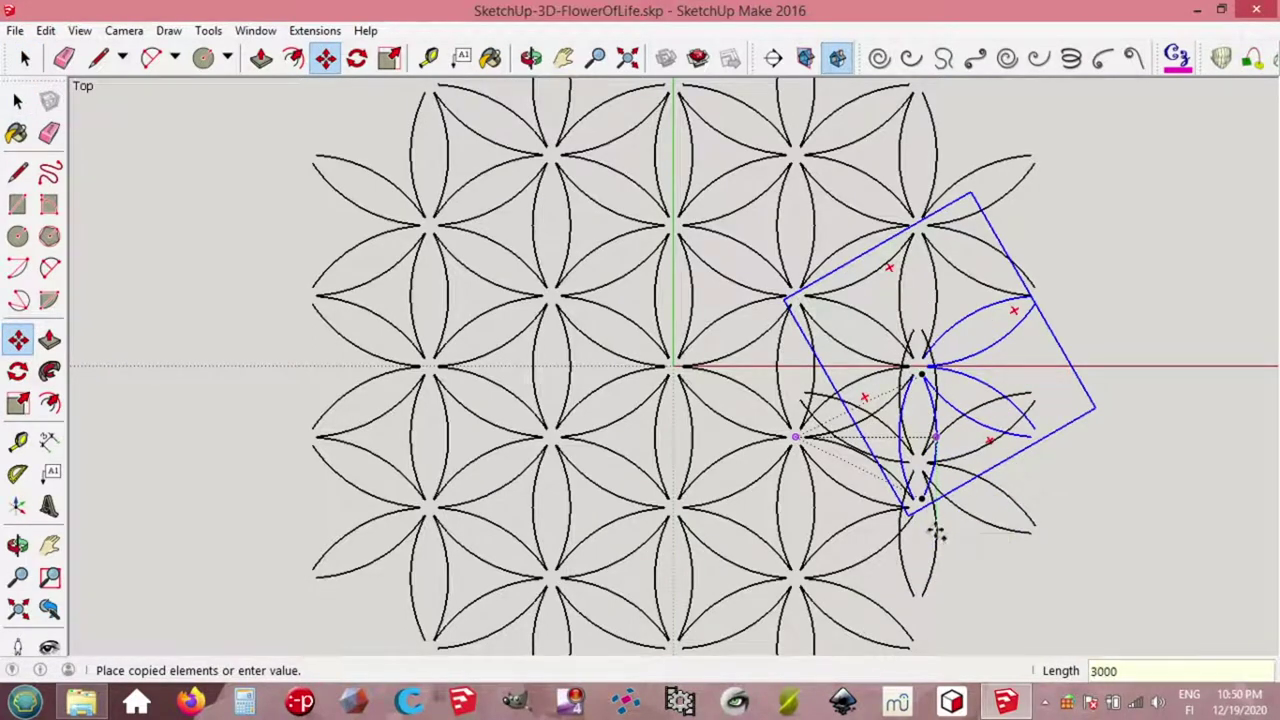
{"action": "key", "text": "BackSpace"}
{"action": "key", "text": "Return"}
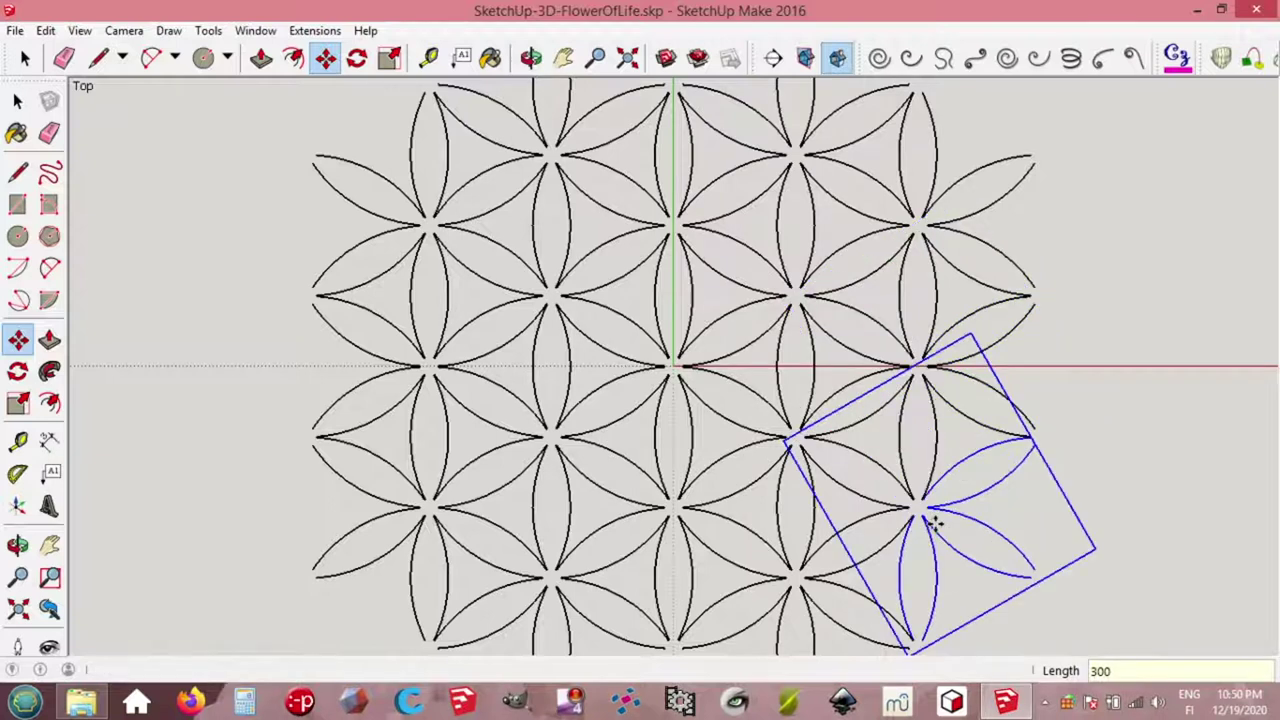
{"action": "key", "text": "space"}
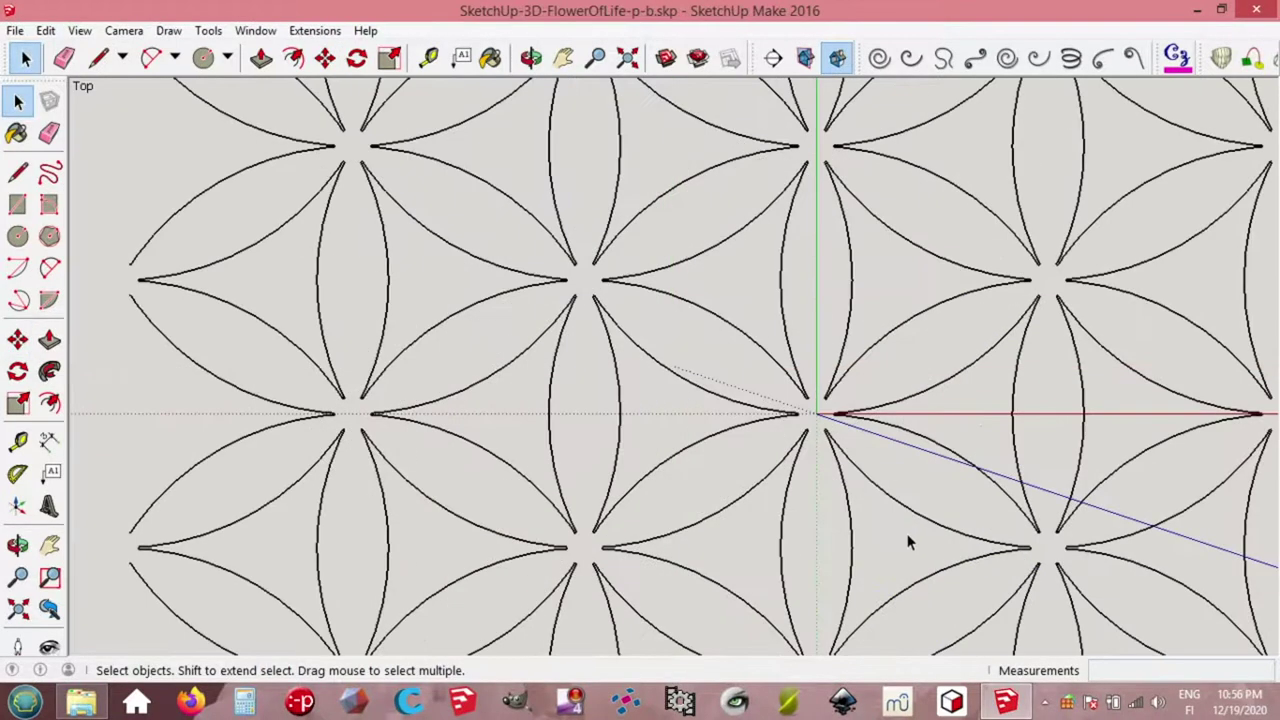
Step: Draw a circle of 900 mm radius centred on the origin and delete its face, keeping the outline
{"action": "key", "text": "c"}
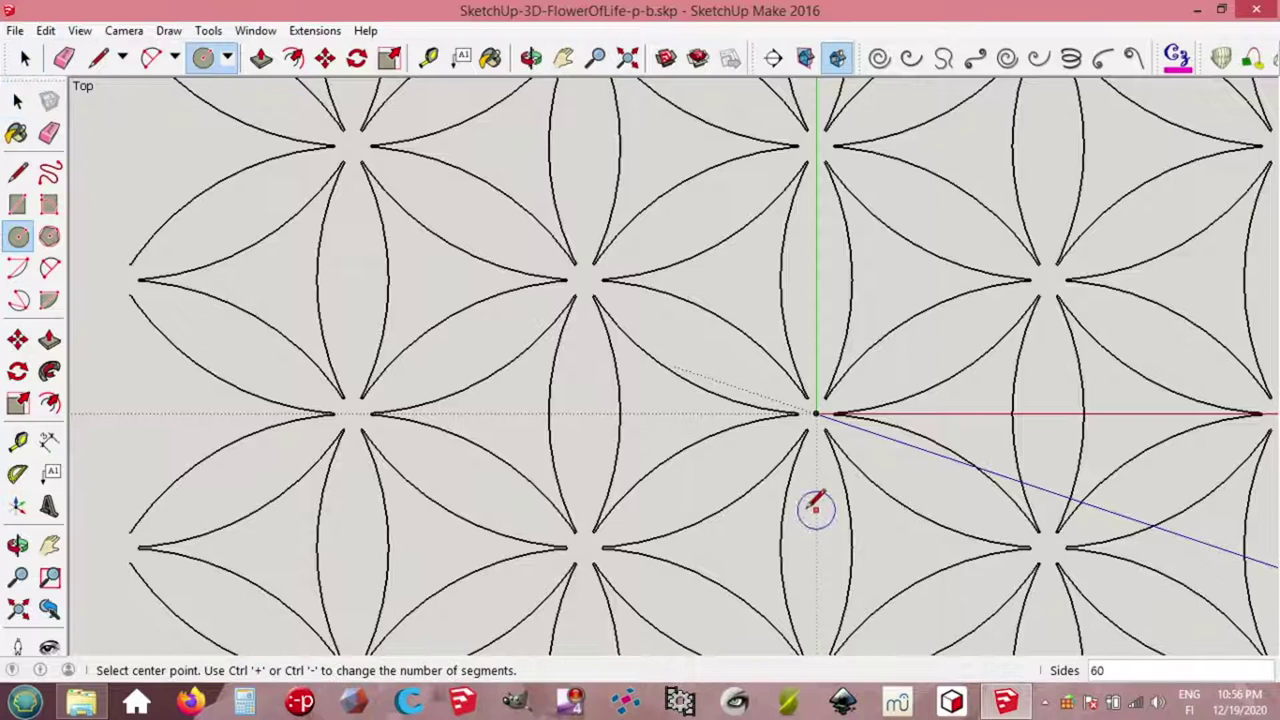
{"action": "left_click", "coordinate": [816, 413]}
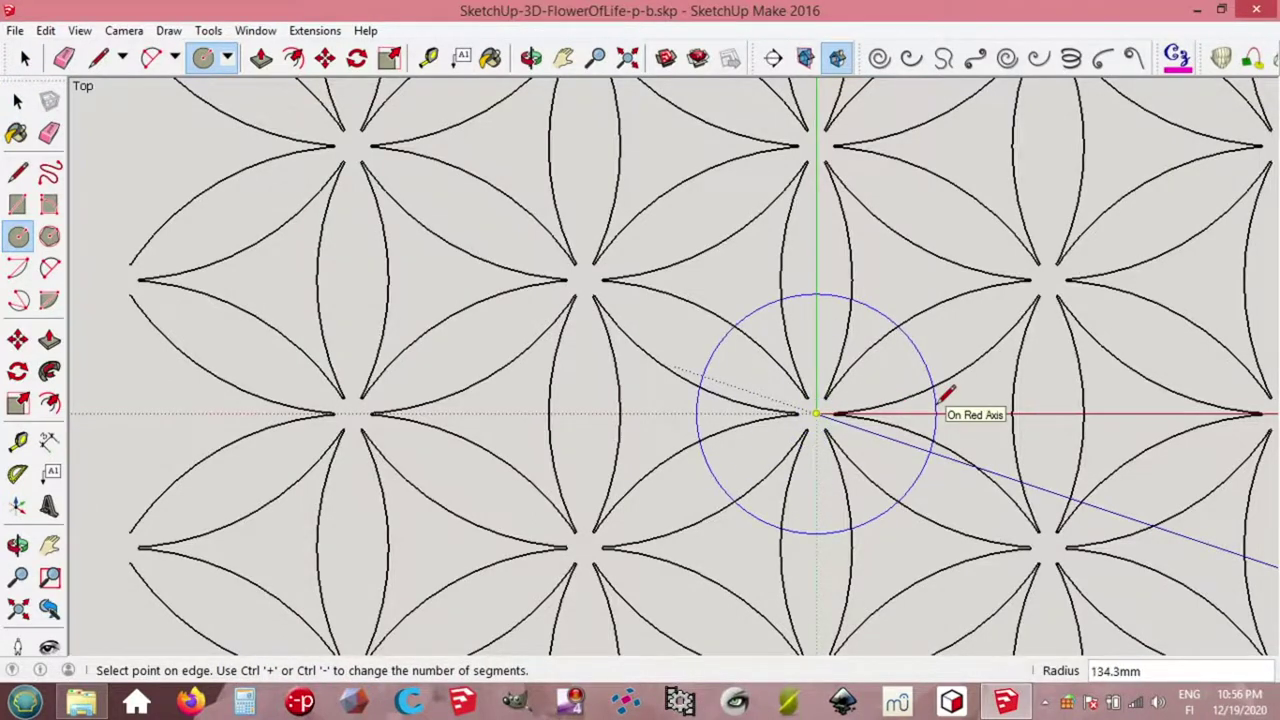
{"action": "scroll", "coordinate": [944, 395], "scroll_direction": "down", "scroll_amount": 3}
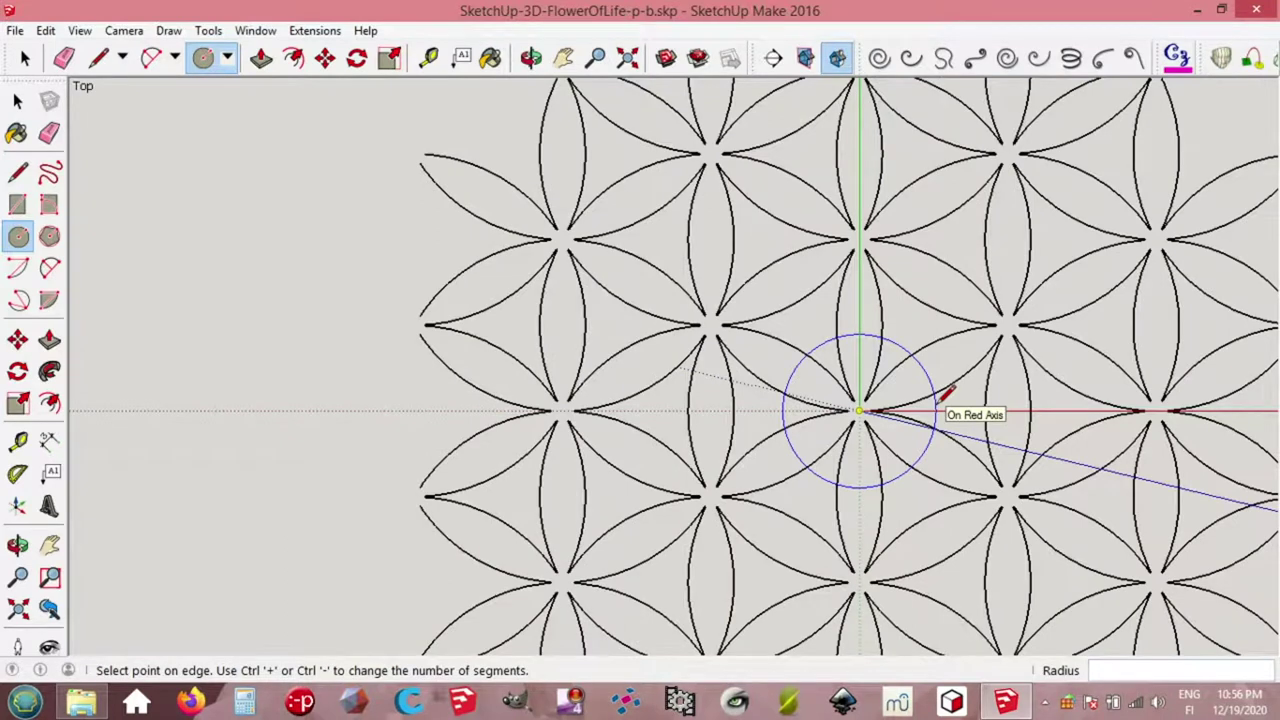
{"action": "type", "text": "900"}
{"action": "key", "text": "Return"}
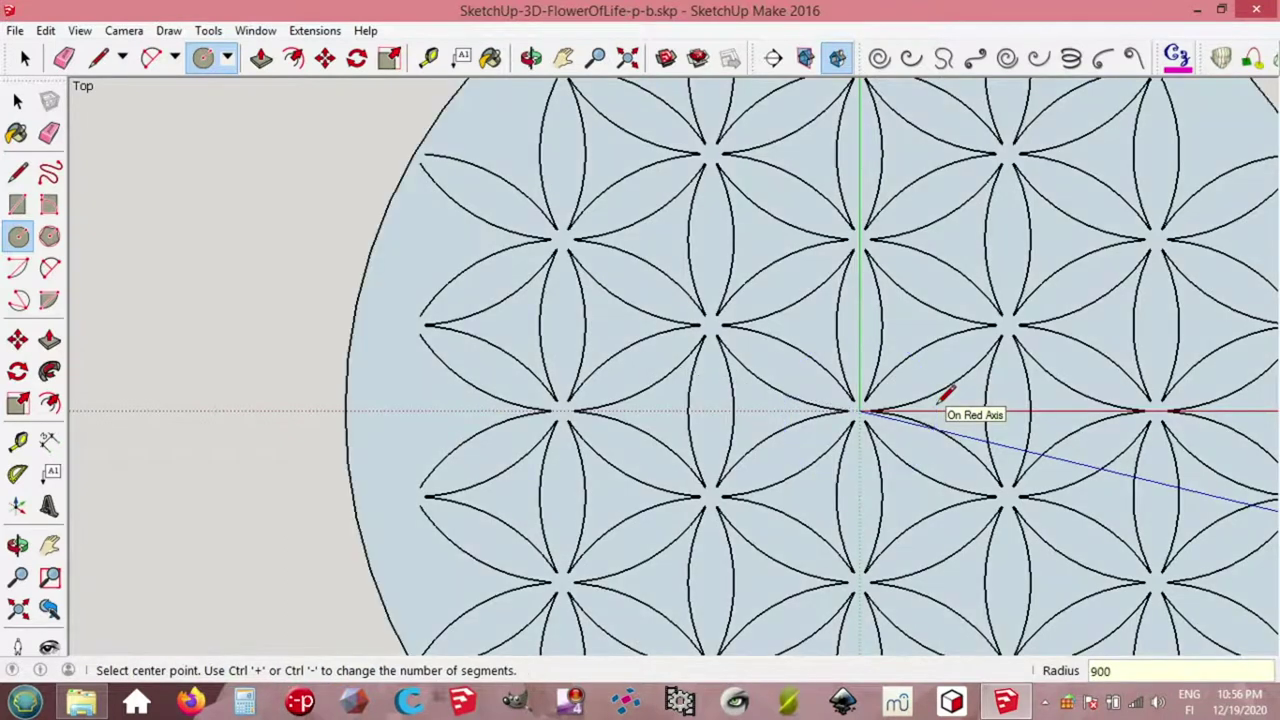
{"action": "left_click", "coordinate": [628, 62]}
{"action": "key", "text": "space"}
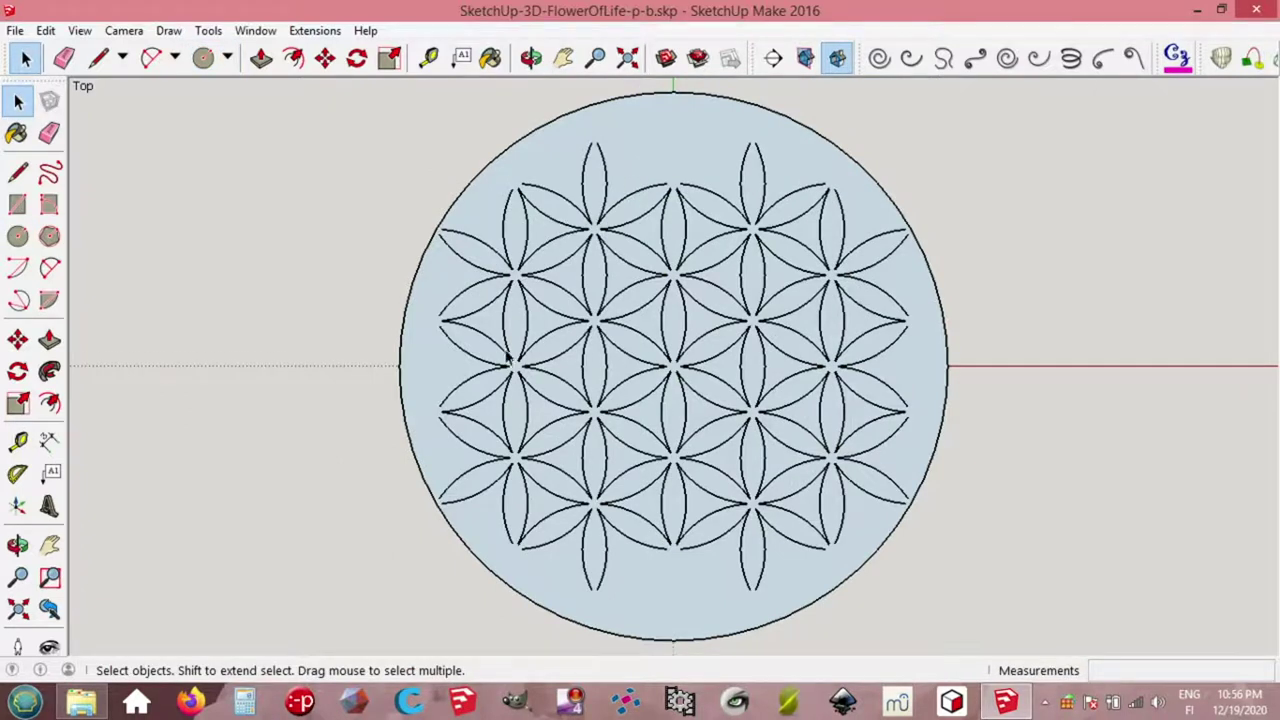
{"action": "left_click", "coordinate": [437, 375]}
{"action": "key", "text": "Delete"}
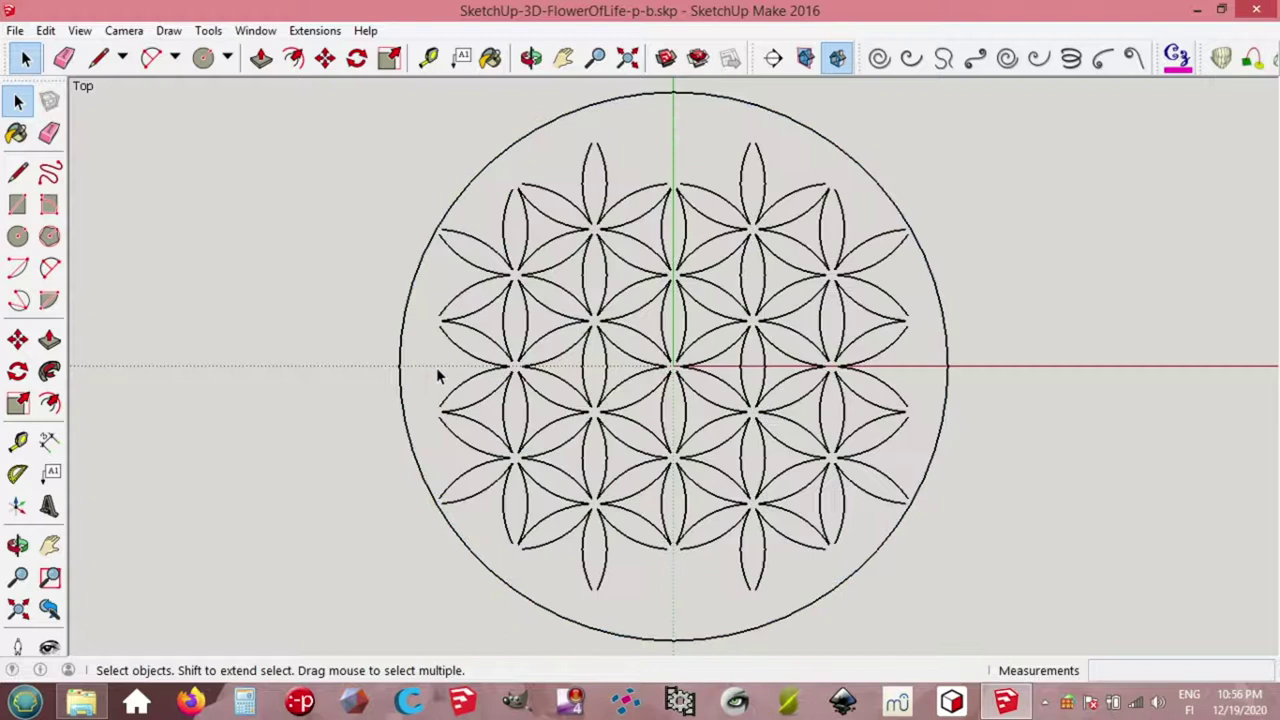
Step: Copy the centre flower 600 mm upward along the green axis to fill the gap at the pattern's top
{"action": "left_click", "coordinate": [642, 340]}
{"action": "key", "text": "m"}
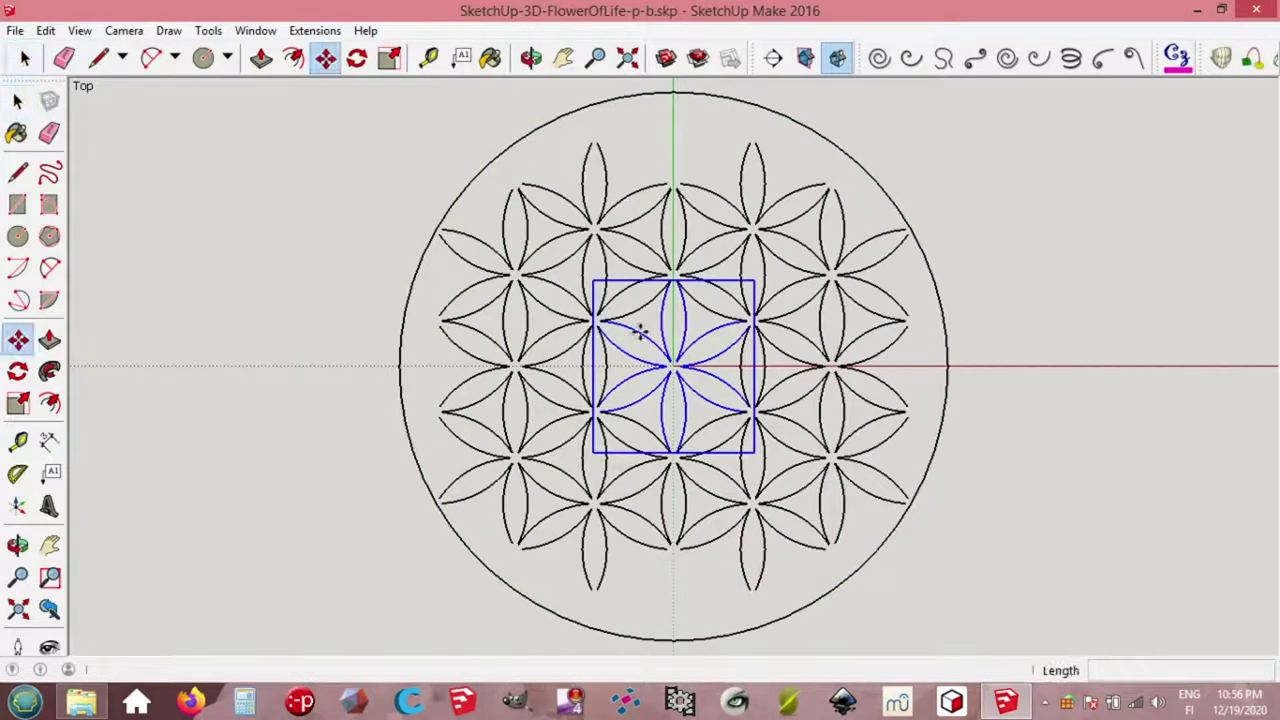
{"action": "left_click", "coordinate": [641, 331]}
{"action": "key", "text": "ctrl"}
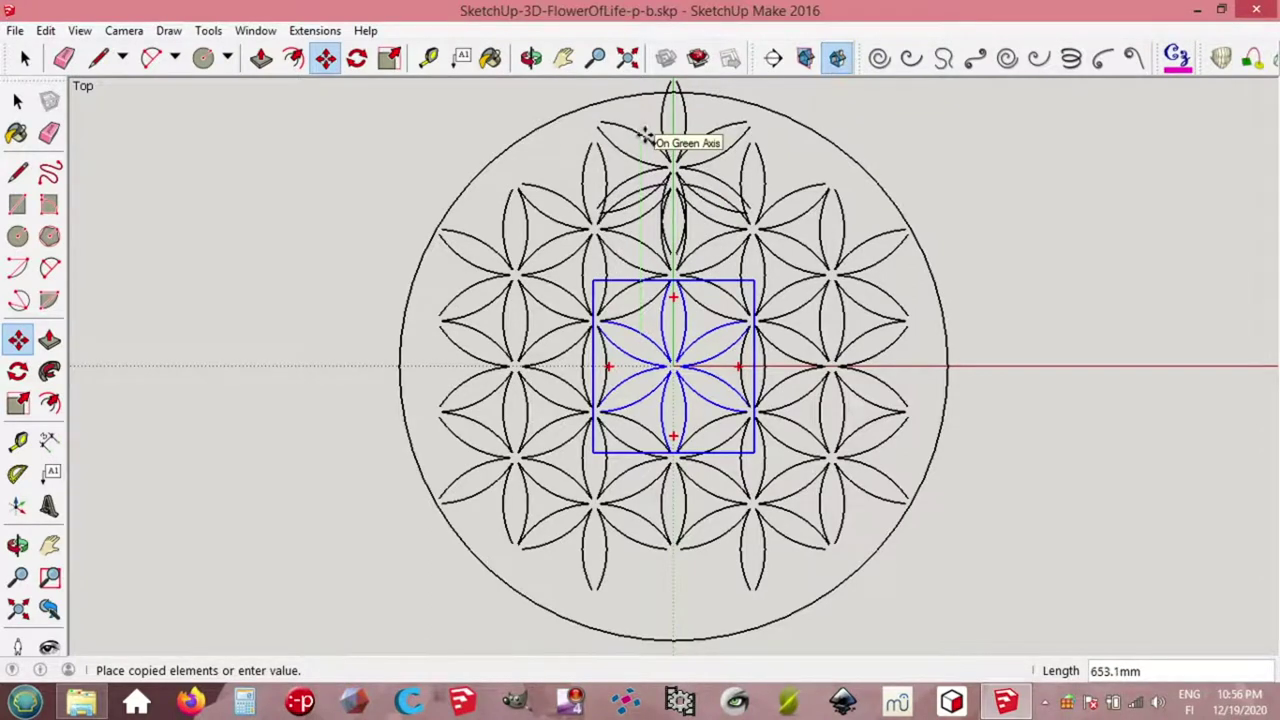
{"action": "type", "text": "60"}
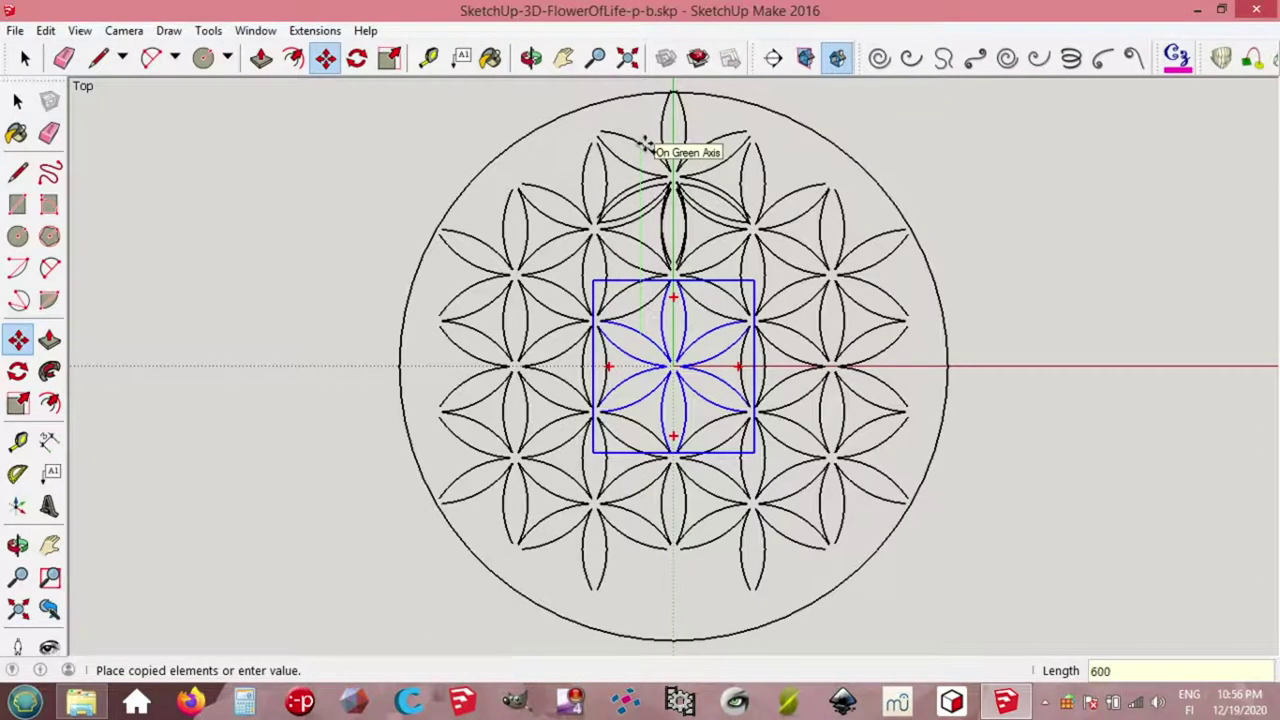
{"action": "type", "text": "0"}
{"action": "key", "text": "Return"}
{"action": "key", "text": "space"}
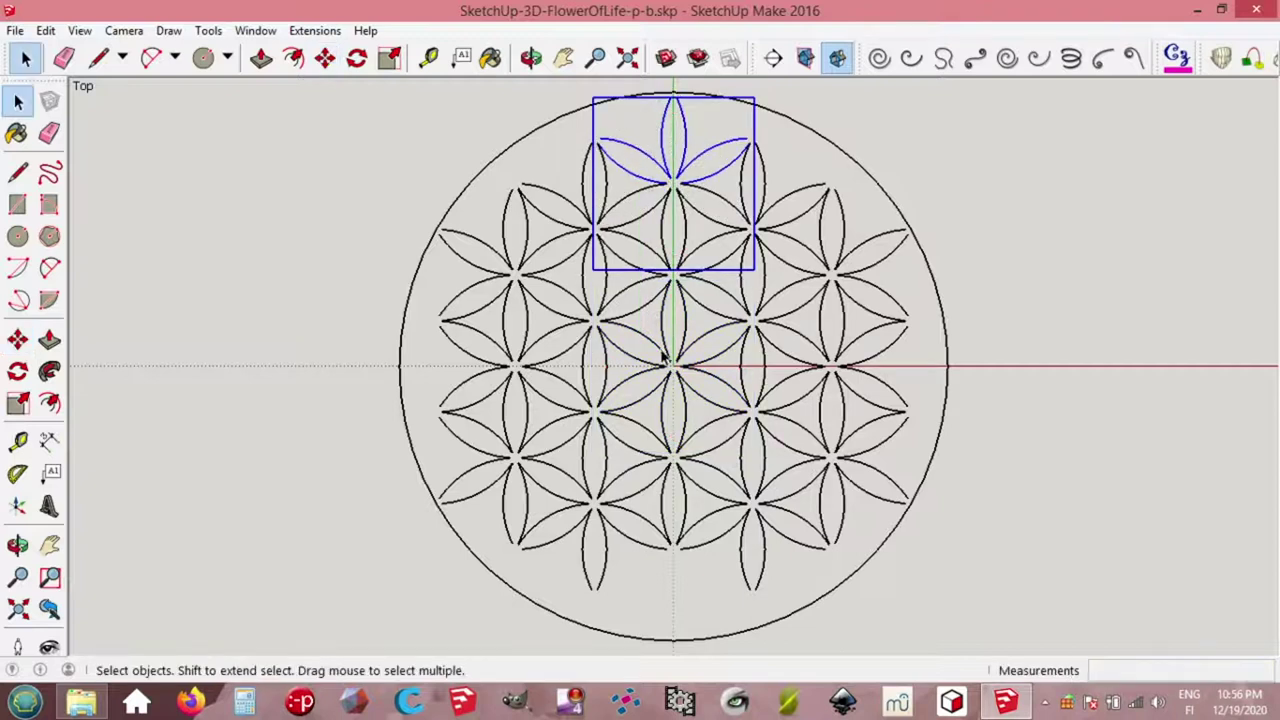
Step: Copy the centre flower 600 mm downward along the green axis to fill the gap at the pattern's bottom
{"action": "left_click", "coordinate": [648, 345]}
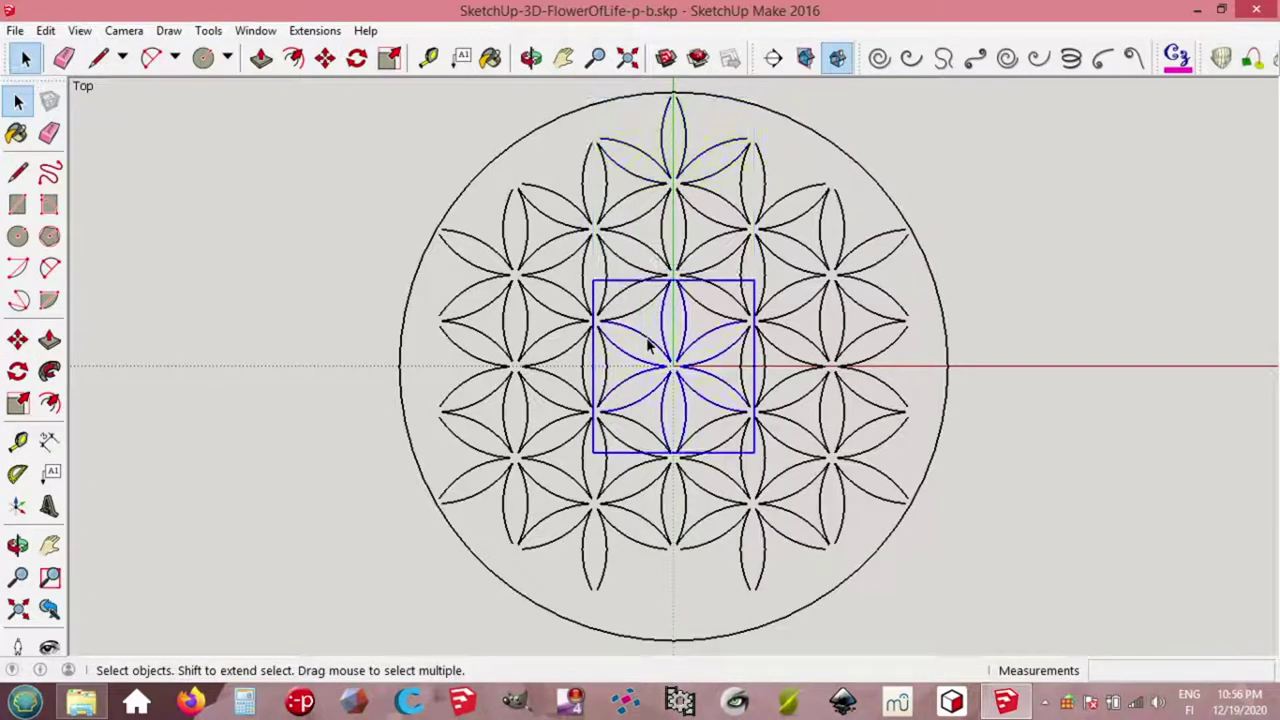
{"action": "key", "text": "m"}
{"action": "left_click", "coordinate": [651, 349]}
{"action": "key", "text": "ctrl"}
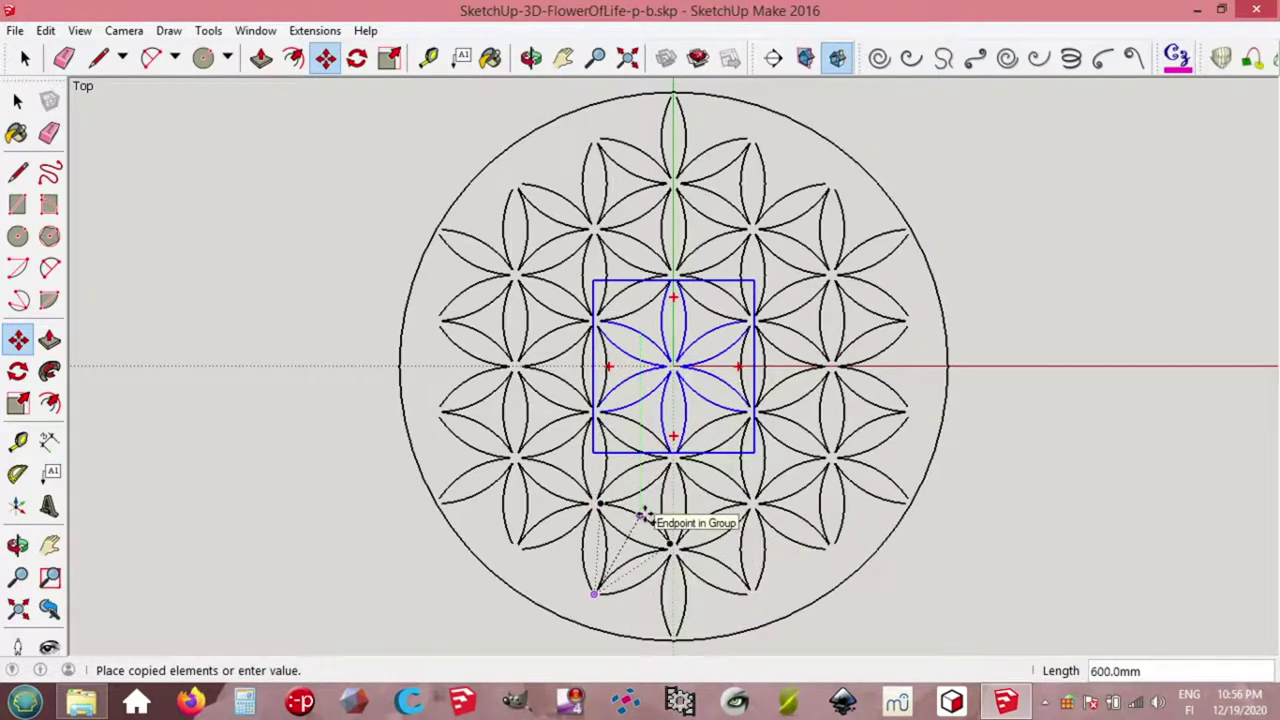
{"action": "type", "text": "600"}
{"action": "key", "text": "Return"}
{"action": "key", "text": "space"}
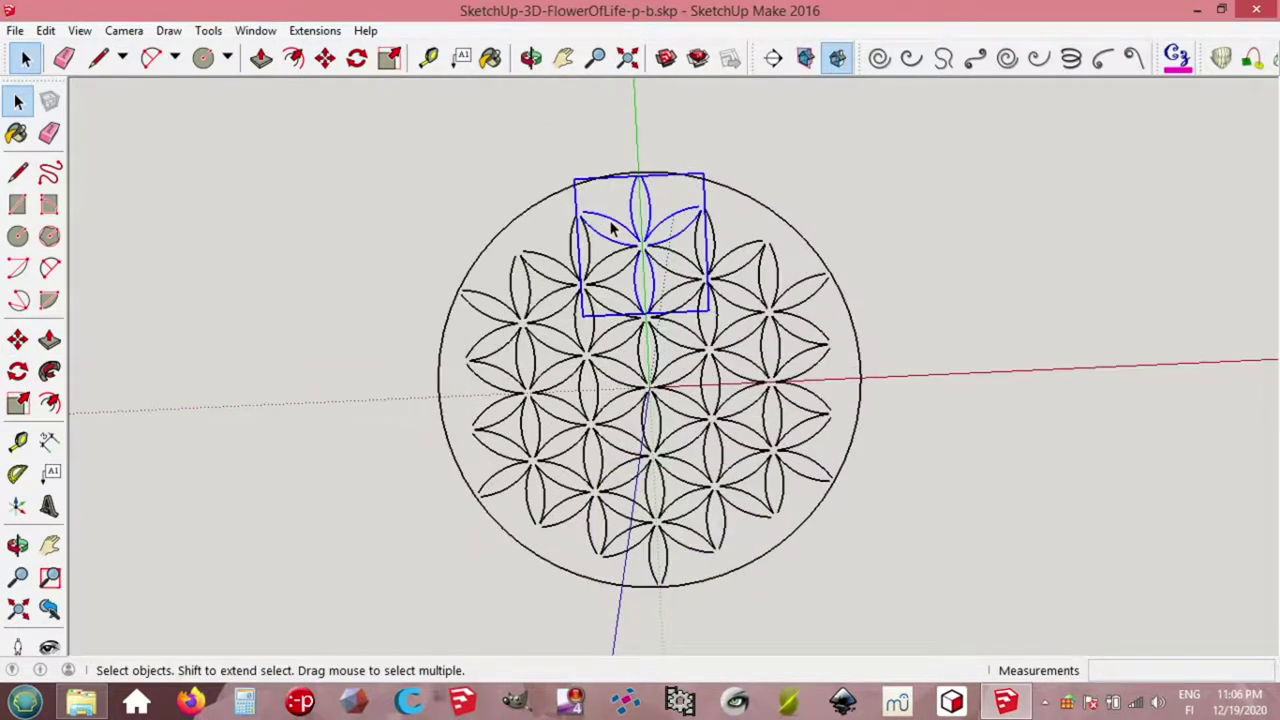
Step: Copy the topmost flower 300 mm upward along the green axis, centring the copy on the circle's edge
{"action": "key", "text": "m"}
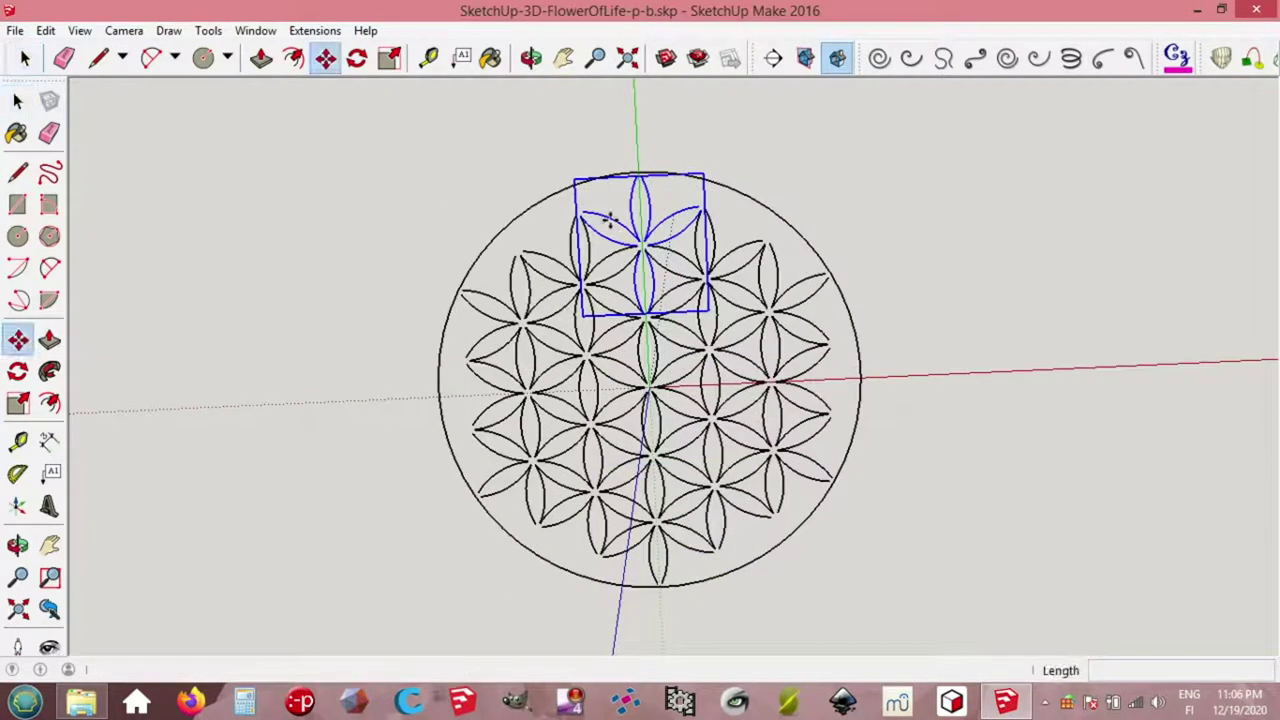
{"action": "key", "text": "ctrl"}
{"action": "left_click", "coordinate": [606, 210]}
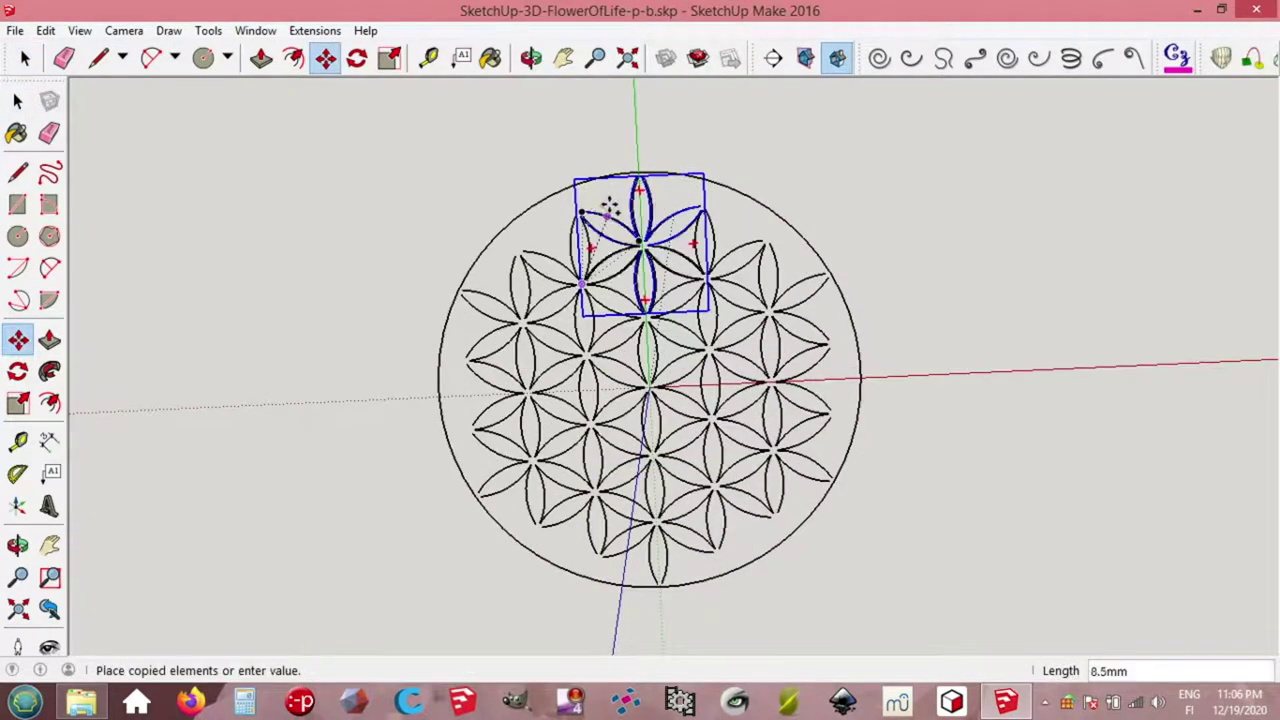
{"action": "left_click", "coordinate": [597, 150]}
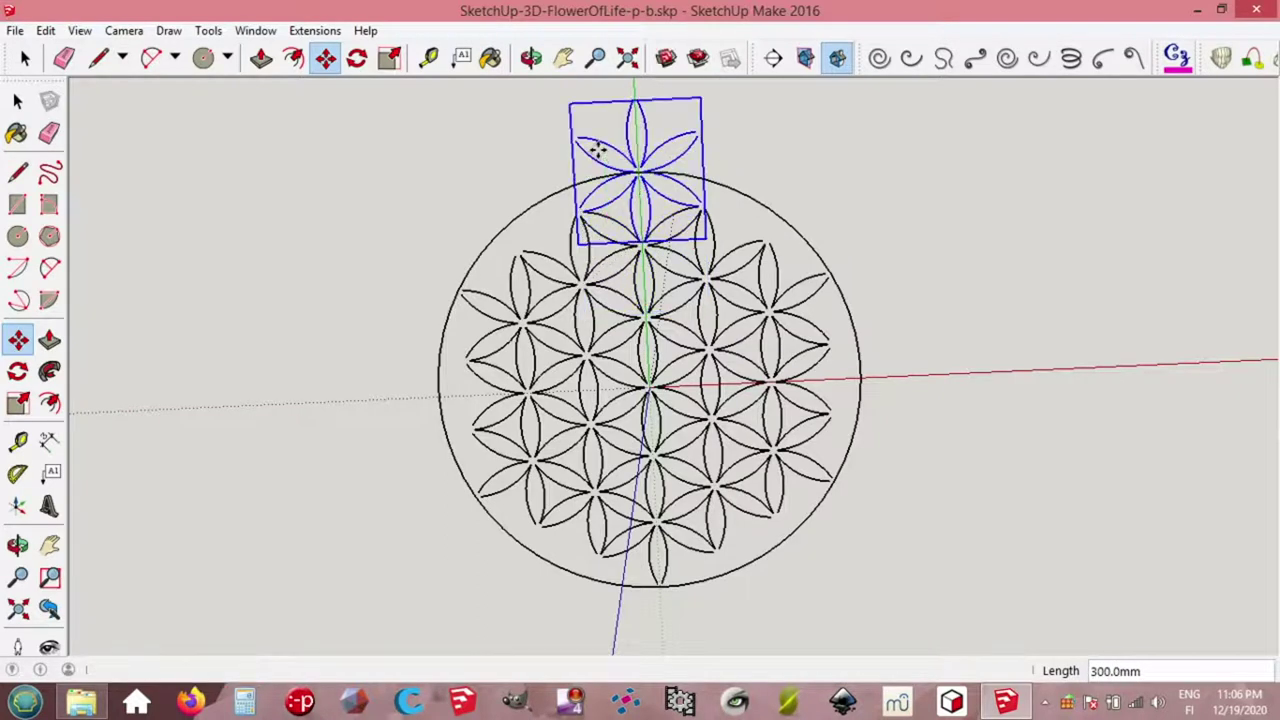
Step: Rotate-copy the topmost flower about the origin into five evenly spaced copies centred on the circle's edge
{"action": "scroll", "coordinate": [723, 394], "scroll_direction": "up", "scroll_amount": 3}
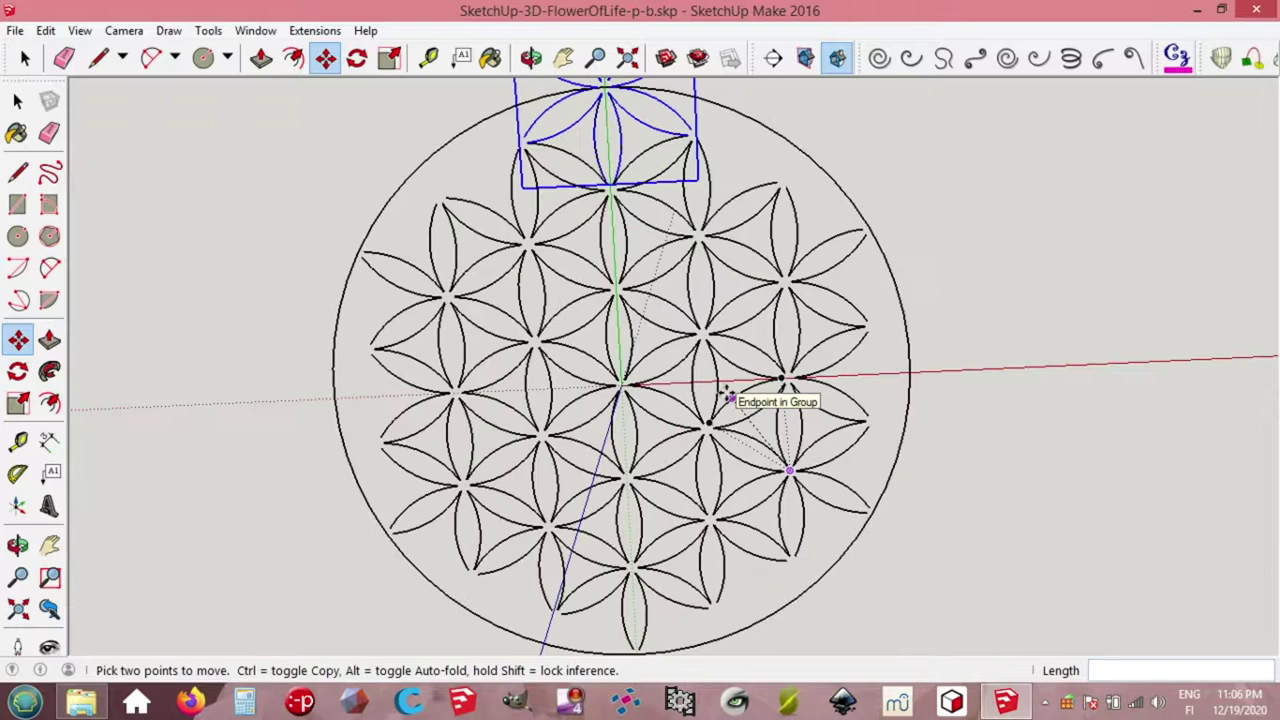
{"action": "key", "text": "q"}
{"action": "scroll", "coordinate": [625, 398], "scroll_direction": "up", "scroll_amount": 2}
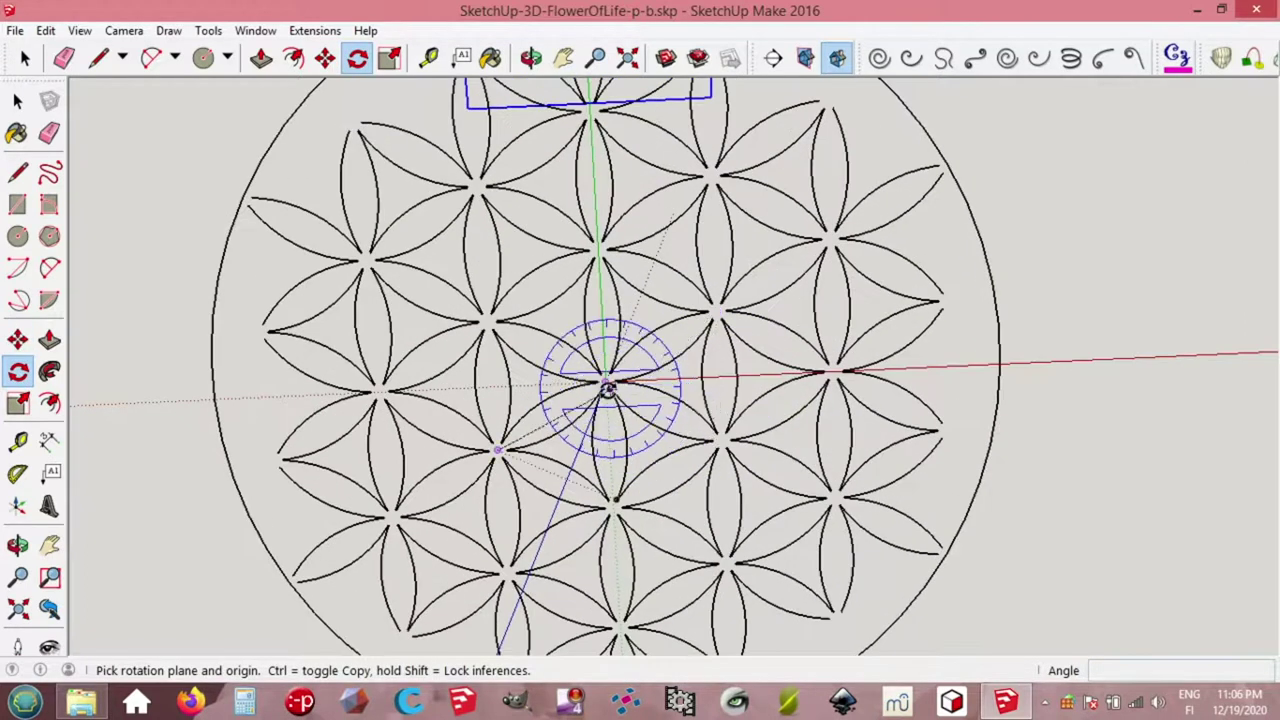
{"action": "scroll", "coordinate": [606, 390], "scroll_direction": "up", "scroll_amount": 3}
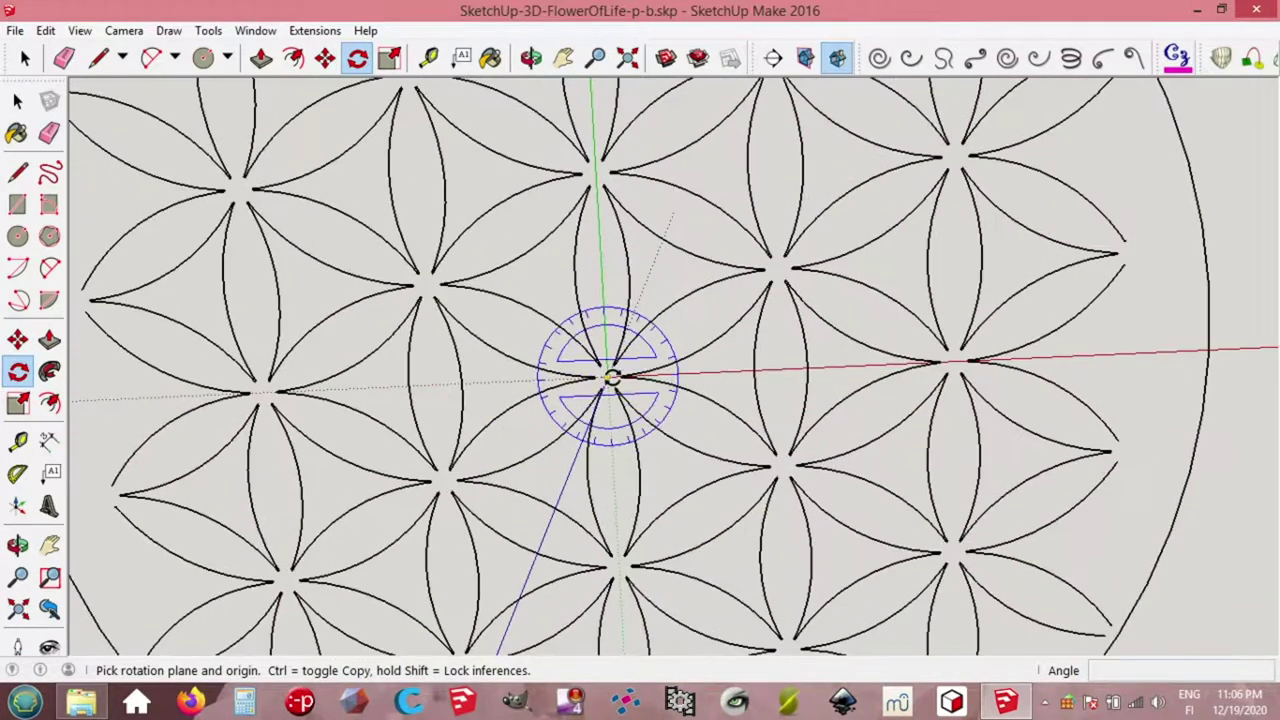
{"action": "left_click", "coordinate": [607, 377]}
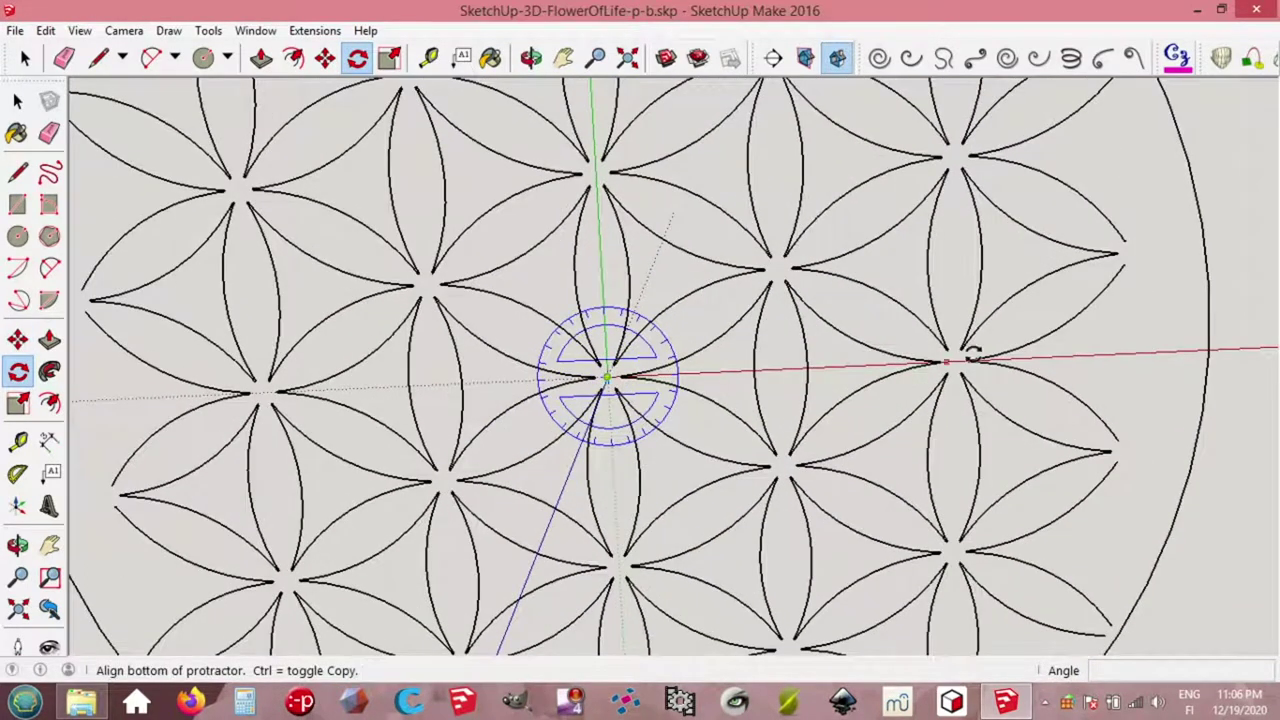
{"action": "scroll", "coordinate": [1092, 350], "scroll_direction": "down", "scroll_amount": 4}
{"action": "left_click", "coordinate": [1095, 350]}
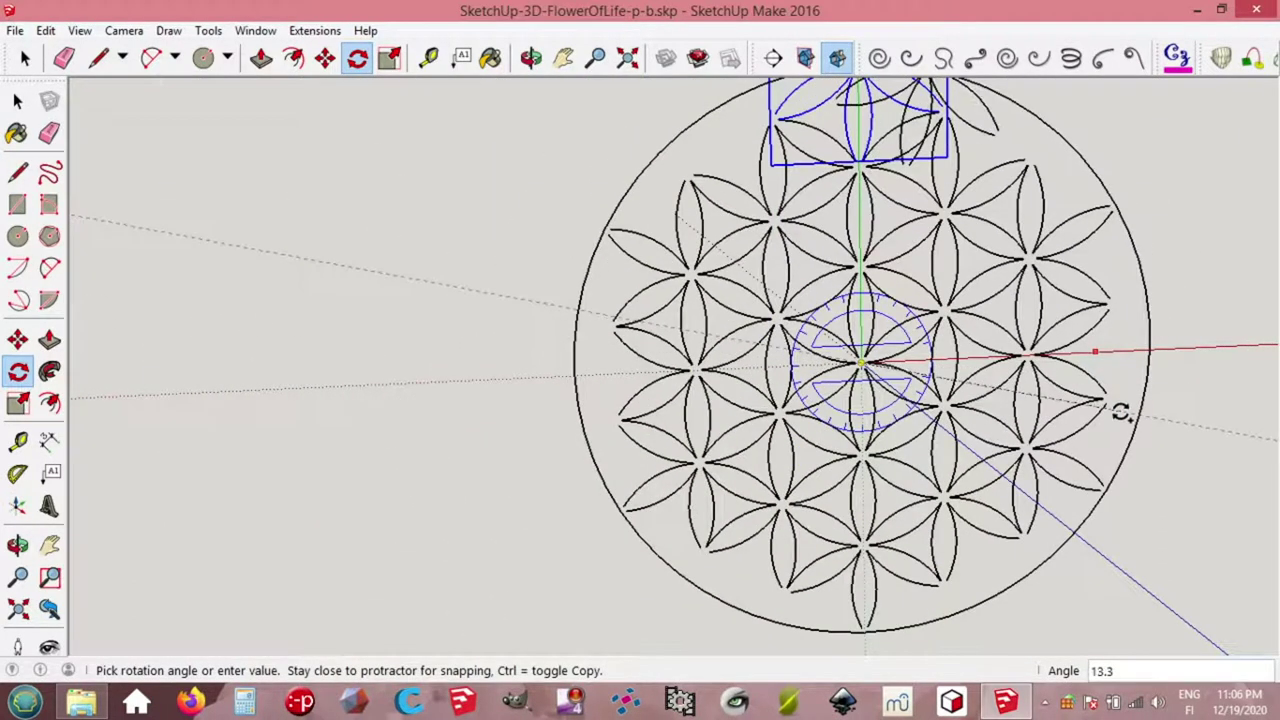
{"action": "key", "text": "Return"}
{"action": "type", "text": "*5"}
{"action": "key", "text": "Return"}
{"action": "key", "text": "space"}
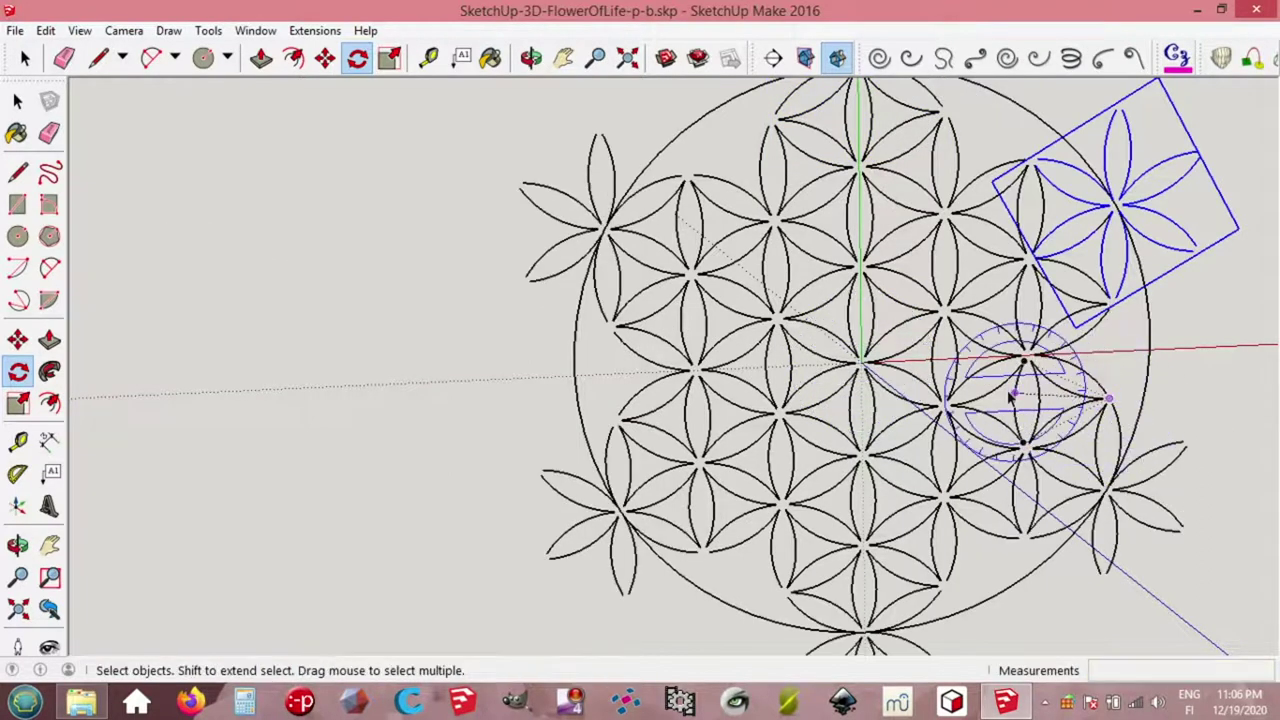
Step: Copy the upper-left flower nearest the green axis upward along that axis to fill the gap beside the topmost flower
{"action": "scroll", "coordinate": [860, 367], "scroll_direction": "down", "scroll_amount": 2}
{"action": "middle_click_drag", "start_coordinate": [808, 350], "coordinate": [743, 343]}
{"action": "left_click", "coordinate": [858, 337]}
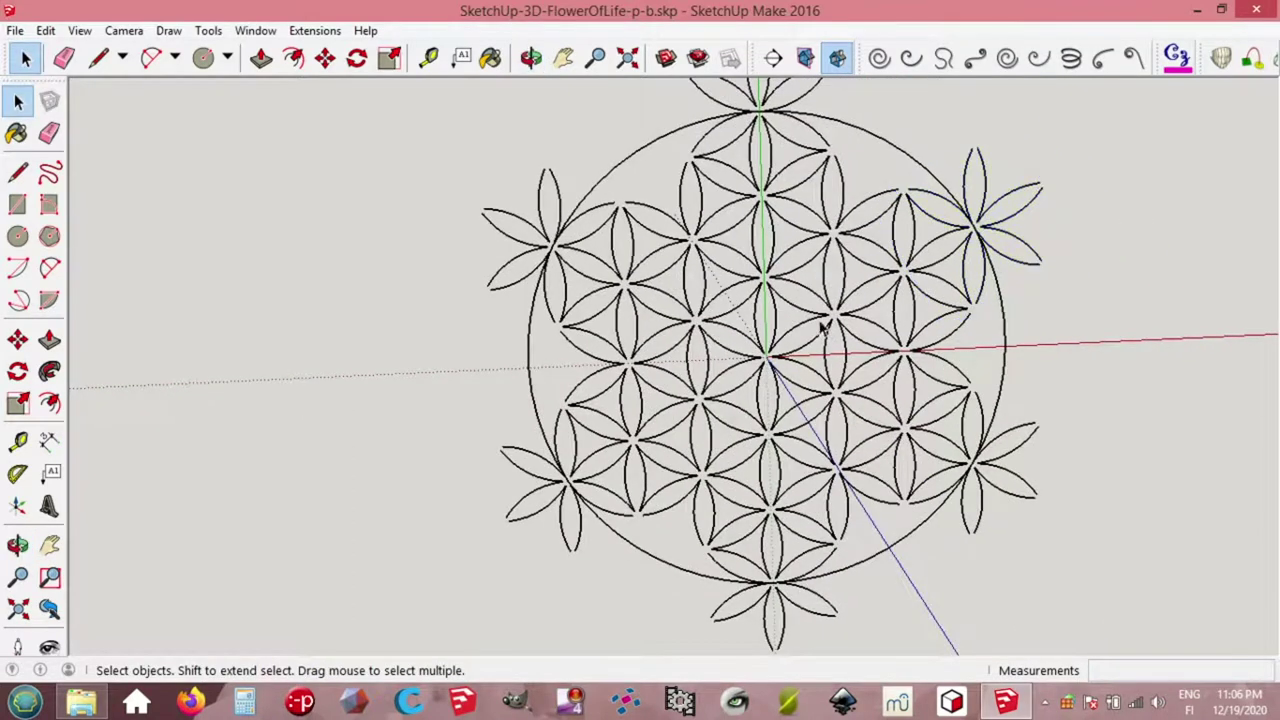
{"action": "left_click", "coordinate": [705, 278]}
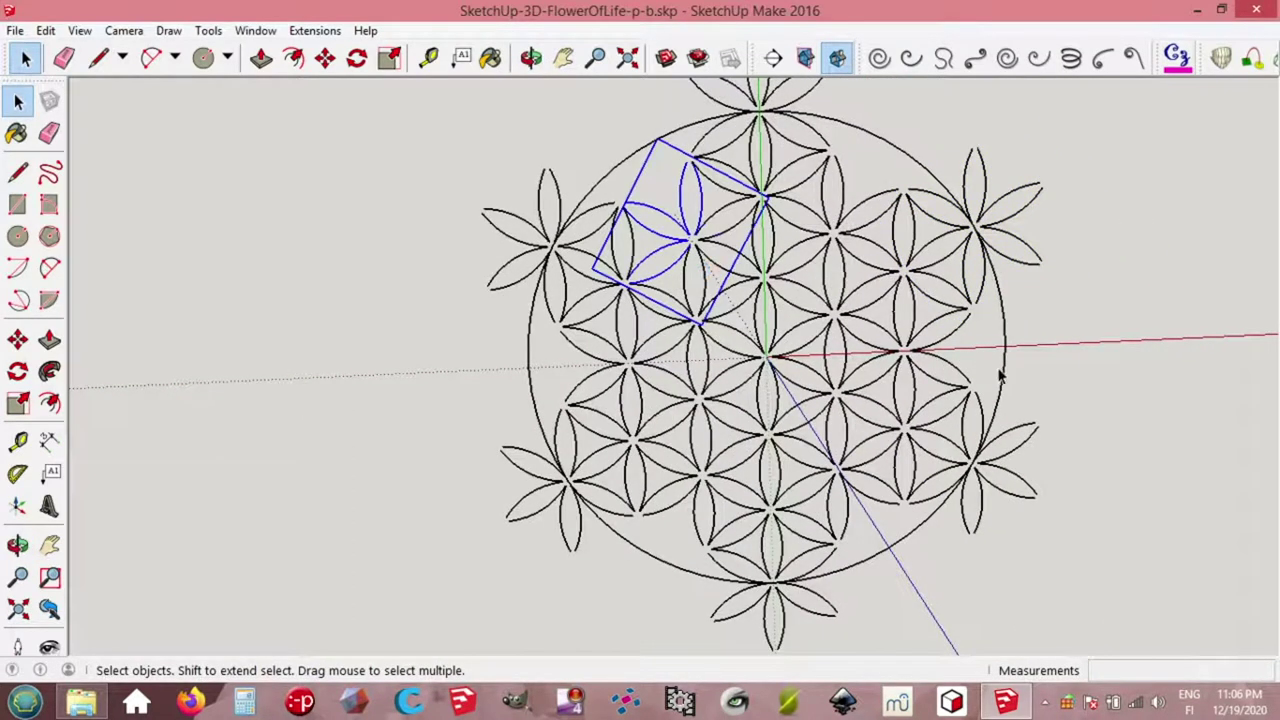
{"action": "key", "text": "m"}
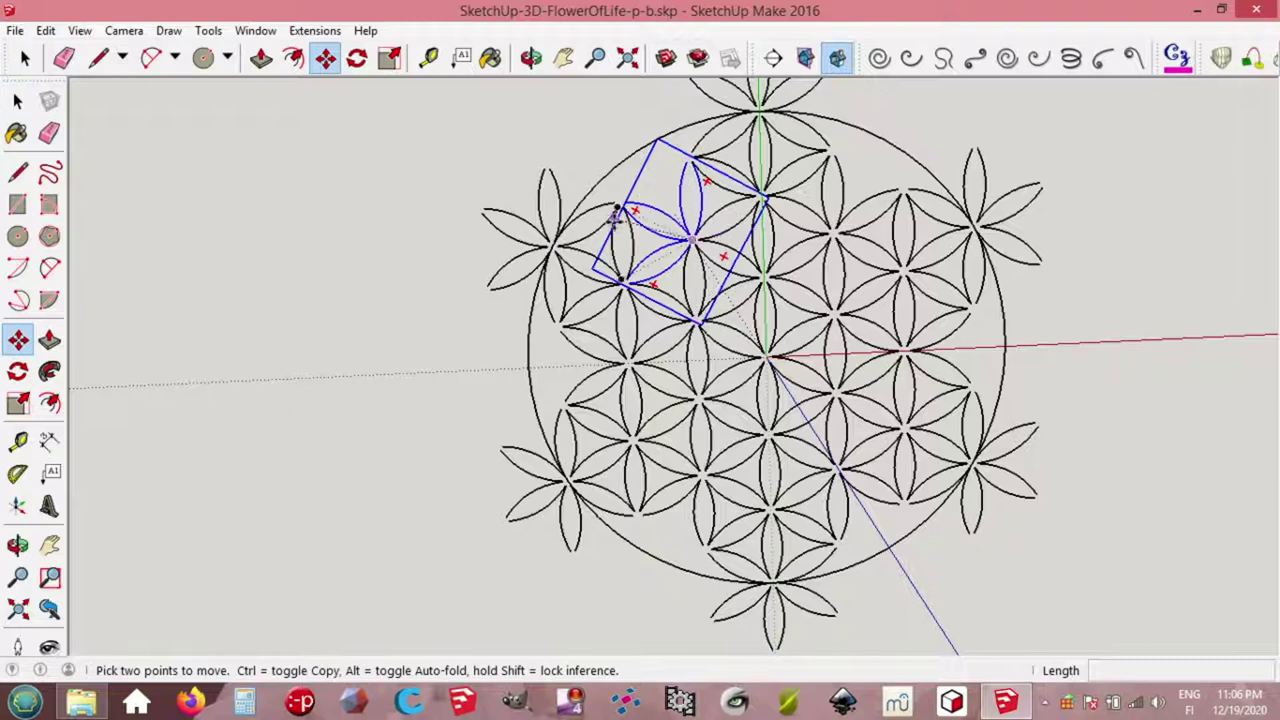
{"action": "left_click", "coordinate": [657, 214]}
{"action": "key", "text": "ctrl"}
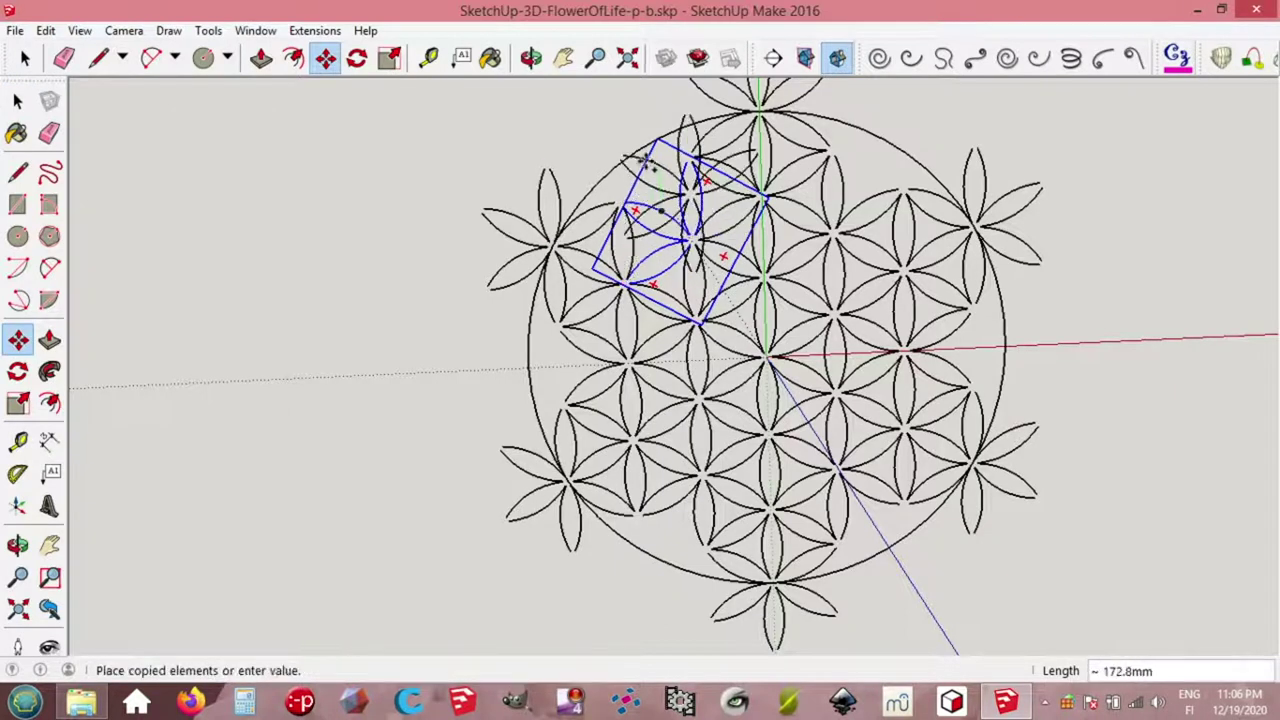
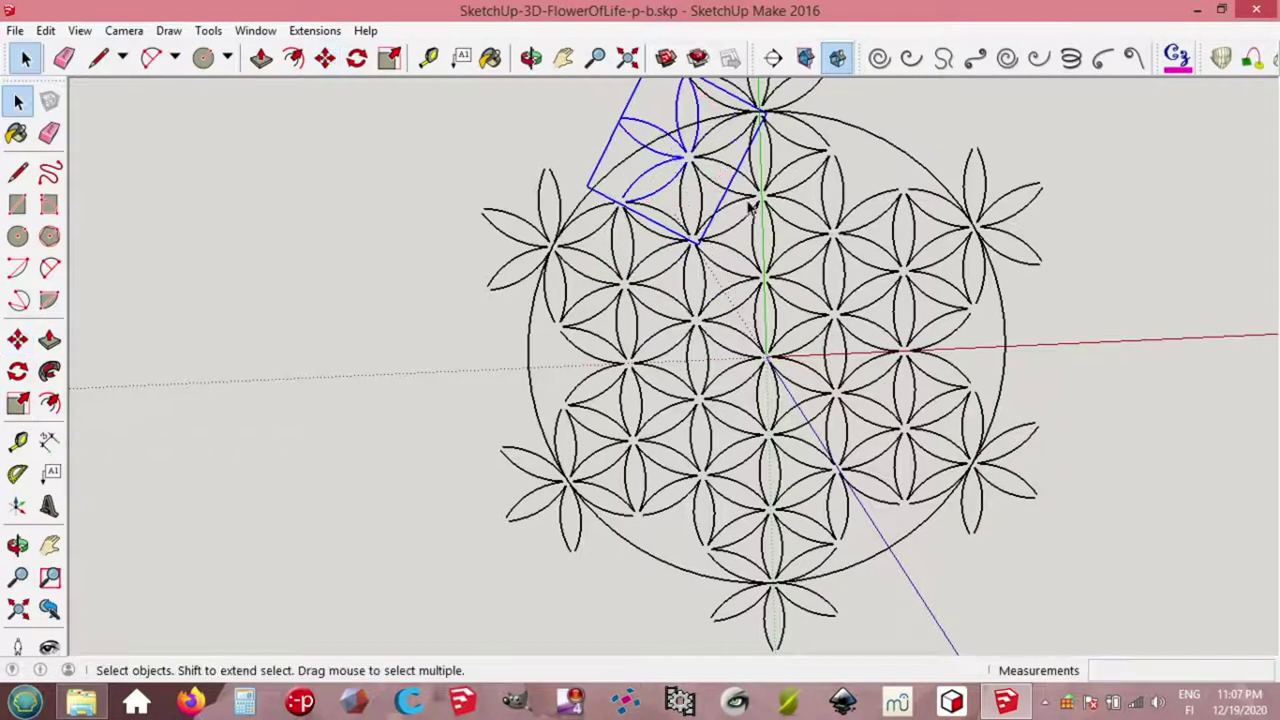
Step: Copy the flower just inside the circle's upper-right outer flower 300 mm upward along the green axis
{"action": "left_click", "coordinate": [899, 257]}
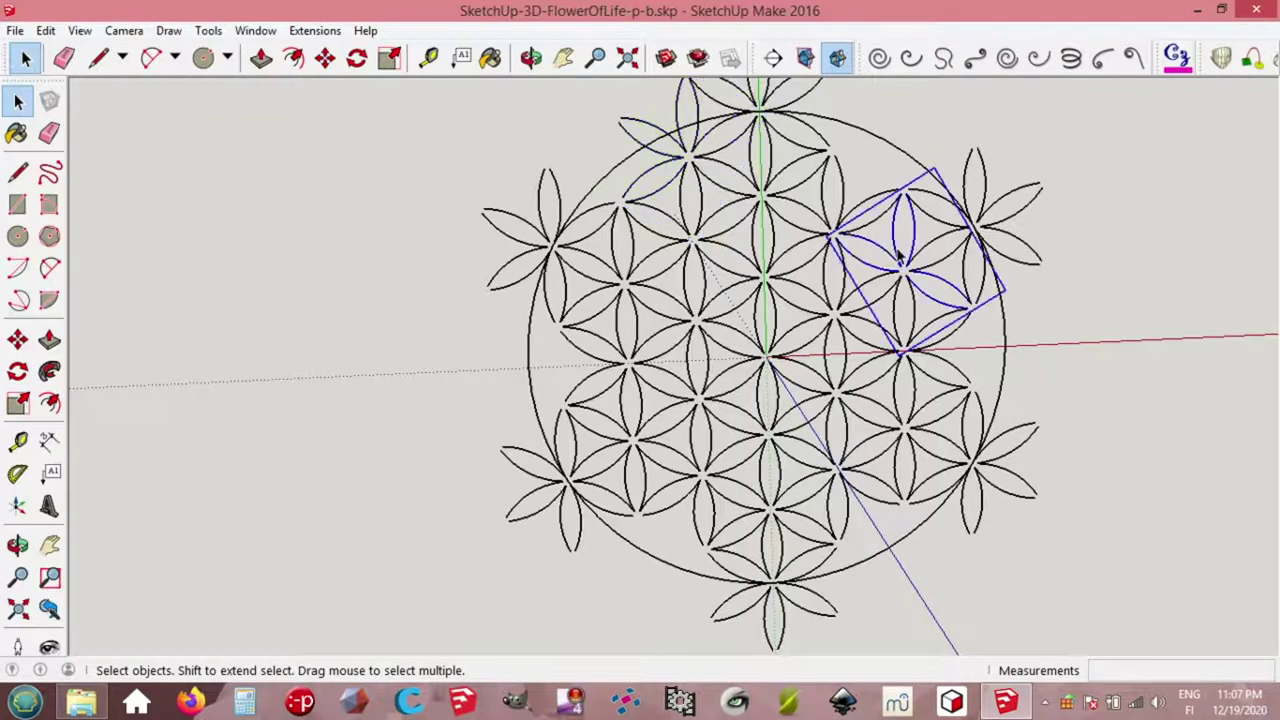
{"action": "key", "text": "m"}
{"action": "key", "text": "ctrl"}
{"action": "left_click", "coordinate": [899, 257]}
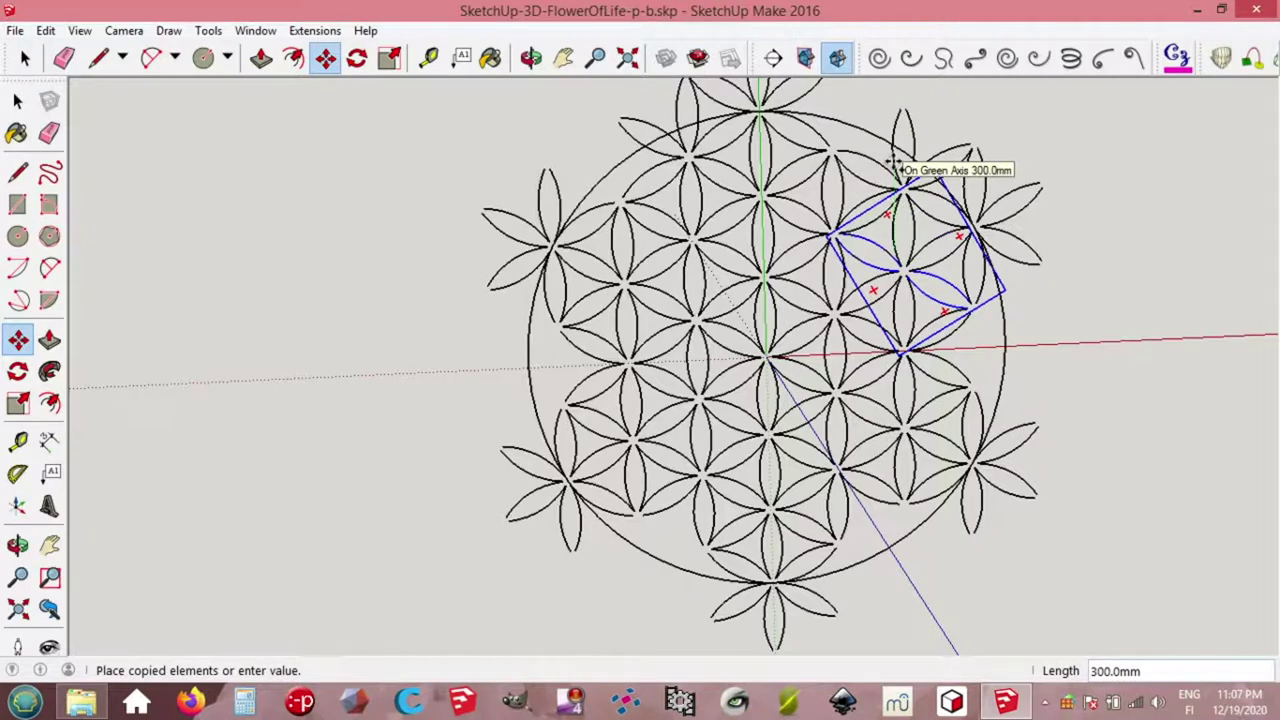
{"action": "left_click", "coordinate": [898, 165]}
{"action": "key", "text": "space"}
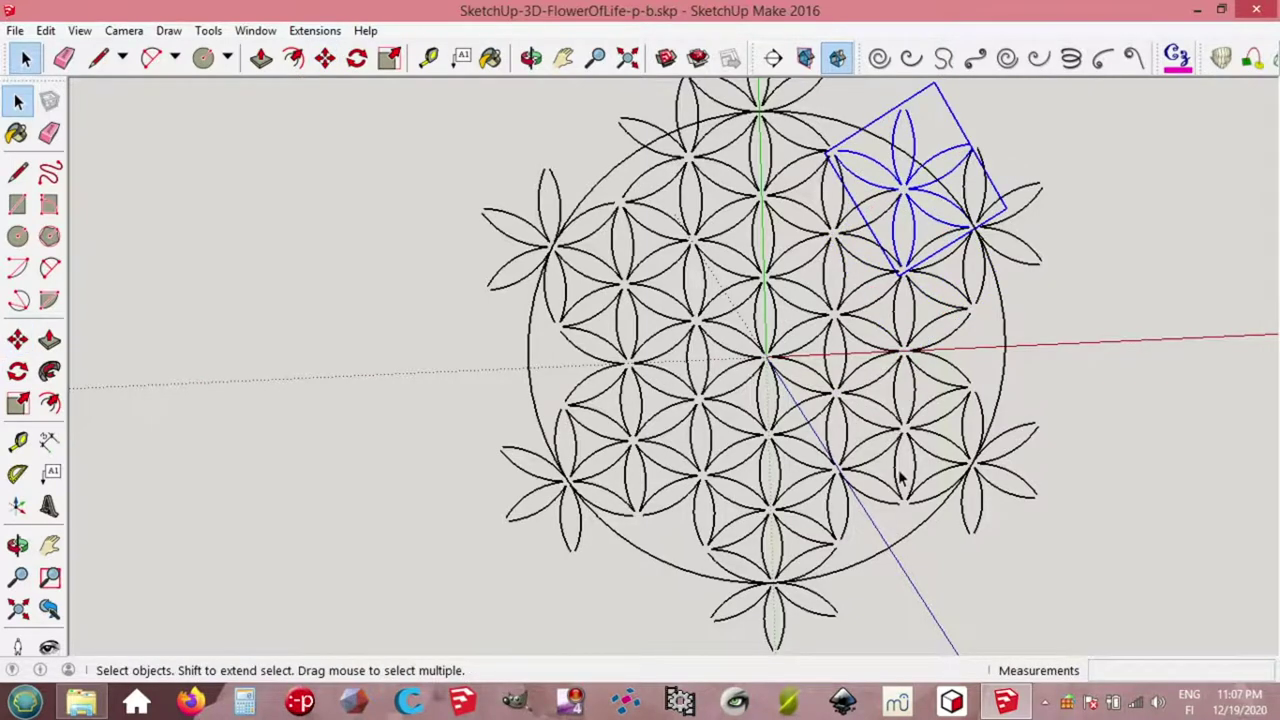
Step: Copy the flower just inside the circle's lower-left outer flower 300 mm downward along the green axis
{"action": "left_click", "coordinate": [645, 478]}
{"action": "key", "text": "m"}
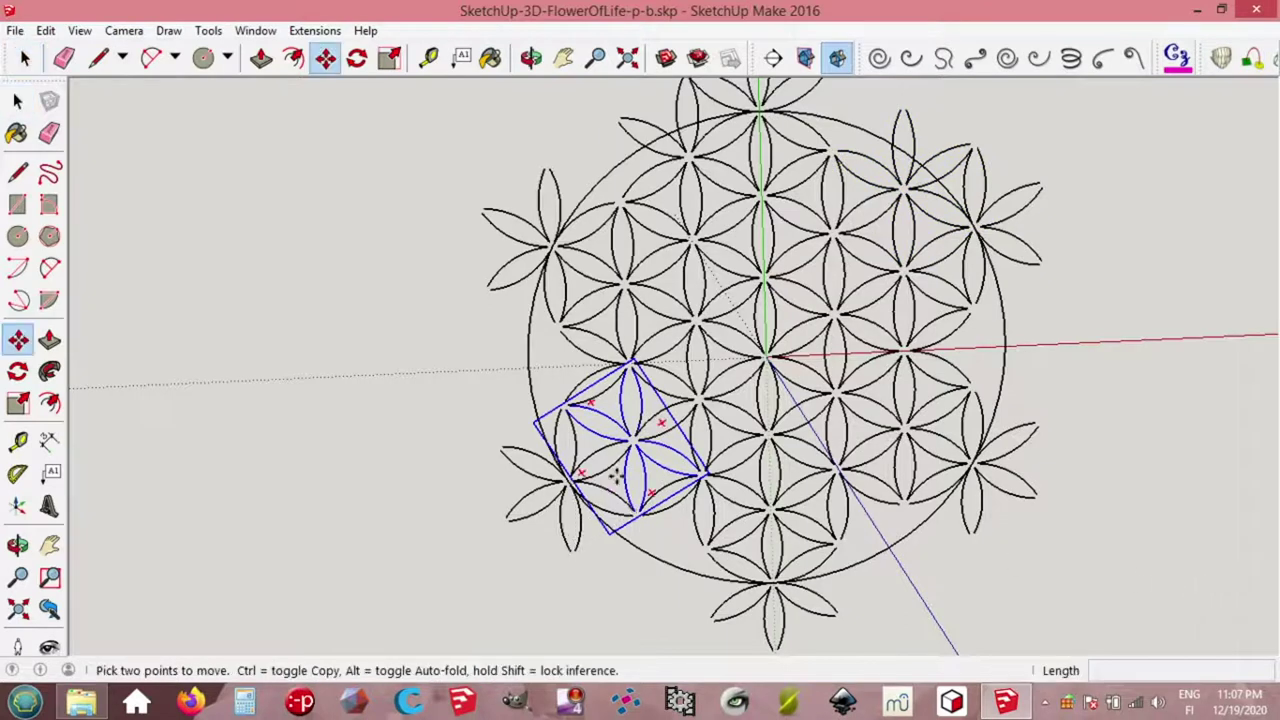
{"action": "key", "text": "ctrl"}
{"action": "left_click", "coordinate": [645, 473]}
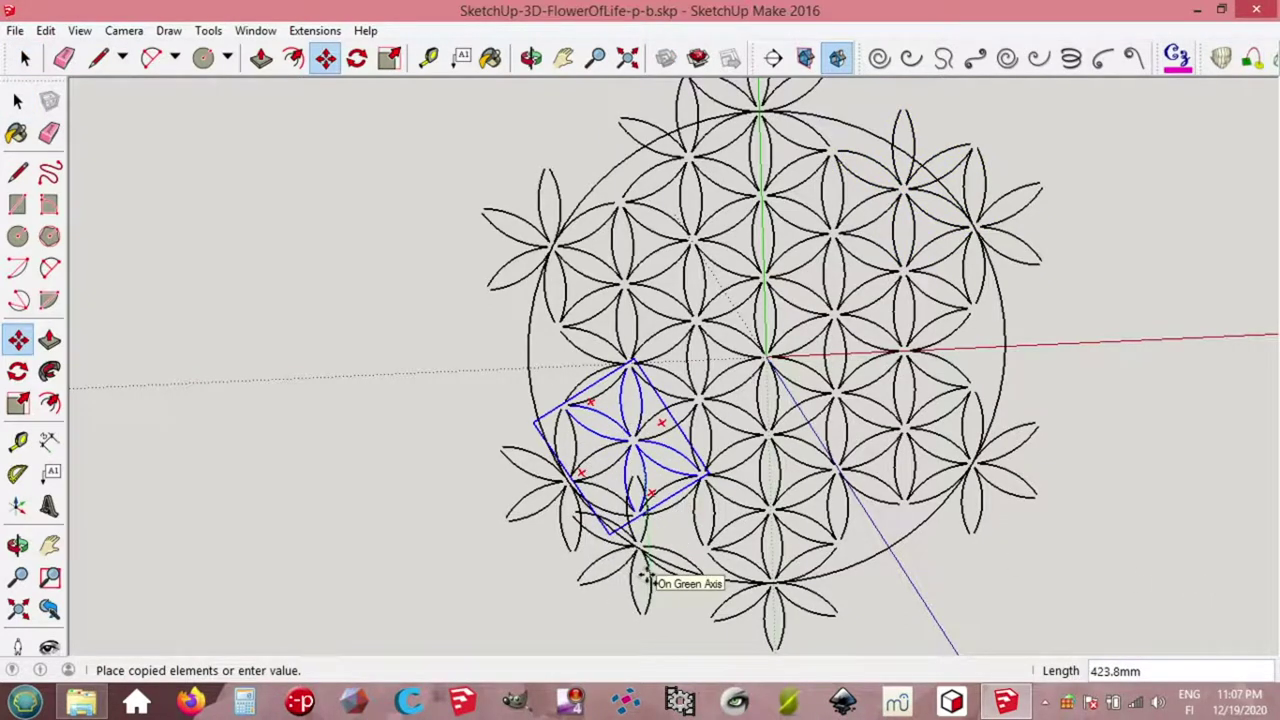
{"action": "type", "text": "3"}
{"action": "key", "text": "Return"}
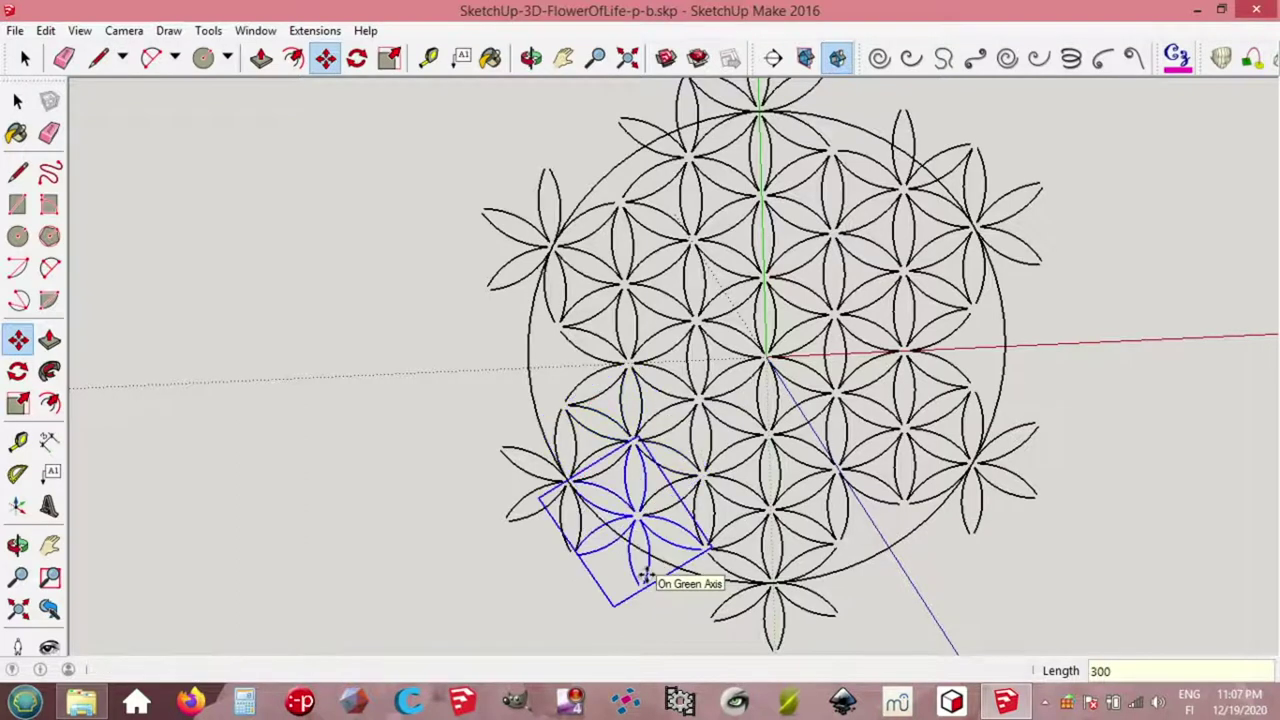
{"action": "key", "text": "space"}
Step: Copy the flower just inside the circle's lower-right outer flower 300 mm downward along the green axis
{"action": "key", "text": "m"}
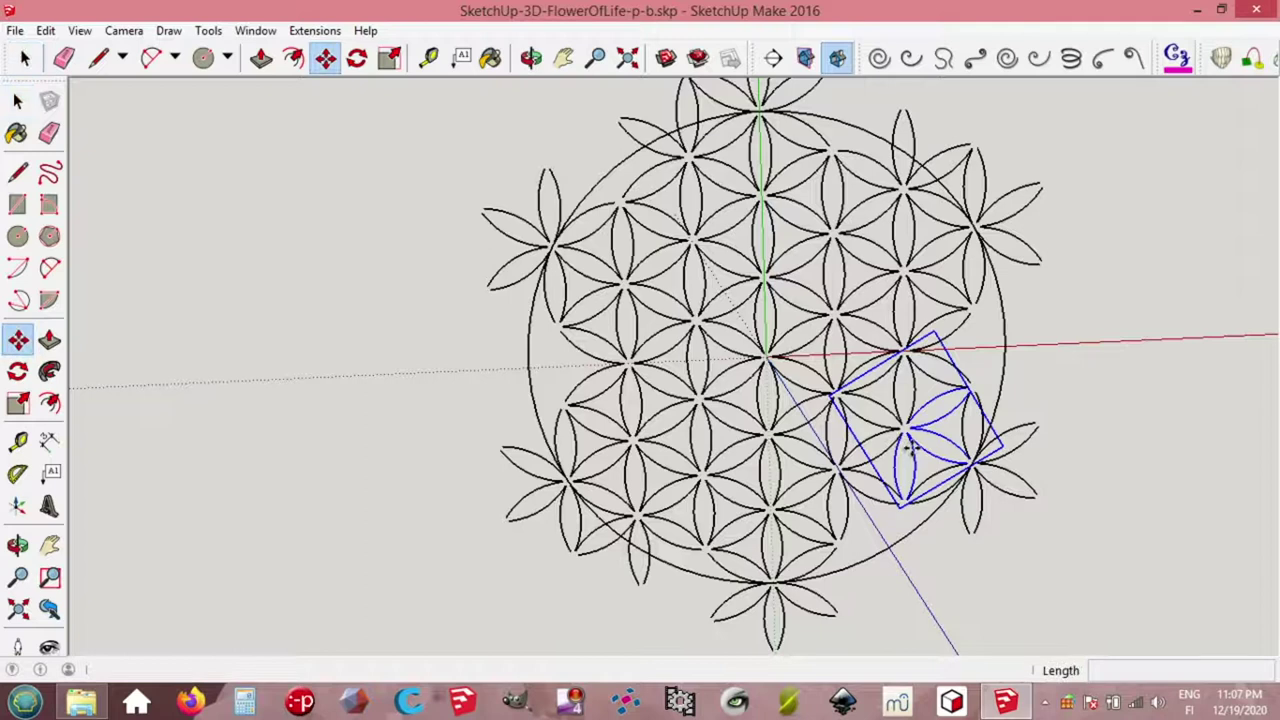
{"action": "key", "text": "ctrl"}
{"action": "left_click", "coordinate": [910, 447]}
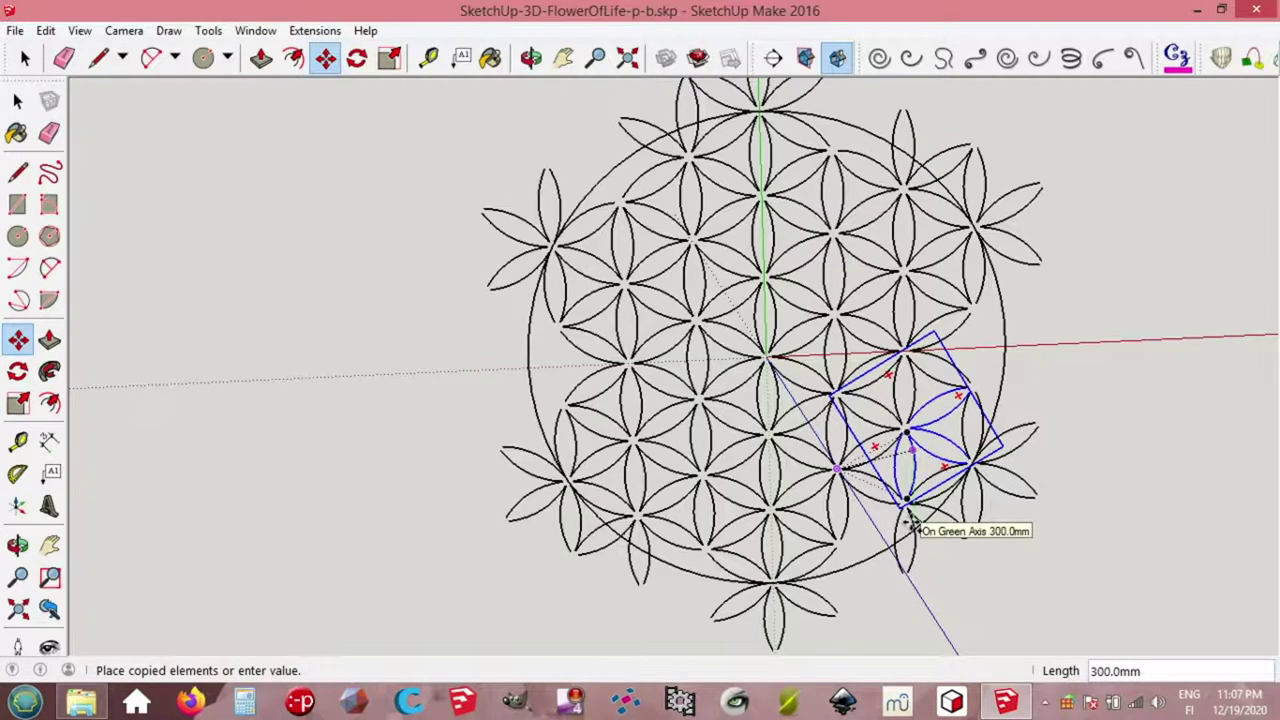
{"action": "key", "text": "space"}
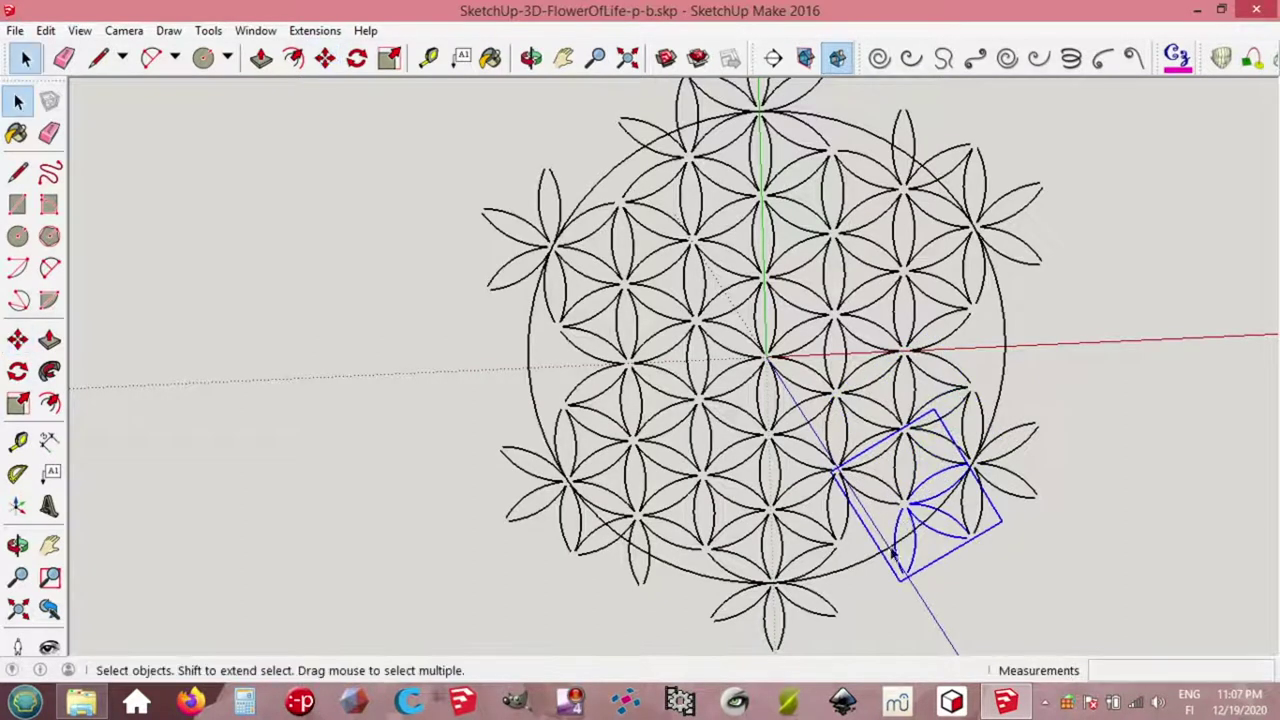
Step: Copy the lower-right flower nearest the green axis 300 mm downward to fill the gap beside the bottom flower
{"action": "middle_click_drag", "start_coordinate": [865, 578], "coordinate": [770, 505]}
{"action": "left_click", "coordinate": [770, 505]}
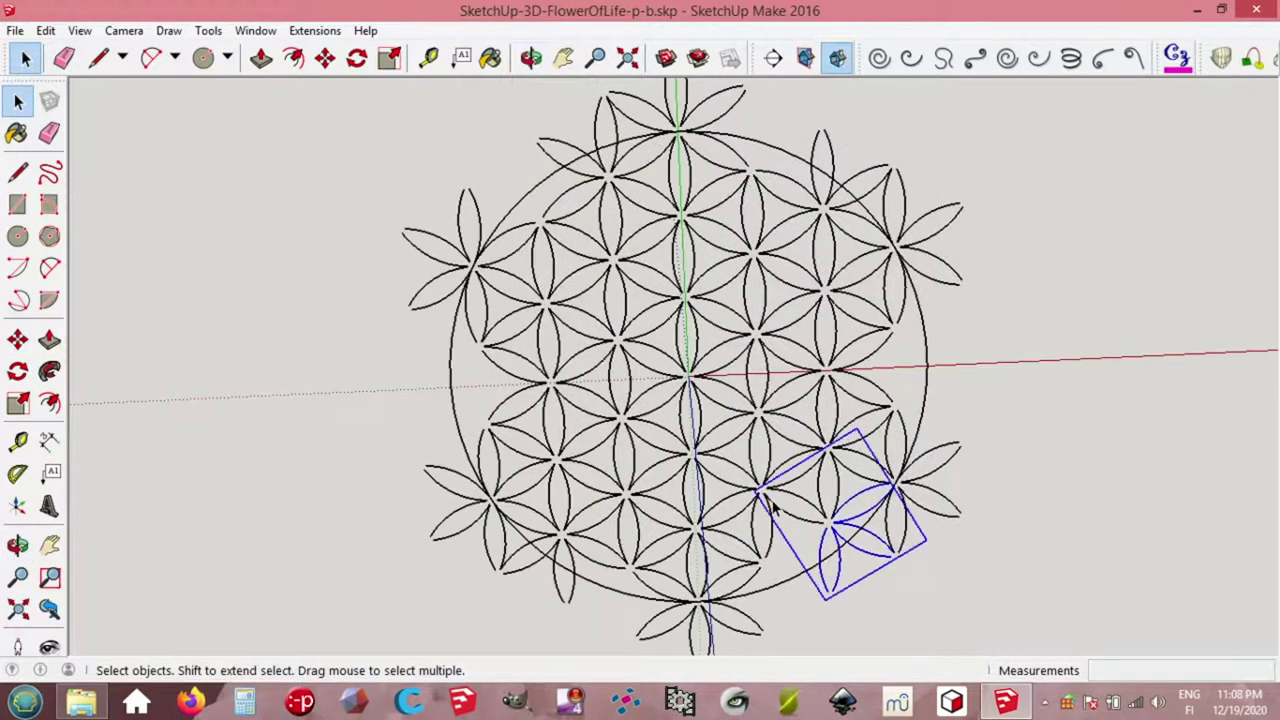
{"action": "key", "text": "ctrl+z"}
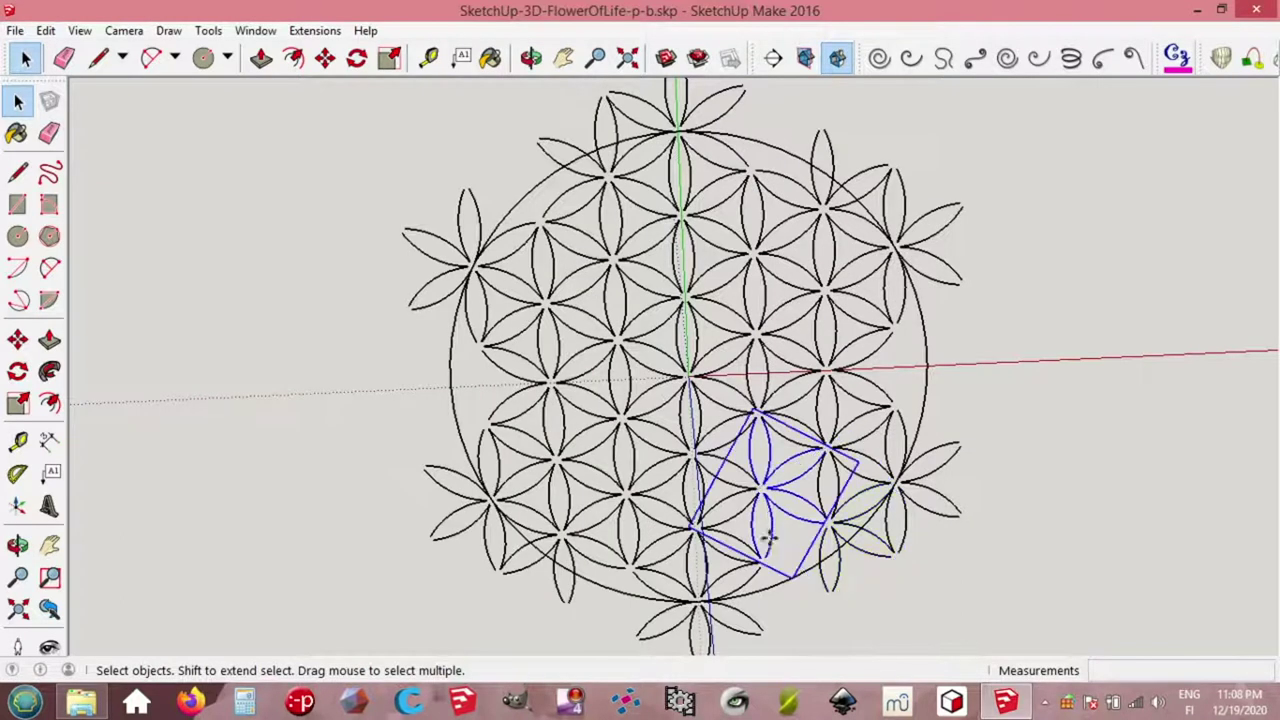
{"action": "key", "text": "m"}
{"action": "left_click", "coordinate": [766, 535]}
{"action": "key", "text": "ctrl"}
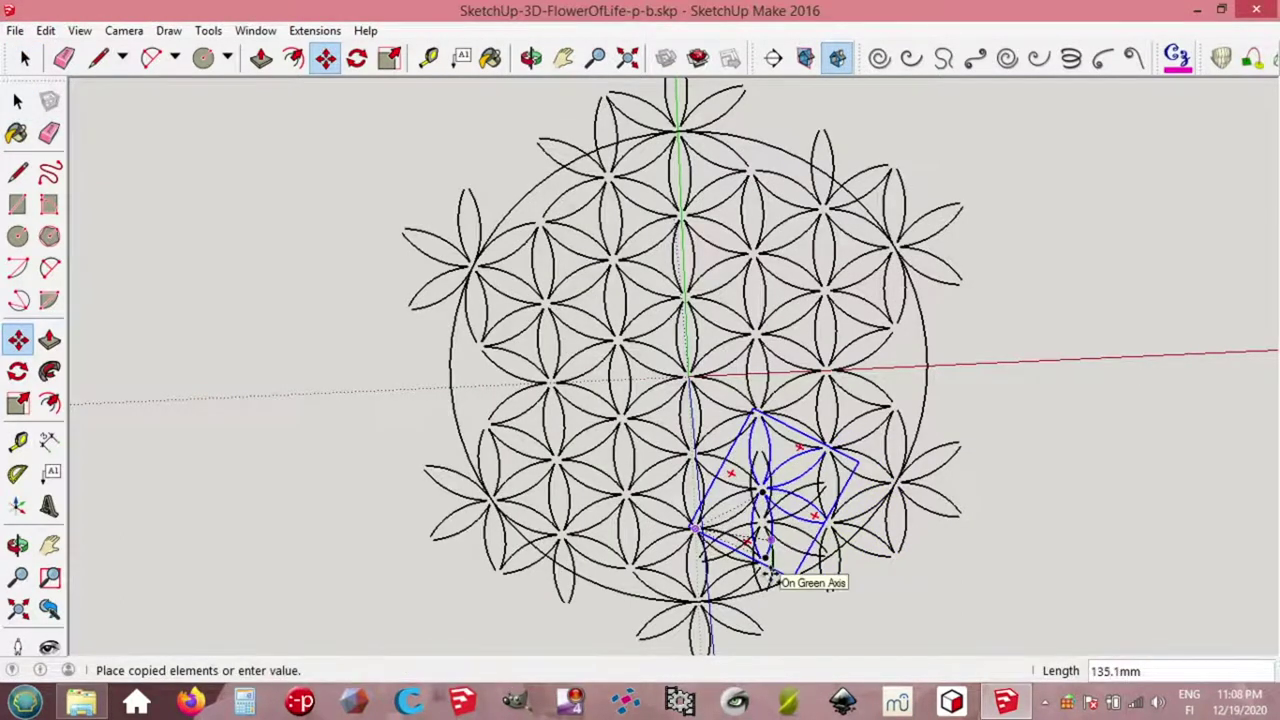
{"action": "type", "text": "300"}
{"action": "key", "text": "Return"}
{"action": "key", "text": "space"}
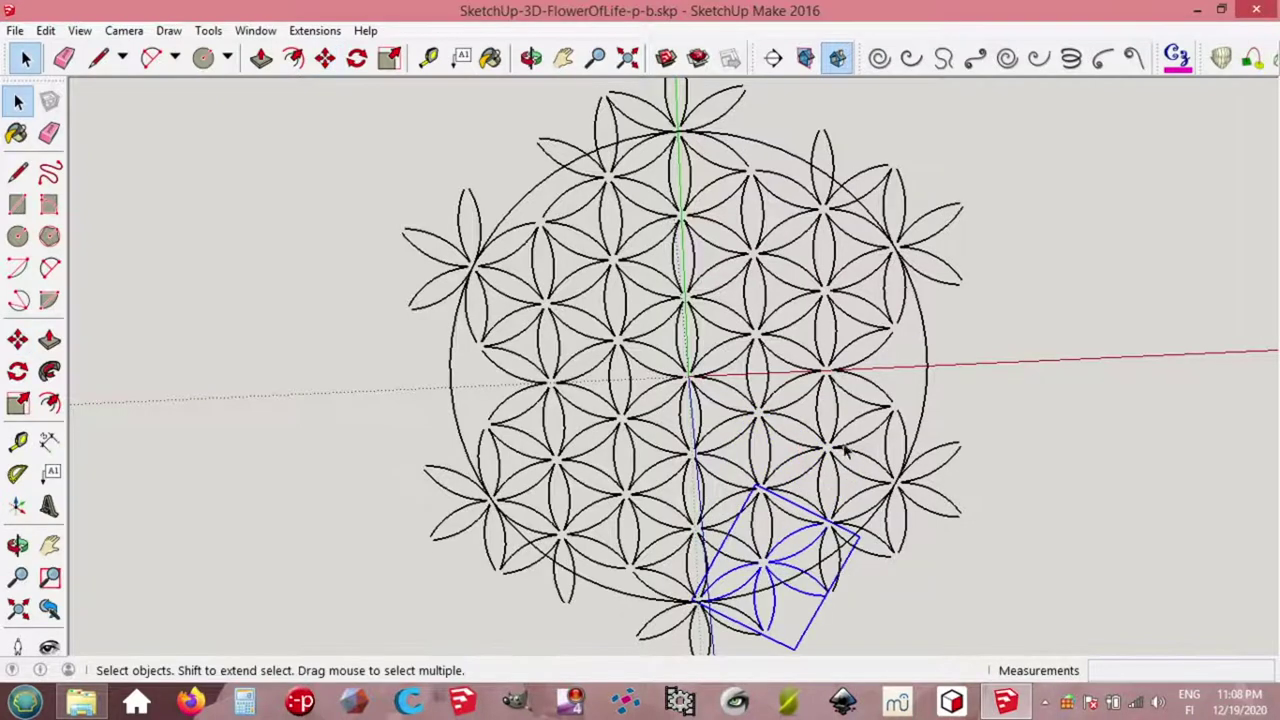
Step: Copy the upper-right outer flower on the circle's edge 300 mm downward along the green axis
{"action": "left_click", "coordinate": [906, 296]}
{"action": "key", "text": "m"}
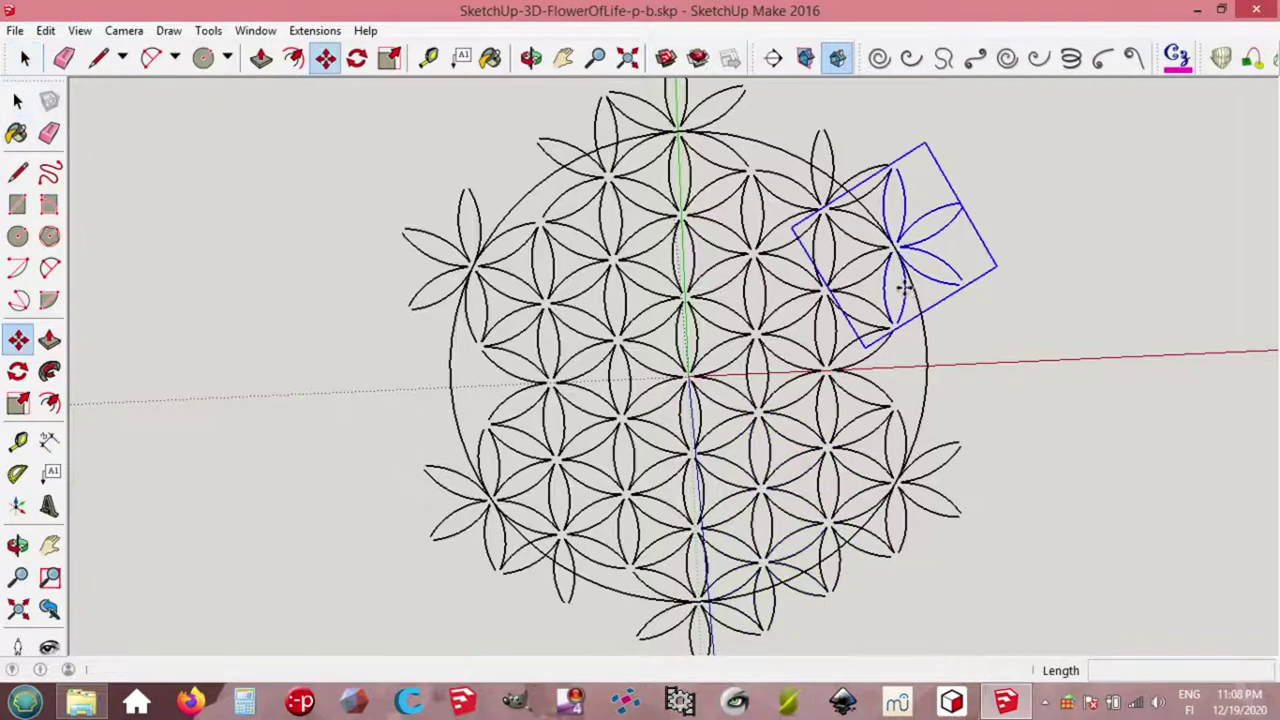
{"action": "key", "text": "ctrl"}
{"action": "left_click", "coordinate": [906, 290]}
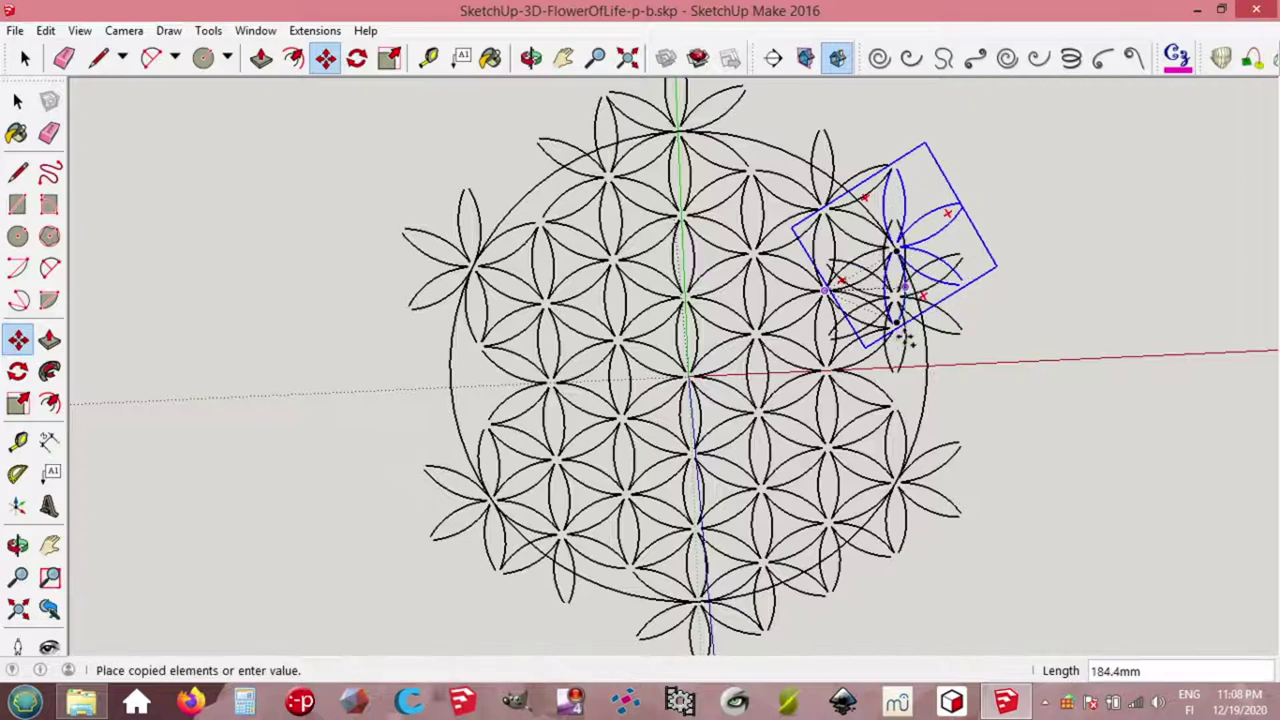
{"action": "type", "text": "3"}
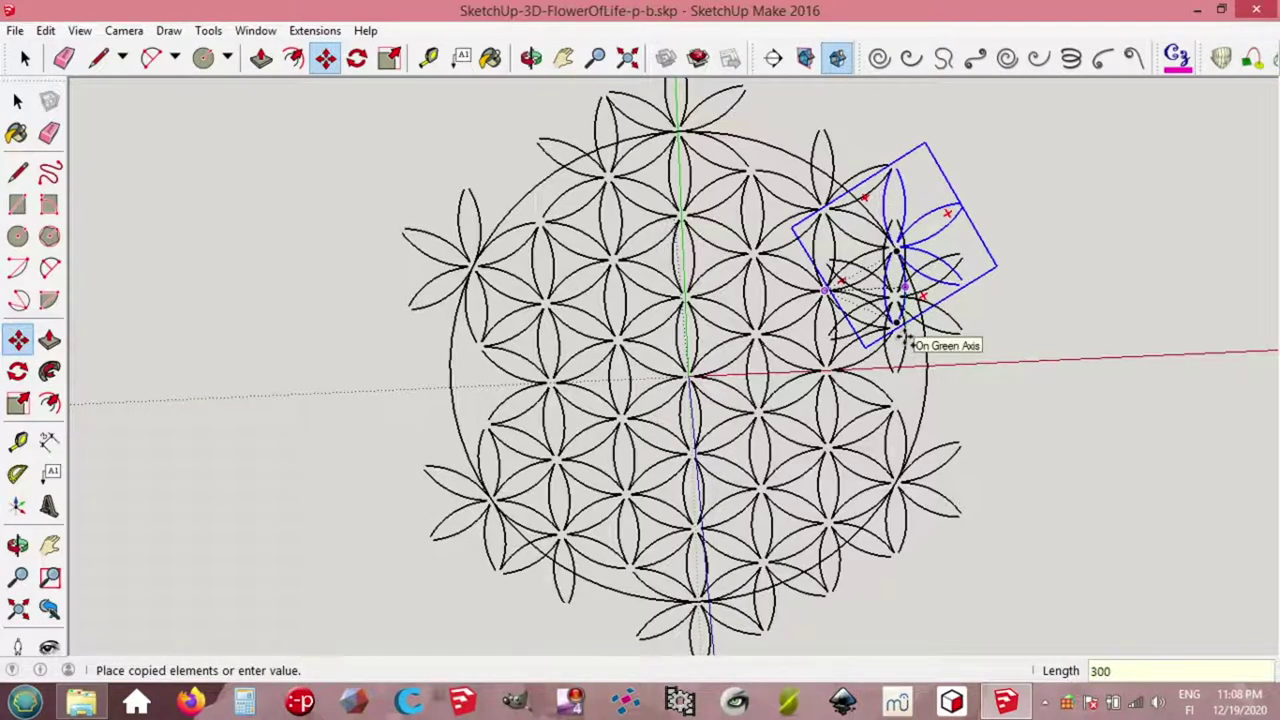
{"action": "type", "text": "00"}
{"action": "key", "text": "Return"}
{"action": "key", "text": "space"}
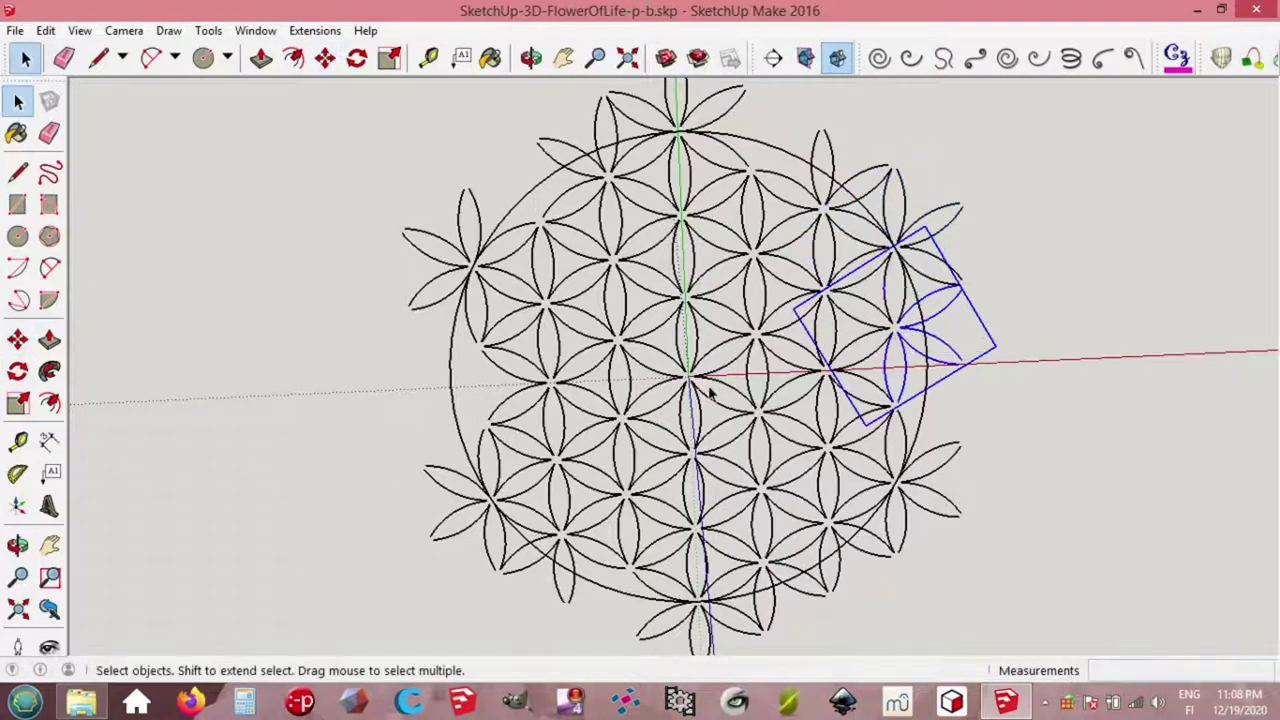
Step: Copy the upper-left outer flower on the circle's edge 300 mm downward along the green axis
{"action": "left_click", "coordinate": [433, 308]}
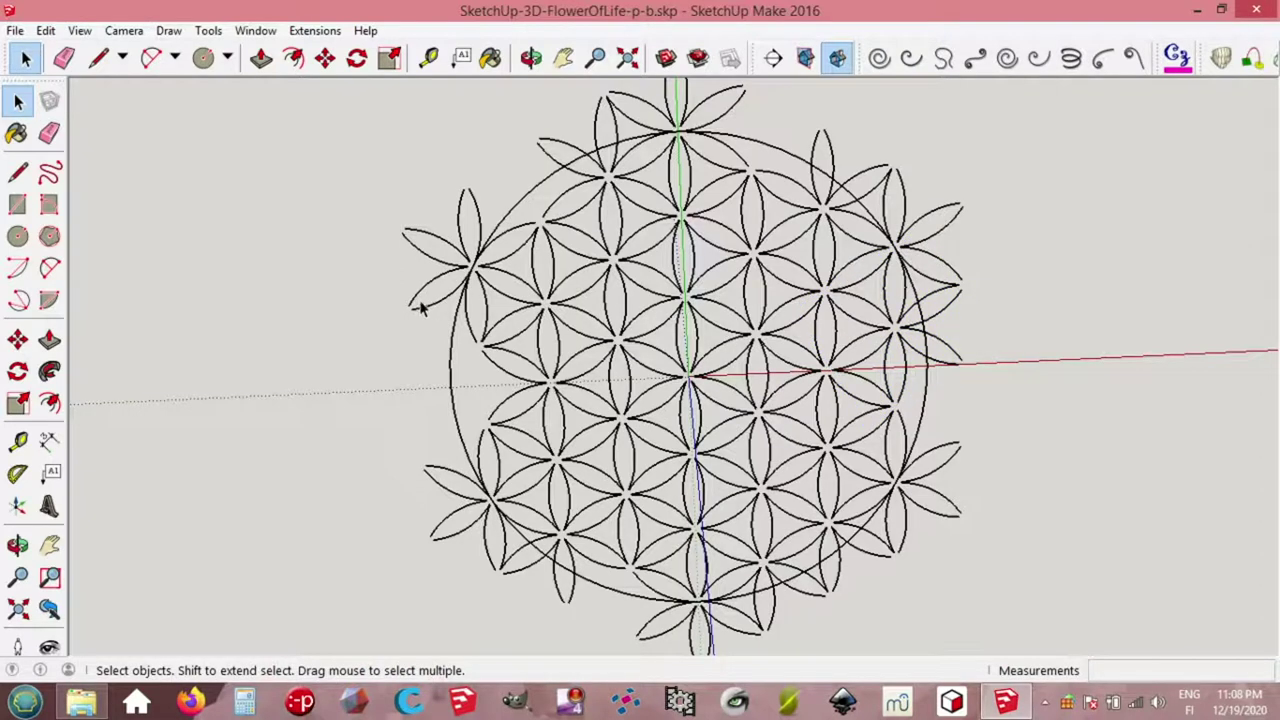
{"action": "left_click", "coordinate": [420, 312]}
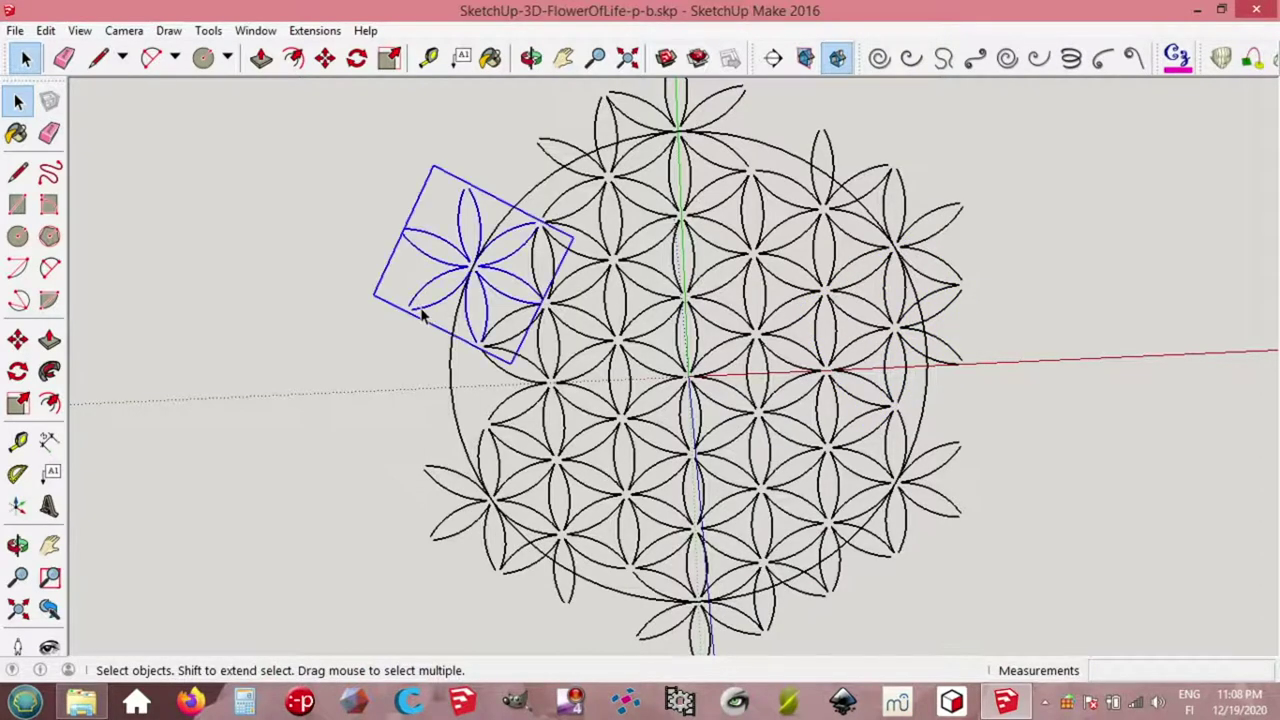
{"action": "key", "text": "m"}
{"action": "left_click", "coordinate": [416, 304]}
{"action": "key", "text": "ctrl"}
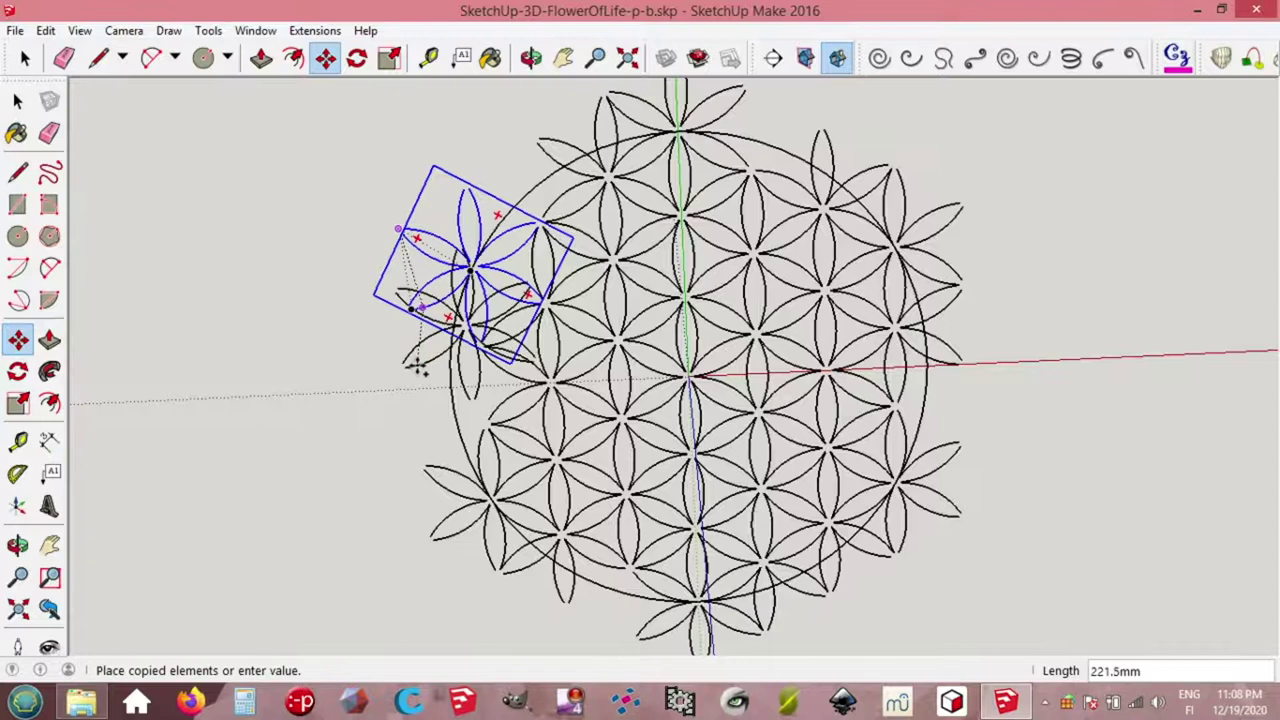
{"action": "type", "text": "3"}
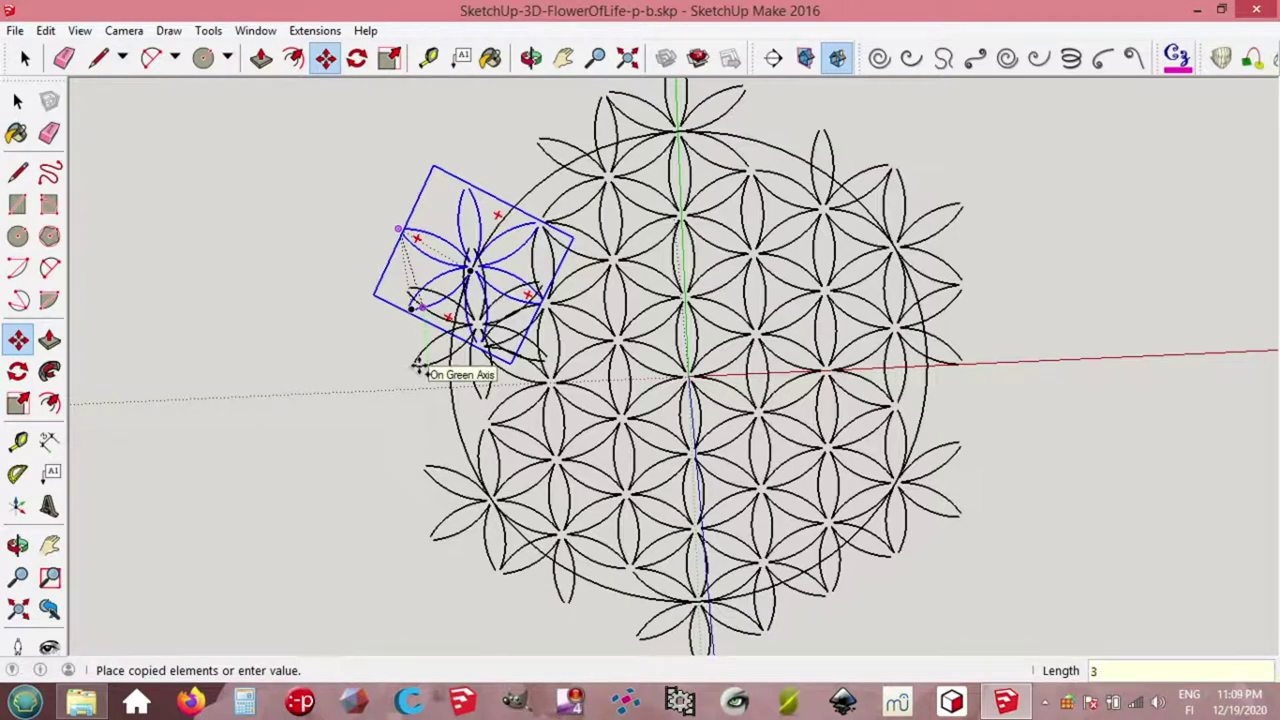
{"action": "type", "text": "00"}
{"action": "key", "text": "Return"}
{"action": "key", "text": "space"}
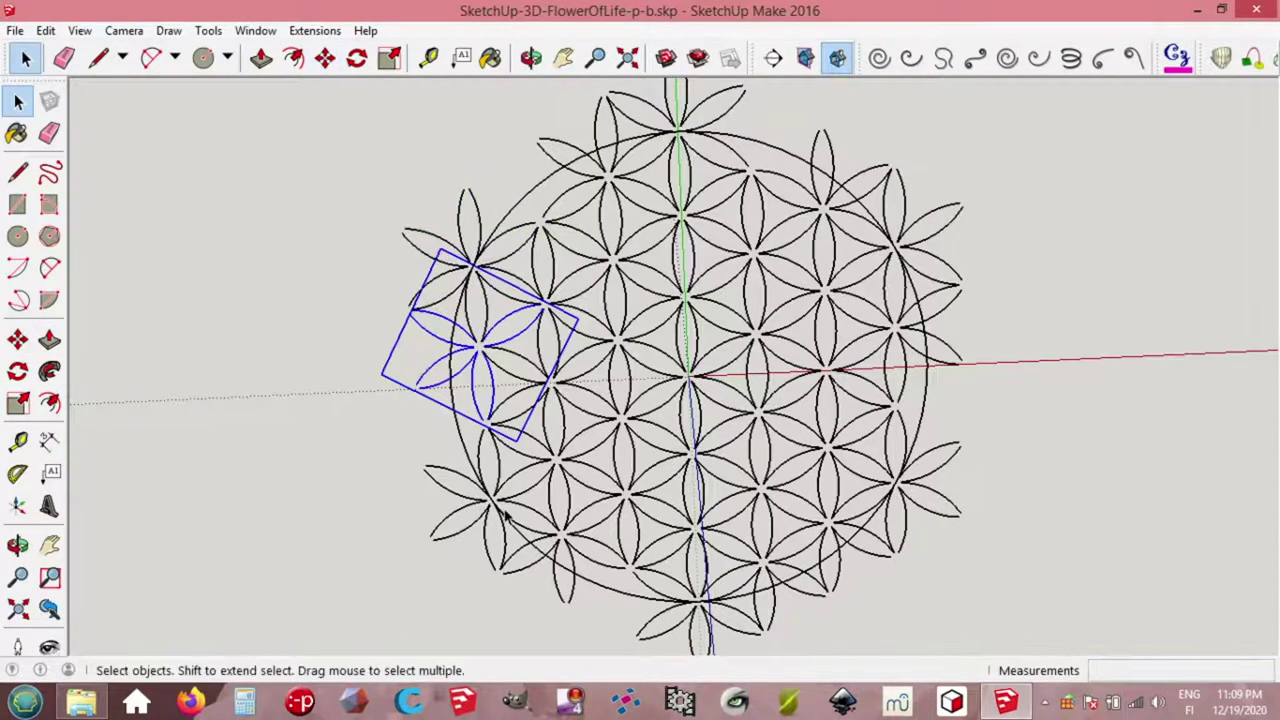
Step: Copy the lower-left flower nearest the green axis downward along that axis to fill the gap beside the bottom flower
{"action": "left_click", "coordinate": [592, 530]}
{"action": "left_click", "coordinate": [597, 533]}
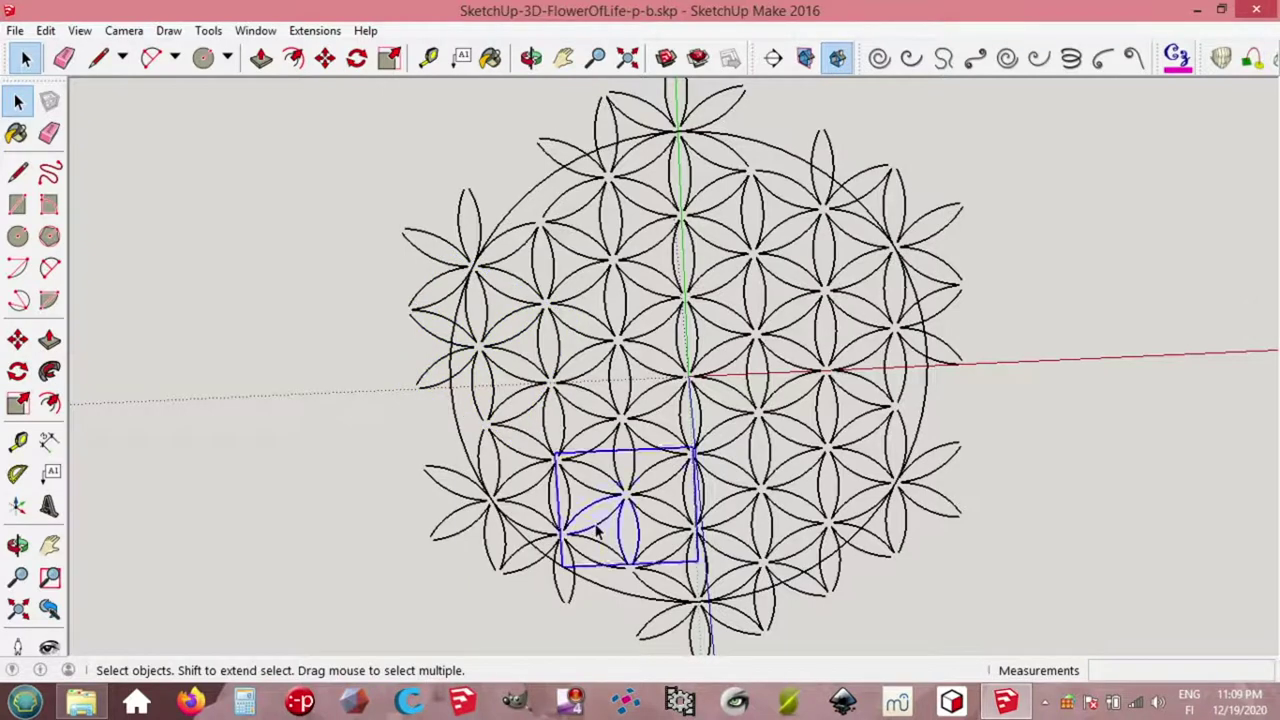
{"action": "key", "text": "m"}
{"action": "key", "text": "ctrl"}
{"action": "left_click", "coordinate": [592, 524]}
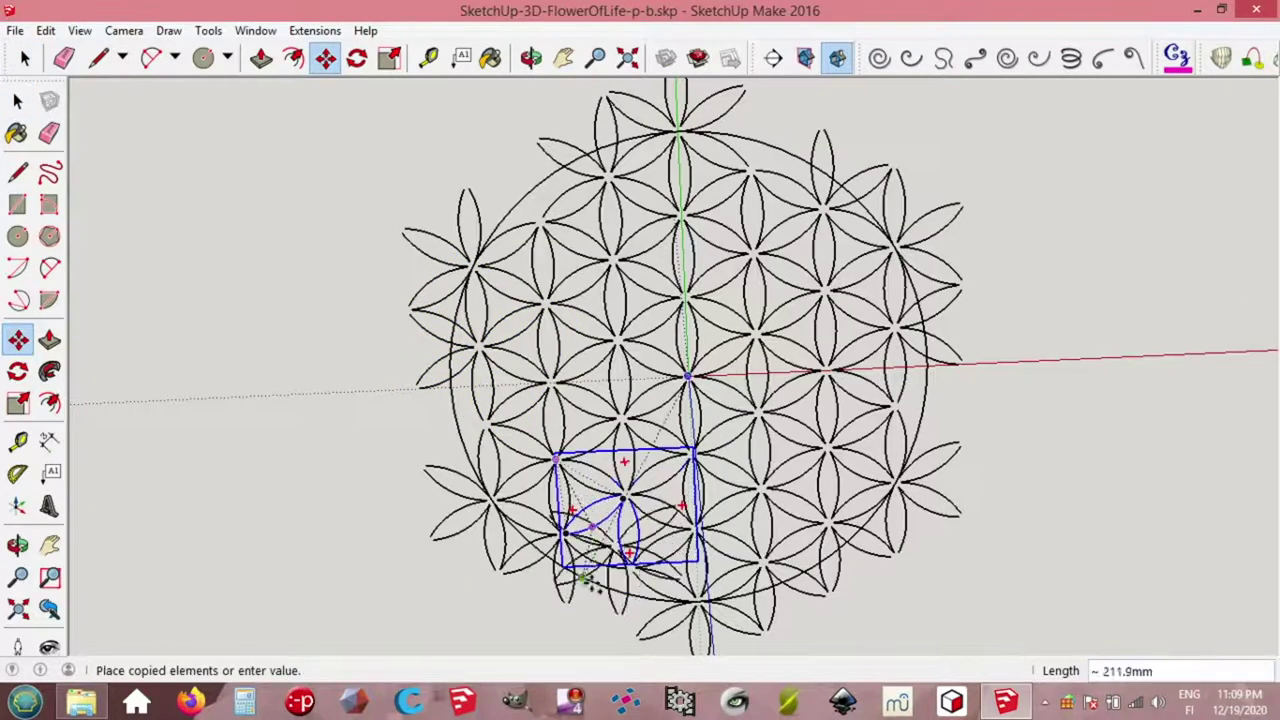
{"action": "left_click", "coordinate": [603, 597]}
{"action": "key", "text": "space"}
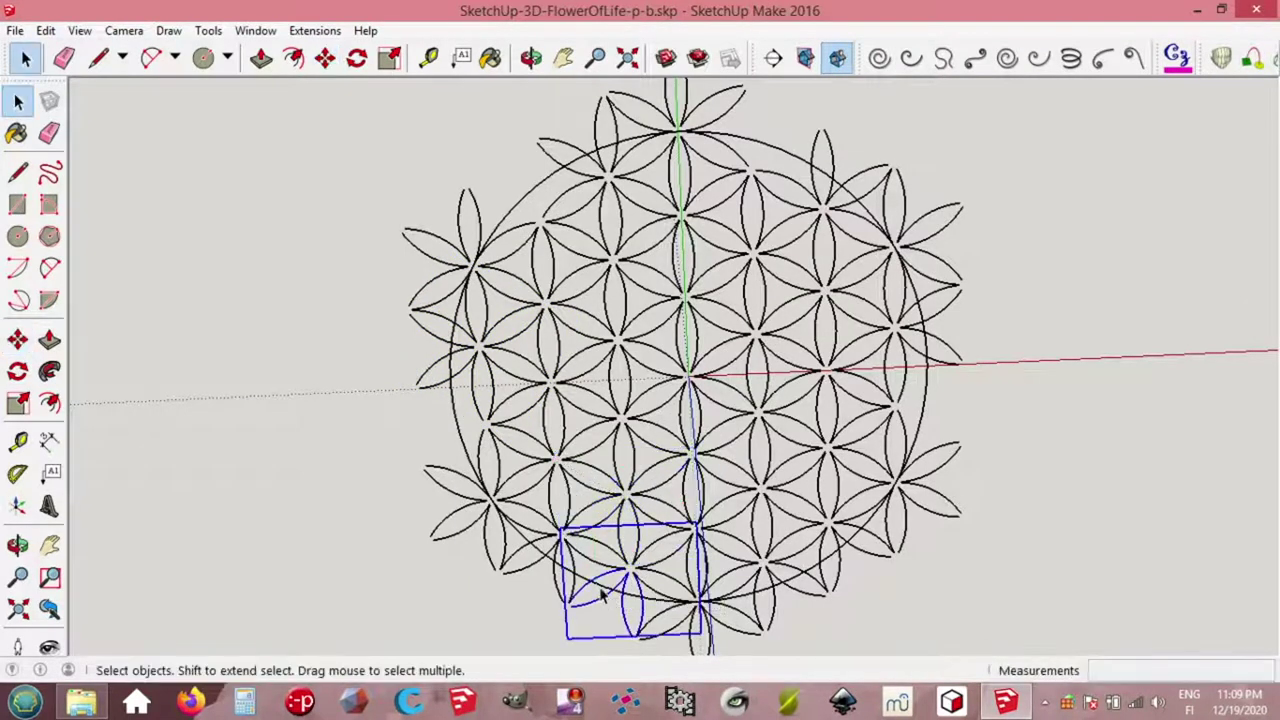
{"action": "left_click", "coordinate": [1006, 447]}
Step: Explode all the flower groups of the whole pattern into their individual petals
{"action": "middle_click_drag", "start_coordinate": [1006, 447], "coordinate": [968, 447]}
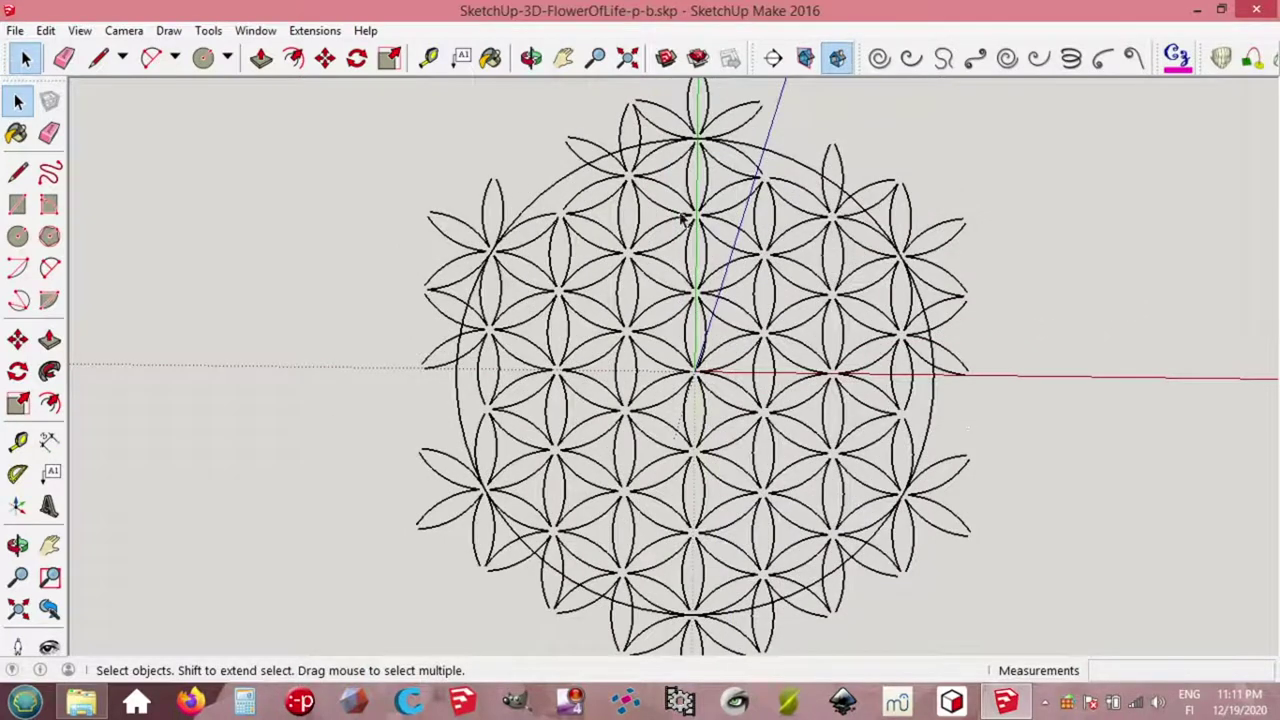
{"action": "left_click", "coordinate": [628, 60]}
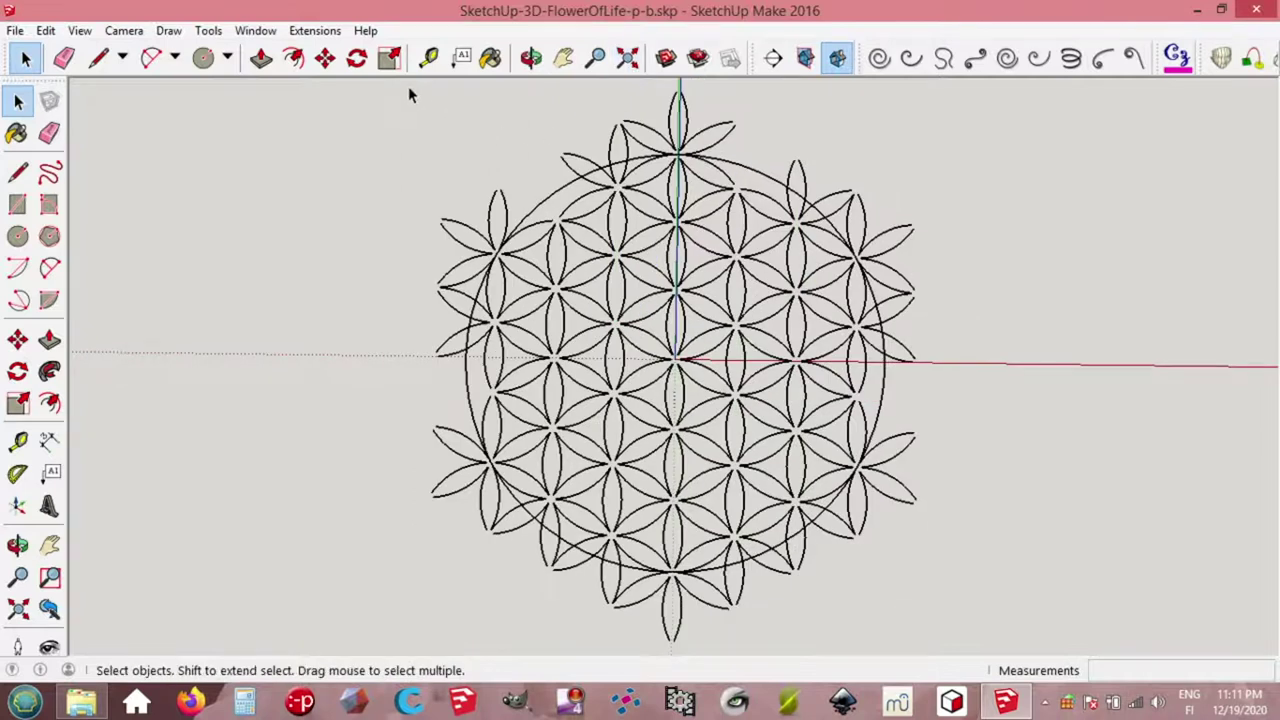
{"action": "left_click_drag", "start_coordinate": [386, 84], "coordinate": [946, 647]}
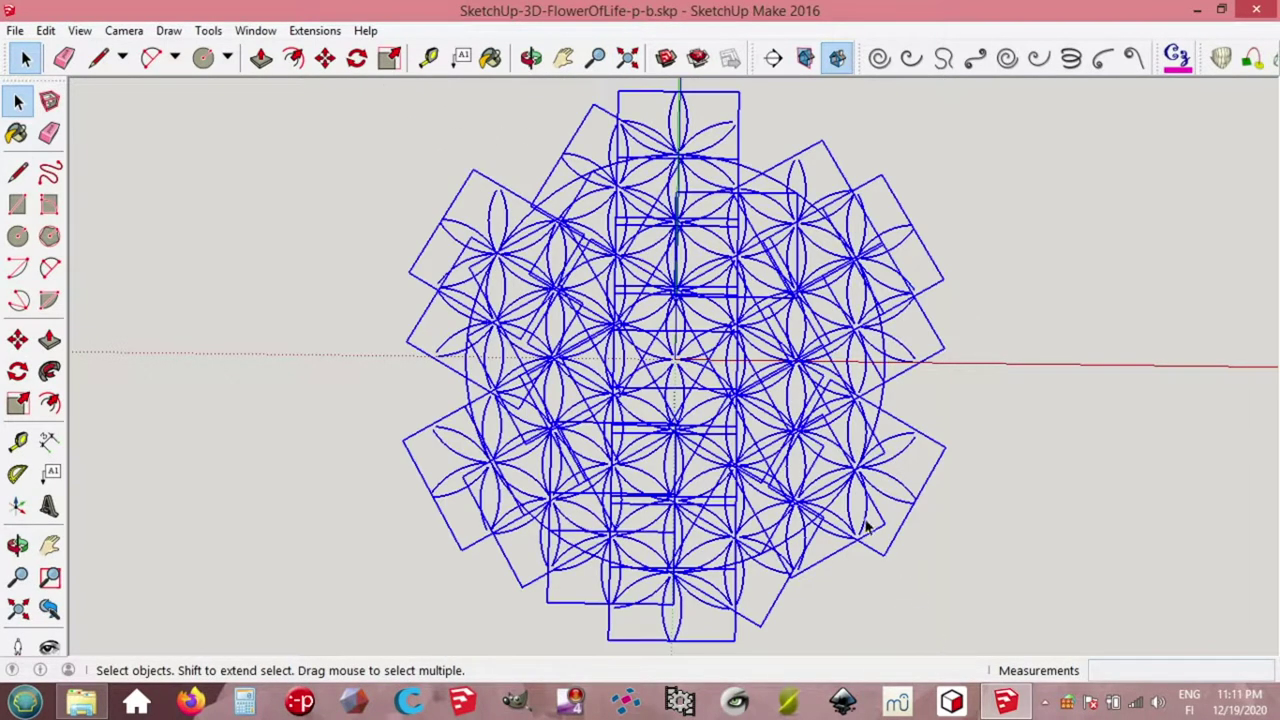
{"action": "right_click", "coordinate": [800, 432]}
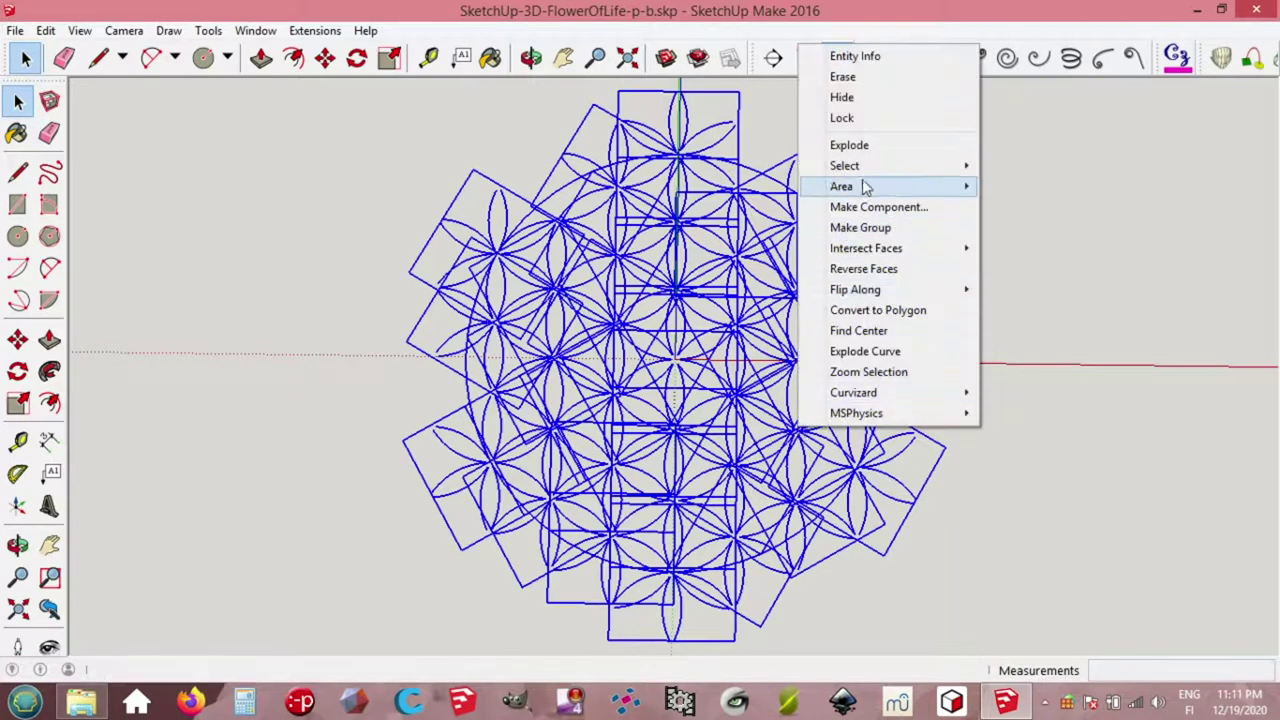
{"action": "left_click", "coordinate": [858, 148]}
{"action": "left_click", "coordinate": [908, 190]}
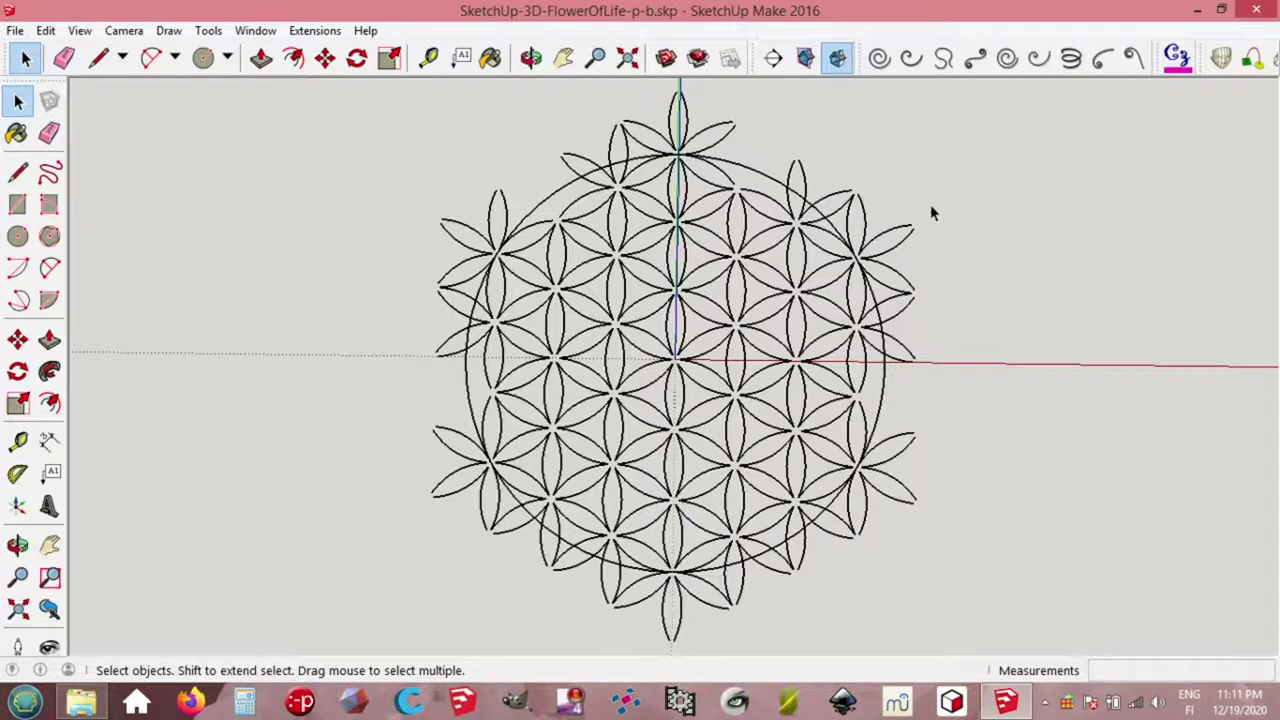
Step: Delete all the petals lying outside the large circle around the whole pattern
{"action": "left_click_drag", "start_coordinate": [949, 195], "coordinate": [898, 397]}
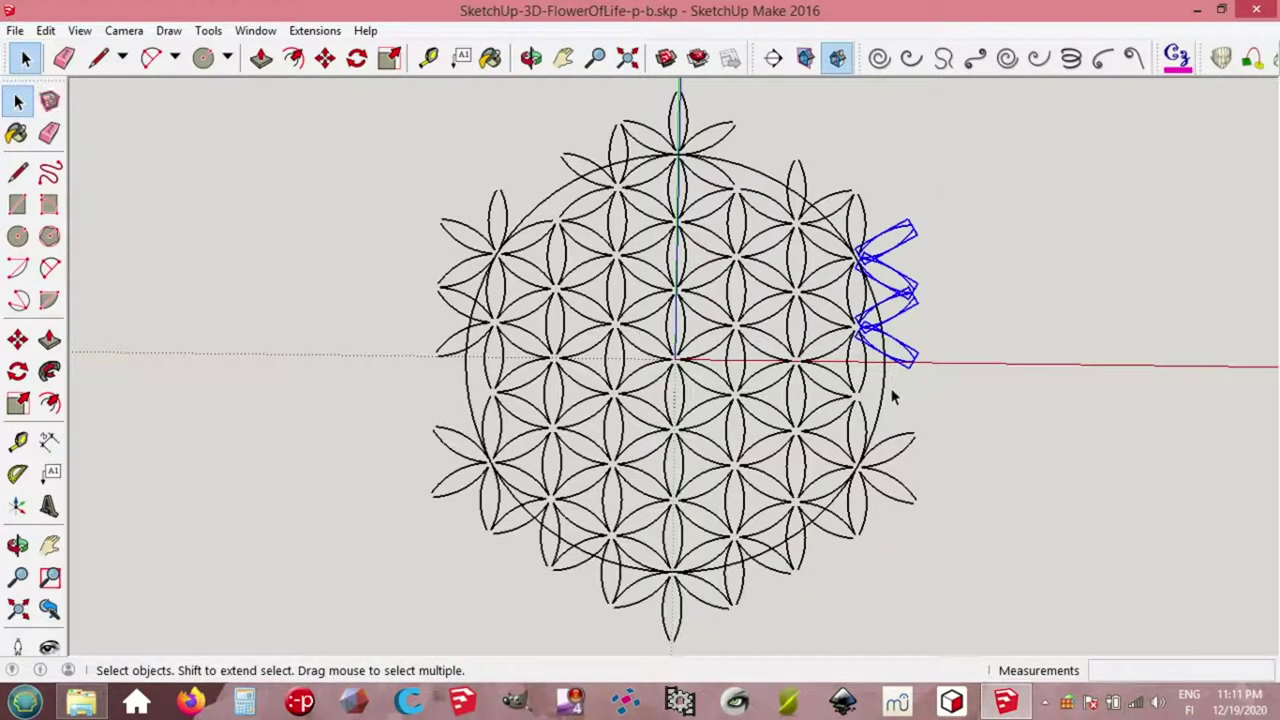
{"action": "key", "text": "Delete"}
{"action": "left_click_drag", "start_coordinate": [897, 455], "coordinate": [885, 543]}
{"action": "key", "text": "Delete"}
{"action": "key", "text": "e"}
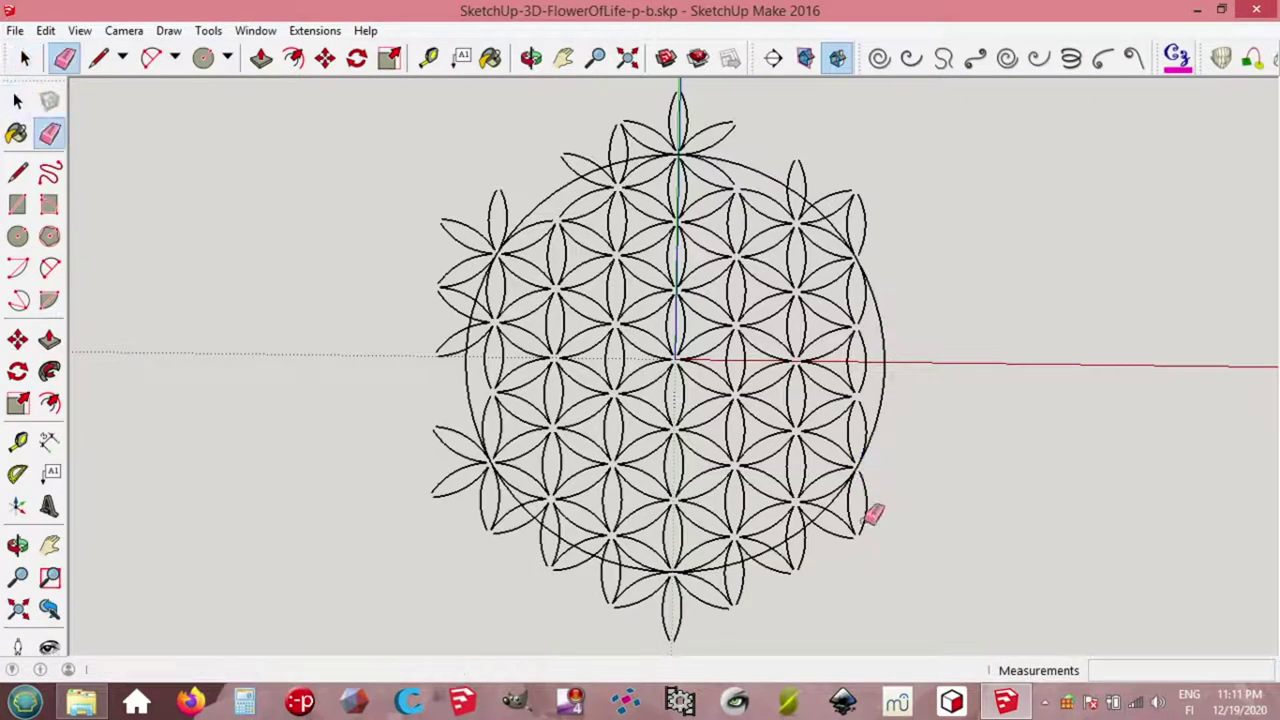
{"action": "mouse_move", "coordinate": [878, 494]}
{"action": "left_mouse_down"}
{"action": "mouse_move", "coordinate": [865, 529]}
{"action": "mouse_move", "coordinate": [755, 593]}
{"action": "mouse_move", "coordinate": [675, 618]}
{"action": "mouse_move", "coordinate": [625, 615]}
{"action": "mouse_move", "coordinate": [515, 545]}
{"action": "left_mouse_up"}
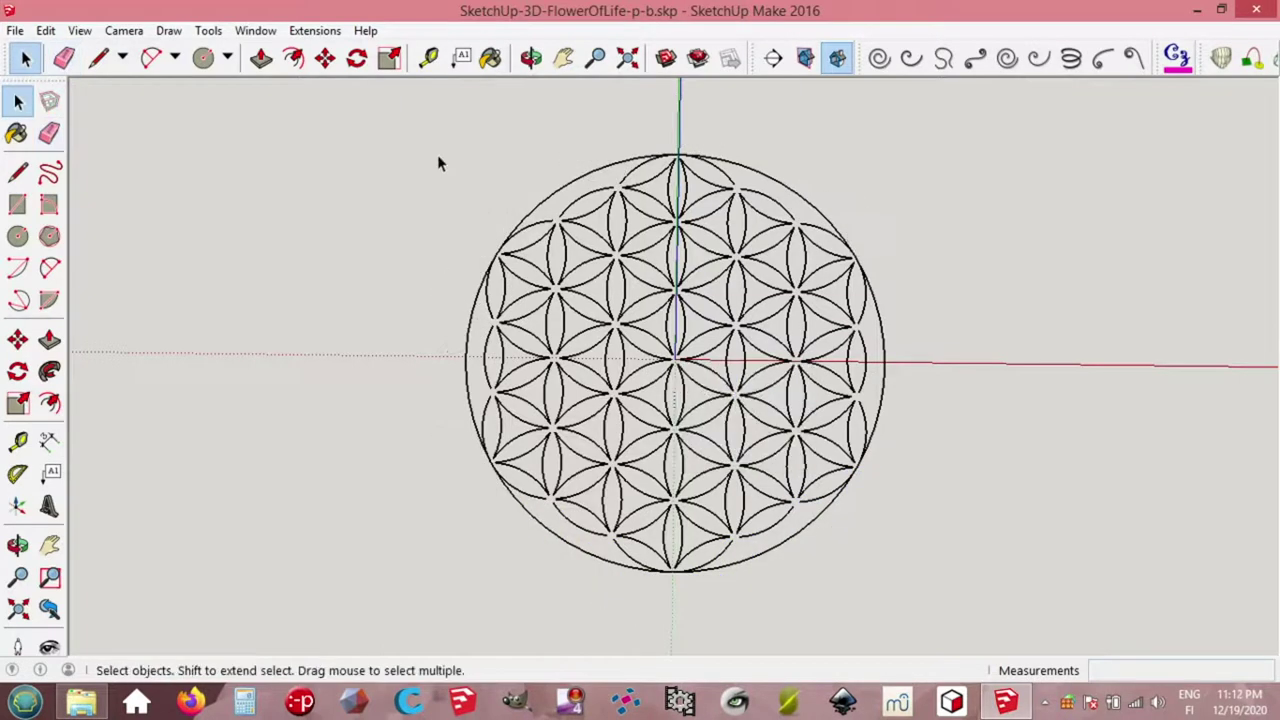
Step: Explode all the remaining petals inside the circle into loose edges
{"action": "left_click_drag", "start_coordinate": [421, 148], "coordinate": [949, 607]}
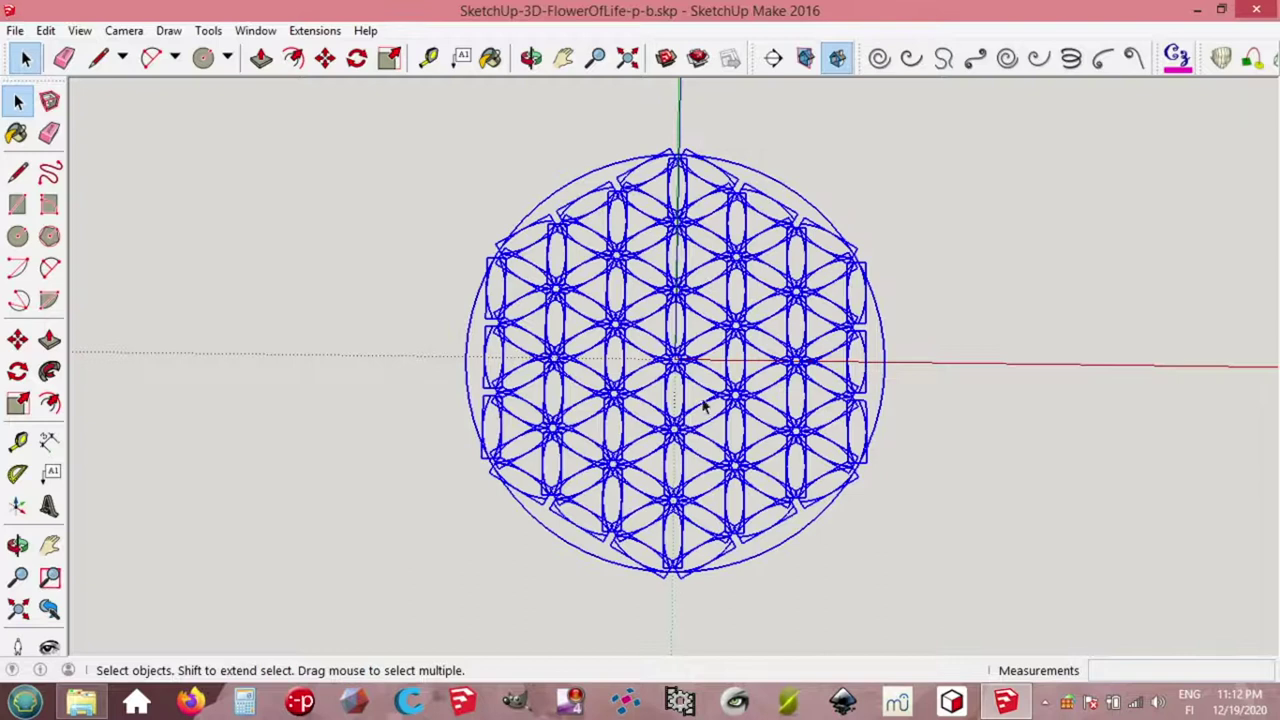
{"action": "right_click", "coordinate": [676, 360]}
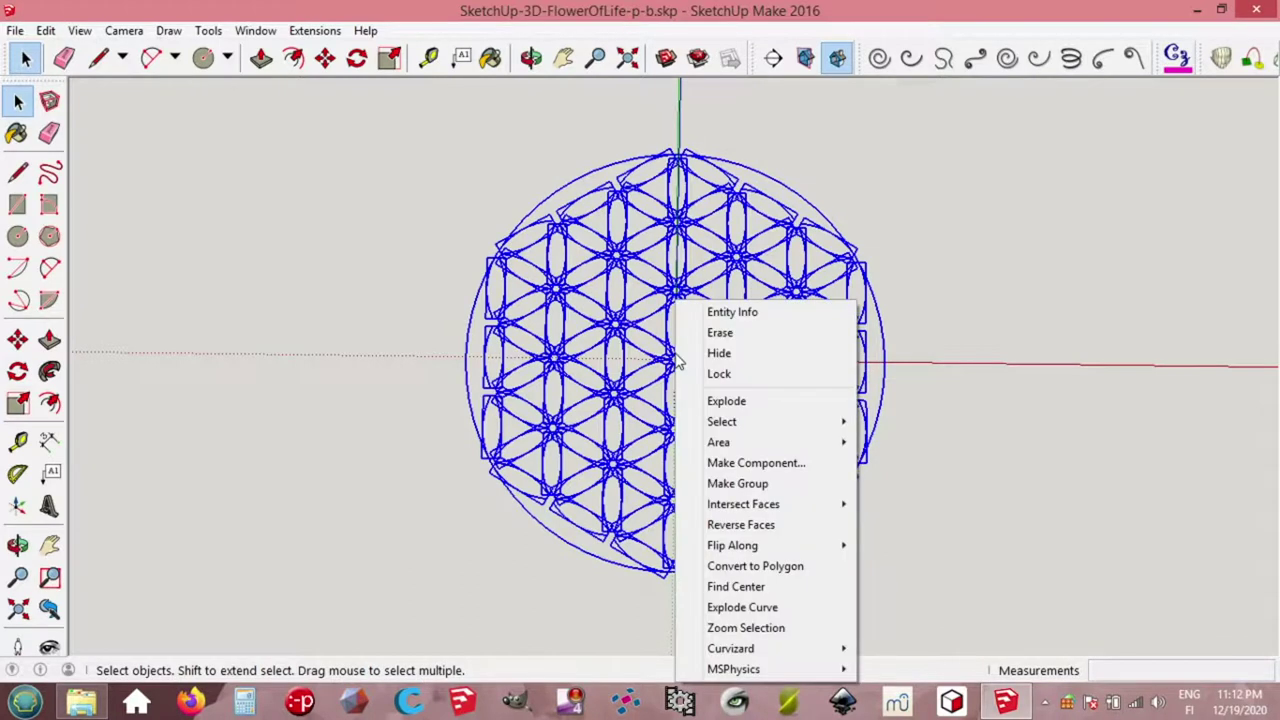
{"action": "left_click", "coordinate": [739, 402]}
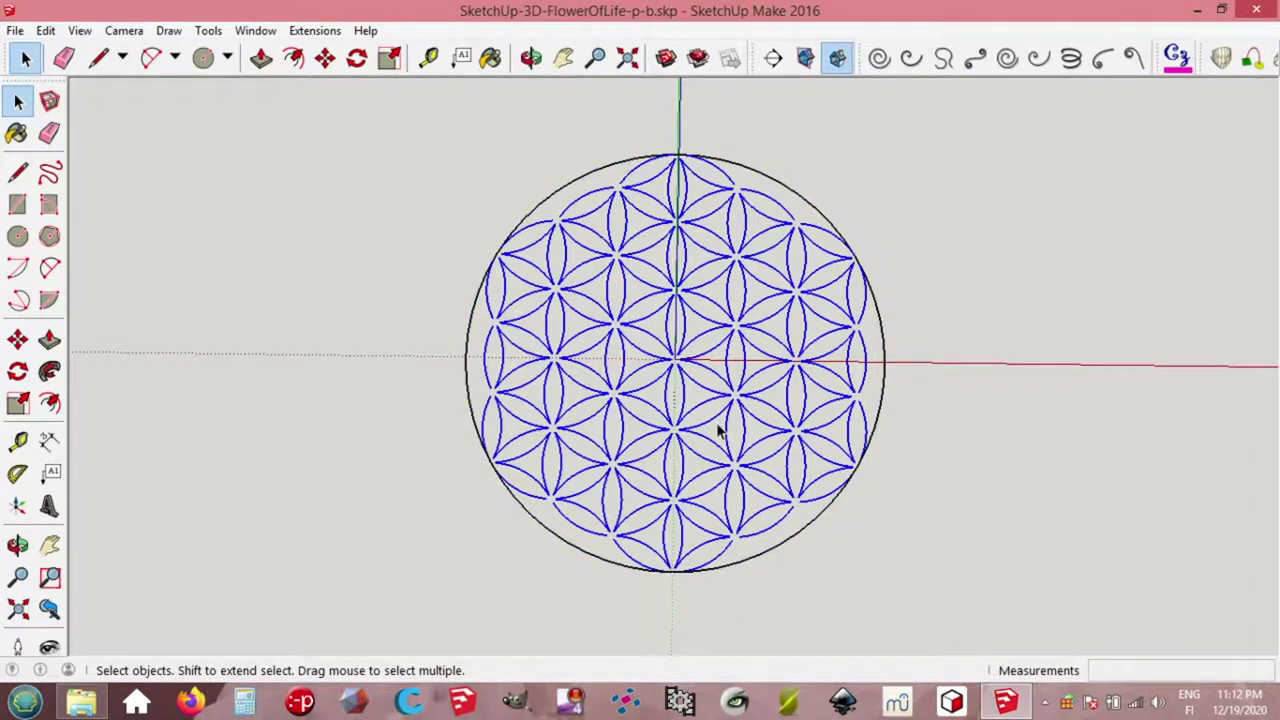
{"action": "left_click", "coordinate": [788, 557]}
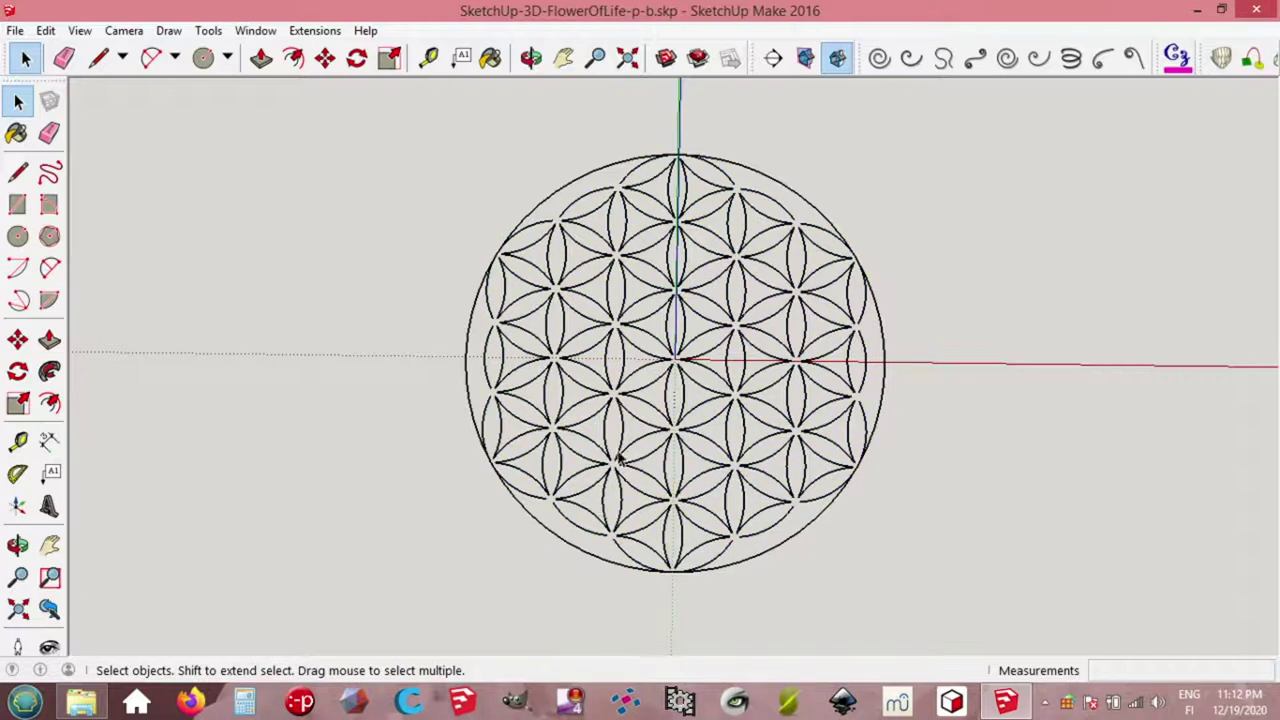
Step: Draw an outward-bulging 2-point arc of about 17 mm radius between the open petal tips at the upper-left junction of the pattern's outer edge
{"action": "scroll", "coordinate": [563, 228], "scroll_direction": "up", "scroll_amount": 8}
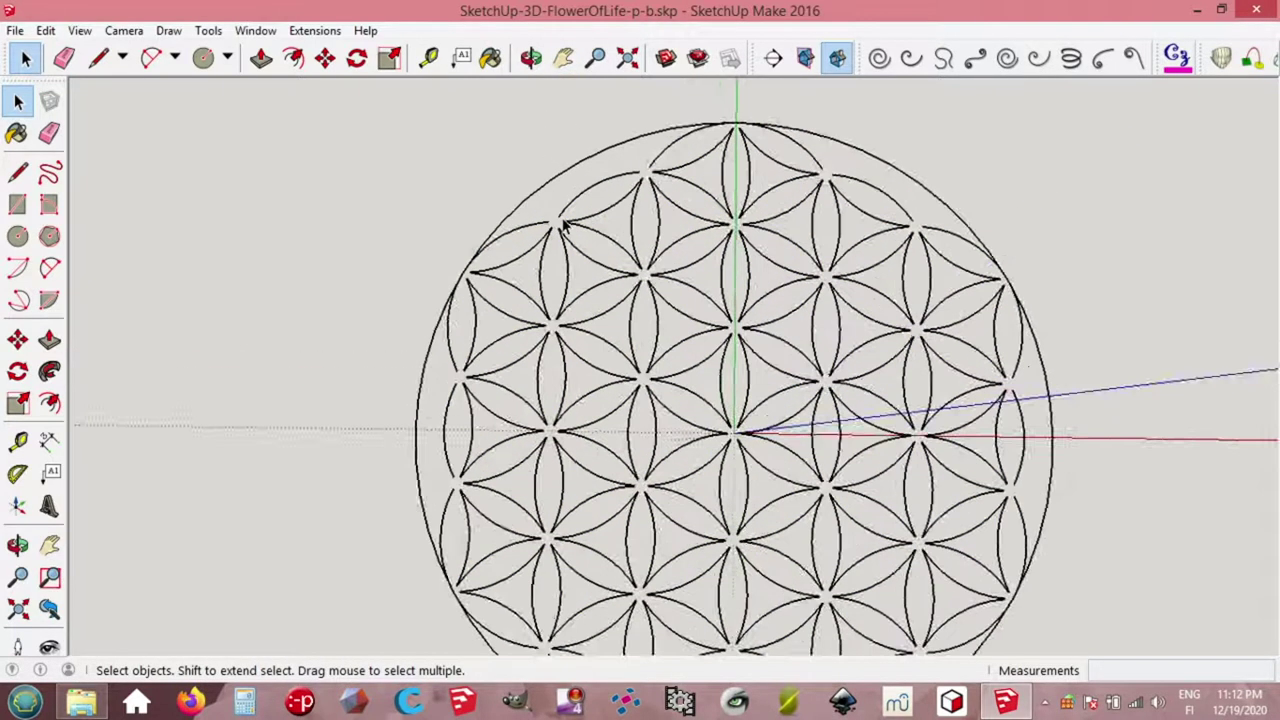
{"action": "scroll", "coordinate": [563, 228], "scroll_direction": "up", "scroll_amount": 8}
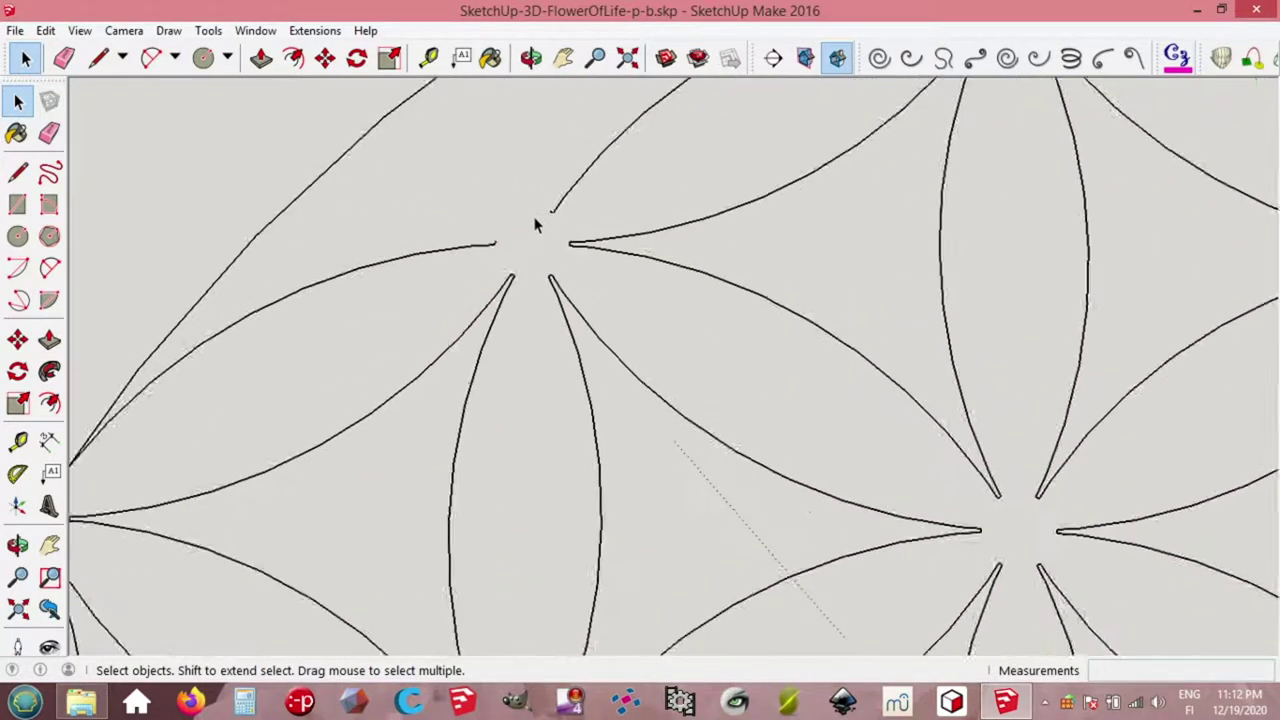
{"action": "scroll", "coordinate": [513, 235], "scroll_direction": "up", "scroll_amount": 1}
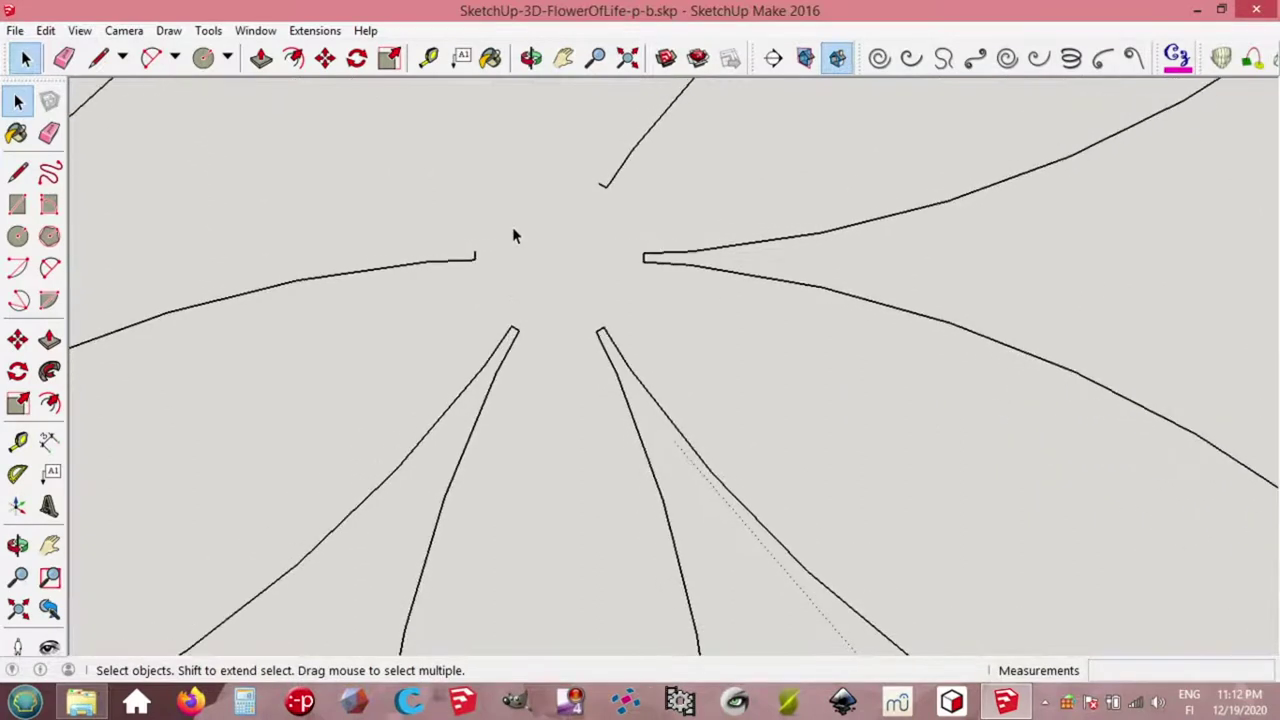
{"action": "key", "text": "shift+p"}
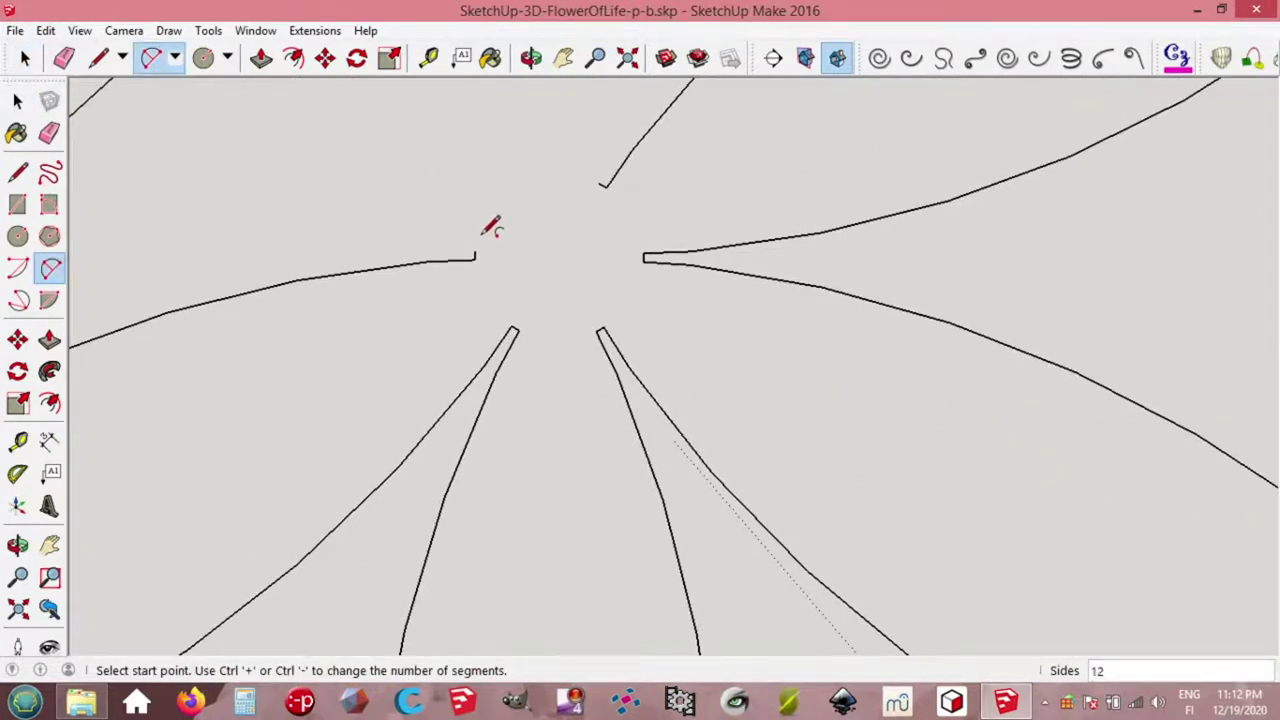
{"action": "left_click", "coordinate": [476, 252]}
{"action": "left_click", "coordinate": [600, 182]}
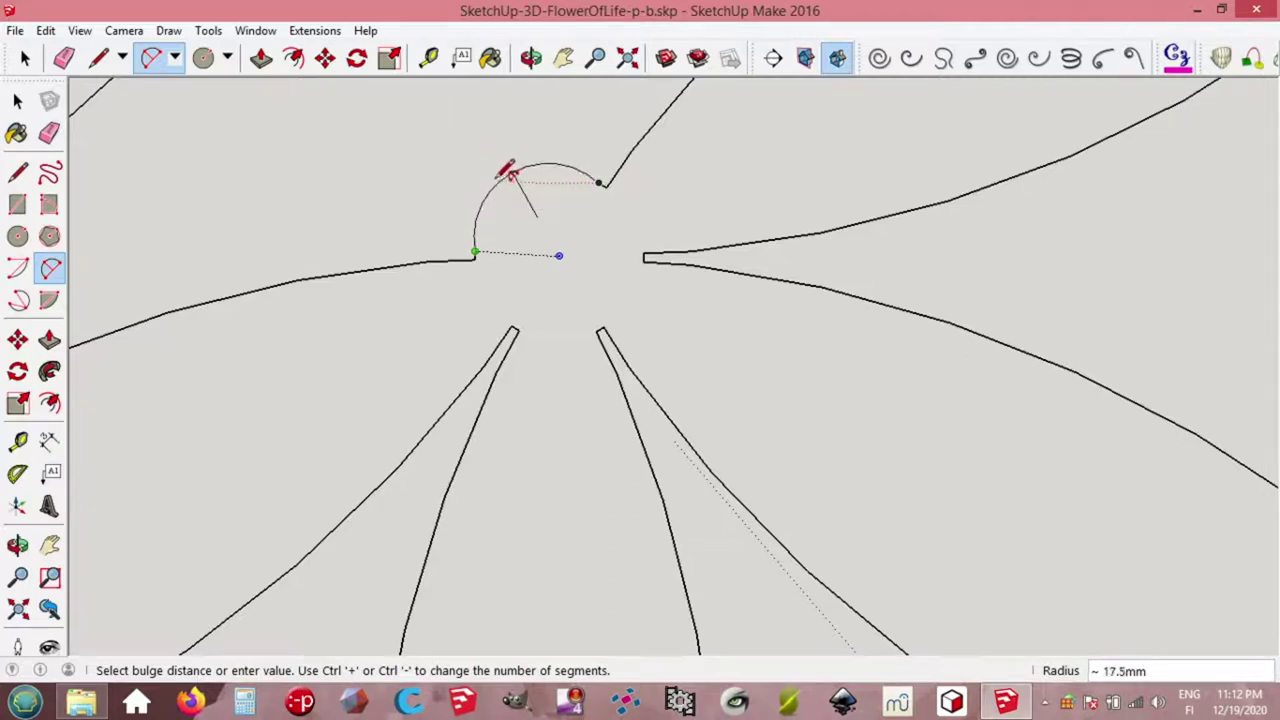
{"action": "left_click", "coordinate": [495, 165]}
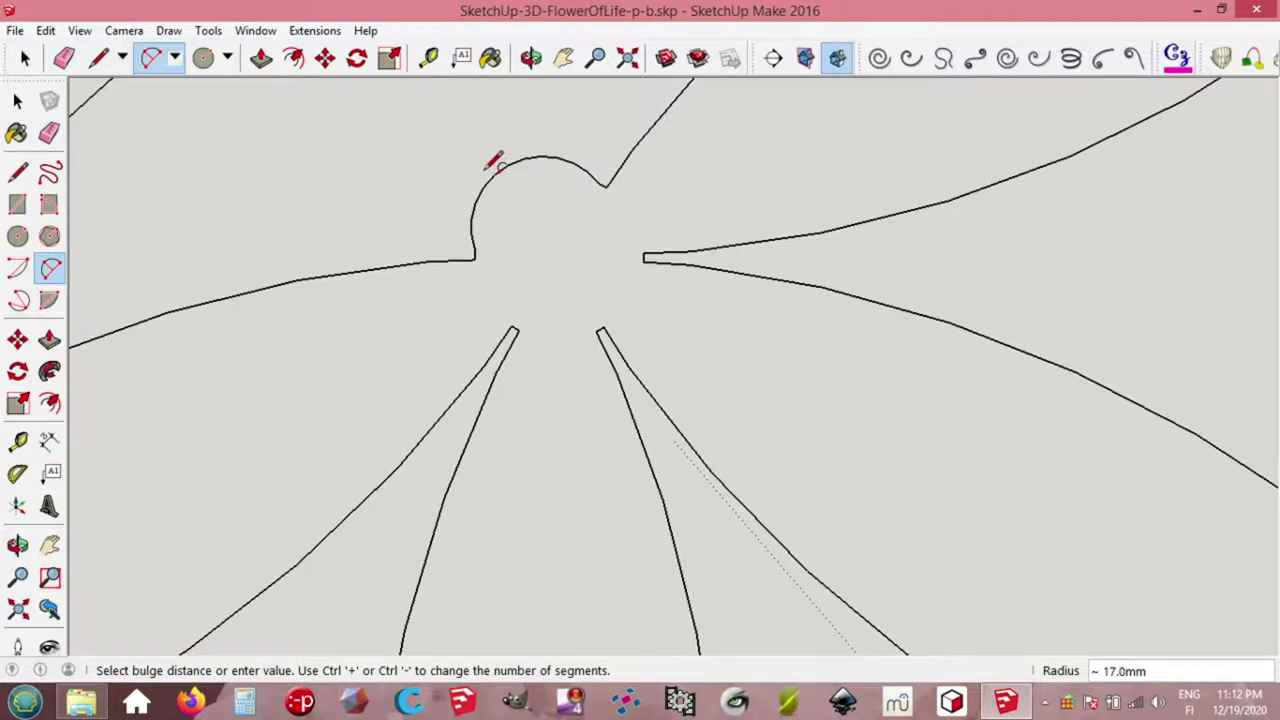
{"action": "key", "text": "space"}
Step: Rotate-copy the small arc around the origin by 60 degrees, making five copies around the pattern's outer edge
{"action": "left_click", "coordinate": [499, 182]}
{"action": "scroll", "coordinate": [503, 201], "scroll_direction": "down", "scroll_amount": 10}
{"action": "scroll", "coordinate": [690, 345], "scroll_direction": "down", "scroll_amount": 5}
{"action": "middle_click_drag", "start_coordinate": [780, 443], "coordinate": [805, 470]}
{"action": "scroll", "coordinate": [797, 440], "scroll_direction": "up", "scroll_amount": 3}
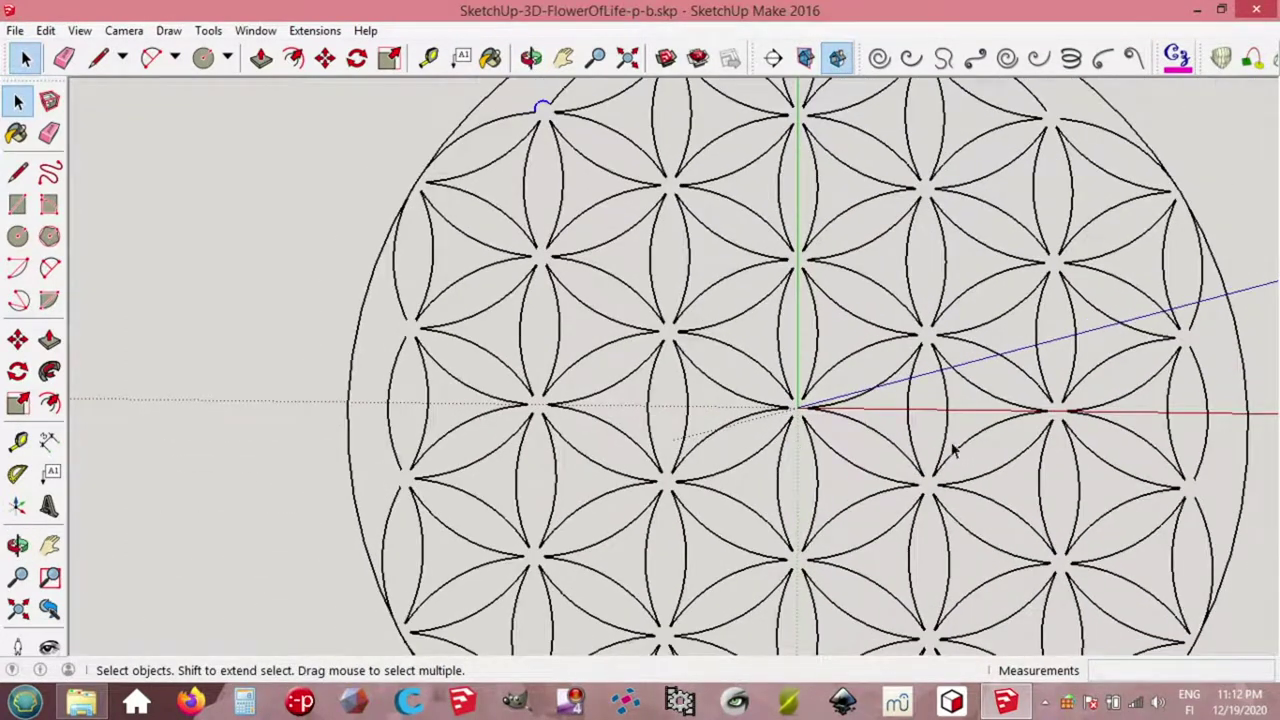
{"action": "key", "text": "q"}
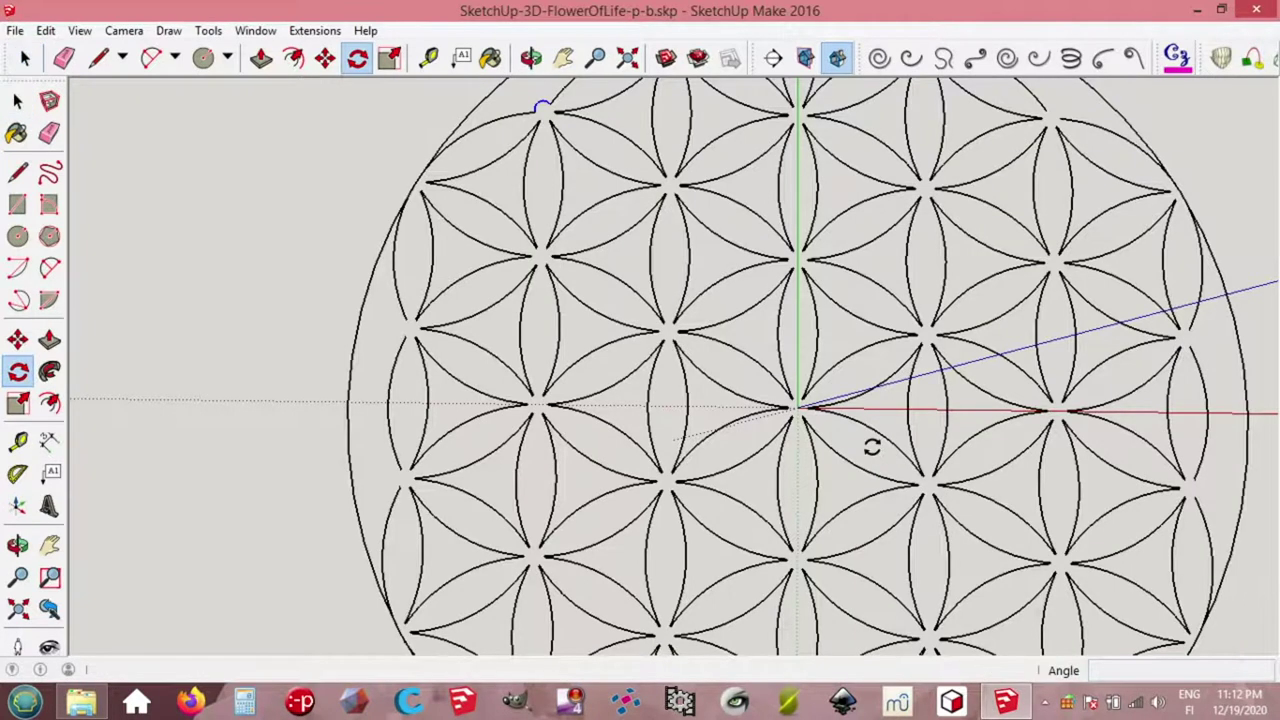
{"action": "scroll", "coordinate": [800, 430], "scroll_direction": "up", "scroll_amount": 2}
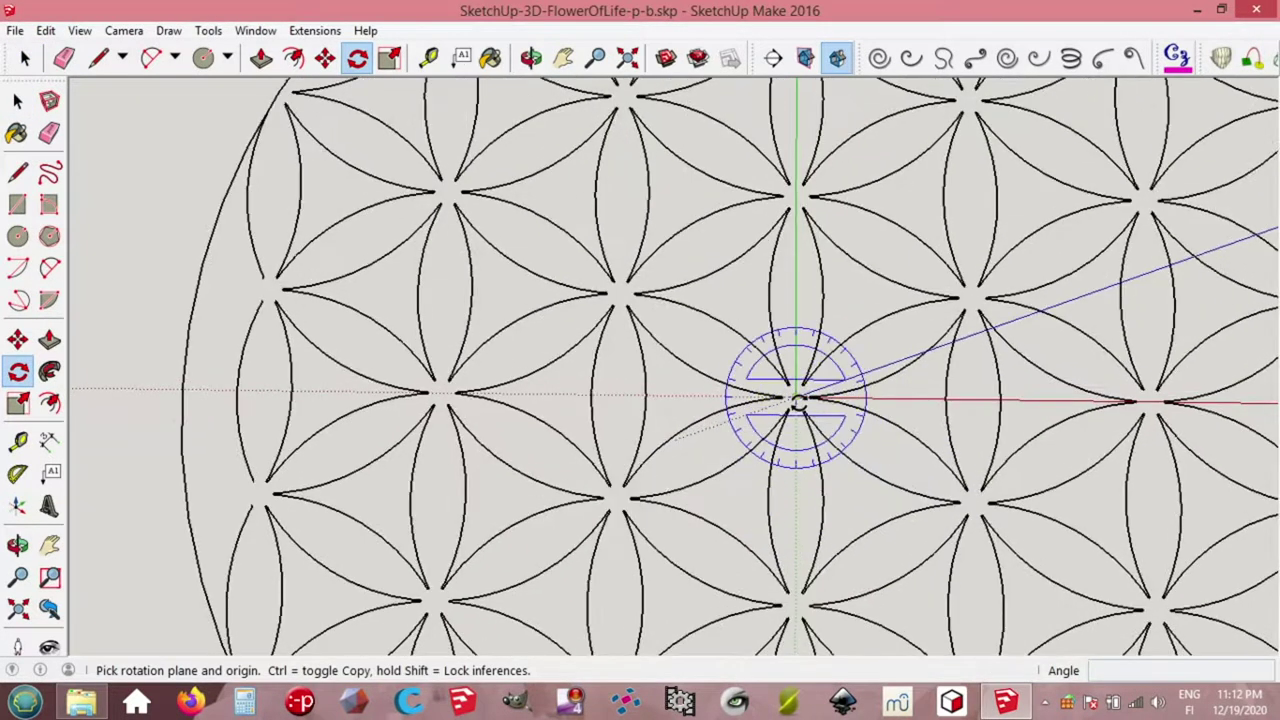
{"action": "left_click", "coordinate": [797, 401]}
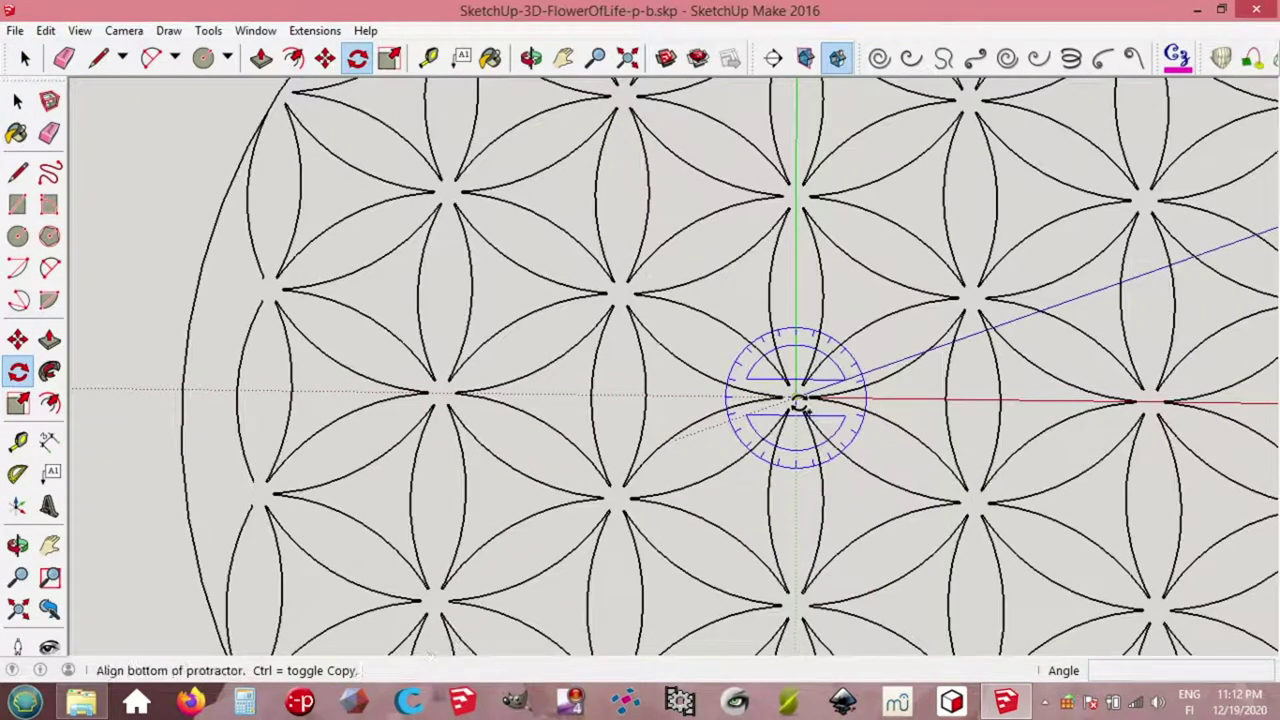
{"action": "left_click", "coordinate": [900, 397]}
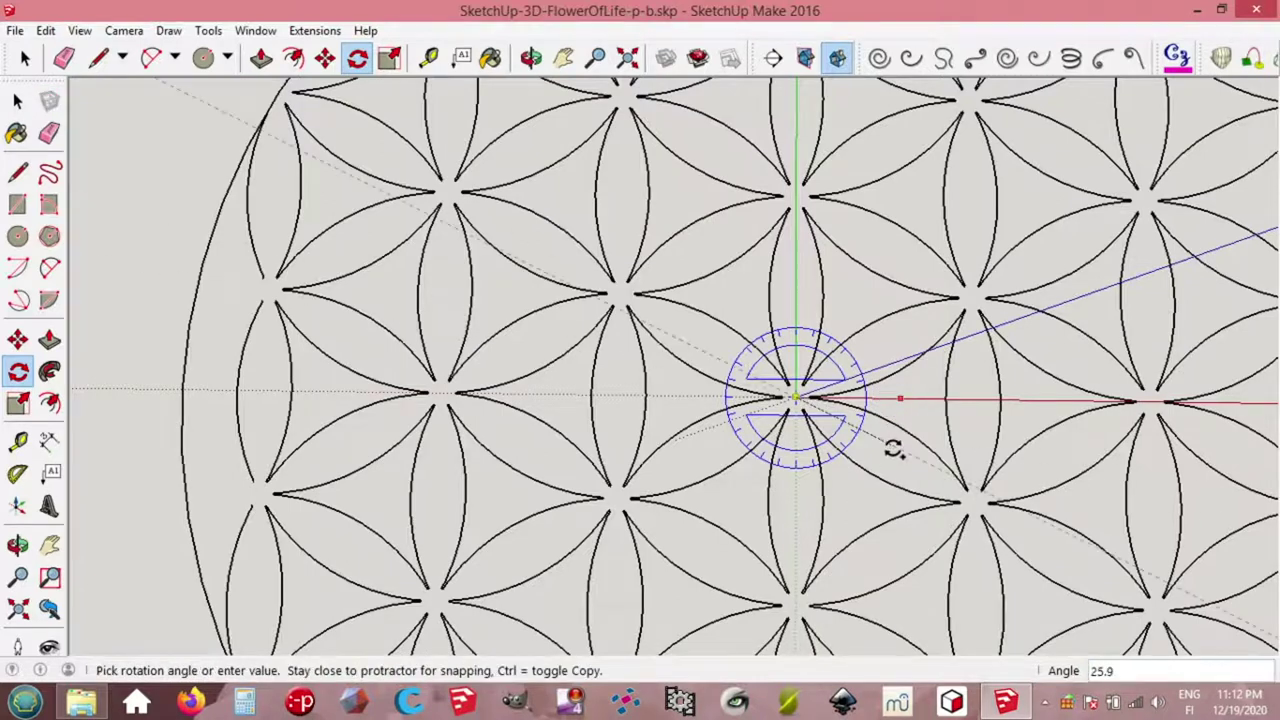
{"action": "type", "text": "60"}
{"action": "key", "text": "Return"}
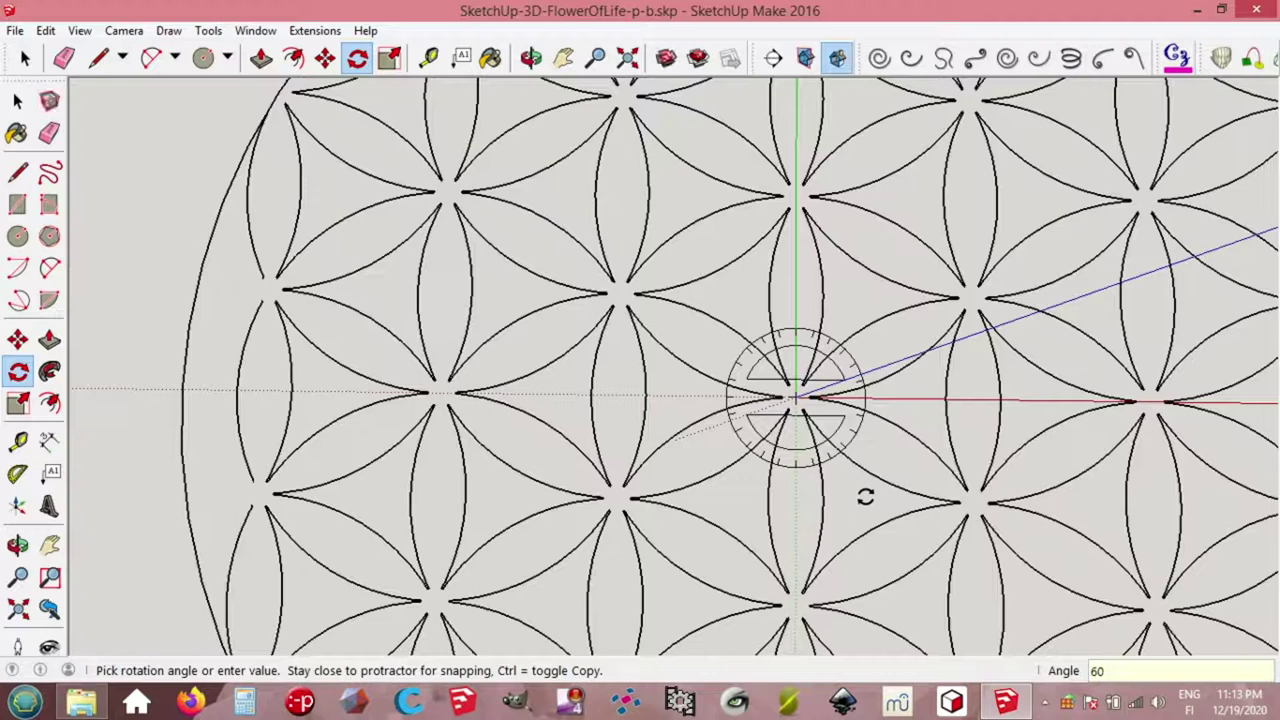
{"action": "scroll", "coordinate": [860, 493], "scroll_direction": "down", "scroll_amount": 5}
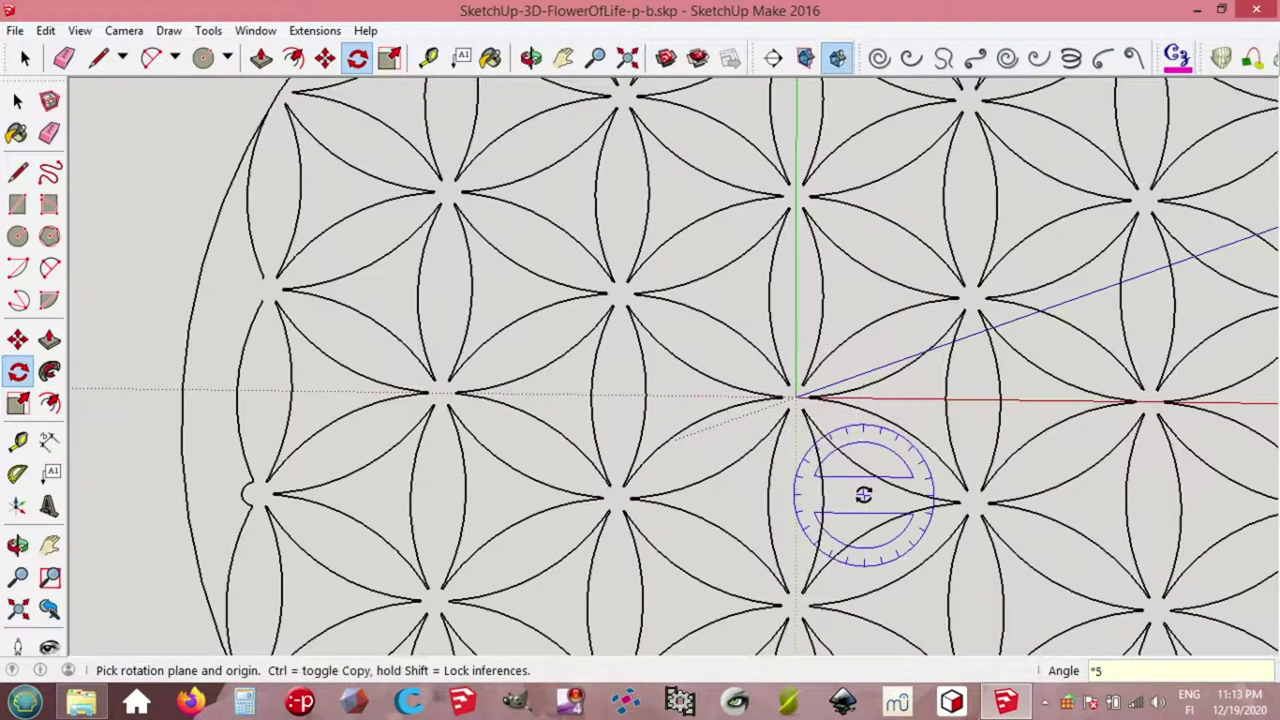
{"action": "key", "text": "space"}
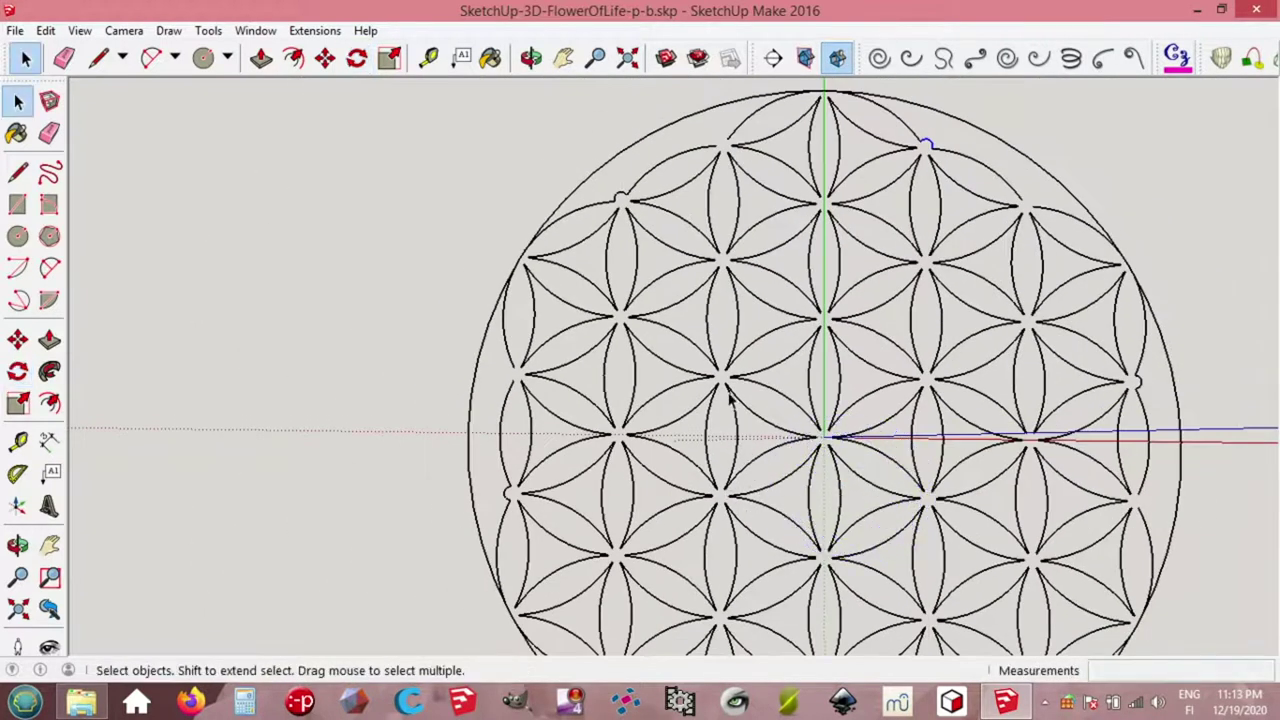
Step: Draw an outward-bulging 2-point arc between the open petal tips at the outer junction just left of the green axis's top petal
{"action": "scroll", "coordinate": [714, 138], "scroll_direction": "up", "scroll_amount": 8}
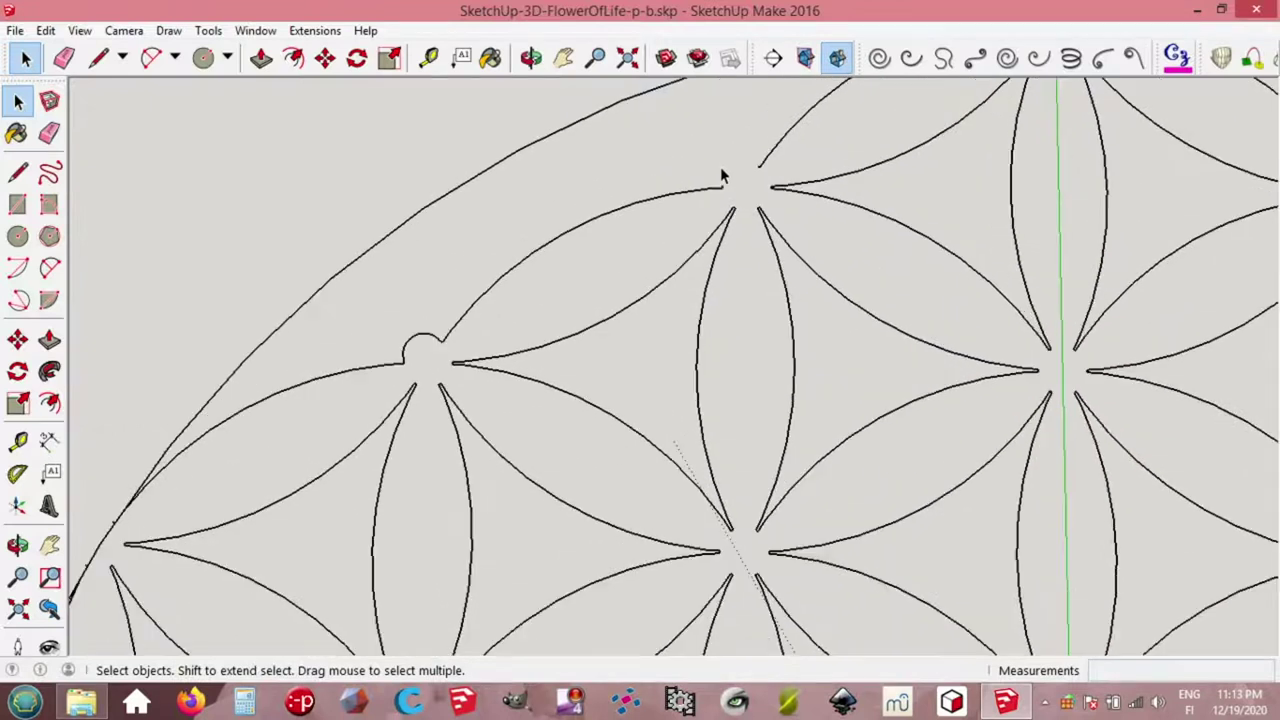
{"action": "scroll", "coordinate": [732, 168], "scroll_direction": "up", "scroll_amount": 3}
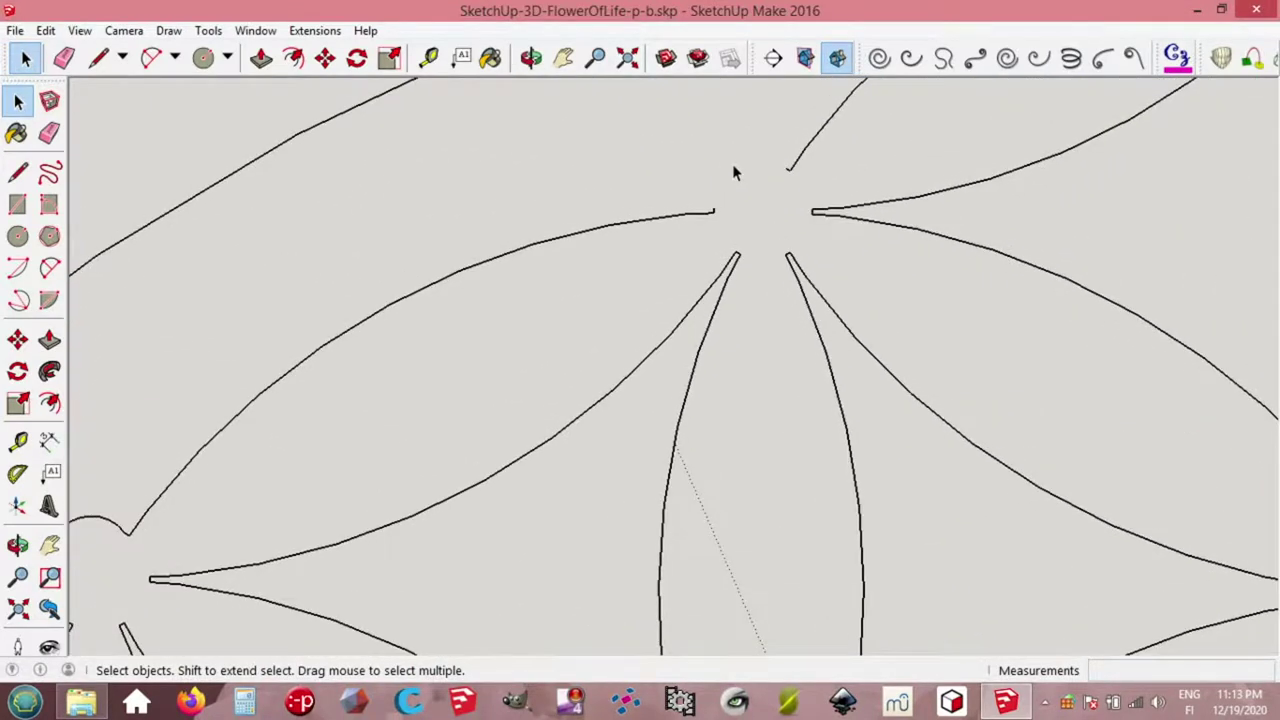
{"action": "key", "text": "a"}
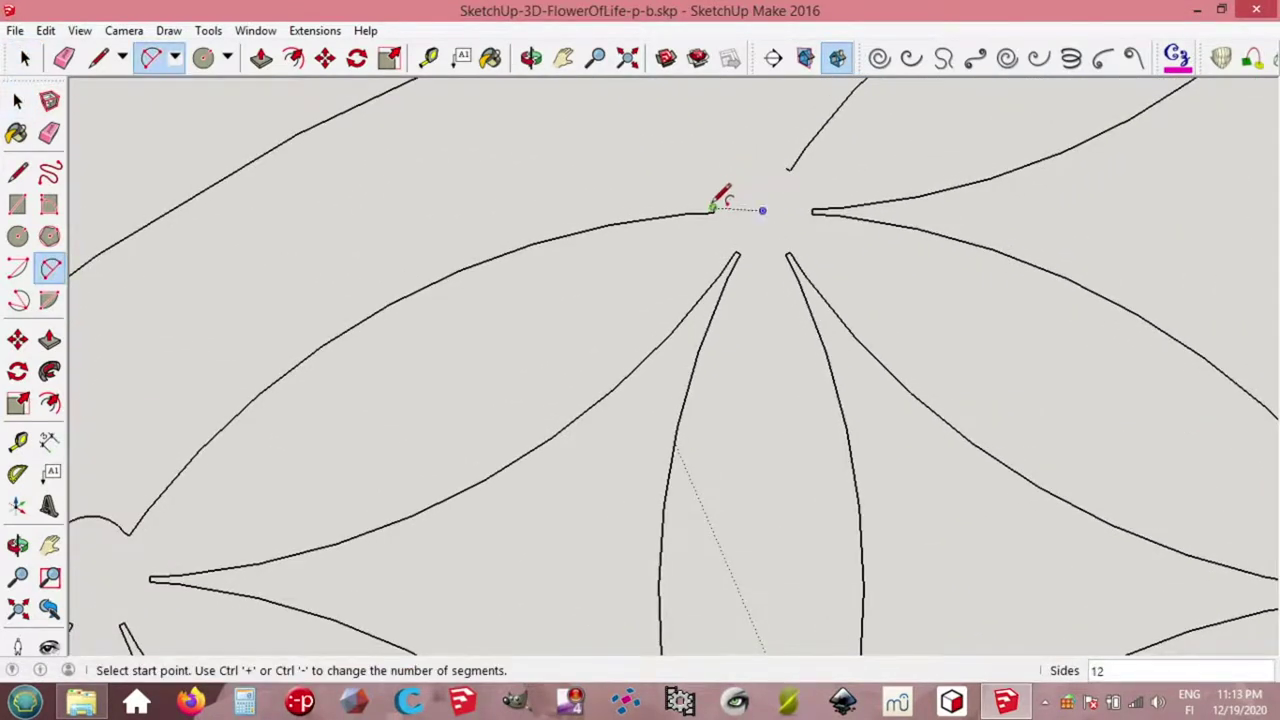
{"action": "left_click", "coordinate": [712, 208]}
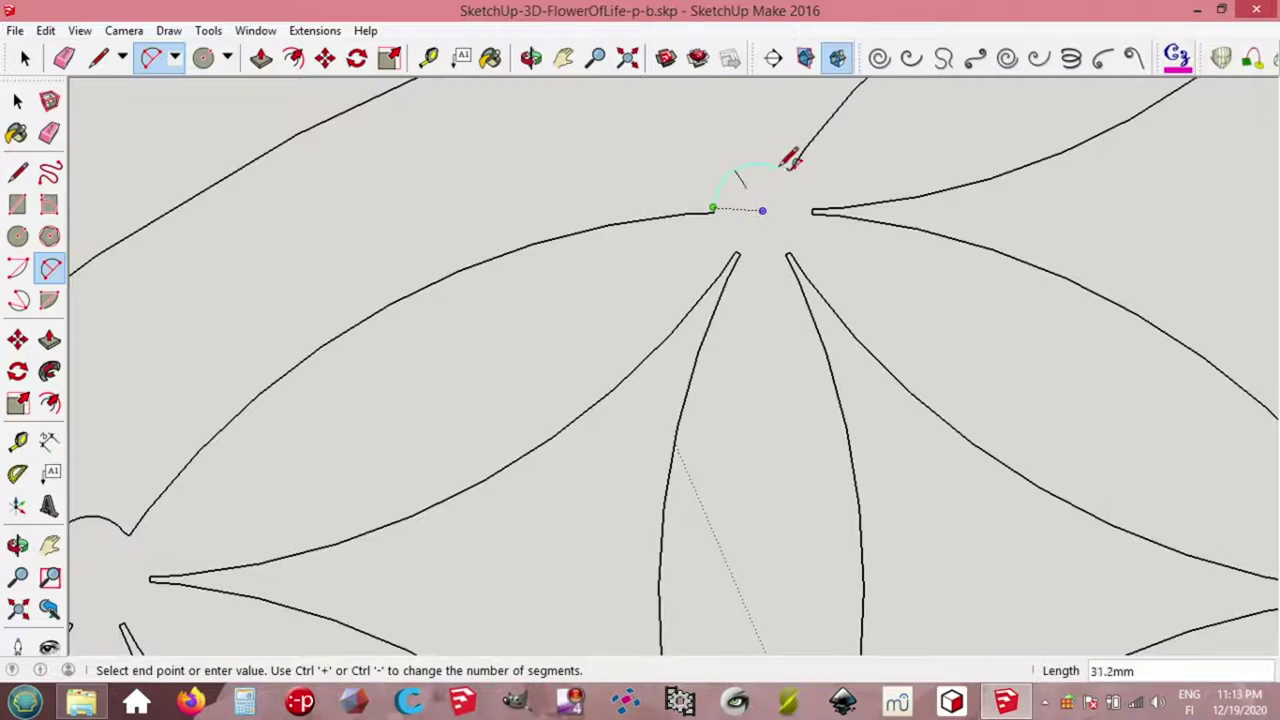
{"action": "left_click", "coordinate": [786, 166]}
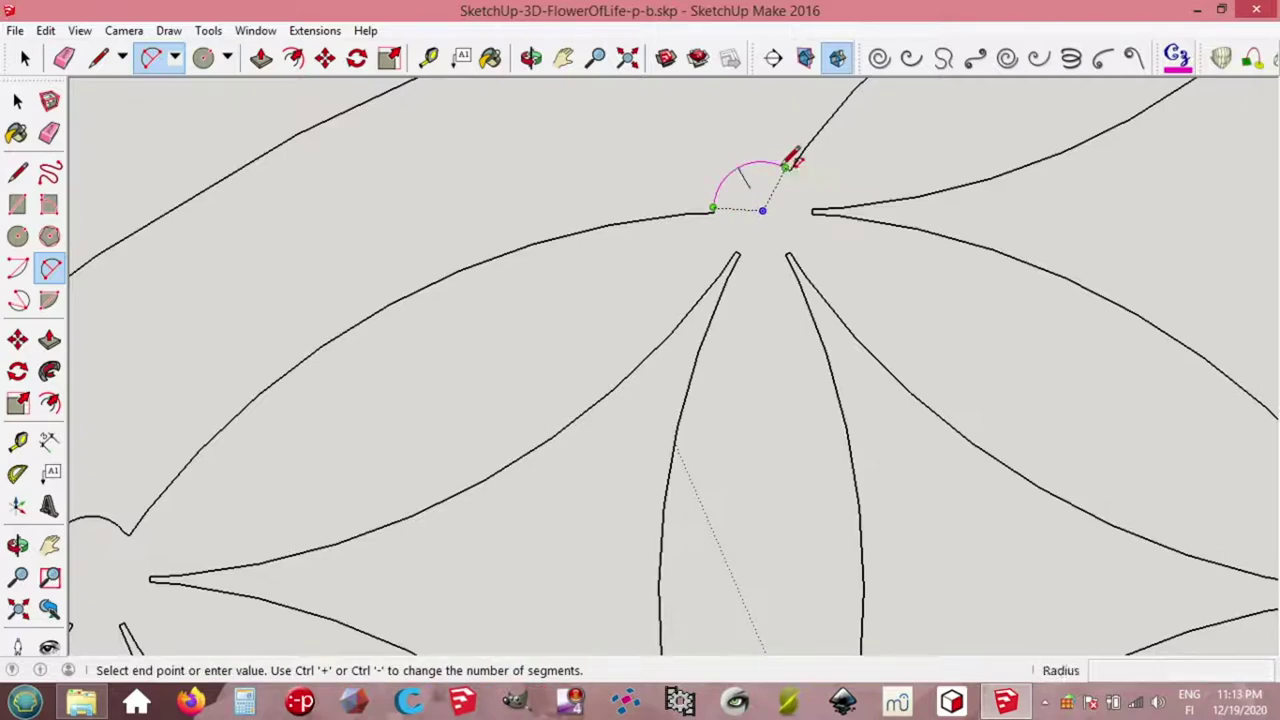
{"action": "left_click", "coordinate": [733, 150]}
{"action": "key", "text": "space"}
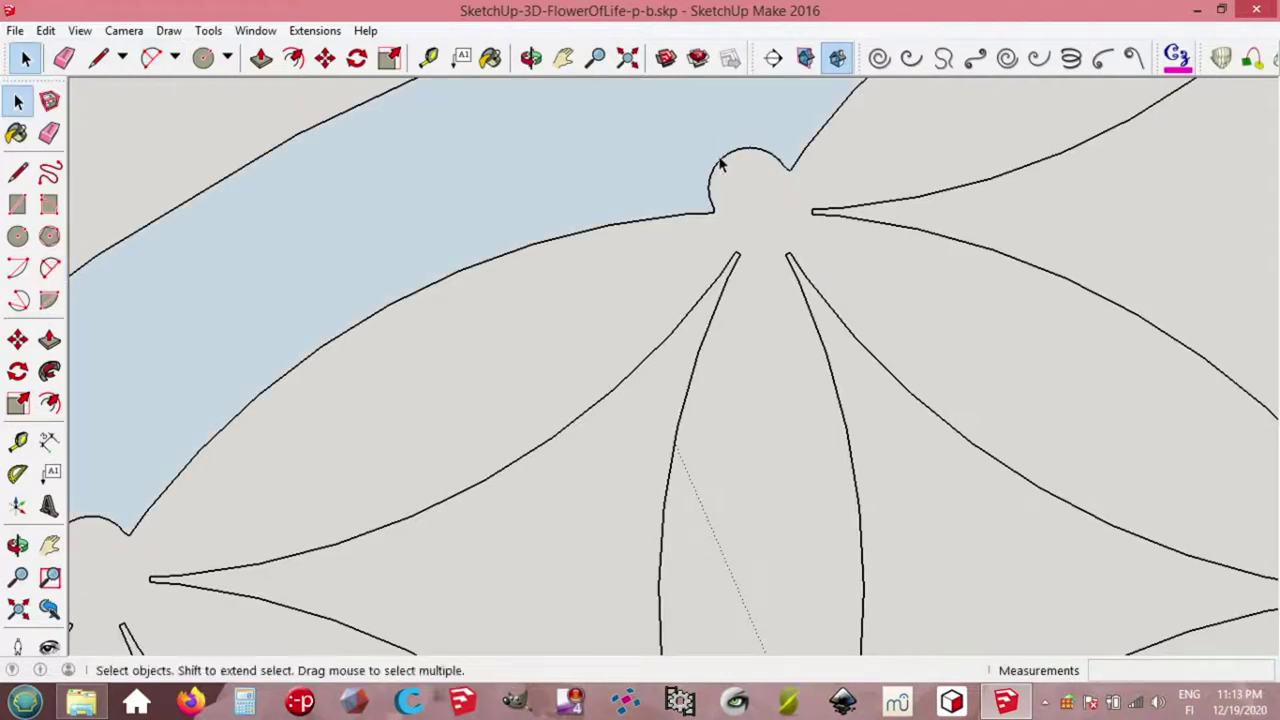
Step: Rotate-copy the new small arc around the origin, making five evenly spaced copies around the pattern's outer edge
{"action": "scroll", "coordinate": [724, 166], "scroll_direction": "down", "scroll_amount": 5}
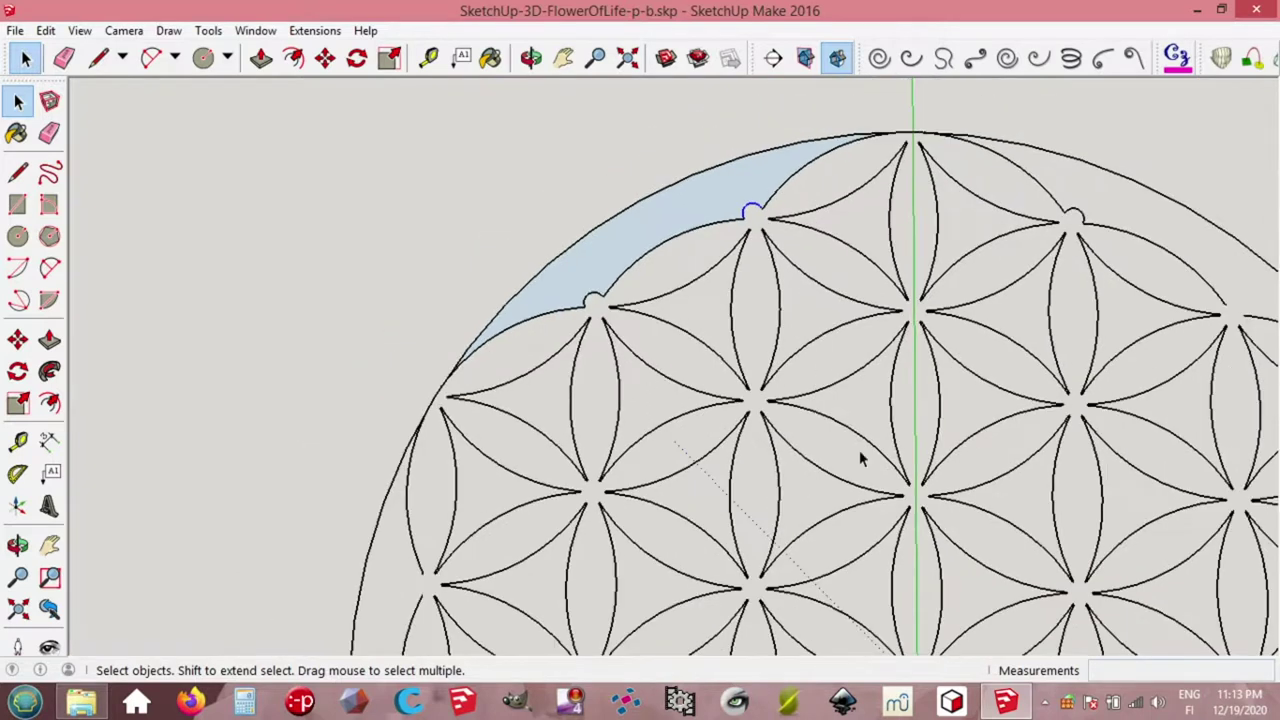
{"action": "mouse_move", "coordinate": [863, 466]}
{"action": "middle_mouse_down"}
{"action": "mouse_move", "coordinate": [857, 386]}
{"action": "mouse_move", "coordinate": [845, 472]}
{"action": "middle_mouse_up"}
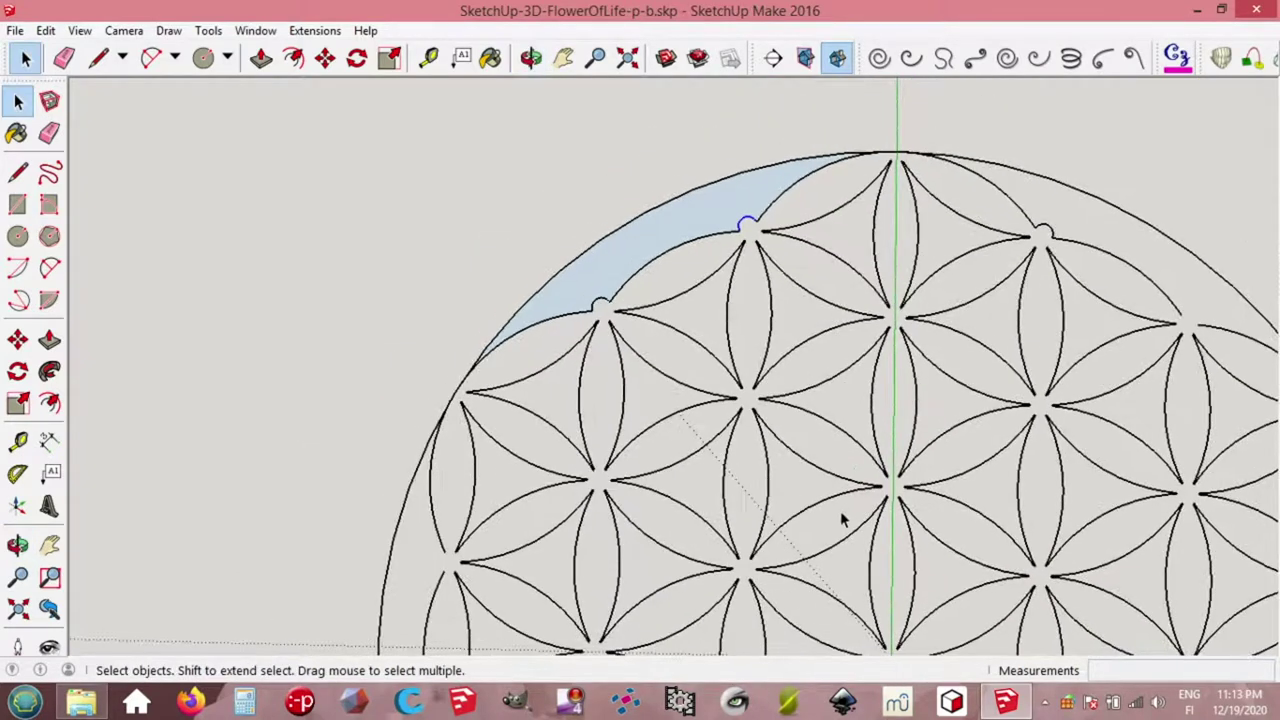
{"action": "middle_click_drag", "start_coordinate": [830, 560], "coordinate": [790, 462]}
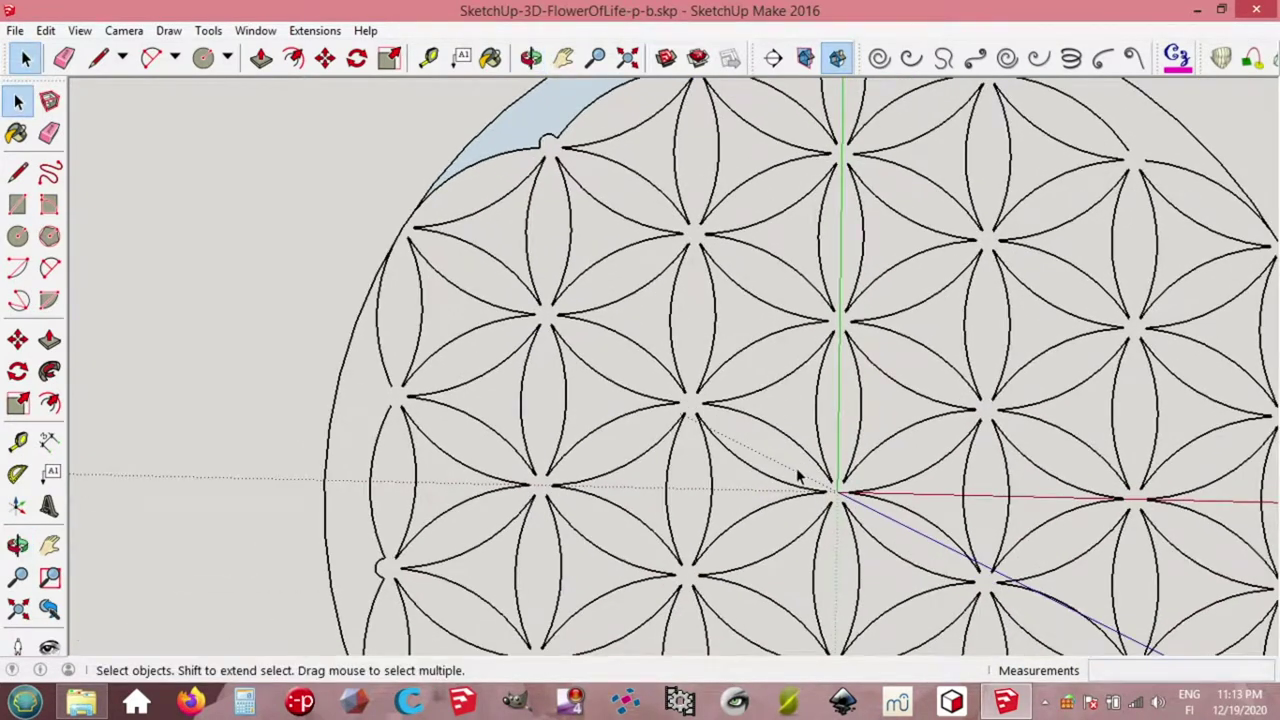
{"action": "key", "text": "q"}
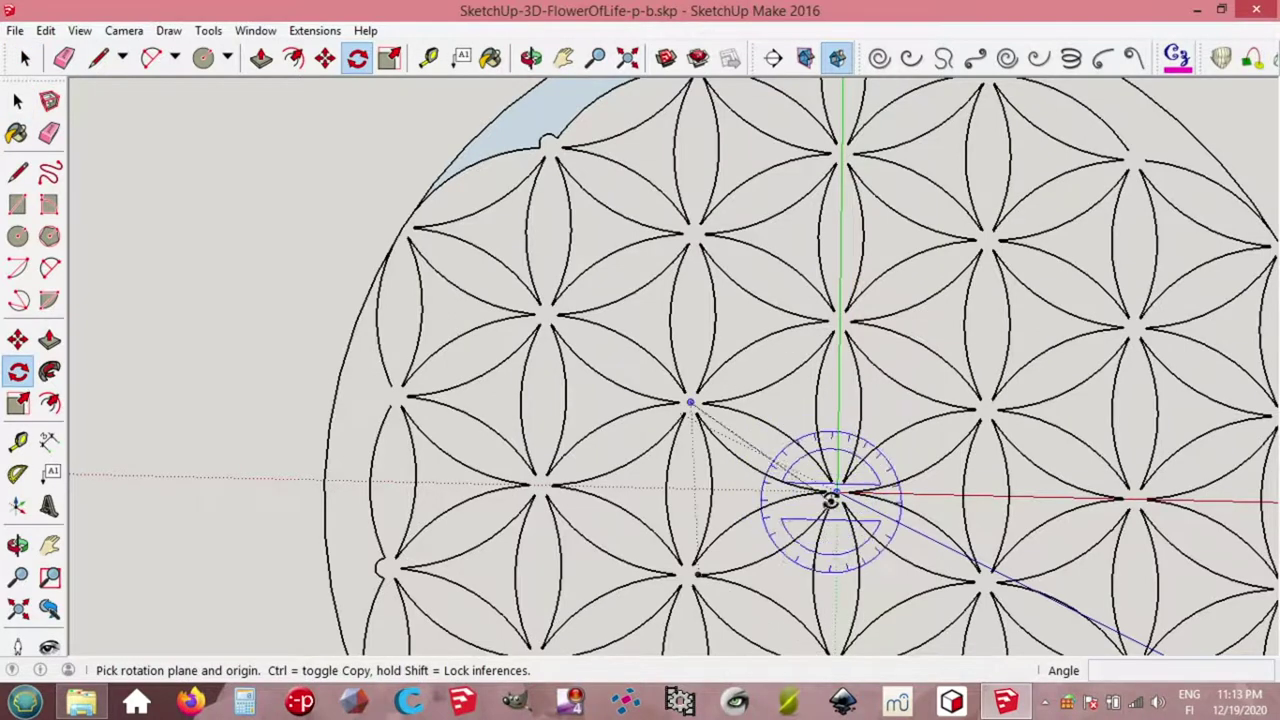
{"action": "scroll", "coordinate": [837, 492], "scroll_direction": "up", "scroll_amount": 2}
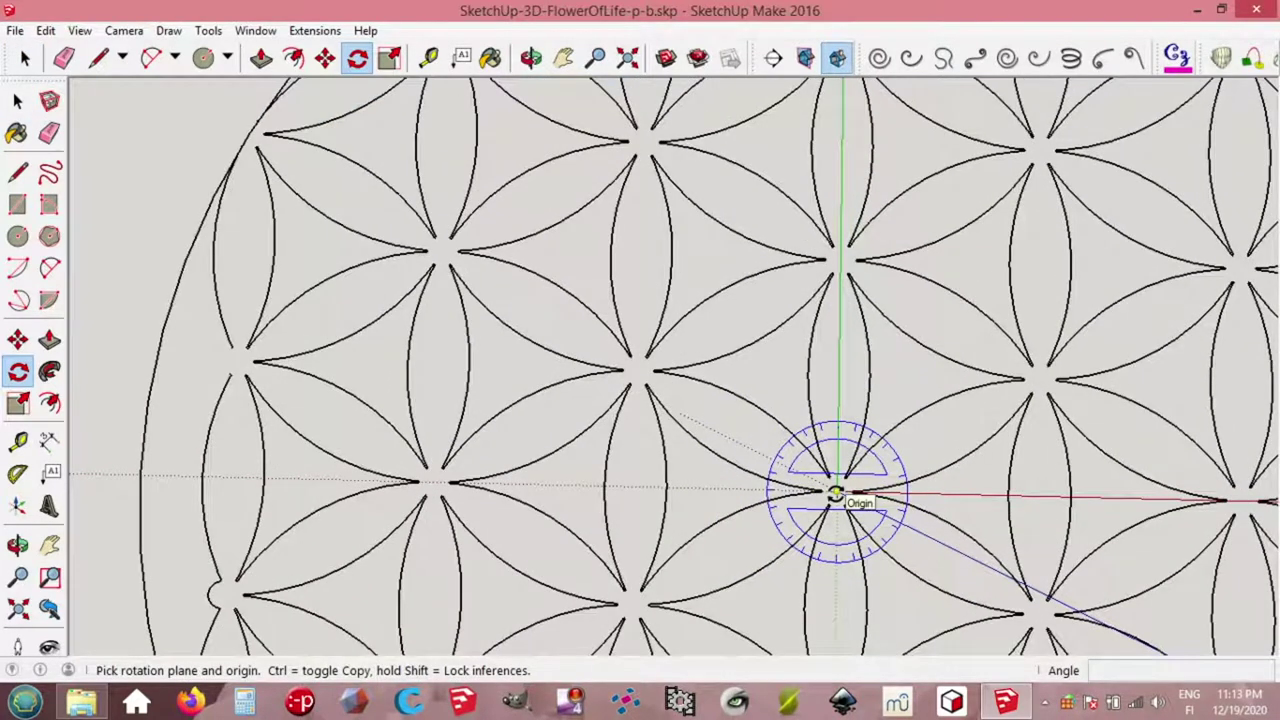
{"action": "left_click", "coordinate": [837, 492]}
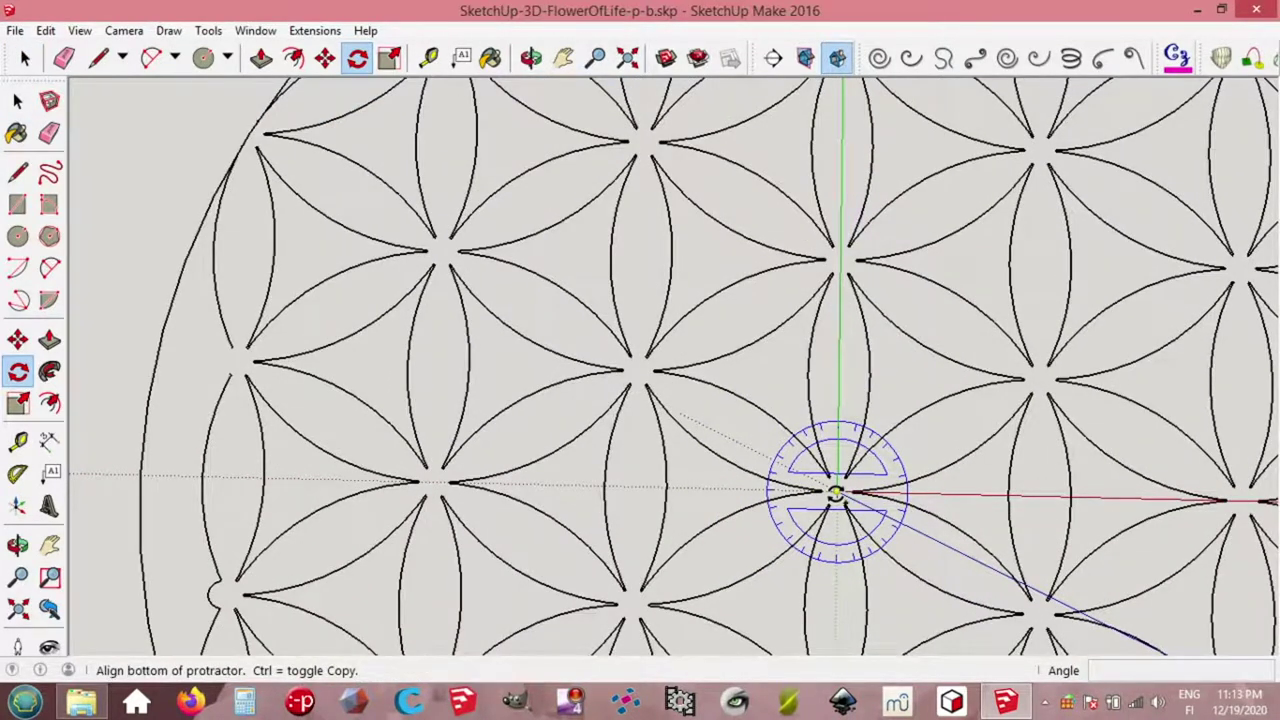
{"action": "left_click", "coordinate": [941, 500]}
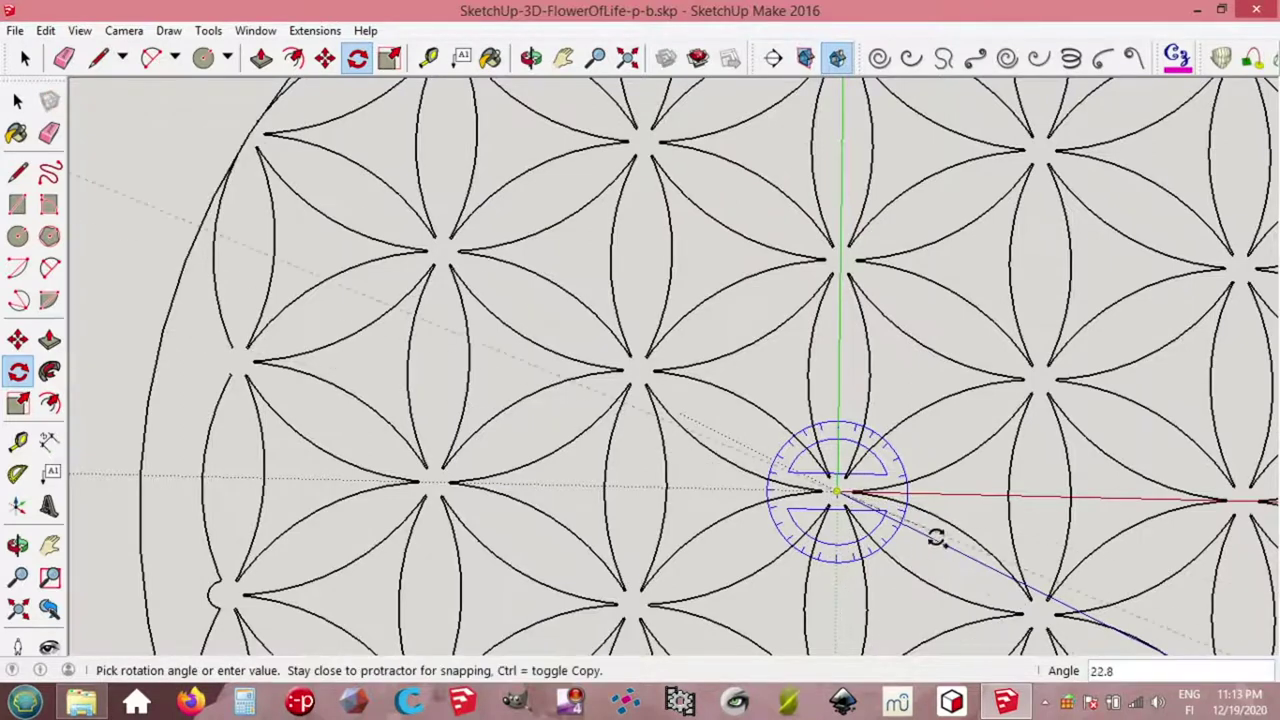
{"action": "left_click", "coordinate": [893, 585]}
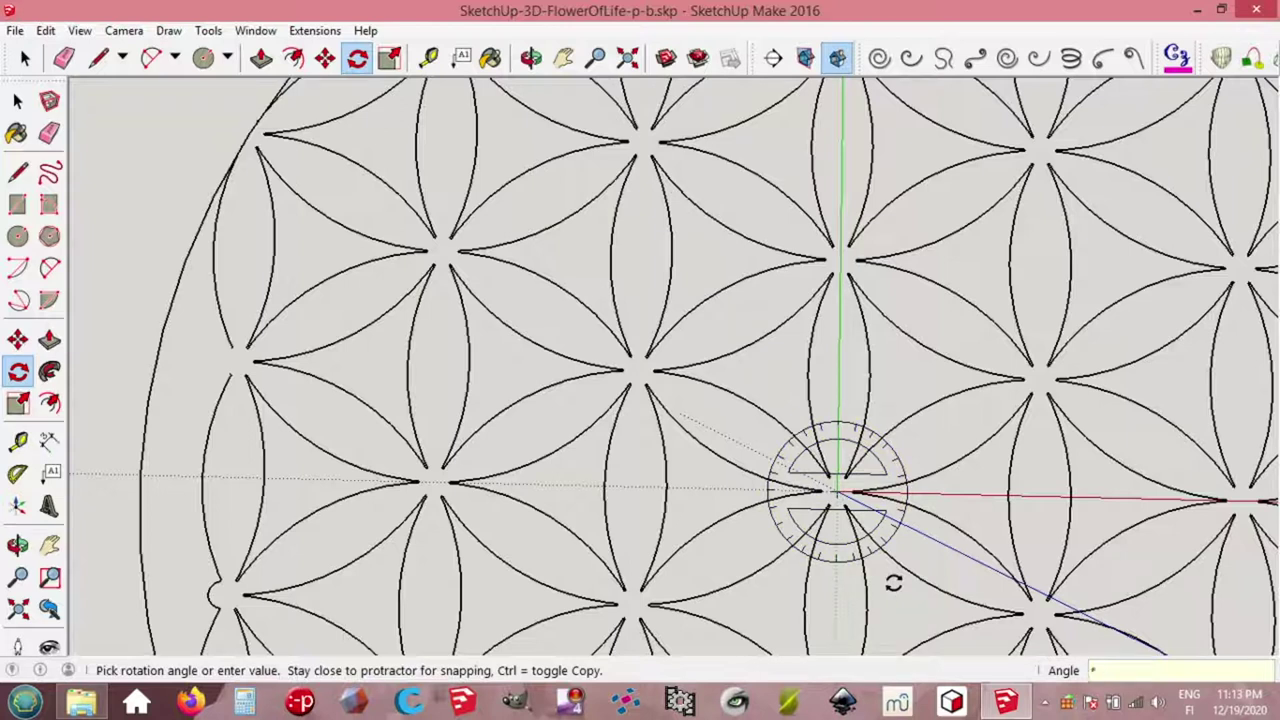
{"action": "scroll", "coordinate": [893, 585], "scroll_direction": "down", "scroll_amount": 5}
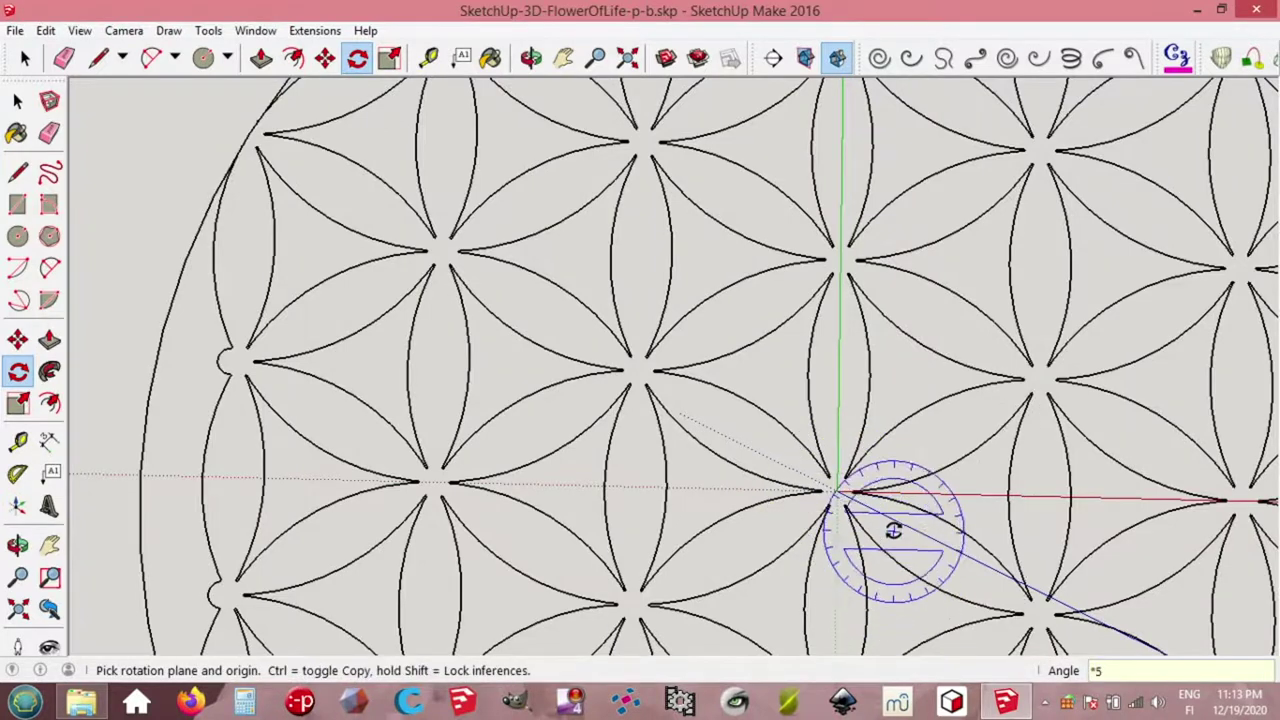
Step: Delete the crescent face between the 900 mm radius circle and the petals at the upper-left of the pattern
{"action": "left_click", "coordinate": [627, 57]}
{"action": "key", "text": "space"}
{"action": "left_click", "coordinate": [433, 155]}
{"action": "scroll", "coordinate": [433, 155], "scroll_direction": "down", "scroll_amount": 1}
{"action": "left_click", "coordinate": [548, 150]}
{"action": "key", "text": "Delete"}
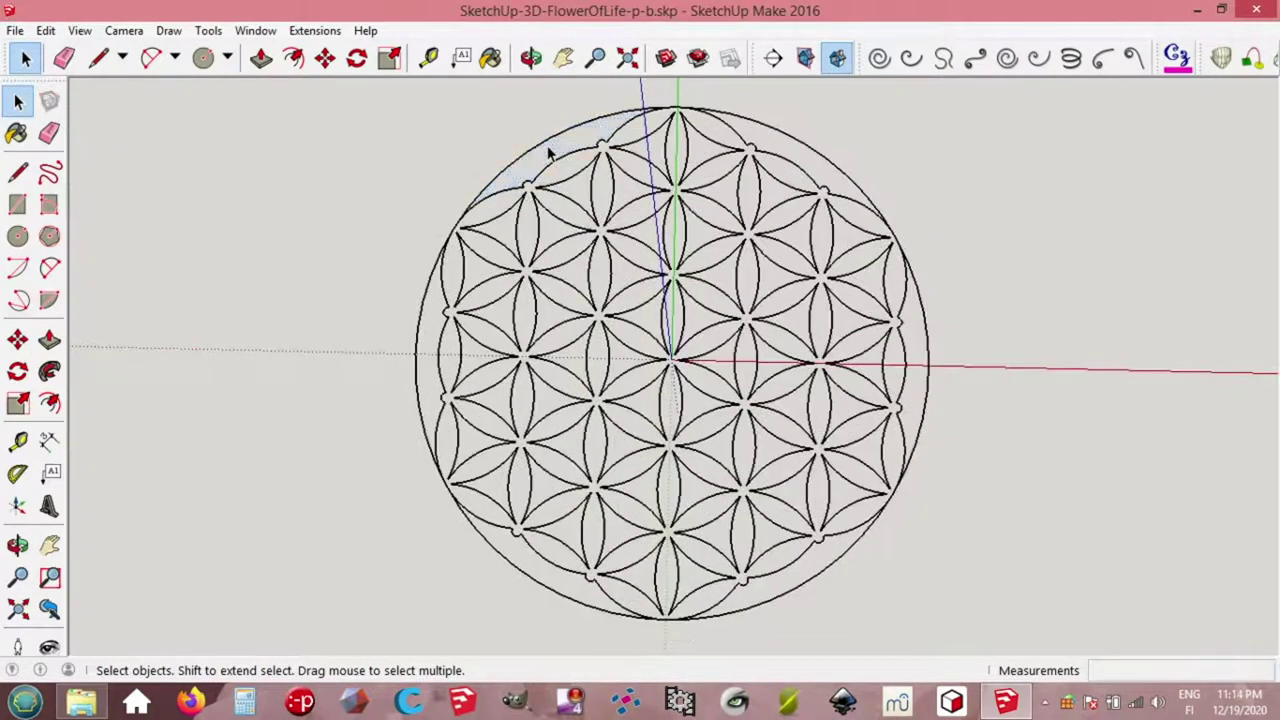
{"action": "left_click_drag", "start_coordinate": [368, 88], "coordinate": [965, 641]}
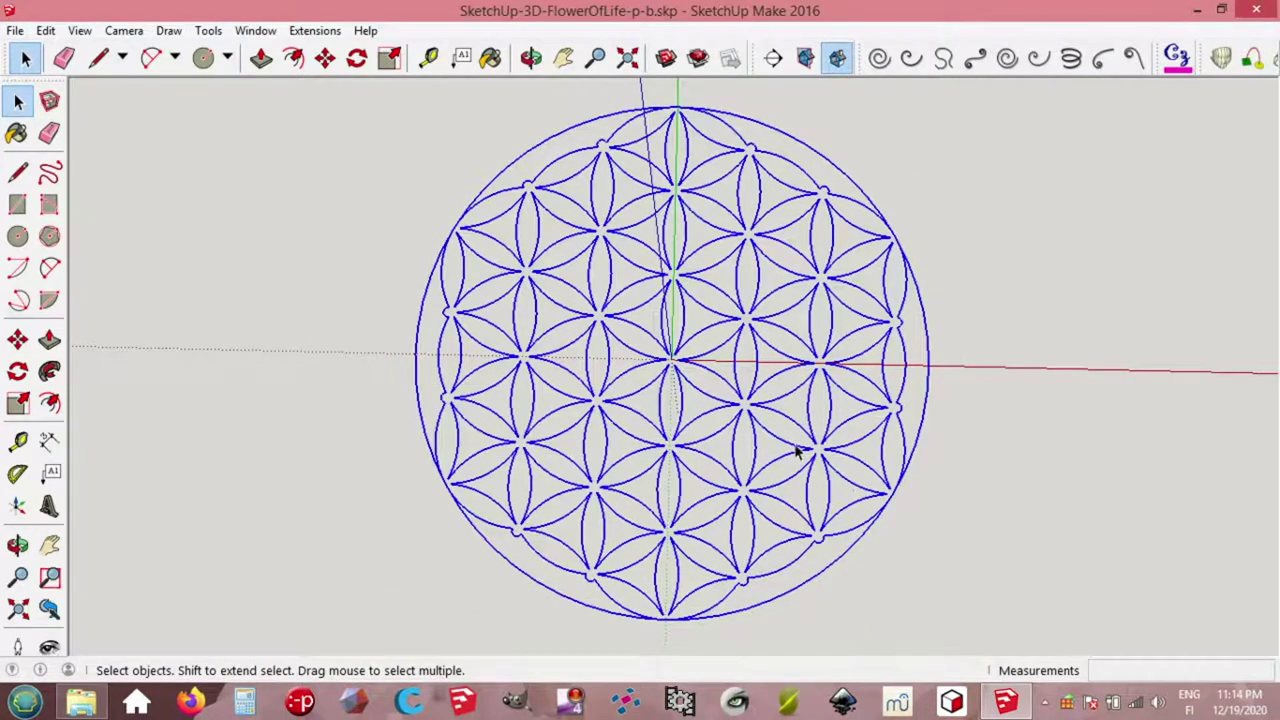
{"action": "left_click", "coordinate": [358, 375]}
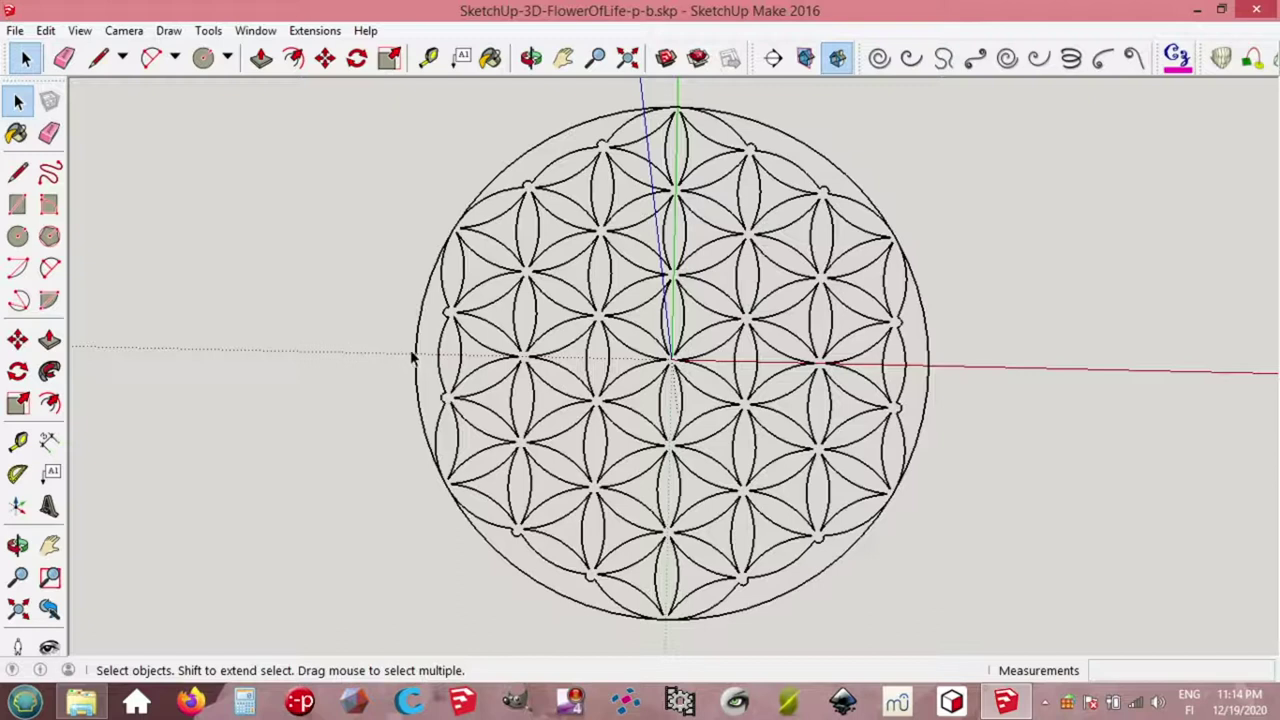
Step: Draw a circle centred on the origin with a radius of about 950 mm, enclosing the existing outer circle
{"action": "key", "text": "c"}
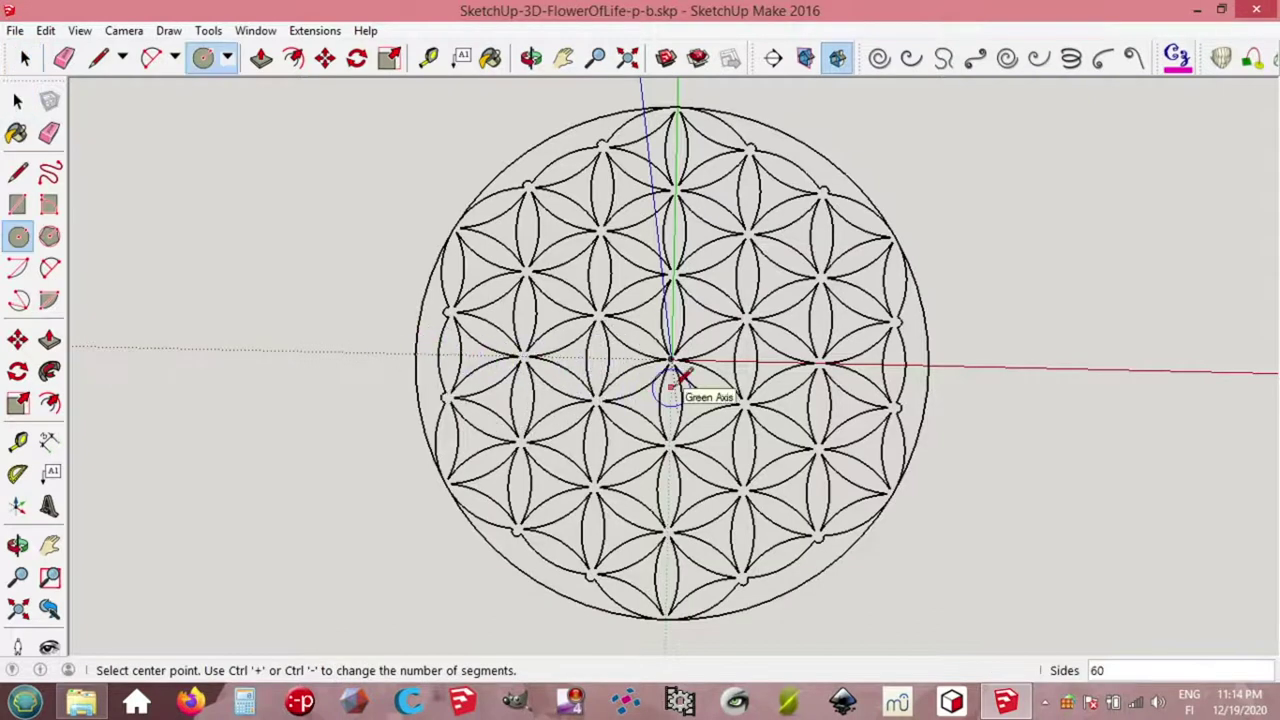
{"action": "scroll", "coordinate": [672, 385], "scroll_direction": "up", "scroll_amount": 1}
{"action": "key", "text": "space"}
{"action": "key", "text": "c"}
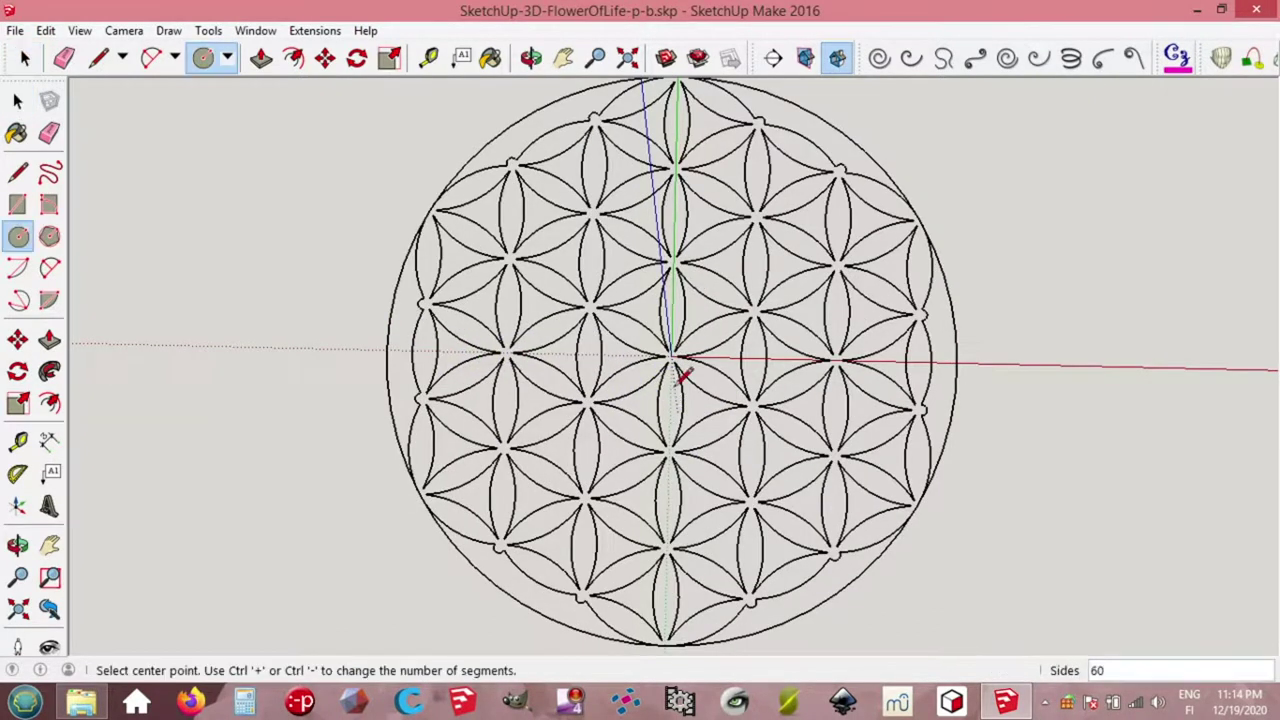
{"action": "scroll", "coordinate": [680, 368], "scroll_direction": "up", "scroll_amount": 4}
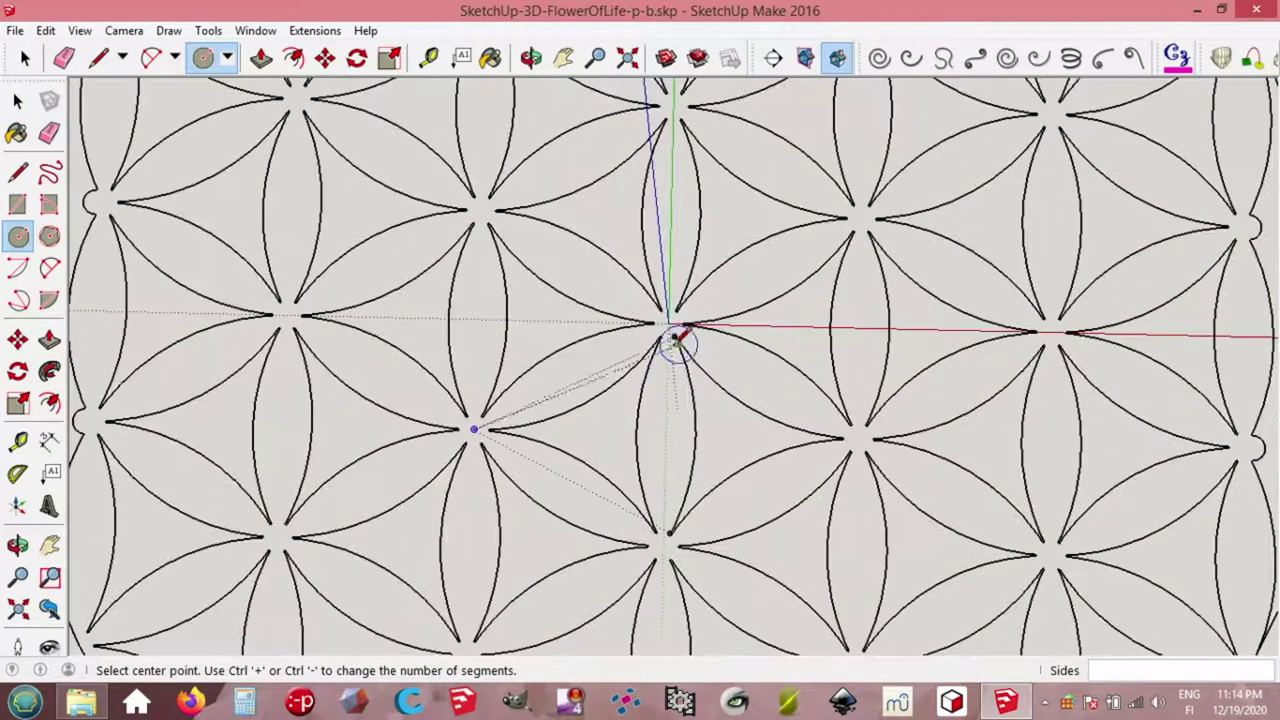
{"action": "left_click", "coordinate": [669, 324]}
{"action": "scroll", "coordinate": [680, 326], "scroll_direction": "down", "scroll_amount": 3}
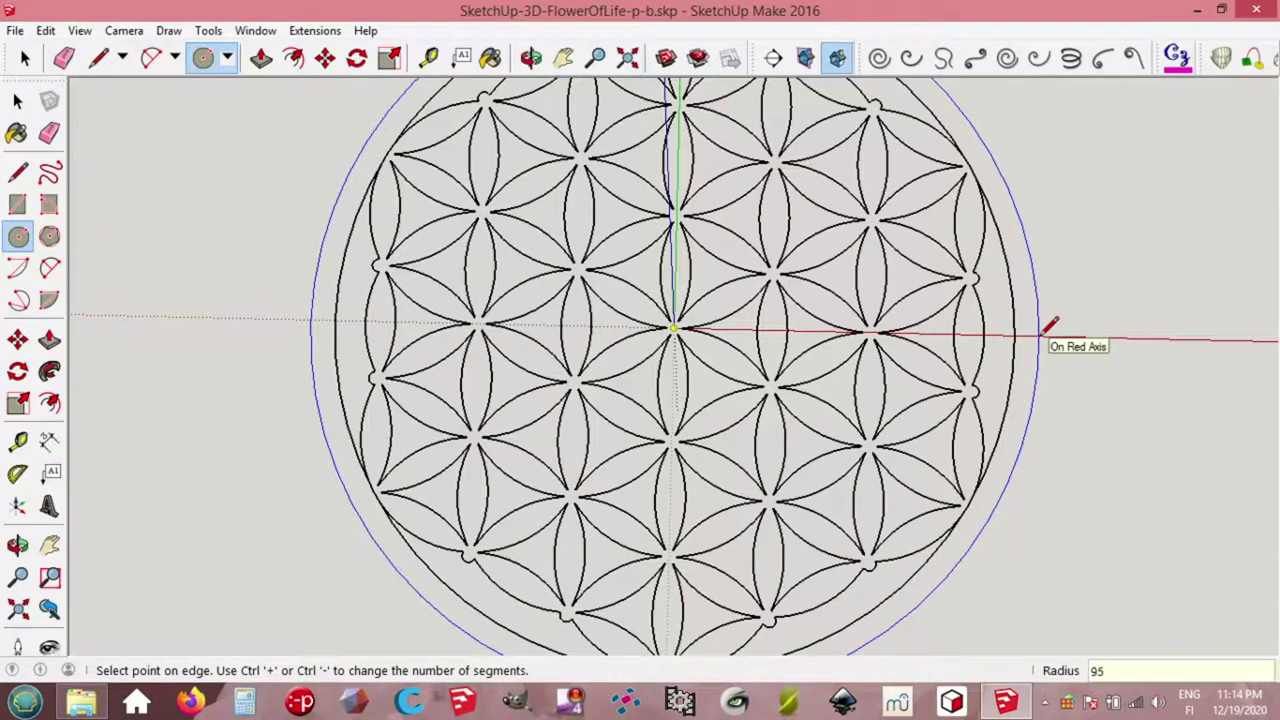
{"action": "key", "text": "Return"}
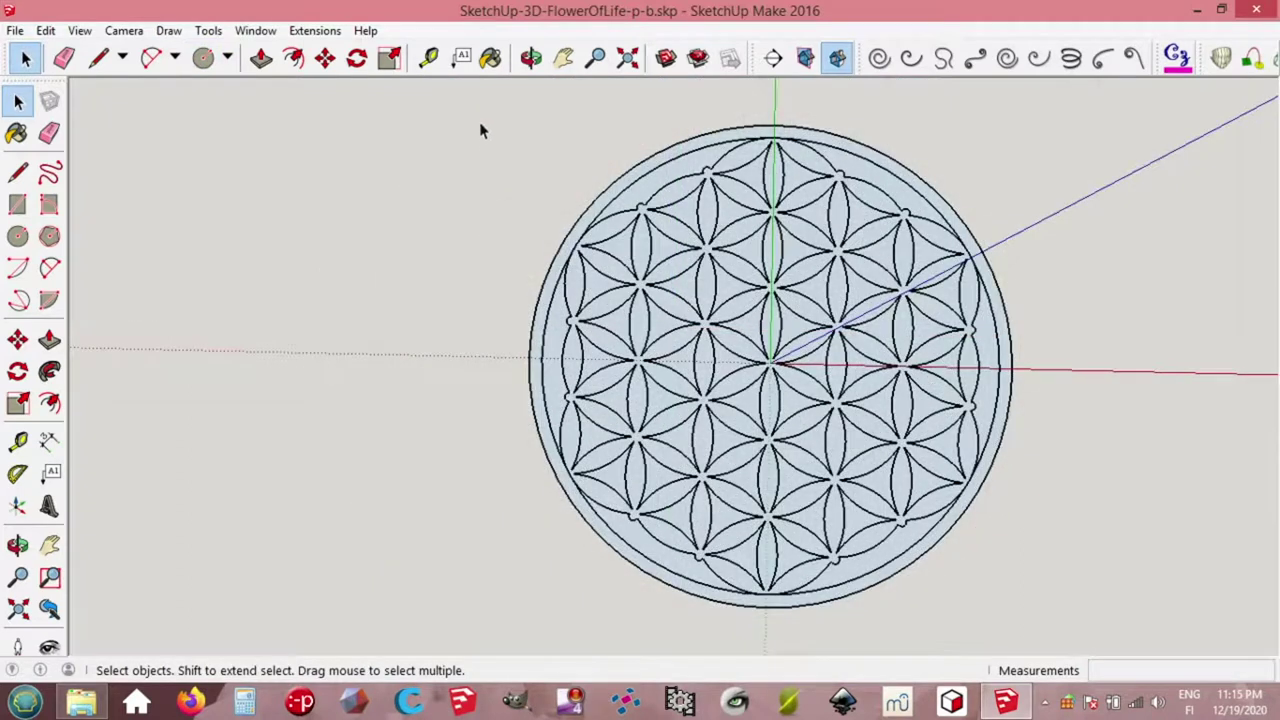
Step: Select the whole disc with all its petals and circles and run Intersect Faces on it
{"action": "left_click_drag", "start_coordinate": [479, 126], "coordinate": [1084, 618]}
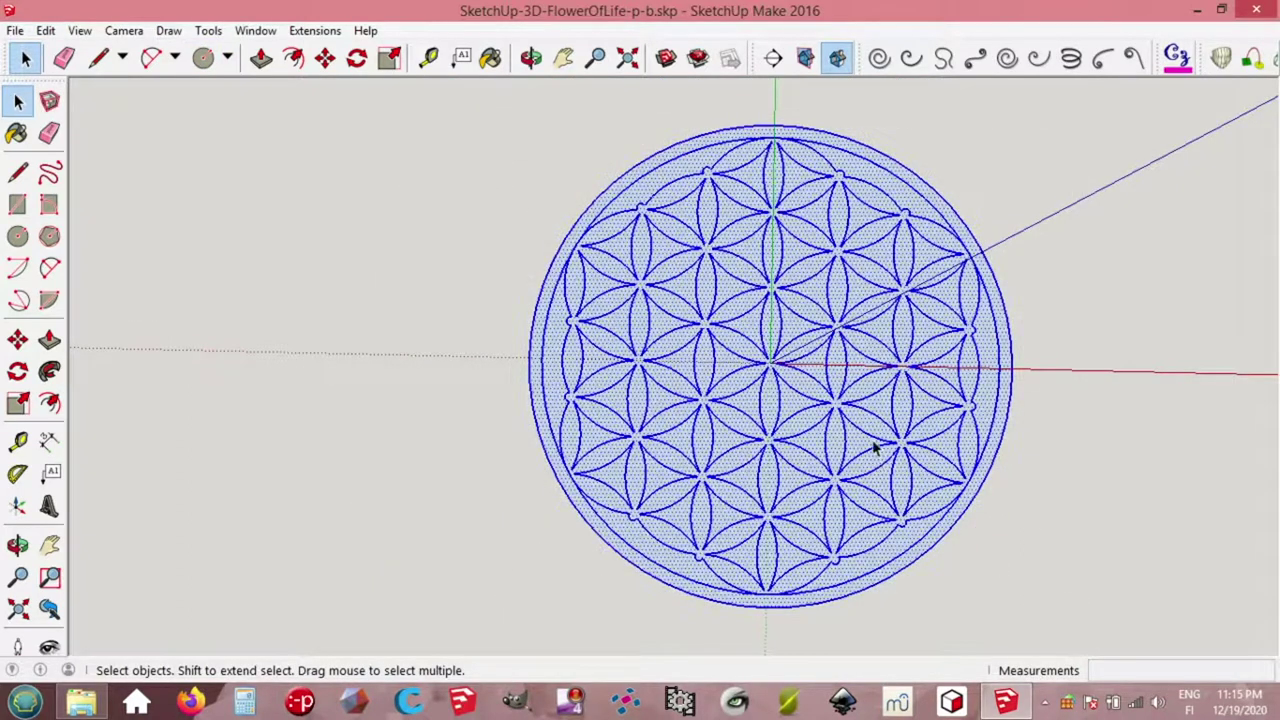
{"action": "right_click", "coordinate": [866, 365]}
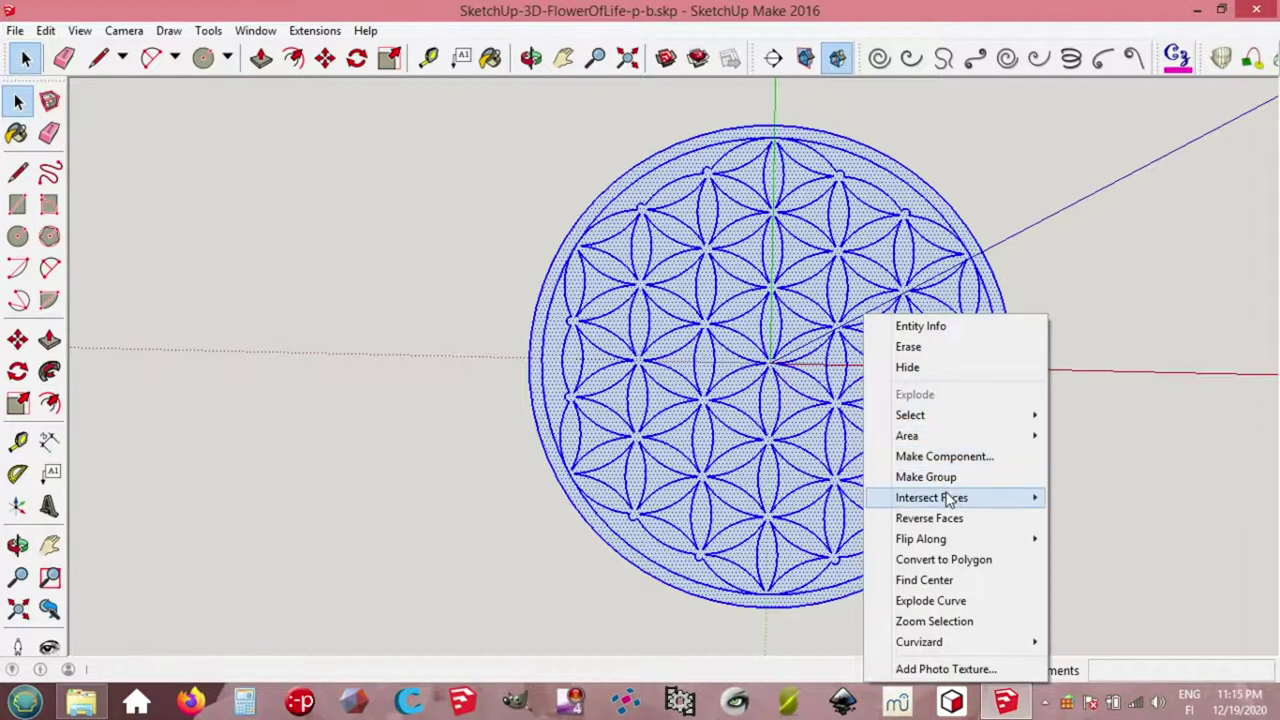
{"action": "mouse_move", "coordinate": [948, 499]}
{"action": "left_click", "coordinate": [1087, 497]}
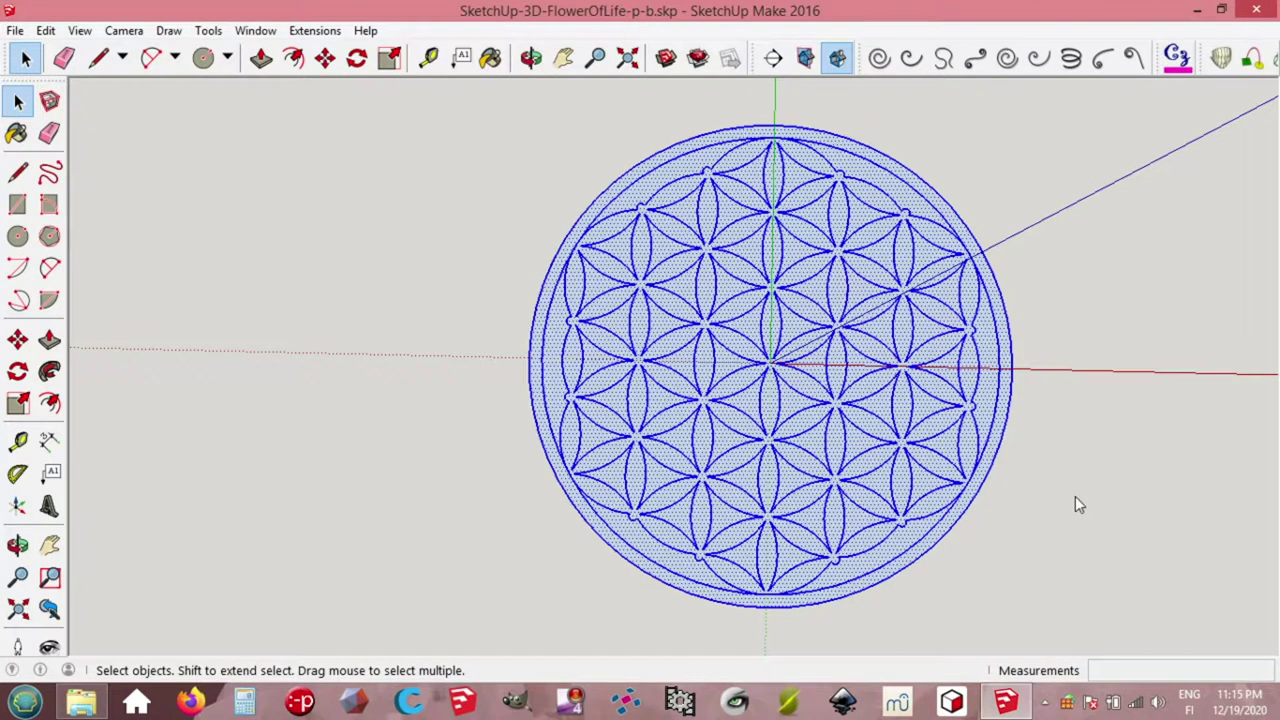
{"action": "left_click", "coordinate": [505, 250]}
Step: Examine the petal outlines and the outer petal tips near the circle to check how the intersection divided the disc's face
{"action": "scroll", "coordinate": [540, 260], "scroll_direction": "up", "scroll_amount": 5}
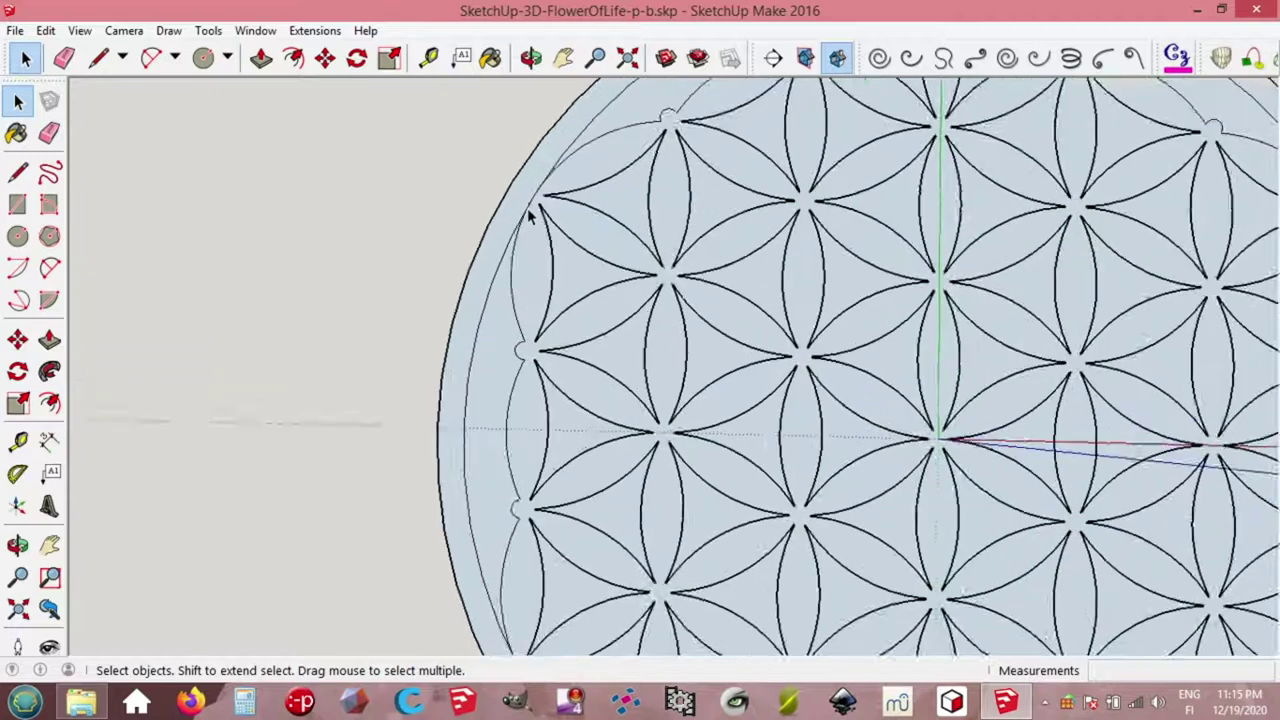
{"action": "scroll", "coordinate": [530, 215], "scroll_direction": "up", "scroll_amount": 2}
{"action": "key", "text": "e"}
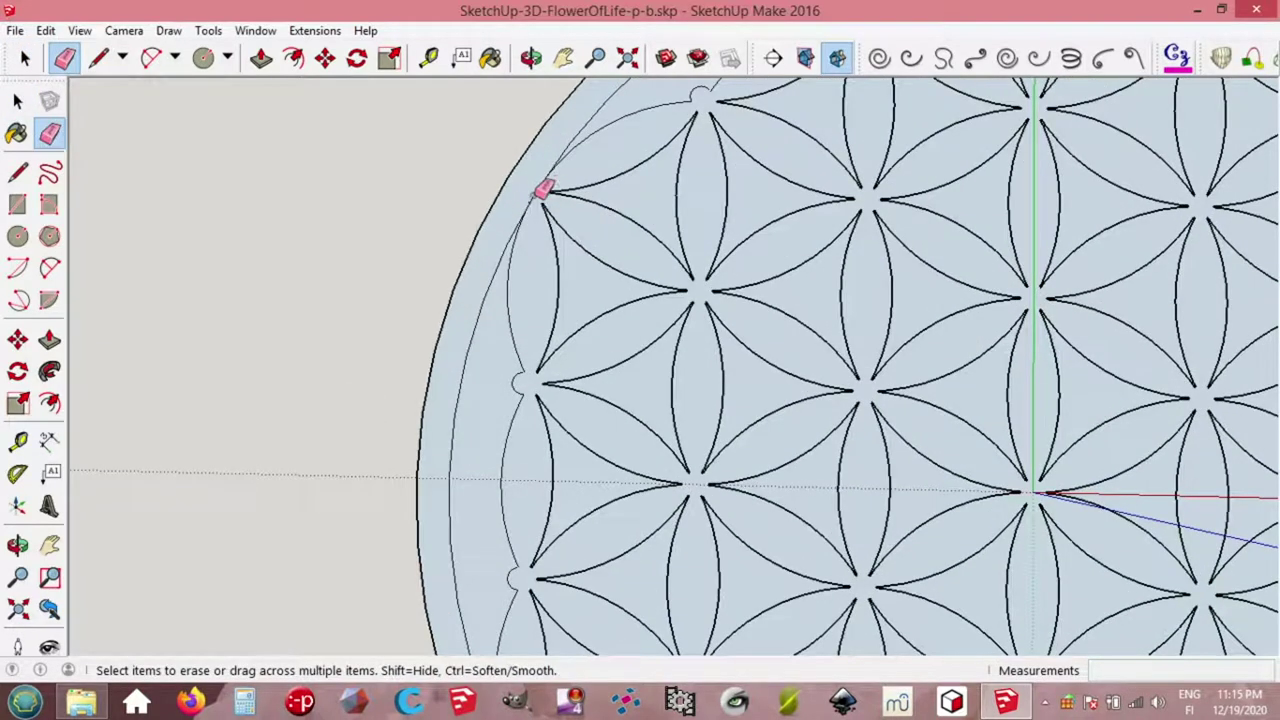
{"action": "scroll", "coordinate": [575, 235], "scroll_direction": "down", "scroll_amount": 1}
{"action": "scroll", "coordinate": [578, 234], "scroll_direction": "down", "scroll_amount": 3}
{"action": "scroll", "coordinate": [631, 180], "scroll_direction": "up", "scroll_amount": 1}
{"action": "scroll", "coordinate": [654, 163], "scroll_direction": "up", "scroll_amount": 2}
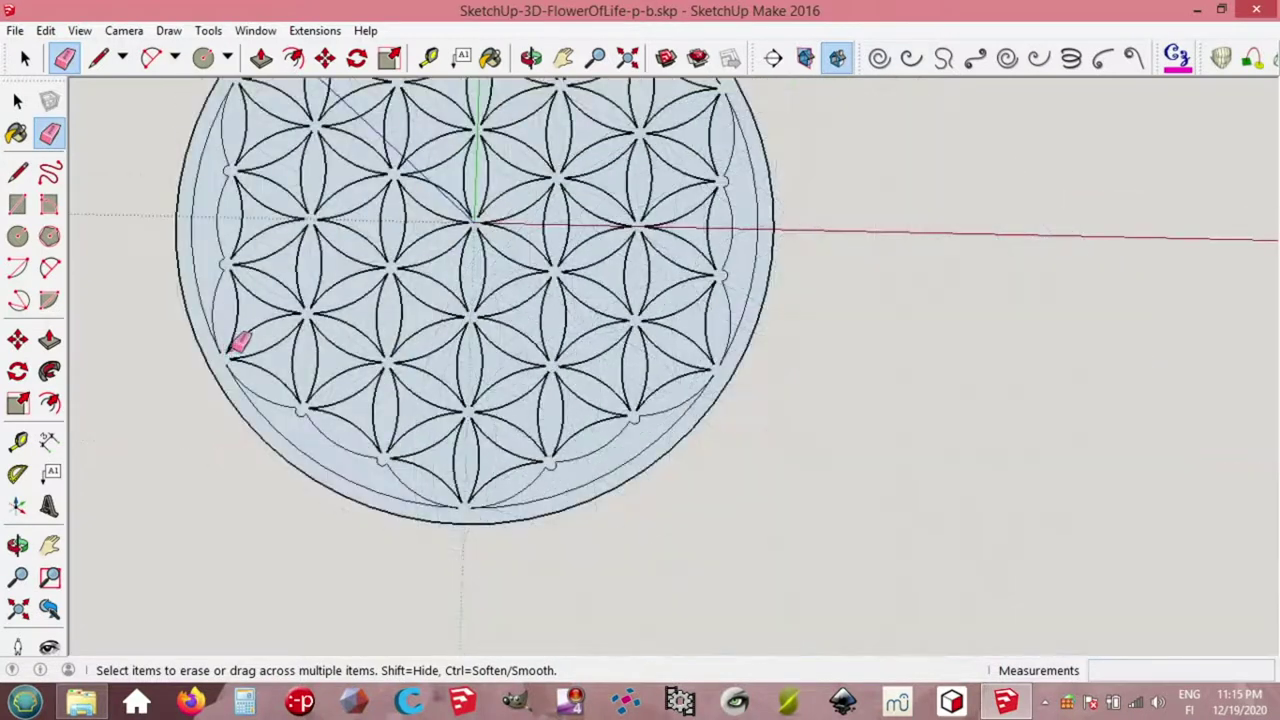
{"action": "key", "text": "o"}
{"action": "left_click_drag", "start_coordinate": [240, 349], "coordinate": [414, 414]}
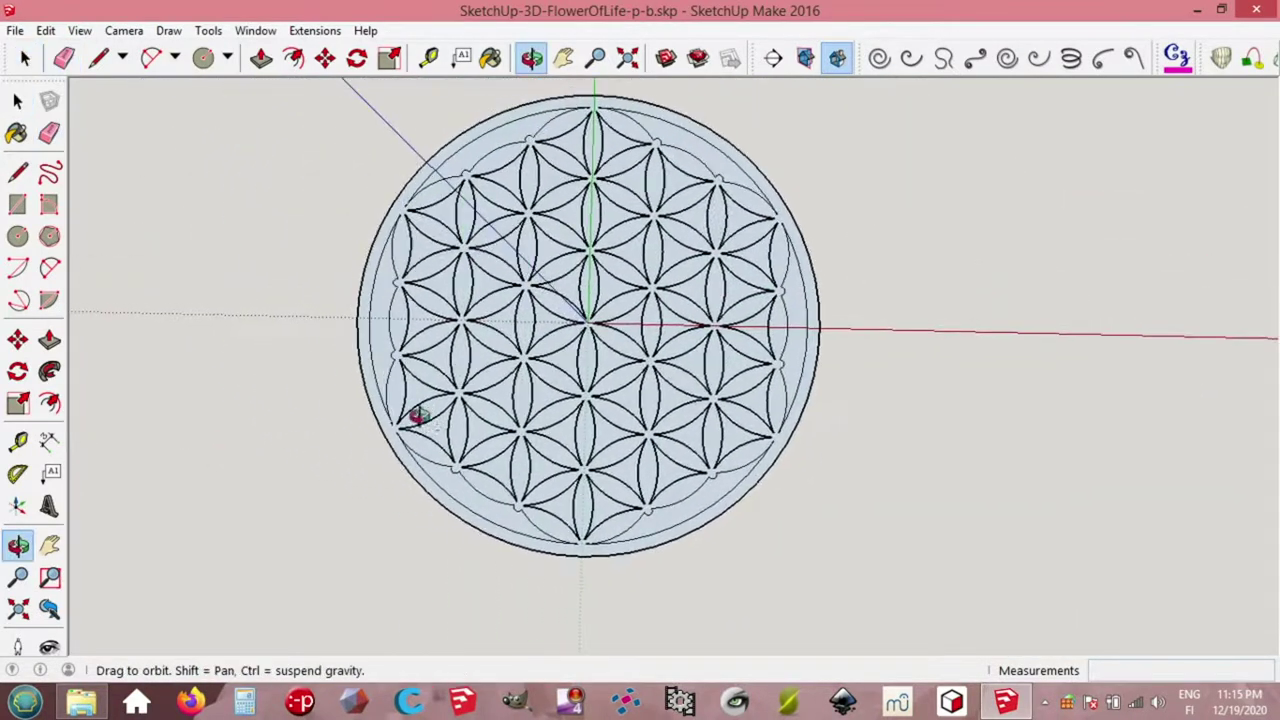
{"action": "key", "text": "space"}
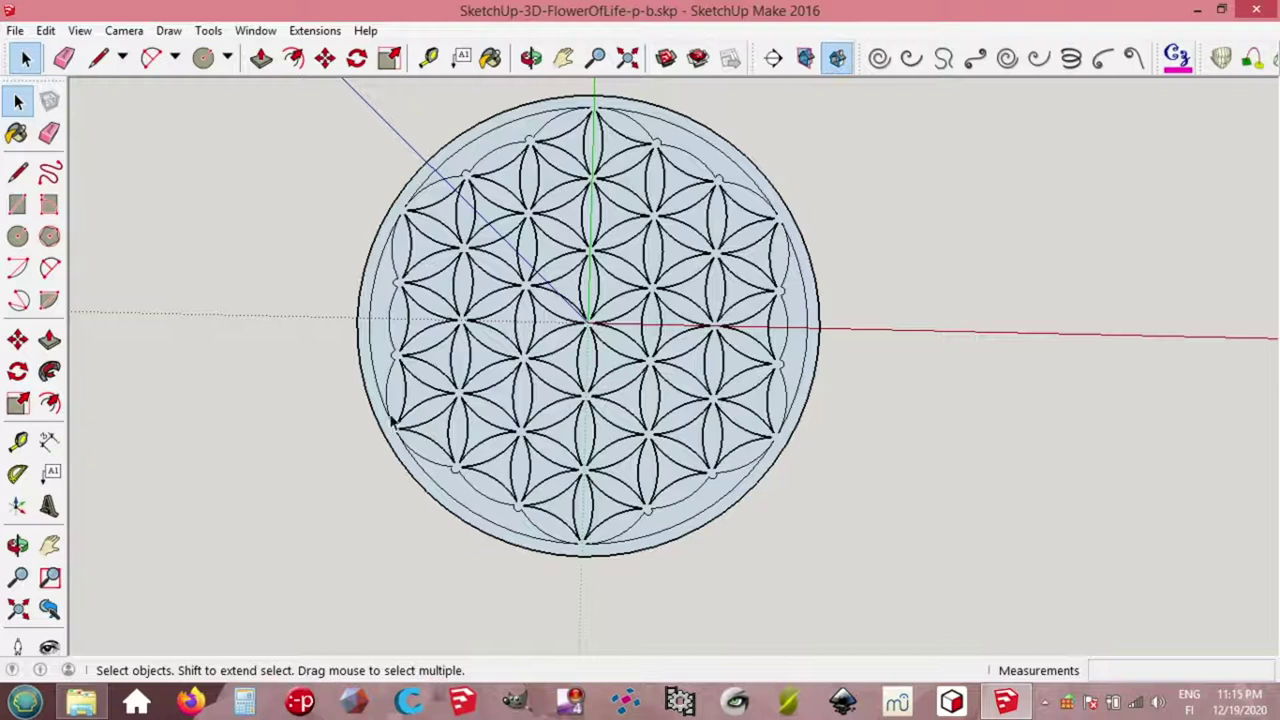
Step: Reselect the entire disc and repeat Intersect Faces so the inner petal outlines also divide the face
{"action": "left_click", "coordinate": [423, 393]}
{"action": "mouse_move", "coordinate": [307, 86]}
{"action": "left_mouse_down"}
{"action": "mouse_move", "coordinate": [597, 222]}
{"action": "mouse_move", "coordinate": [806, 476]}
{"action": "mouse_move", "coordinate": [843, 588]}
{"action": "left_mouse_up"}
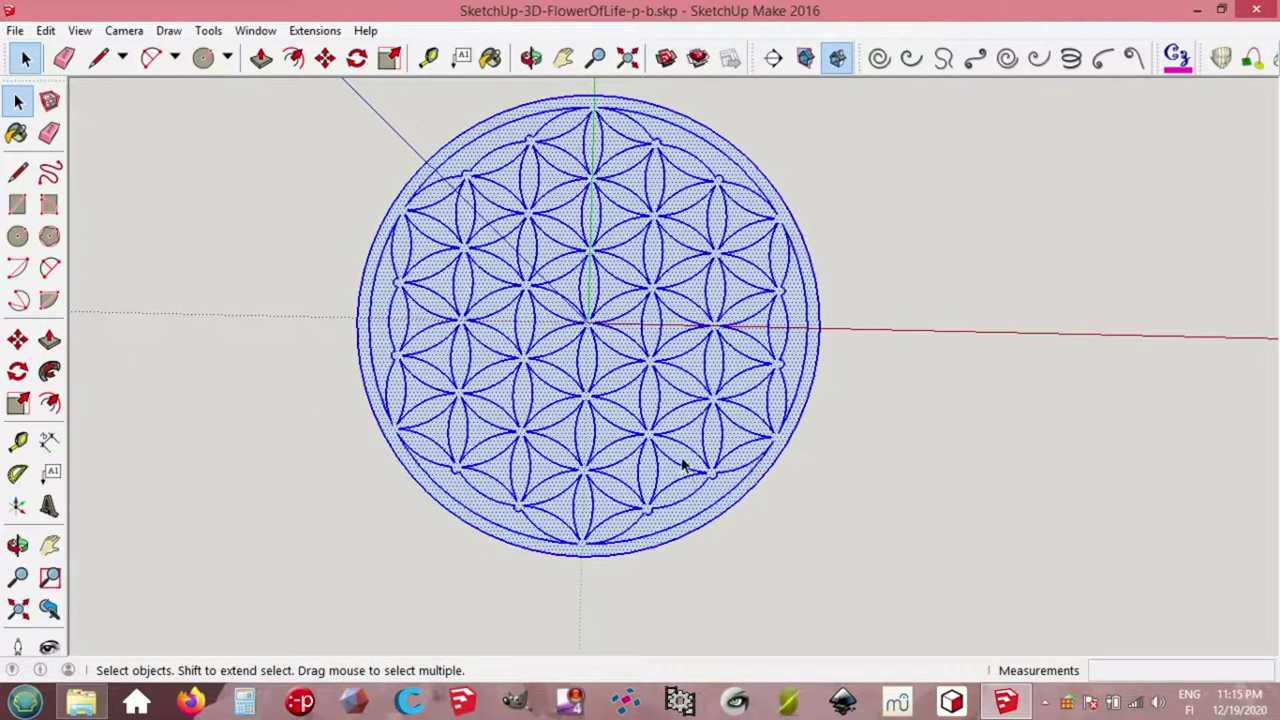
{"action": "right_click", "coordinate": [647, 358]}
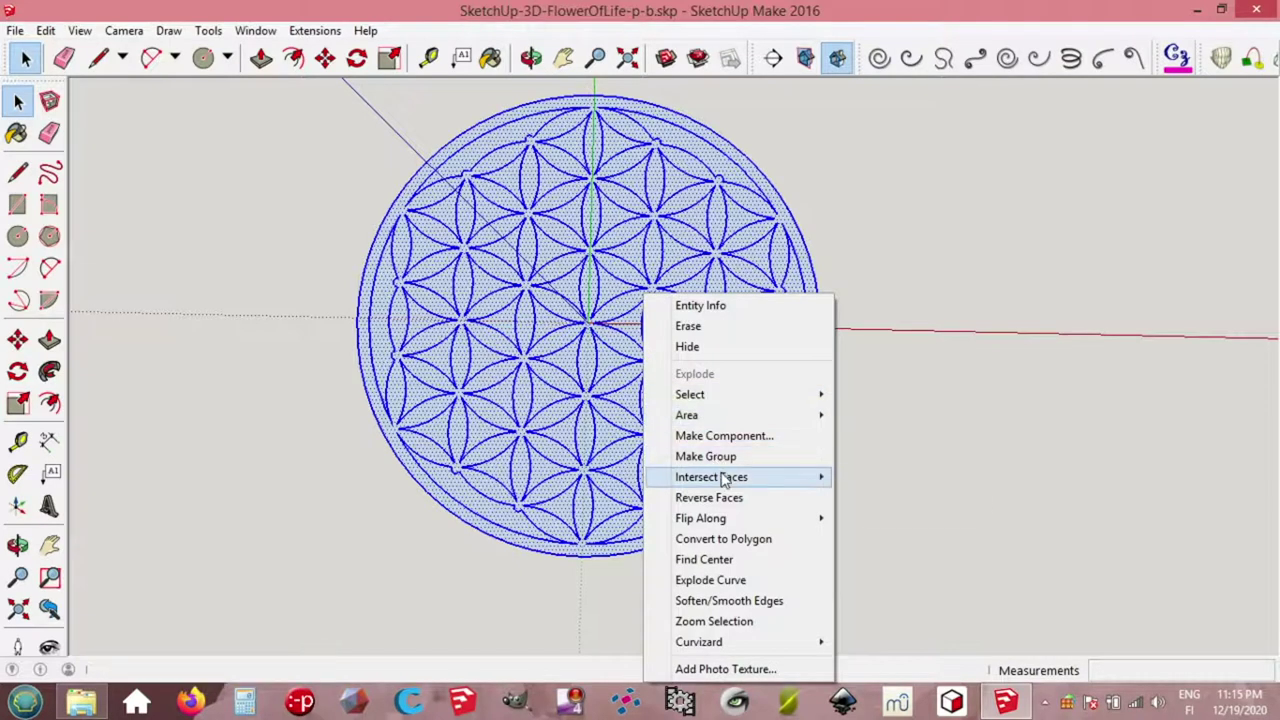
{"action": "mouse_move", "coordinate": [773, 481]}
{"action": "left_click", "coordinate": [880, 477]}
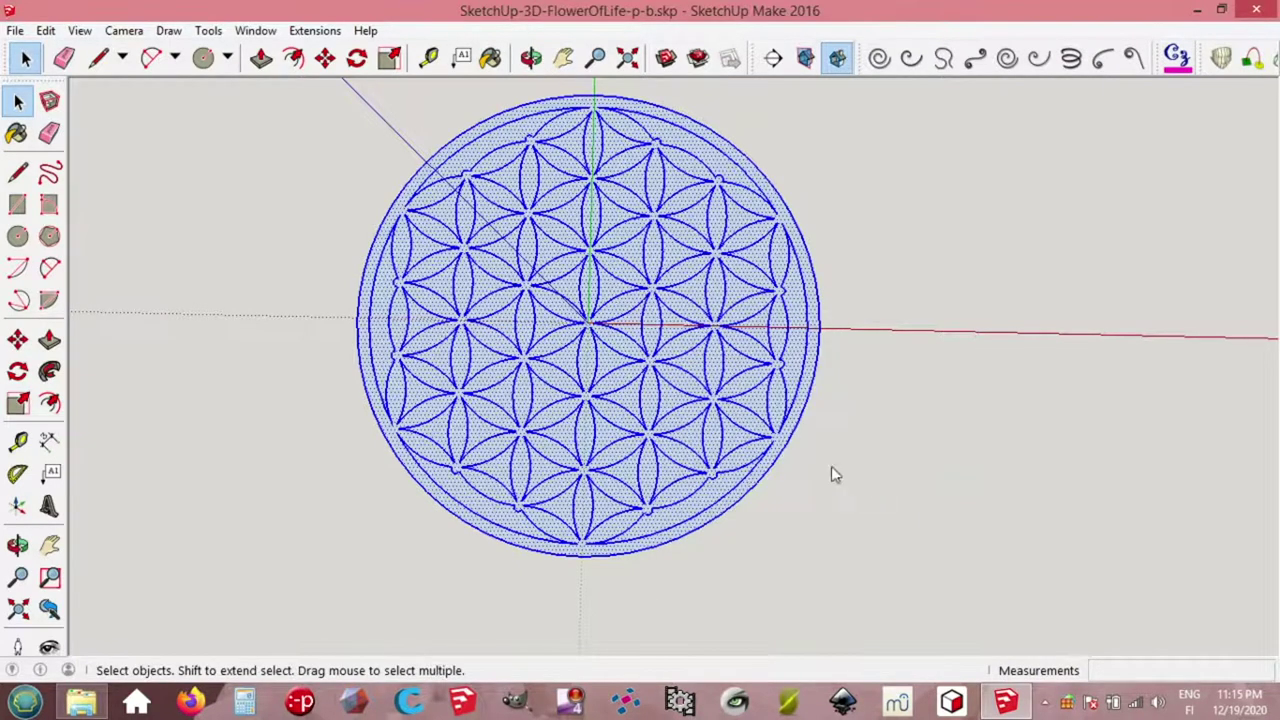
Step: Delete the curved triangular faces between the petals around and to the right of the origin, plus the crescent face at the right edge
{"action": "middle_click_drag", "start_coordinate": [707, 423], "coordinate": [780, 431]}
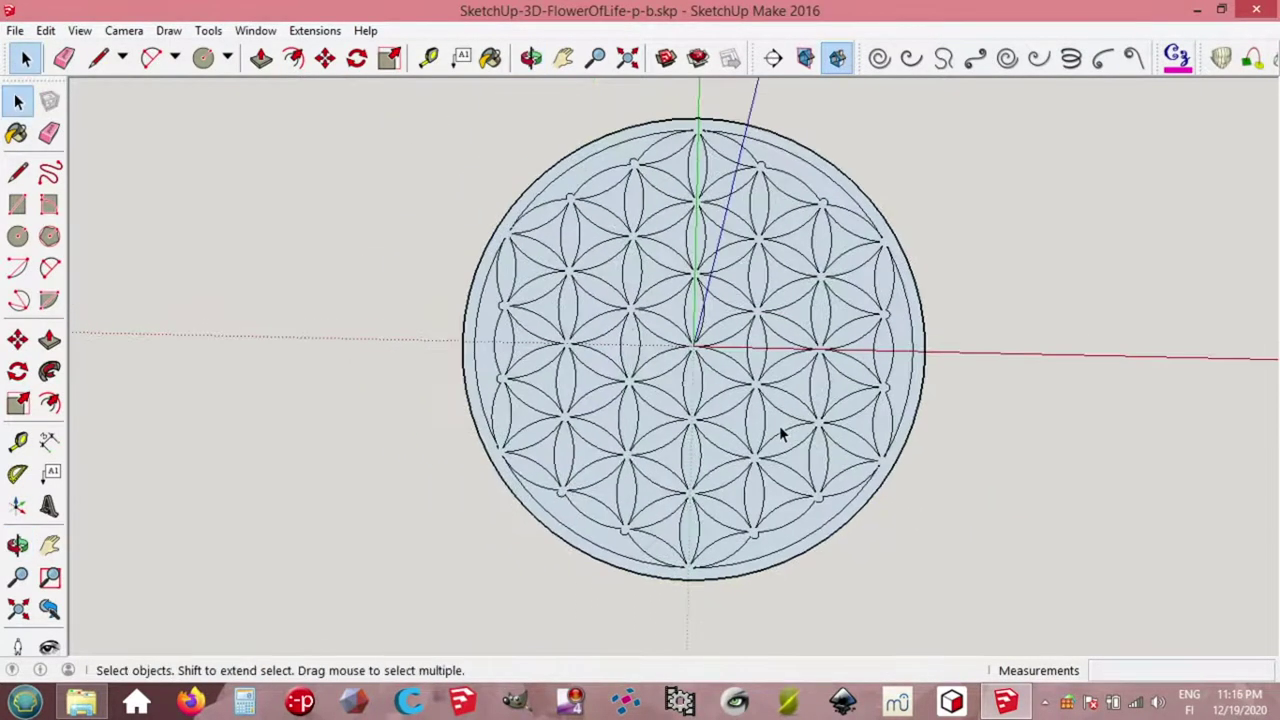
{"action": "scroll", "coordinate": [781, 432], "scroll_direction": "up", "scroll_amount": 2}
{"action": "left_click", "coordinate": [715, 428]}
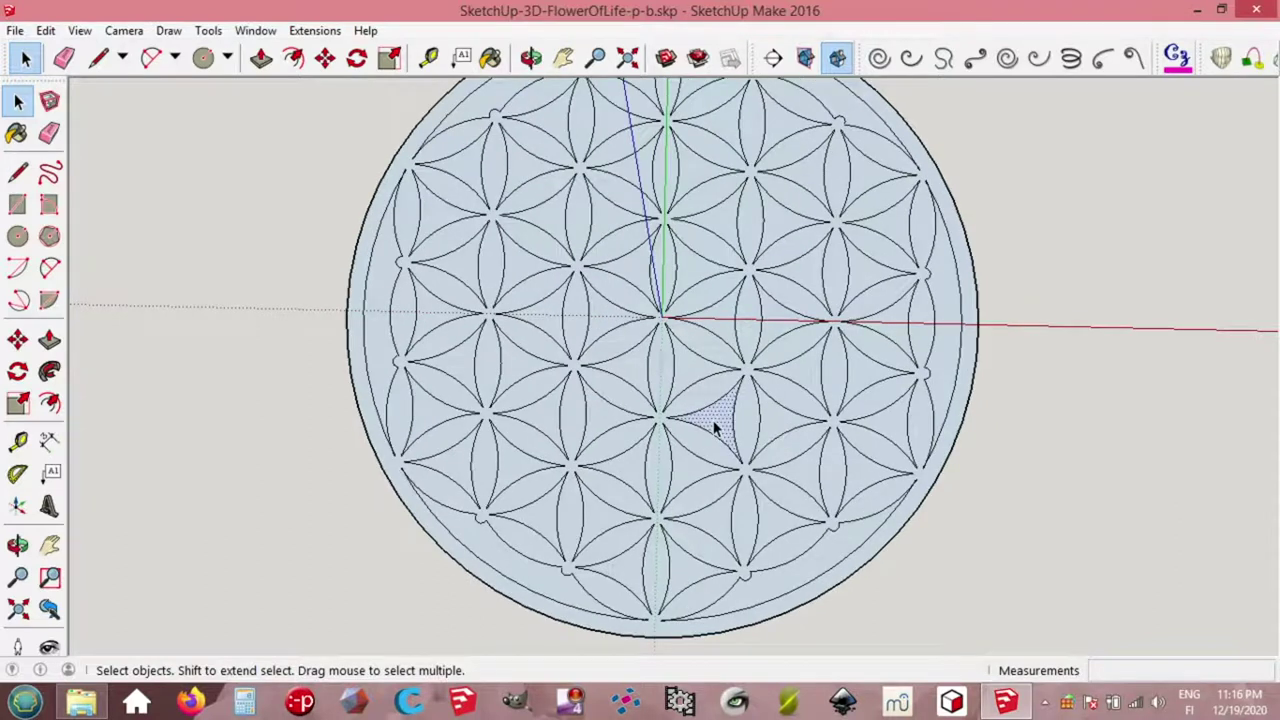
{"action": "key", "text": "Delete"}
{"action": "left_click", "coordinate": [768, 416]}
{"action": "key", "text": "Delete"}
{"action": "left_click", "coordinate": [766, 323]}
{"action": "key", "text": "Delete"}
{"action": "left_click", "coordinate": [726, 323]}
{"action": "key", "text": "Delete"}
{"action": "left_click", "coordinate": [686, 272]}
{"action": "key", "text": "Delete"}
{"action": "left_click", "coordinate": [950, 303]}
{"action": "key", "text": "Delete"}
{"action": "left_click", "coordinate": [864, 276]}
{"action": "key", "text": "Delete"}
{"action": "left_click", "coordinate": [872, 246]}
{"action": "key", "text": "Delete"}
{"action": "left_click", "coordinate": [793, 255]}
{"action": "key", "text": "Delete"}
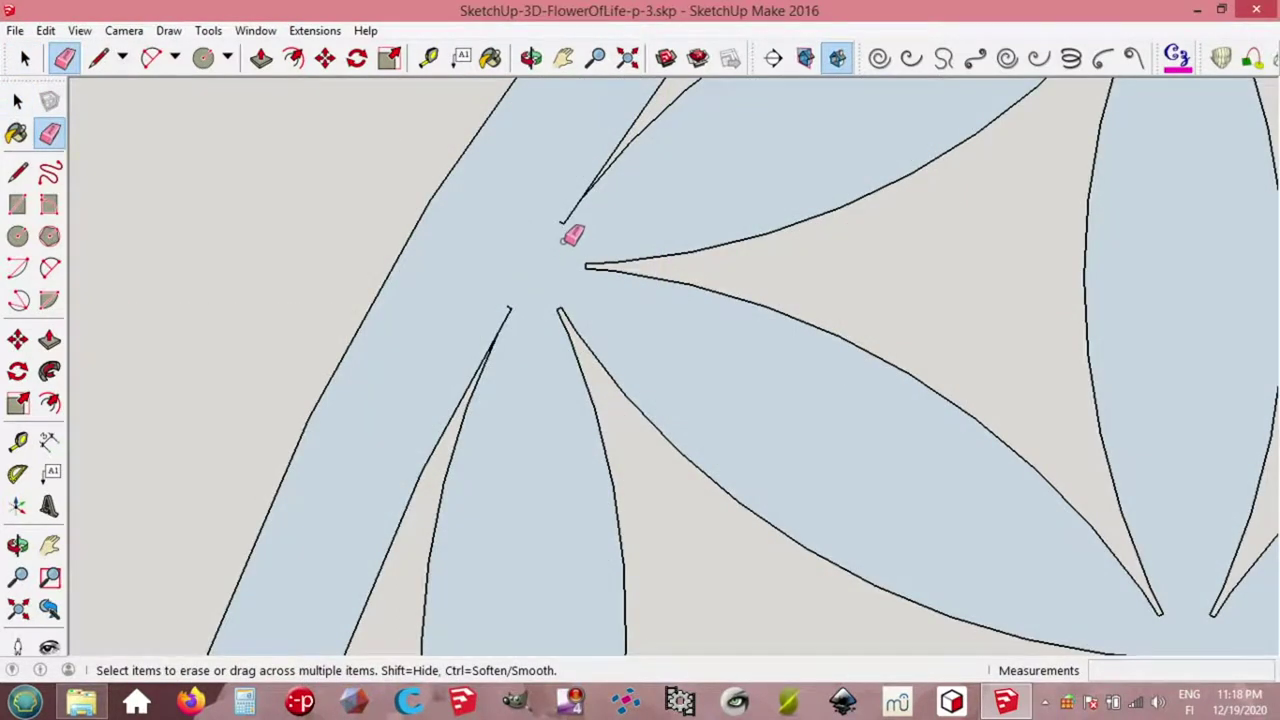
Step: Erase the short stub edges at the upper-left junction where the outer petal tips meet the surrounding ring
{"action": "left_click_drag", "start_coordinate": [562, 222], "coordinate": [510, 308]}
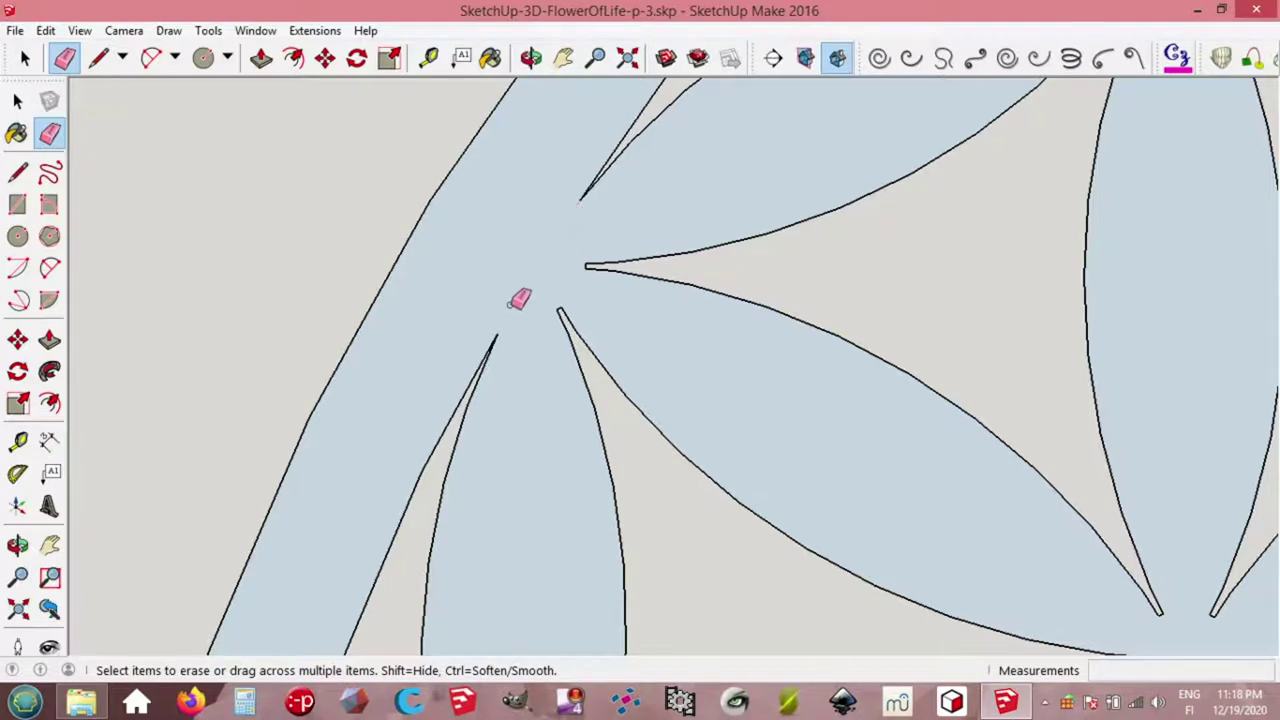
{"action": "scroll", "coordinate": [518, 298], "scroll_direction": "down", "scroll_amount": 10}
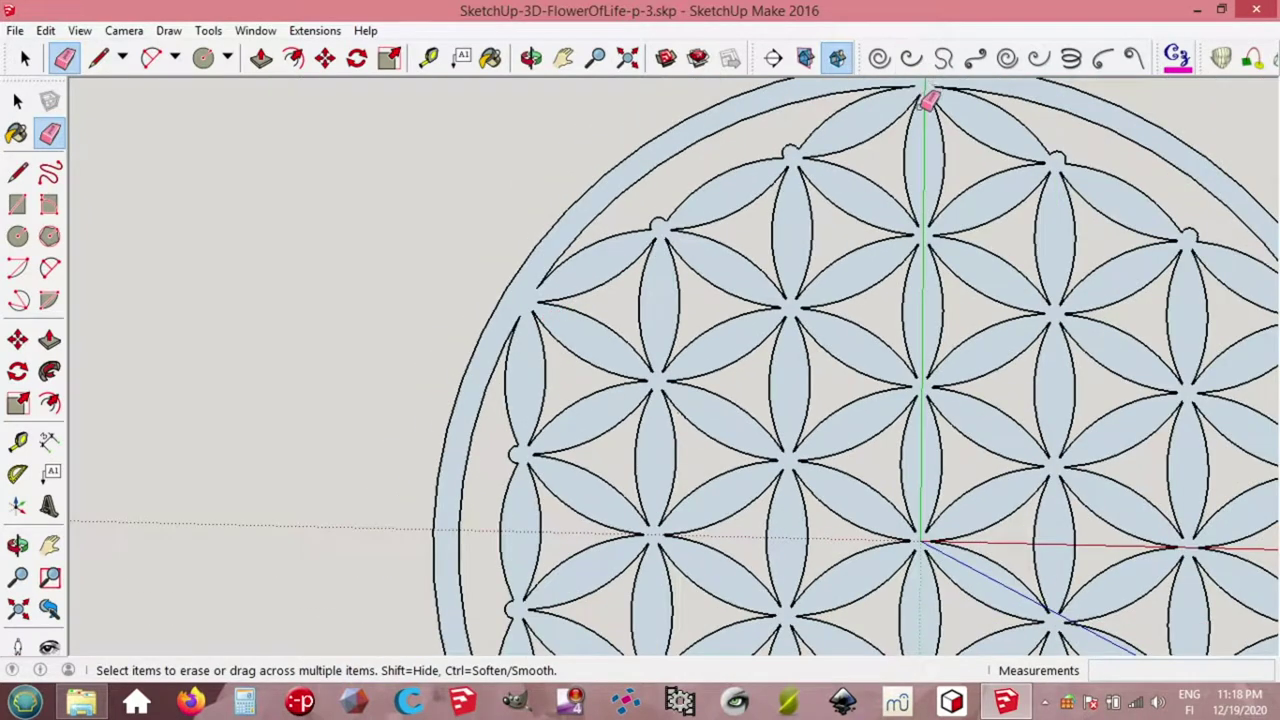
{"action": "middle_click_drag", "start_coordinate": [929, 100], "coordinate": [883, 214]}
{"action": "scroll", "coordinate": [890, 205], "scroll_direction": "up", "scroll_amount": 3}
{"action": "scroll", "coordinate": [890, 205], "scroll_direction": "up", "scroll_amount": 8}
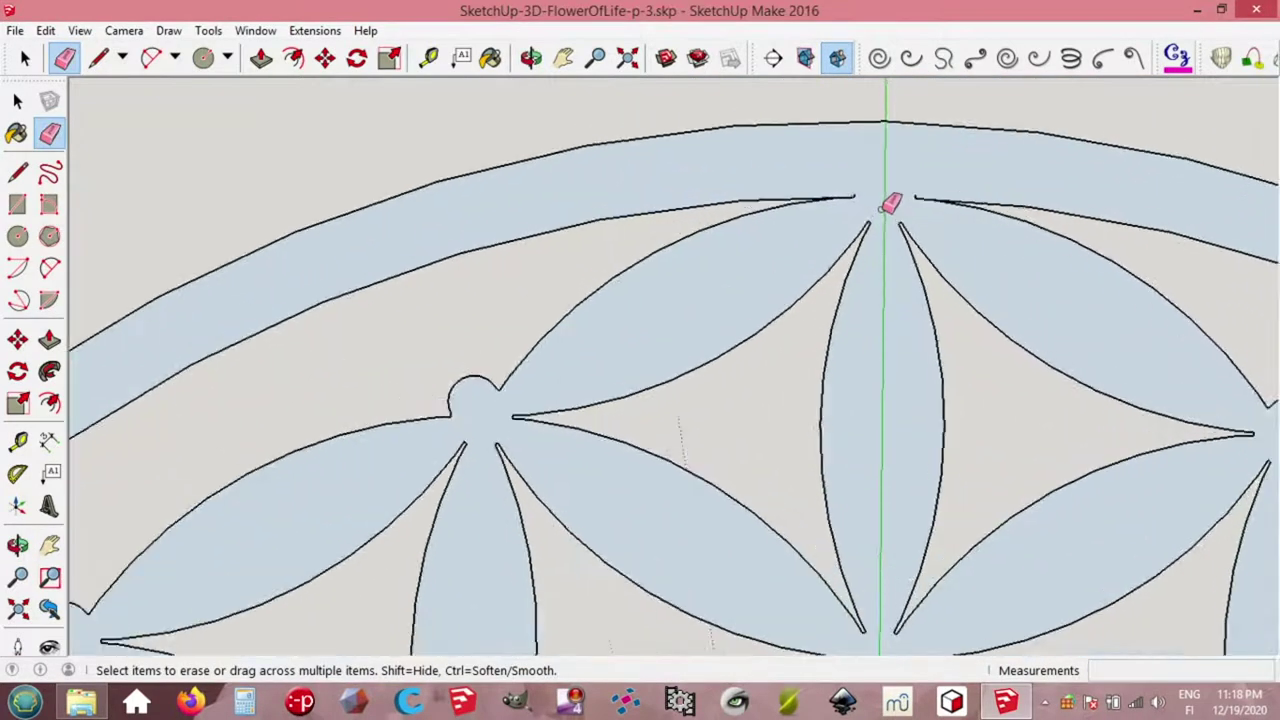
{"action": "scroll", "coordinate": [873, 196], "scroll_direction": "up", "scroll_amount": 1}
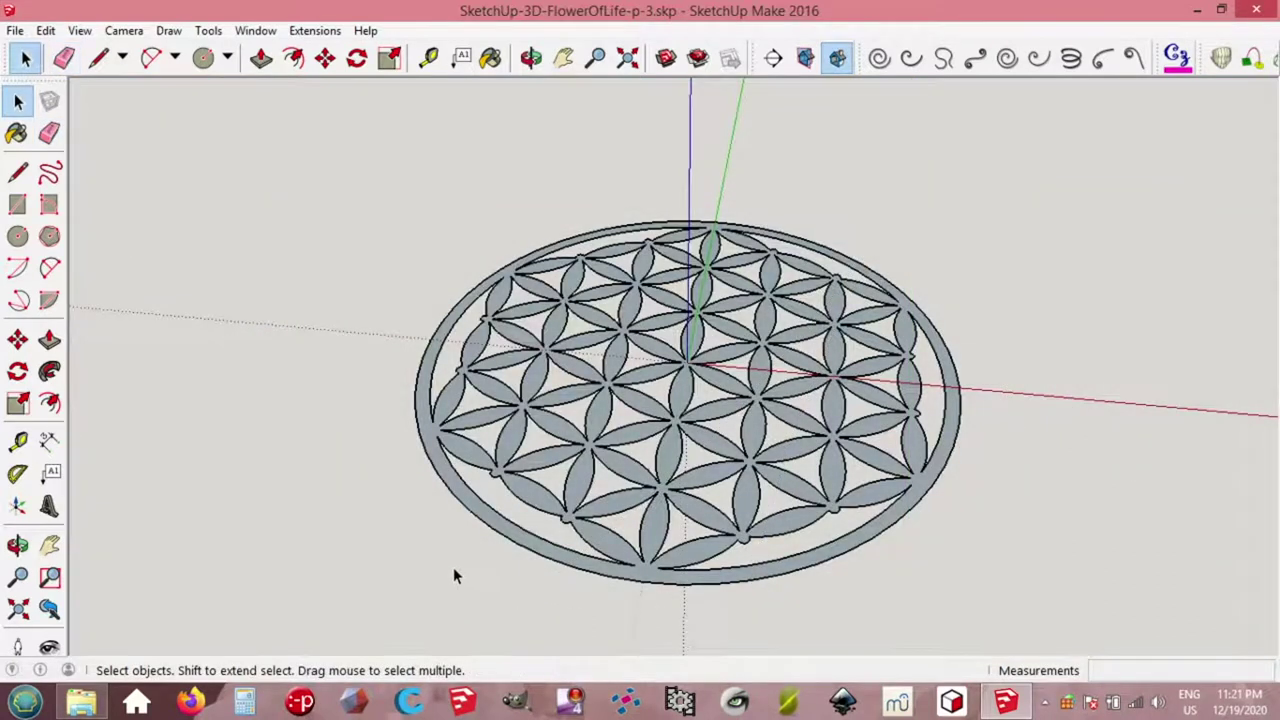
Step: Extrude the connected Flower of Life face, petals and ring together, upward into a thin solid plate with Push/Pull
{"action": "triple_click", "coordinate": [474, 510]}
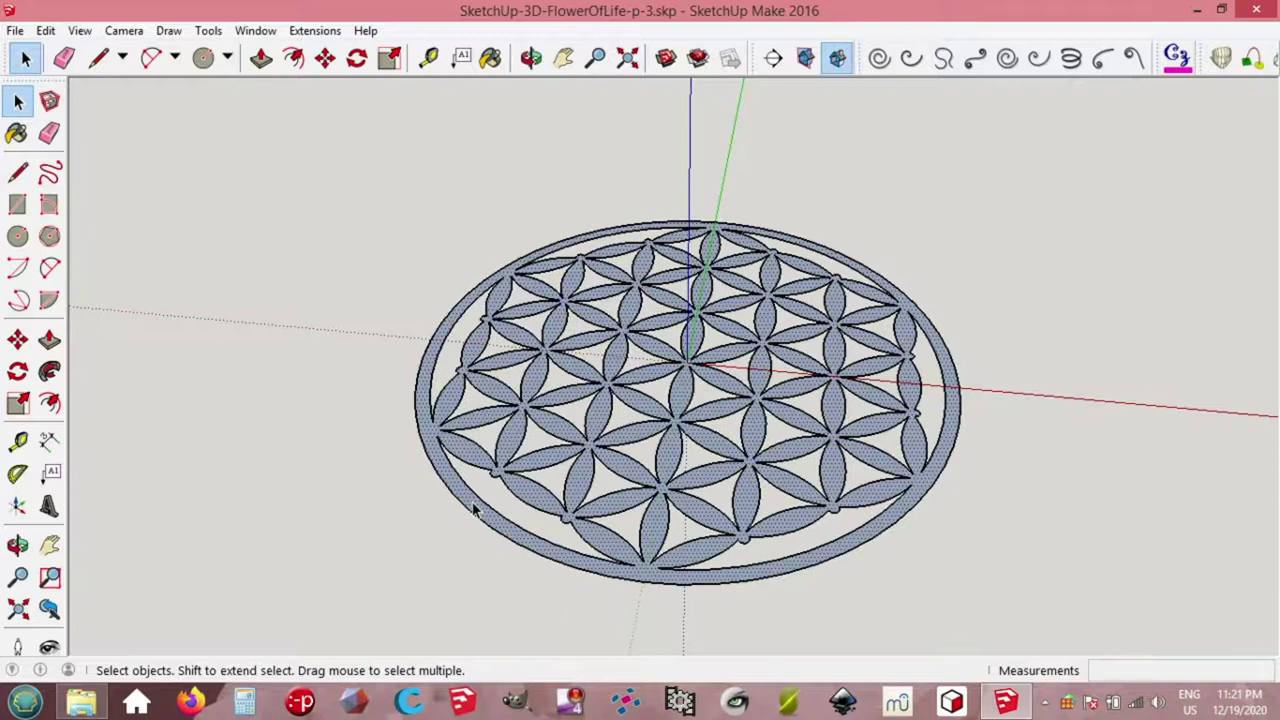
{"action": "key", "text": "p"}
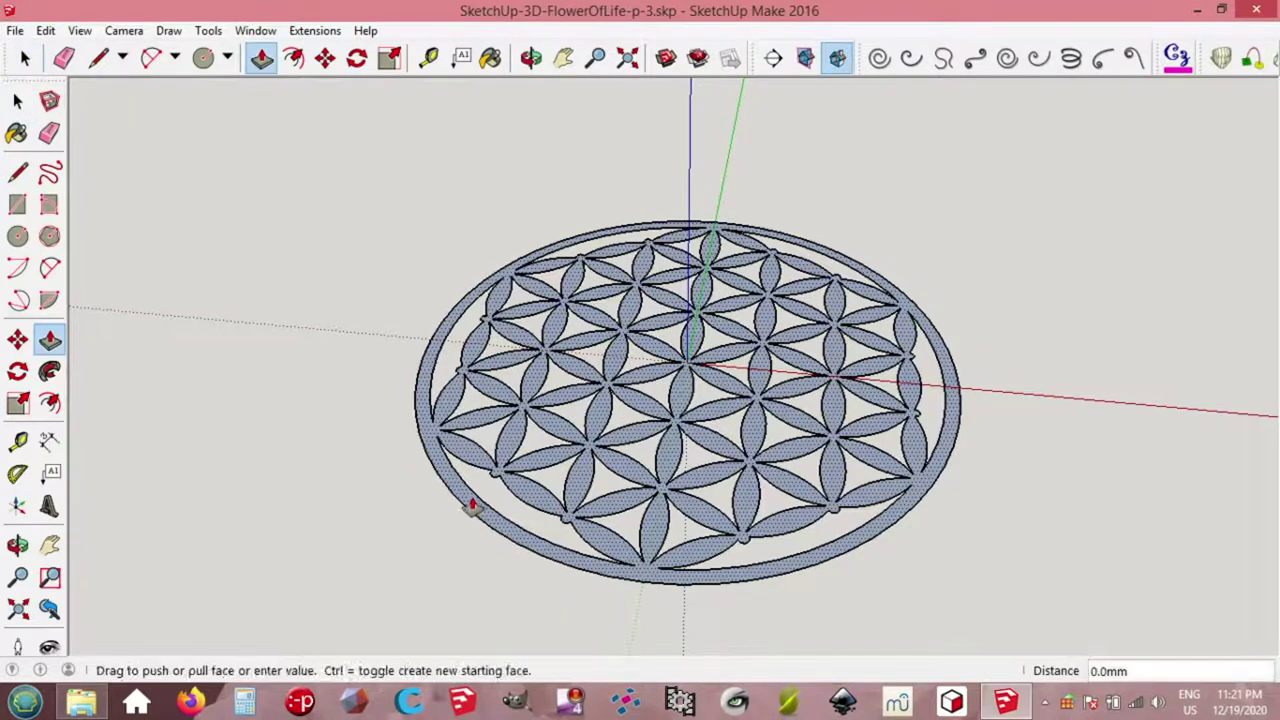
{"action": "left_click_drag", "start_coordinate": [471, 508], "coordinate": [469, 498]}
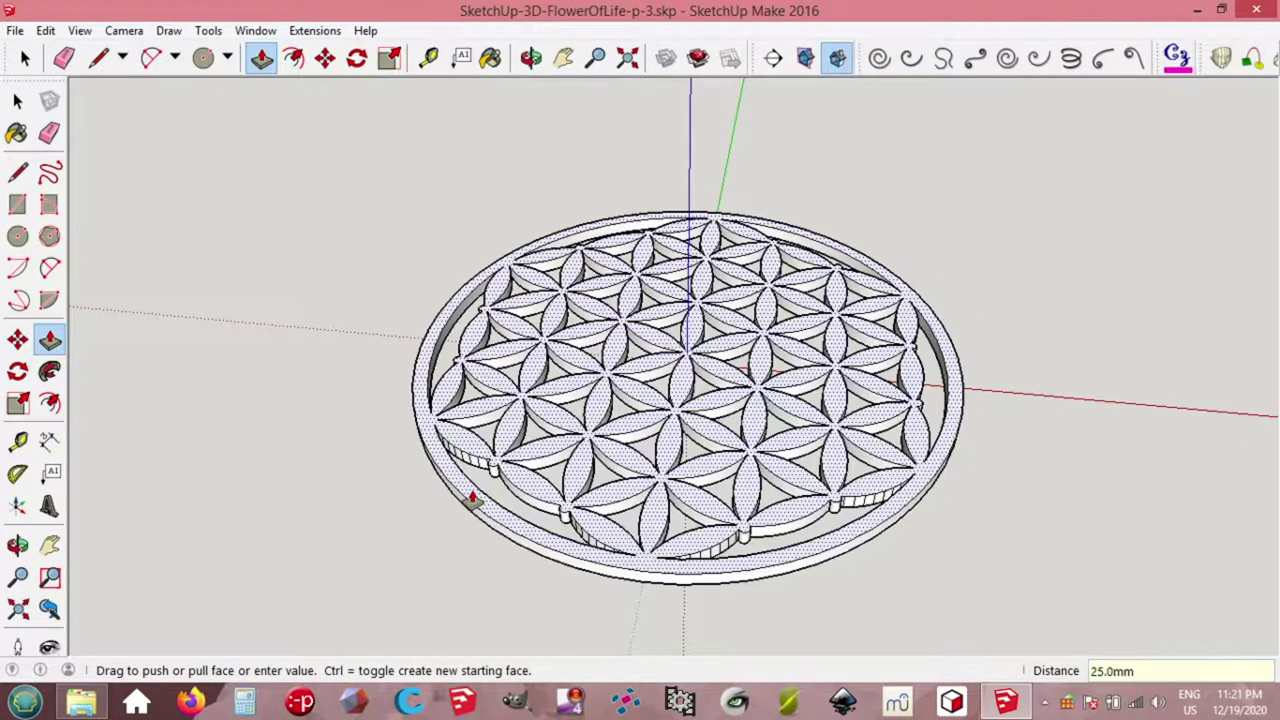
{"action": "left_click", "coordinate": [472, 500]}
{"action": "key", "text": "space"}
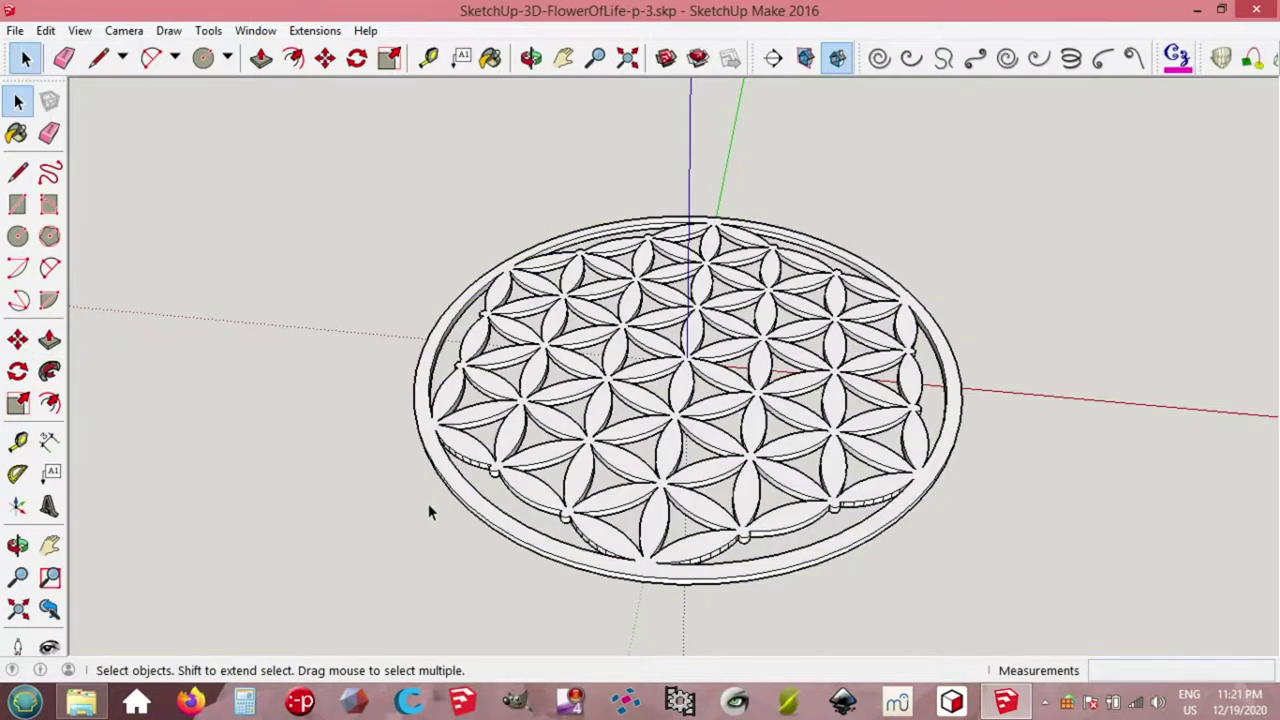
Step: Select the extruded Flower of Life geometry and check it for errors with Solid Inspector²
{"action": "key", "text": "o"}
{"action": "left_click_drag", "start_coordinate": [450, 505], "coordinate": [409, 515]}
{"action": "key", "text": "space"}
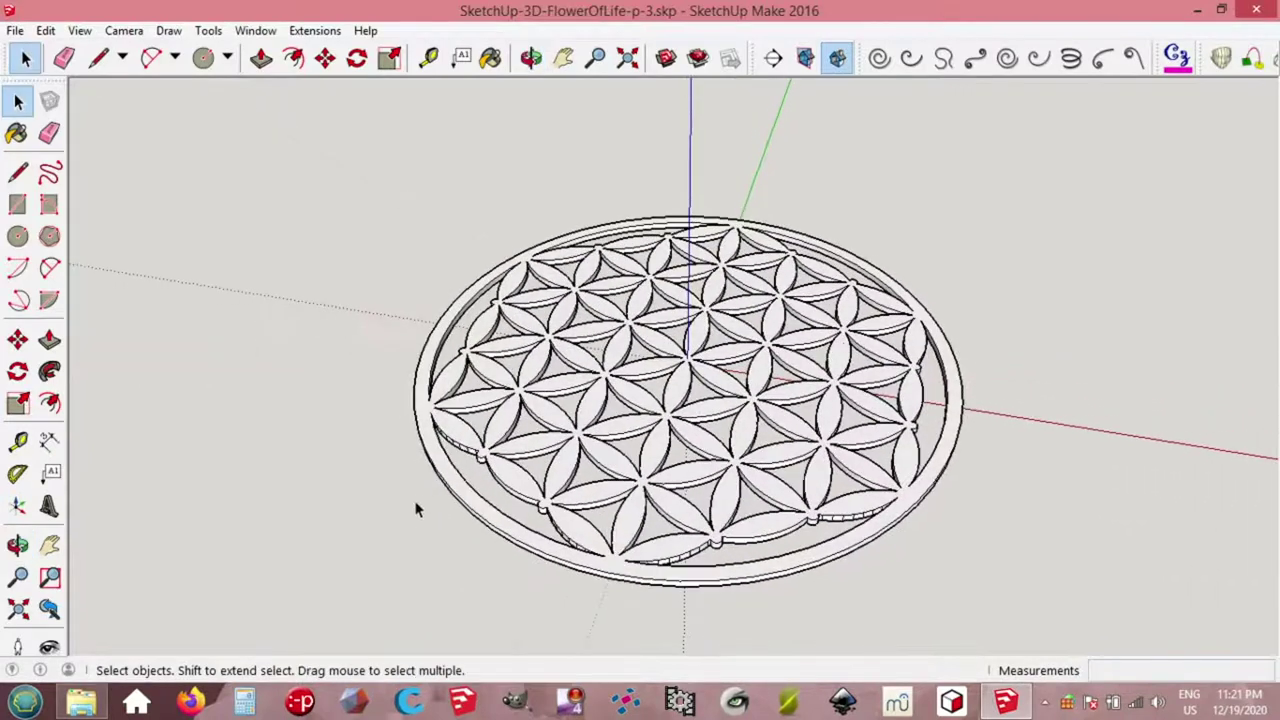
{"action": "triple_click", "coordinate": [444, 470]}
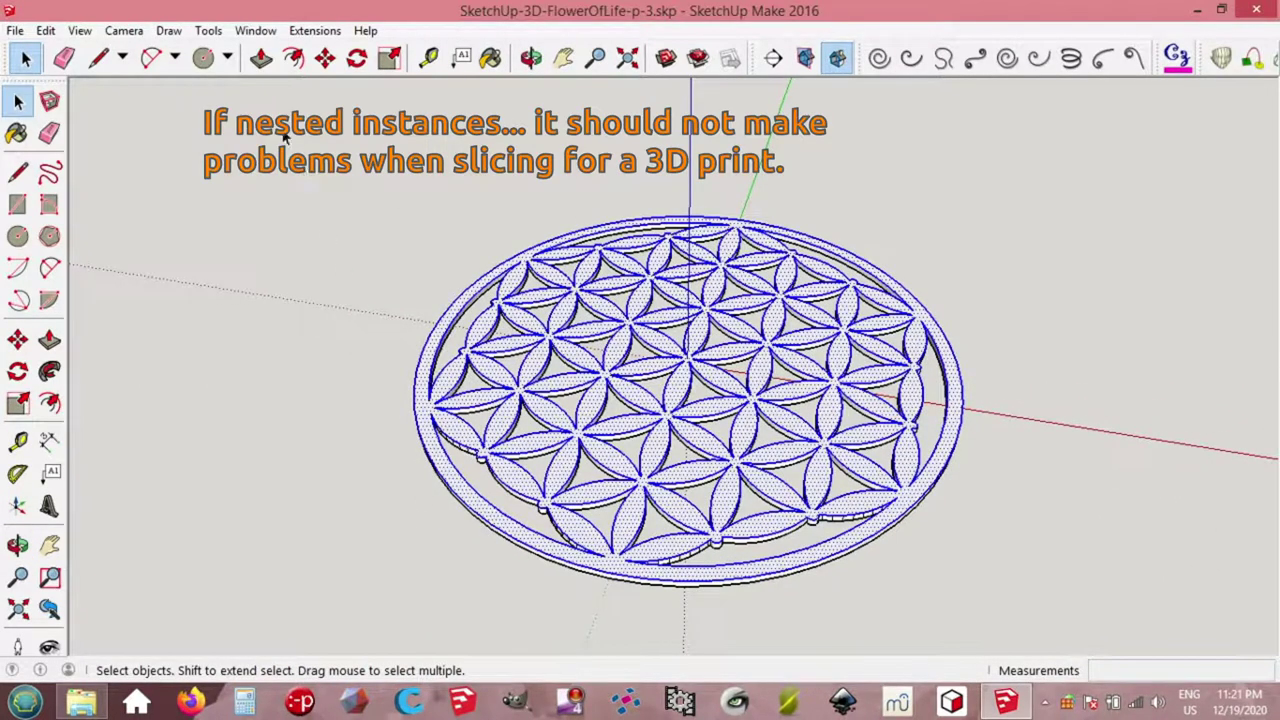
{"action": "left_click", "coordinate": [208, 30]}
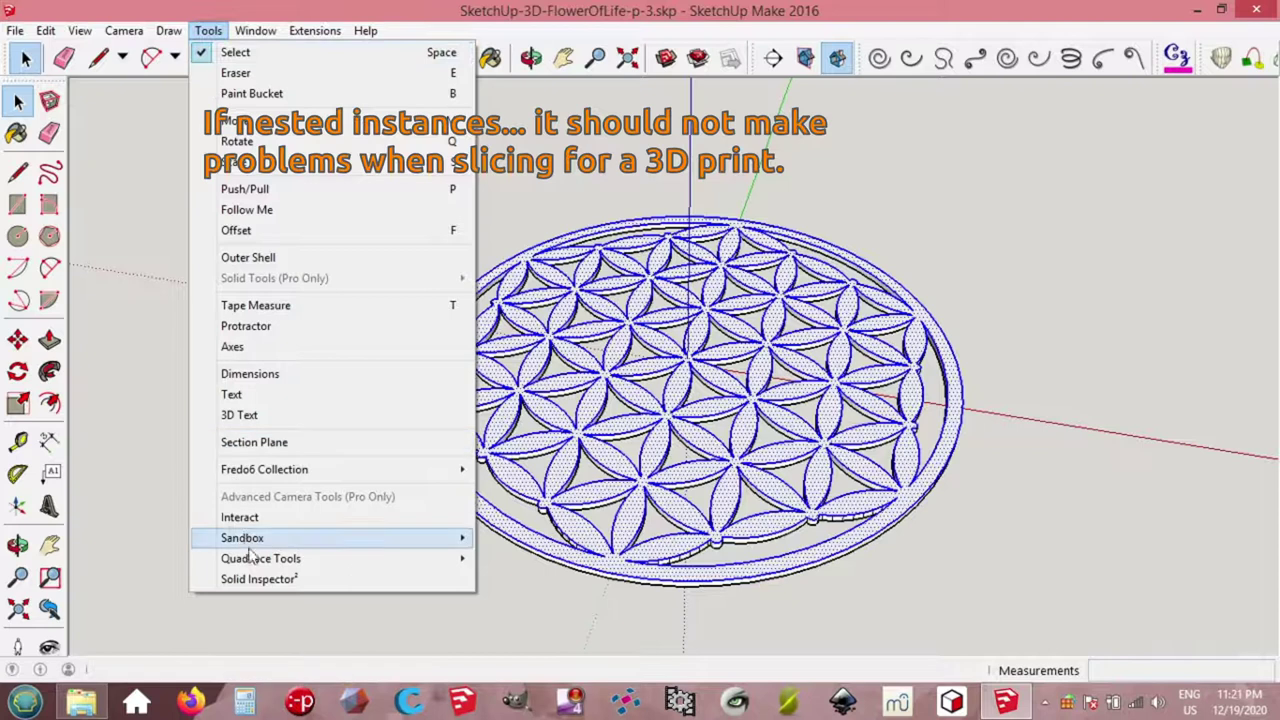
{"action": "left_click", "coordinate": [258, 579]}
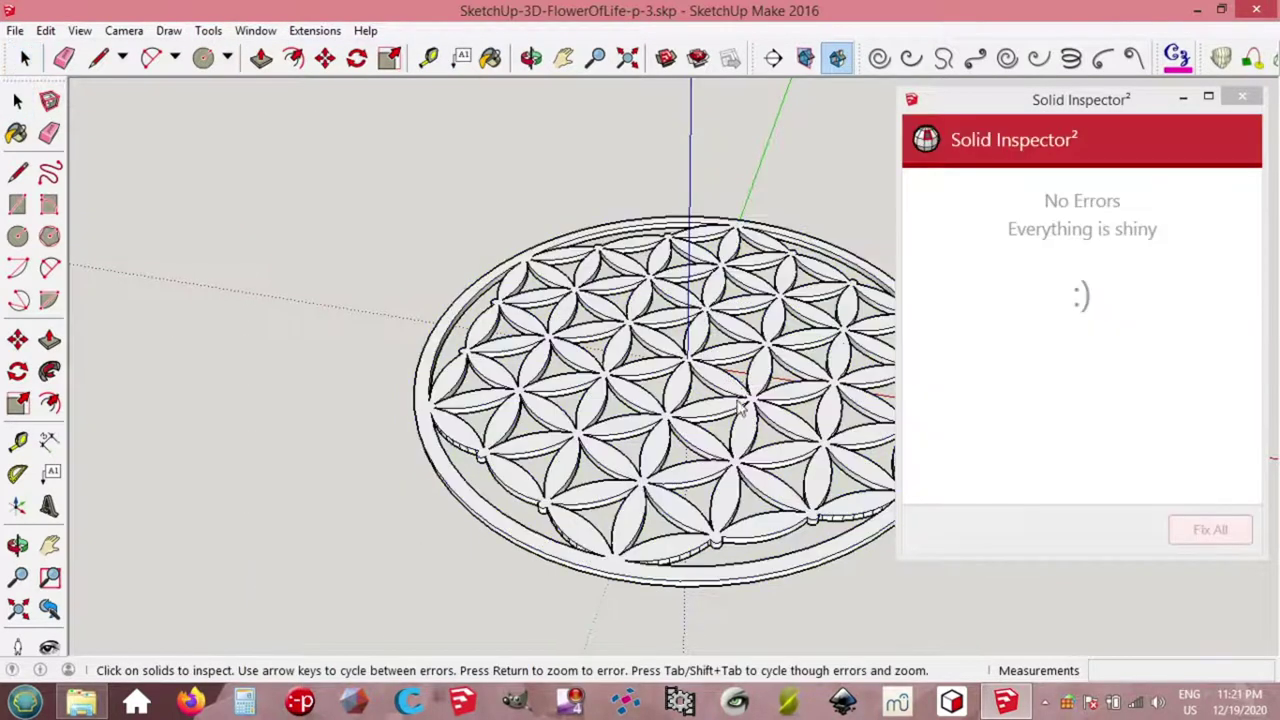